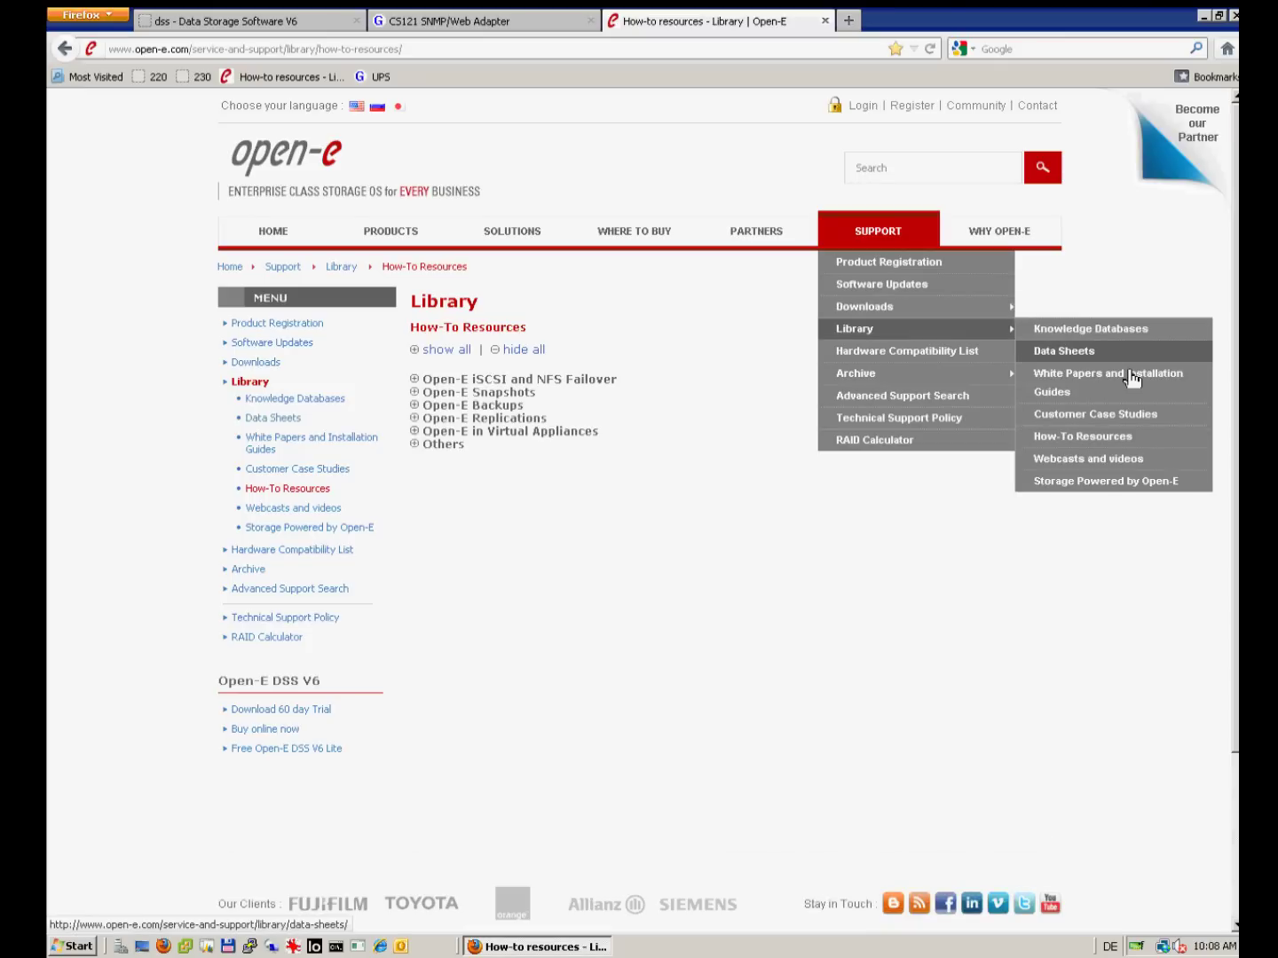
# - On How-To Resources, expand Others and Open-E Snapshots, highlighting the SNMP UPS guide and Remote Snapshot Control titles
pyautogui.click(1087, 443)
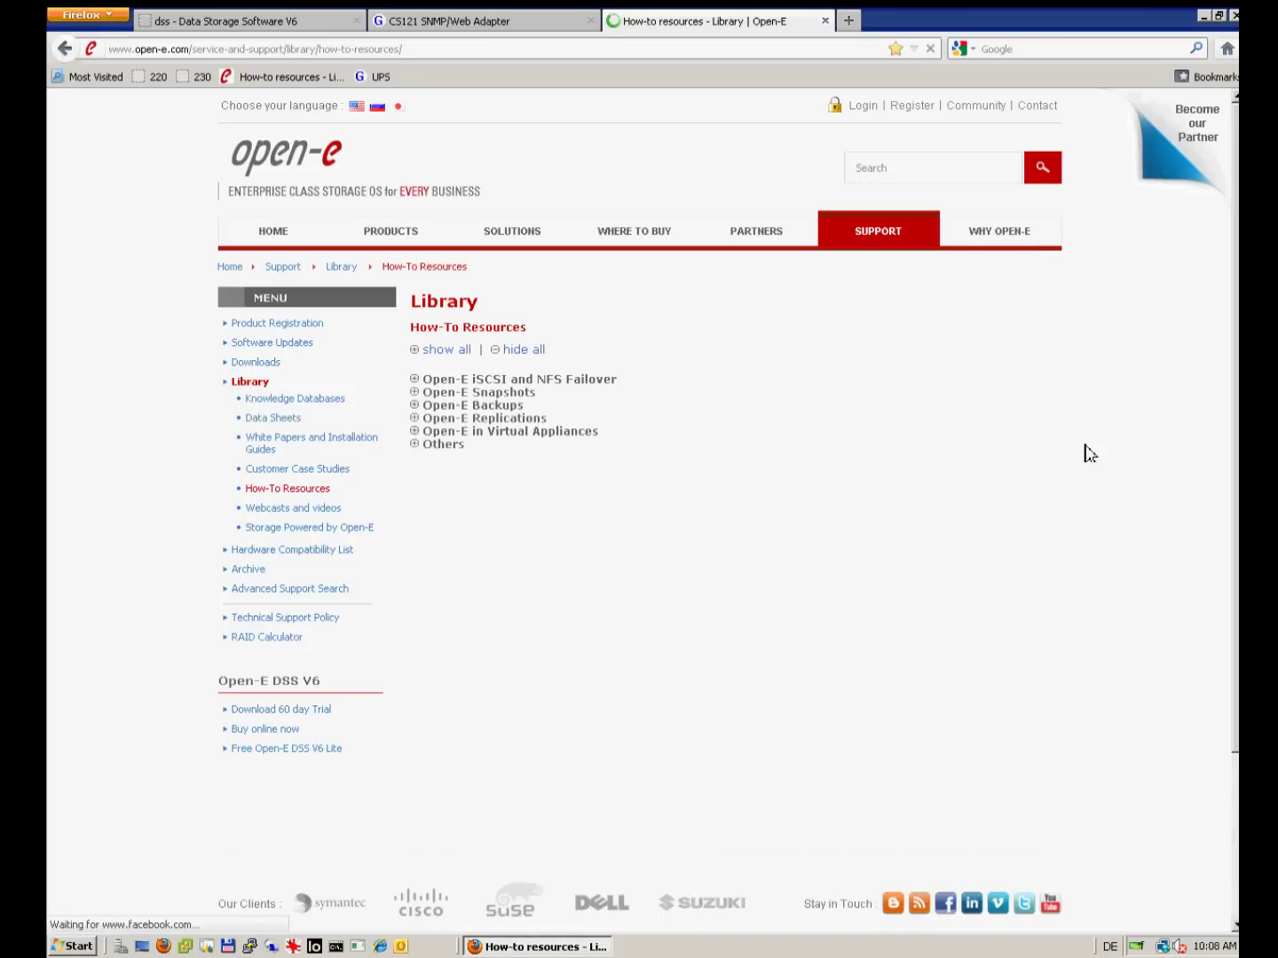
pyautogui.click(418, 445)
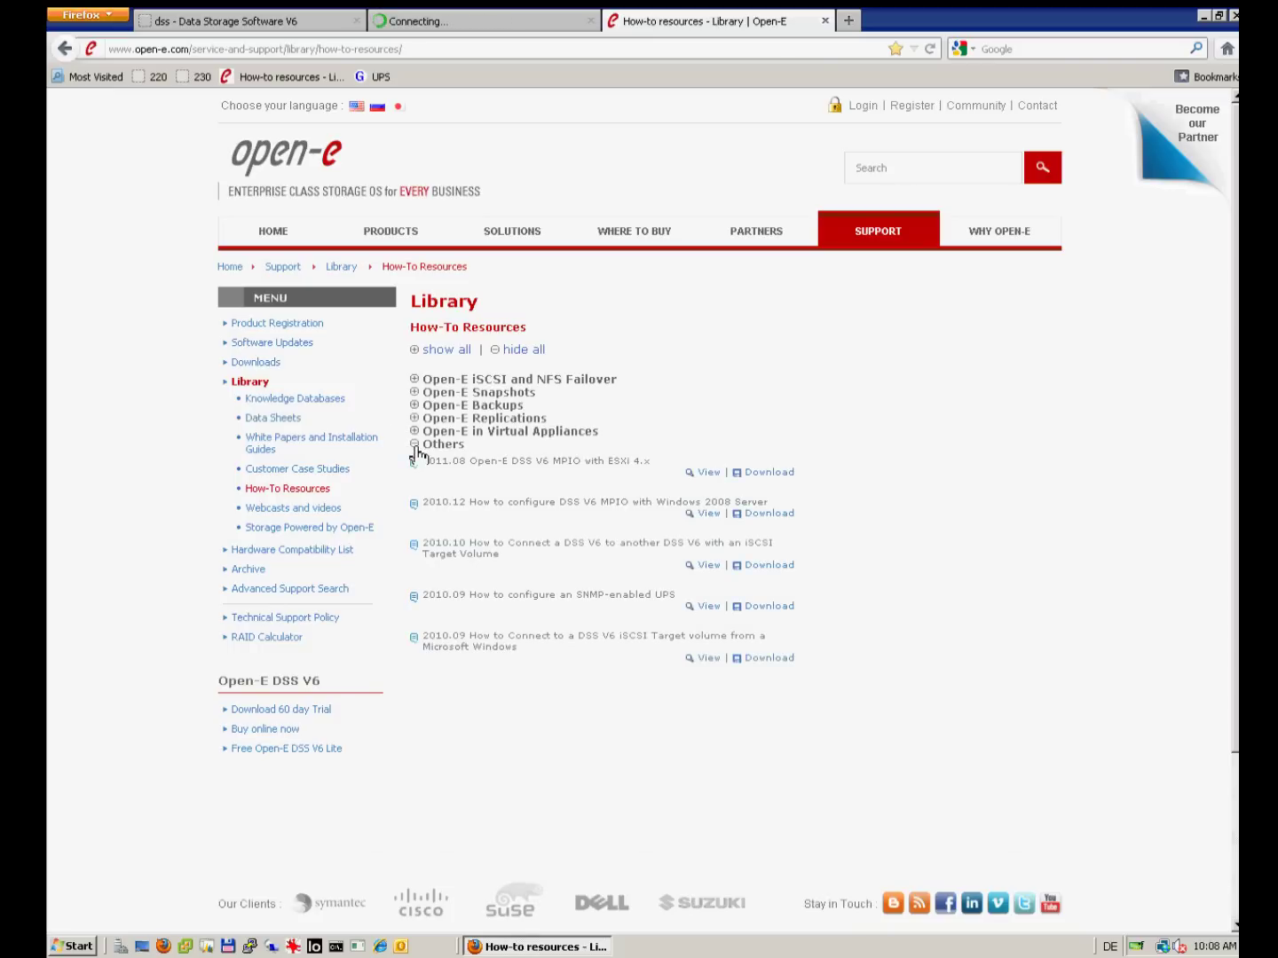
pyautogui.moveTo(551, 599)
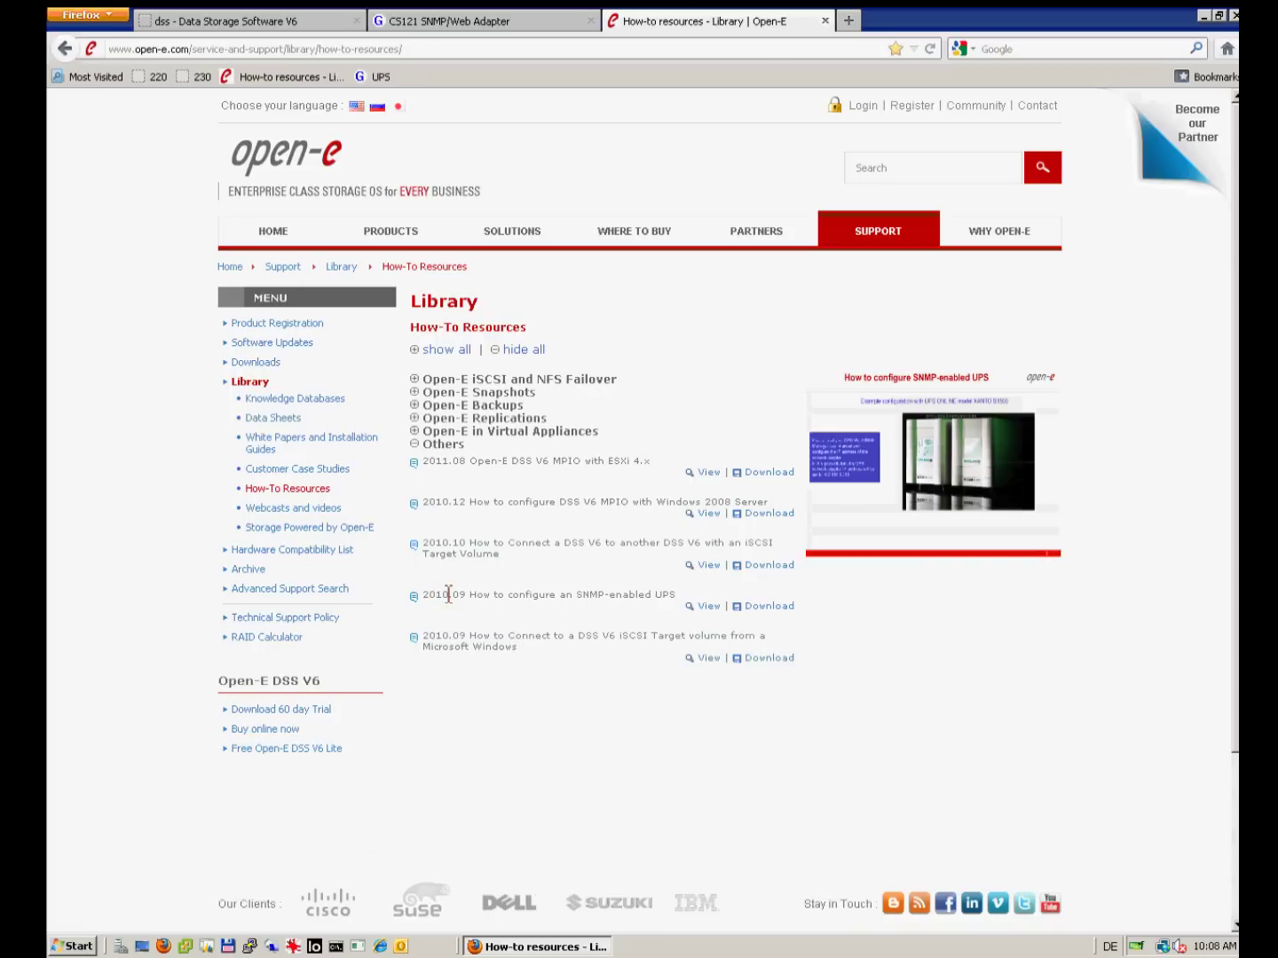
pyautogui.moveTo(428, 596); pyautogui.dragTo(685, 612)
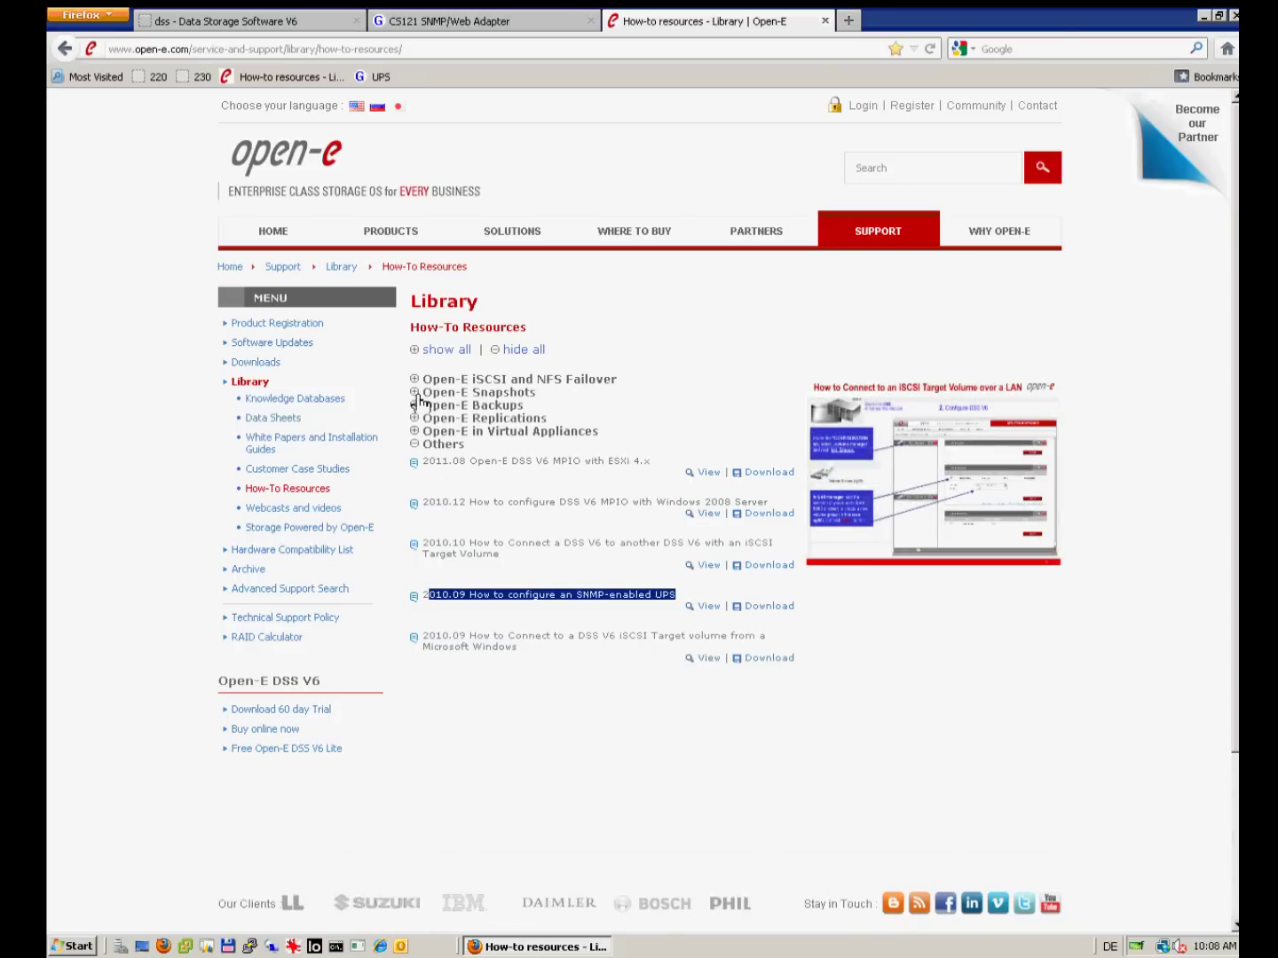
pyautogui.click(415, 394)
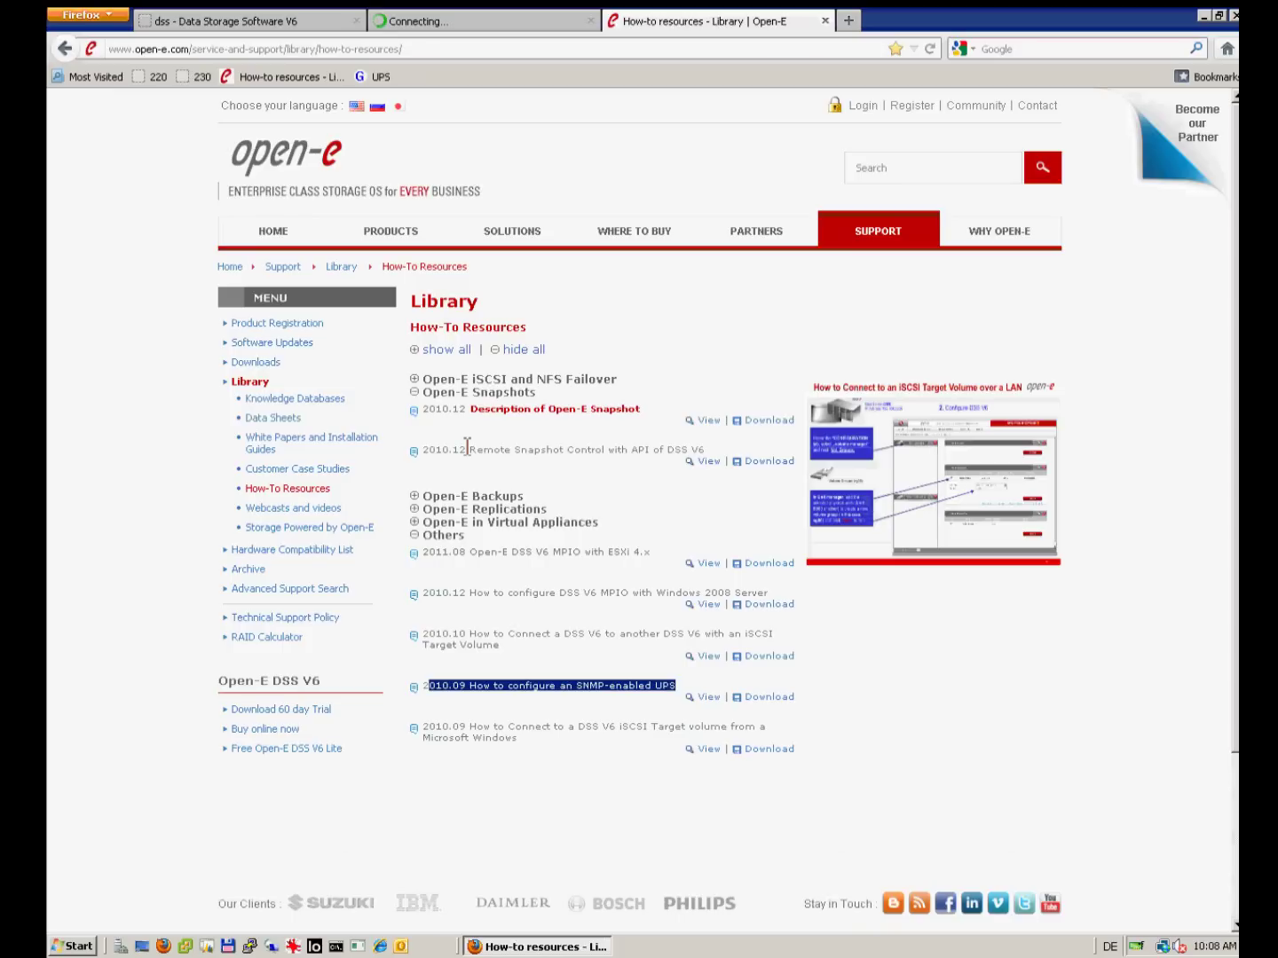
pyautogui.moveTo(474, 450); pyautogui.dragTo(683, 468)
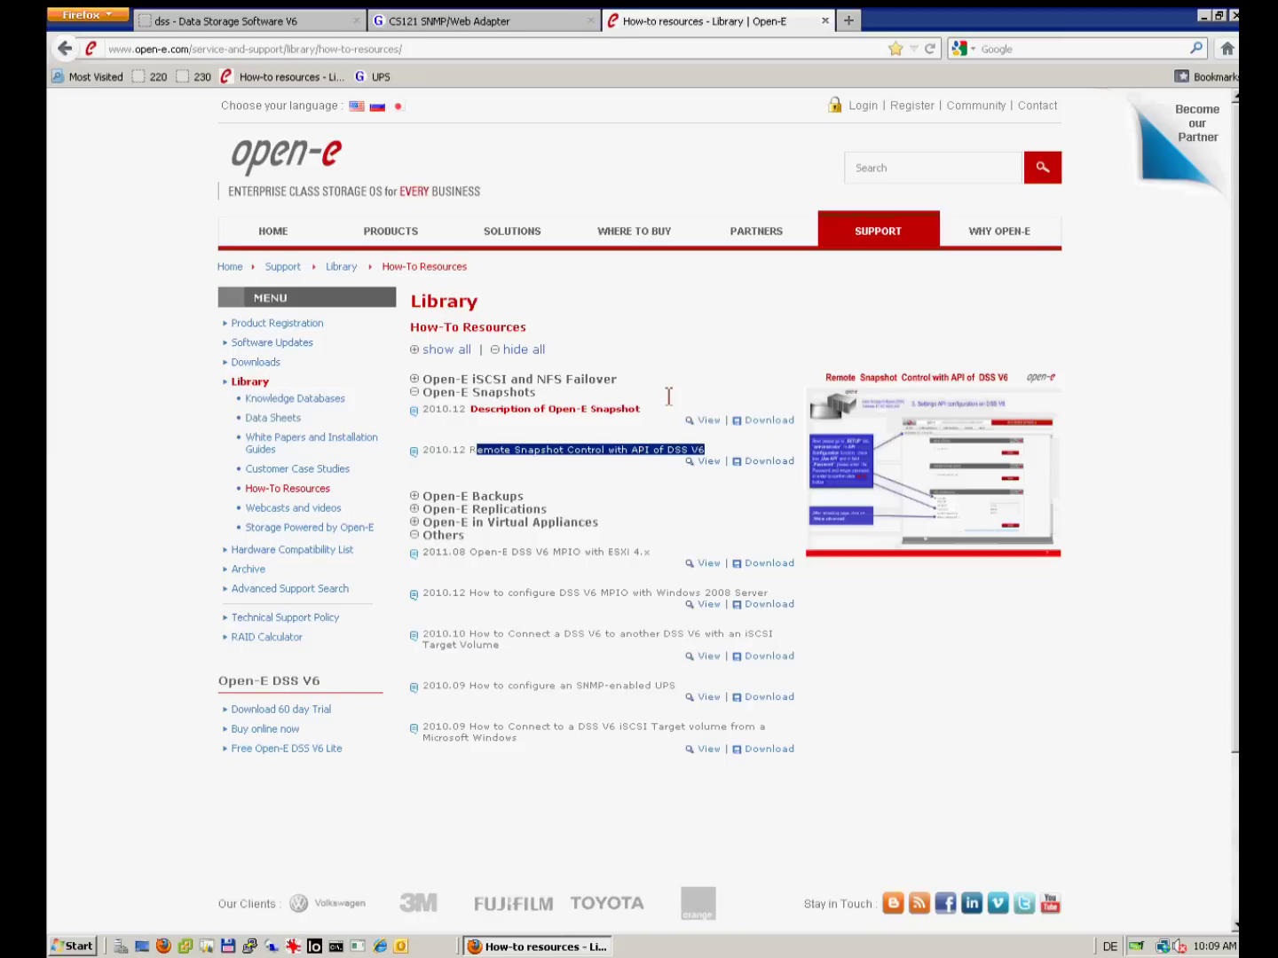
# - Log in to DSS V6, dismiss the trial warning, and switch to the CS121 adapter's UPS status page
pyautogui.click(234, 27)
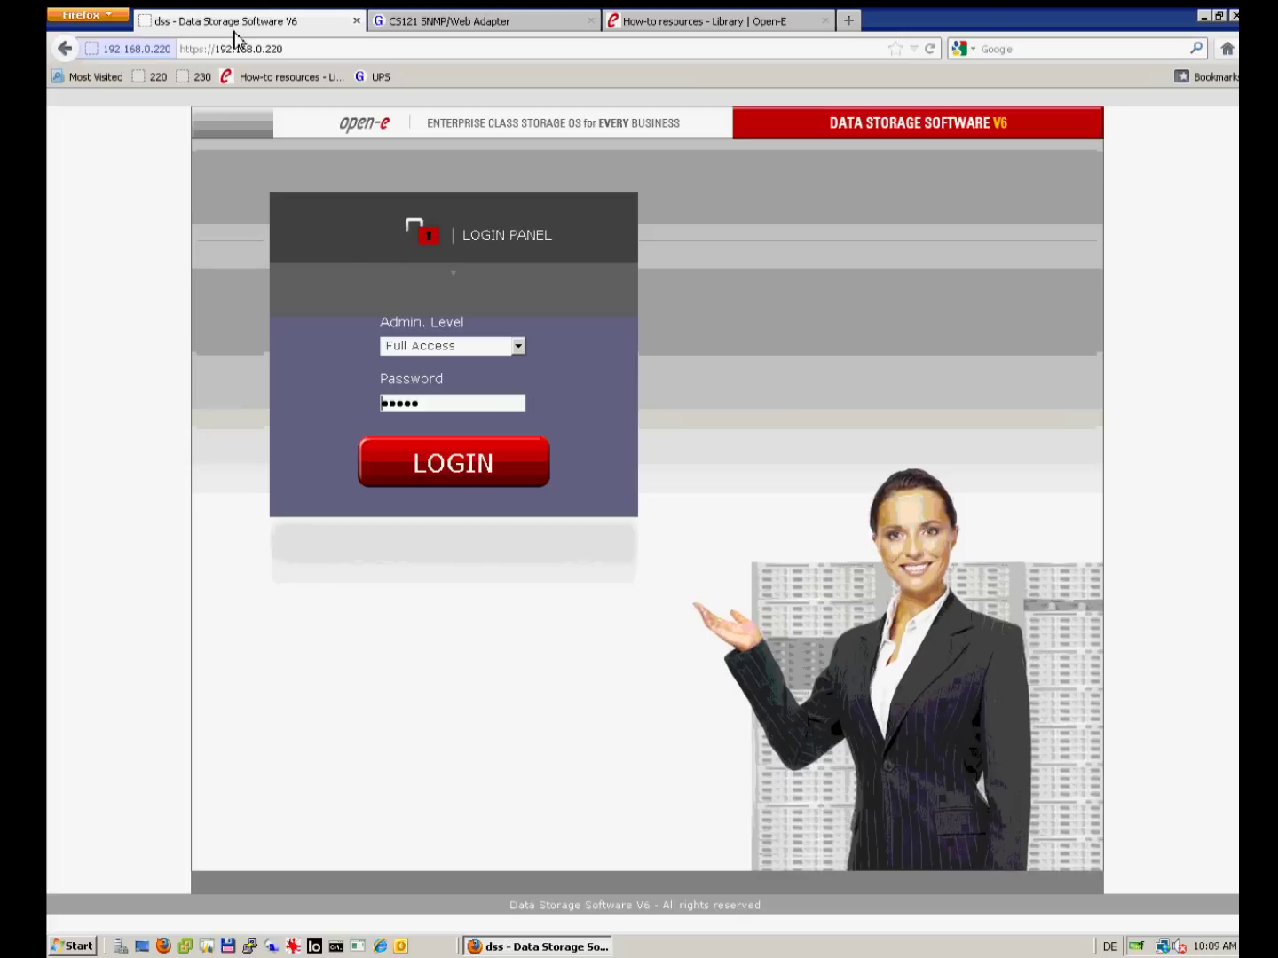
pyautogui.click(427, 477)
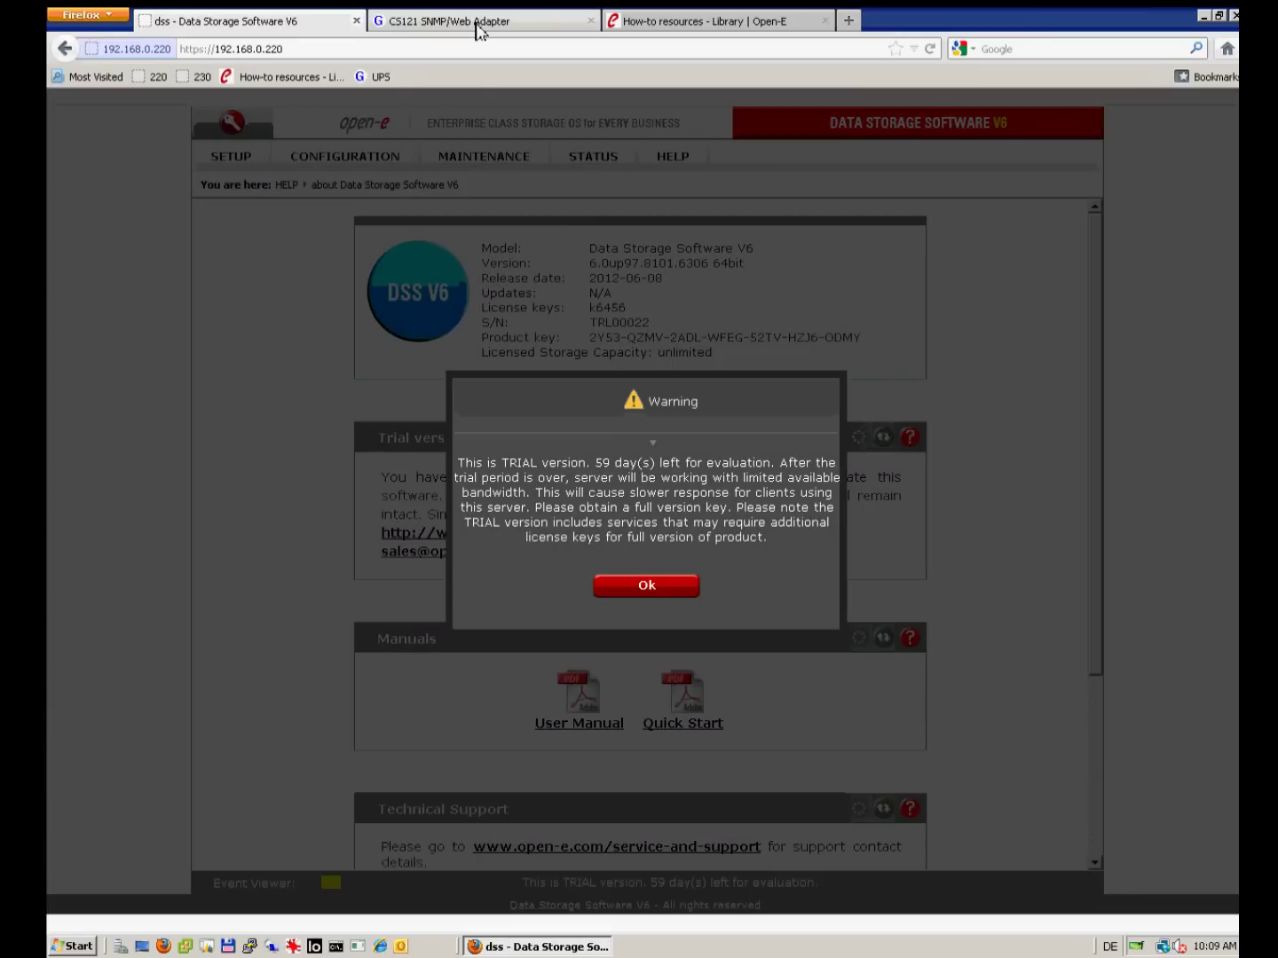
pyautogui.click(627, 583)
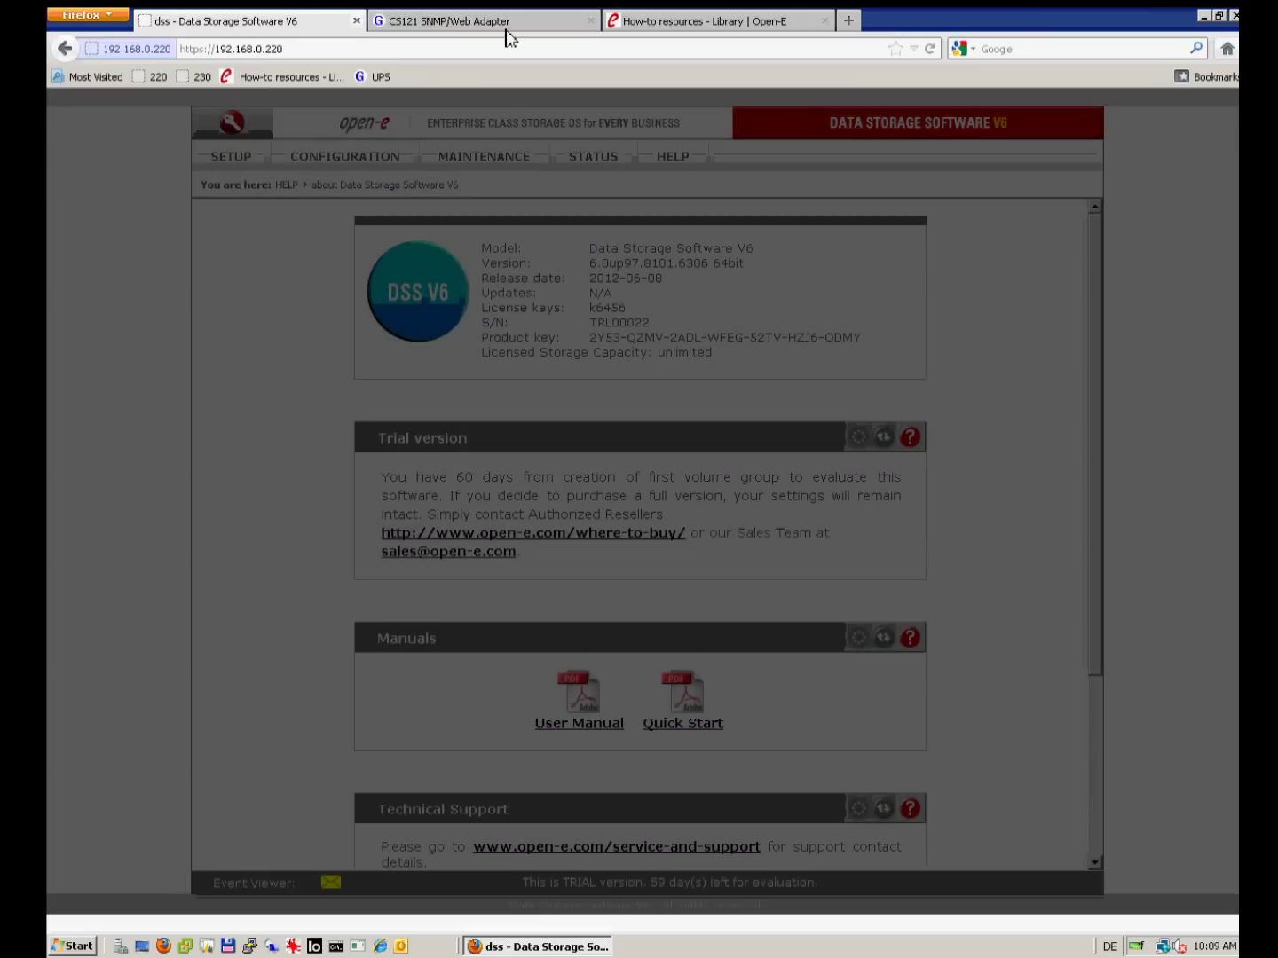
pyautogui.click(480, 27)
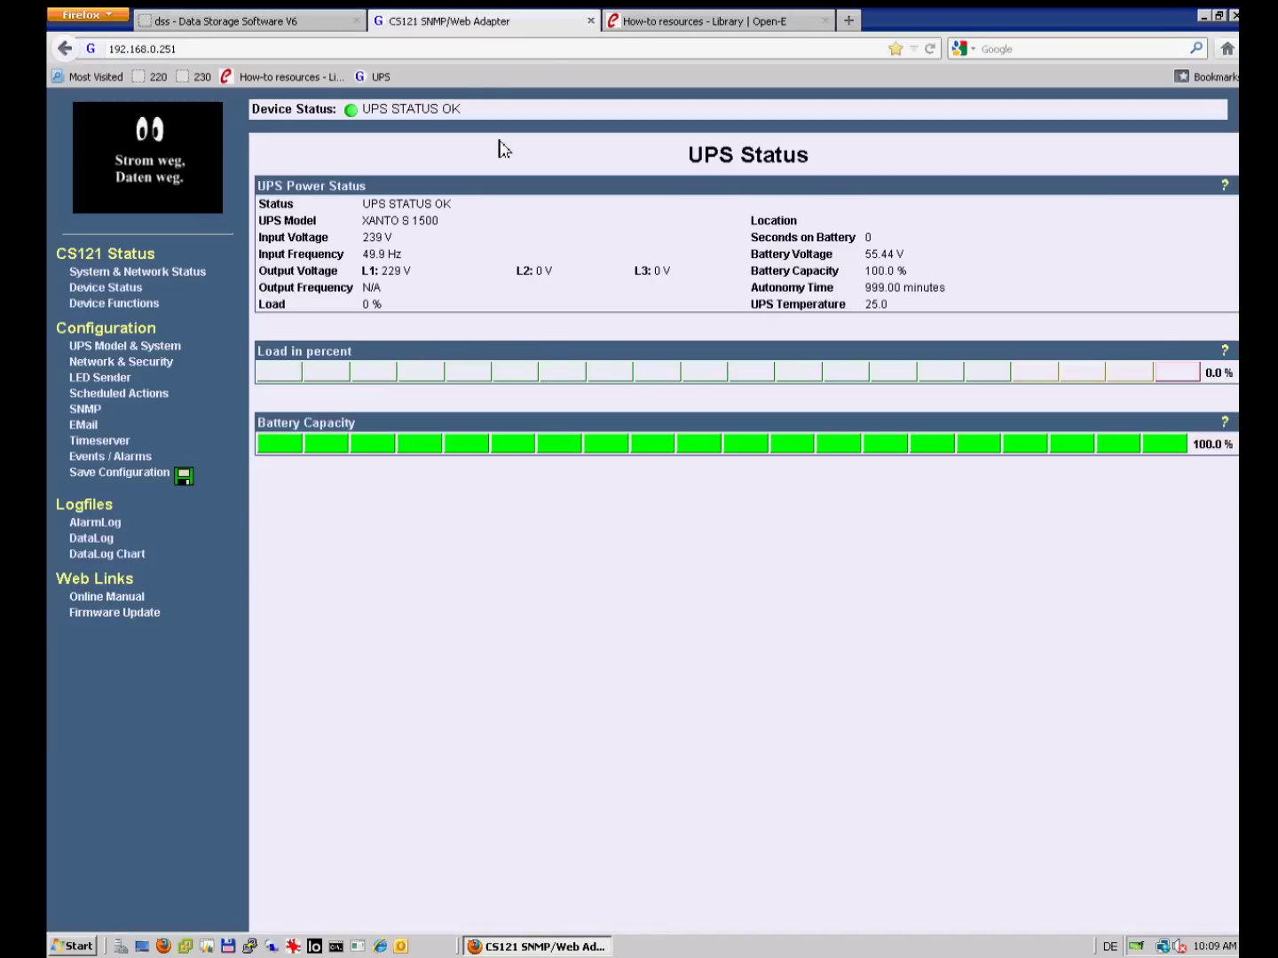
# - Sign in to the CS121 Network & Security settings and point out card speed and local address 192.168.0.251
pyautogui.click(130, 49)
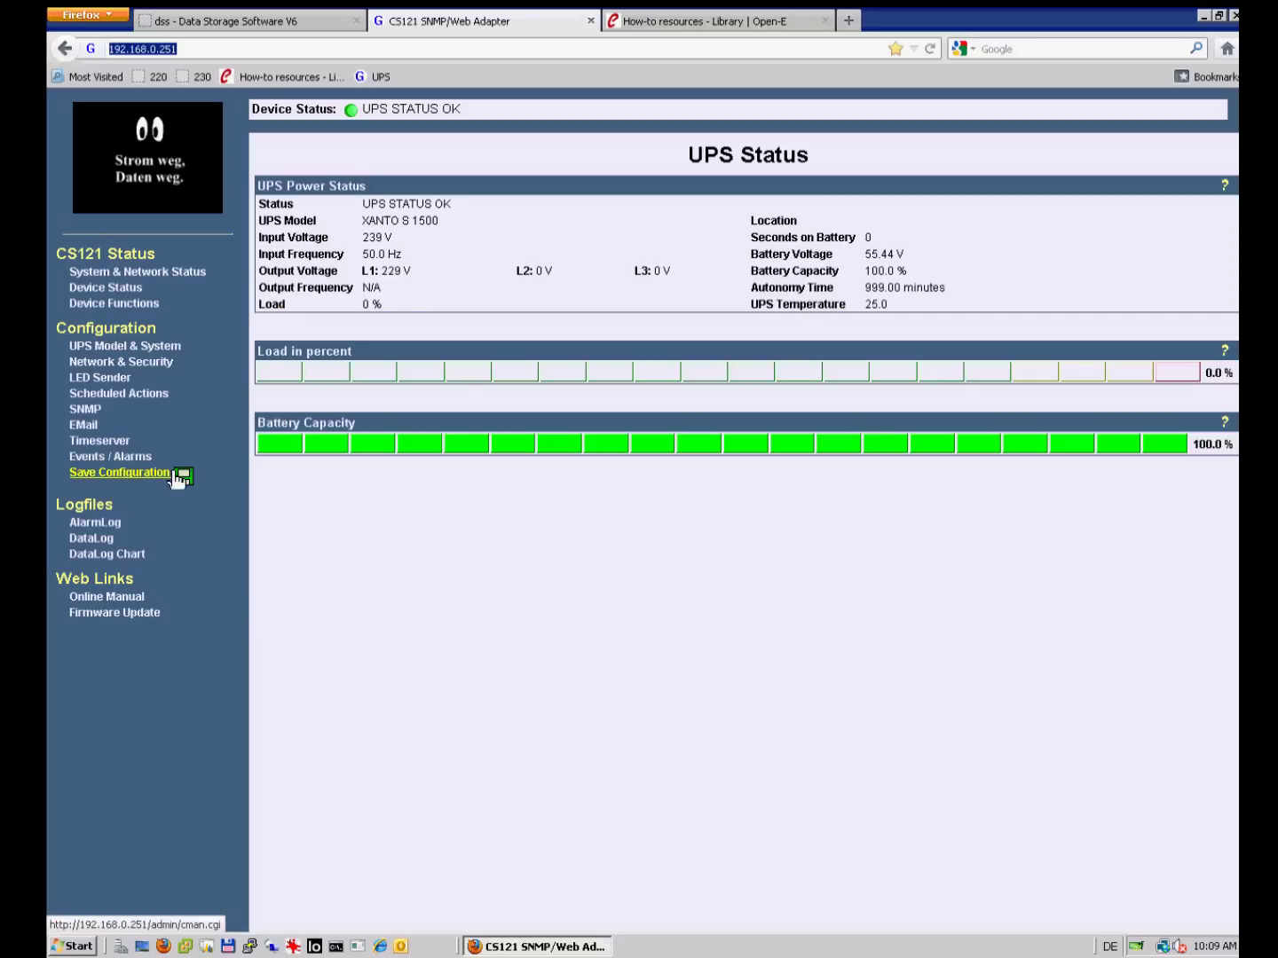
pyautogui.click(159, 364)
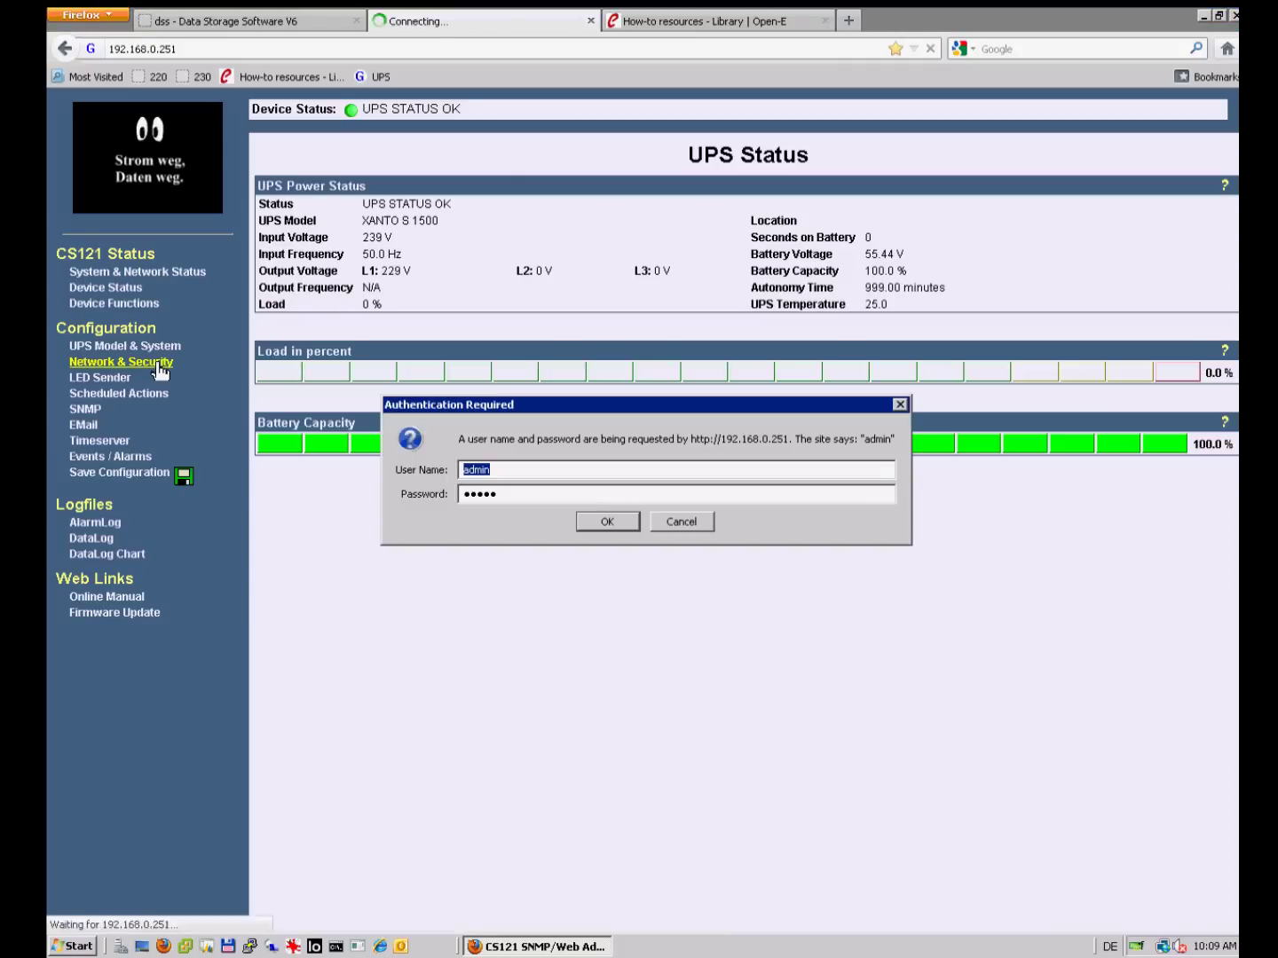
pyautogui.click(628, 529)
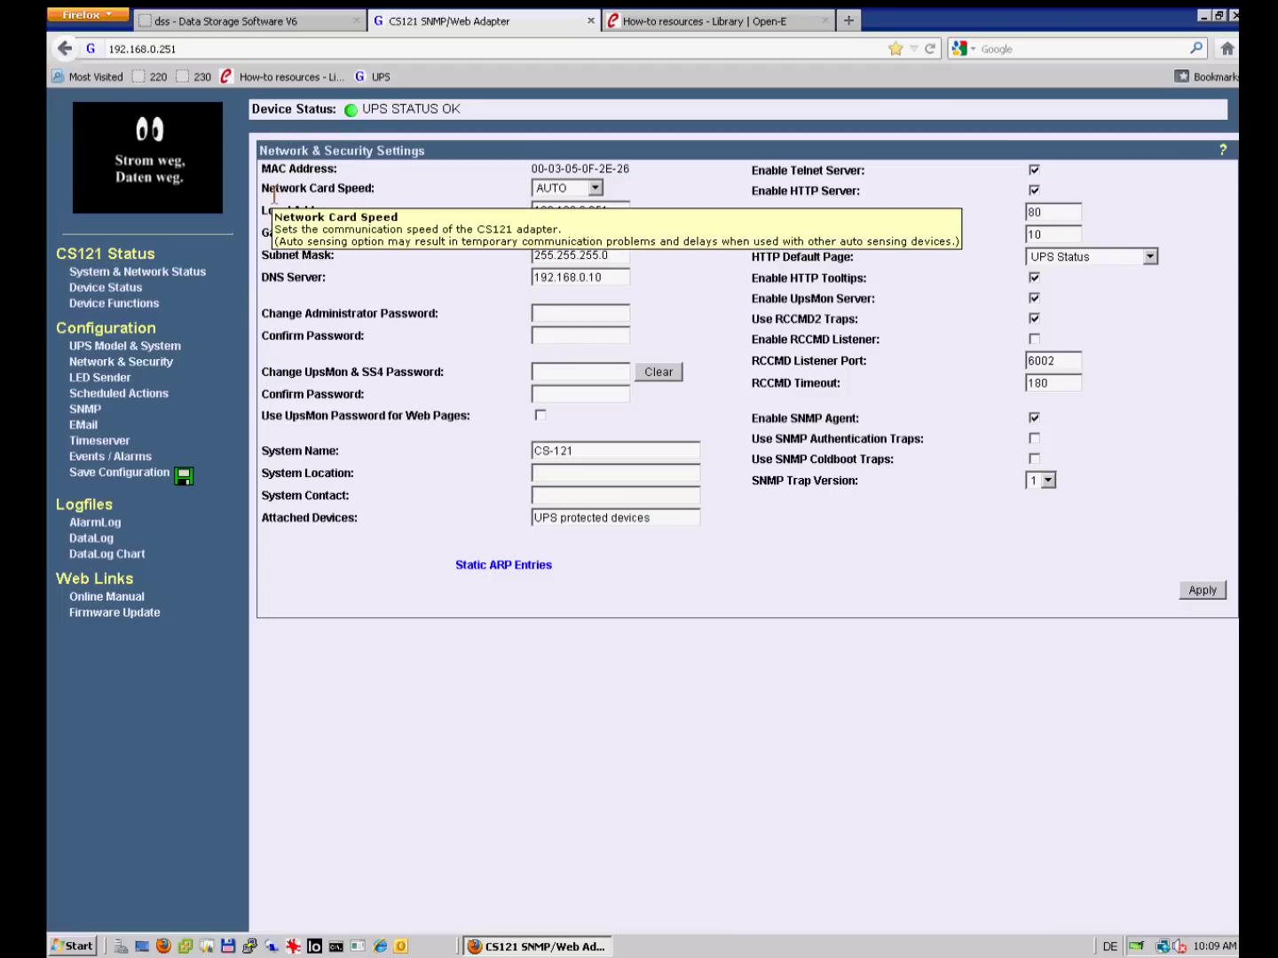
pyautogui.moveTo(269, 187); pyautogui.dragTo(376, 189)
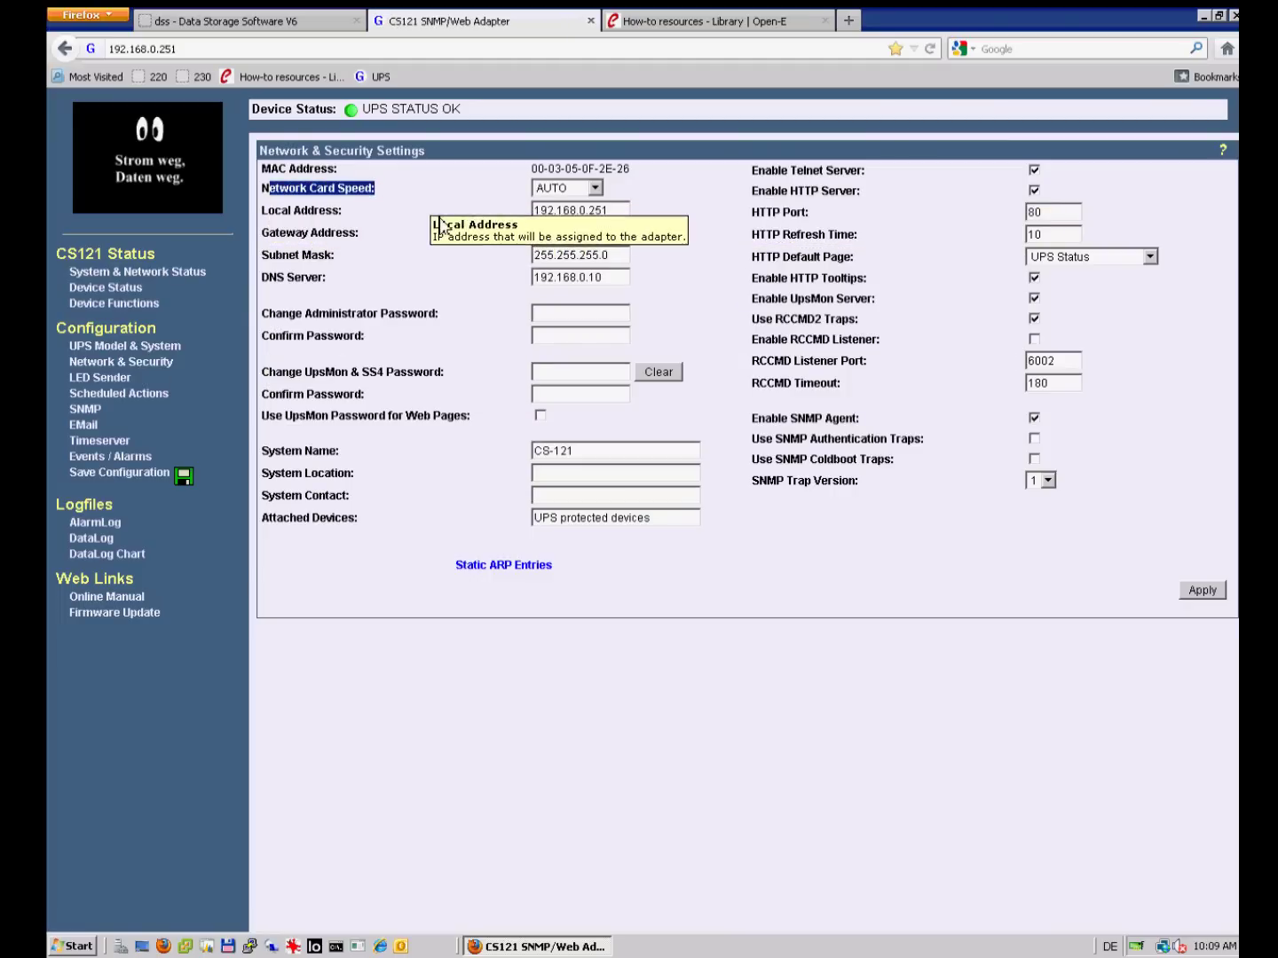
pyautogui.moveTo(267, 210); pyautogui.dragTo(640, 217)
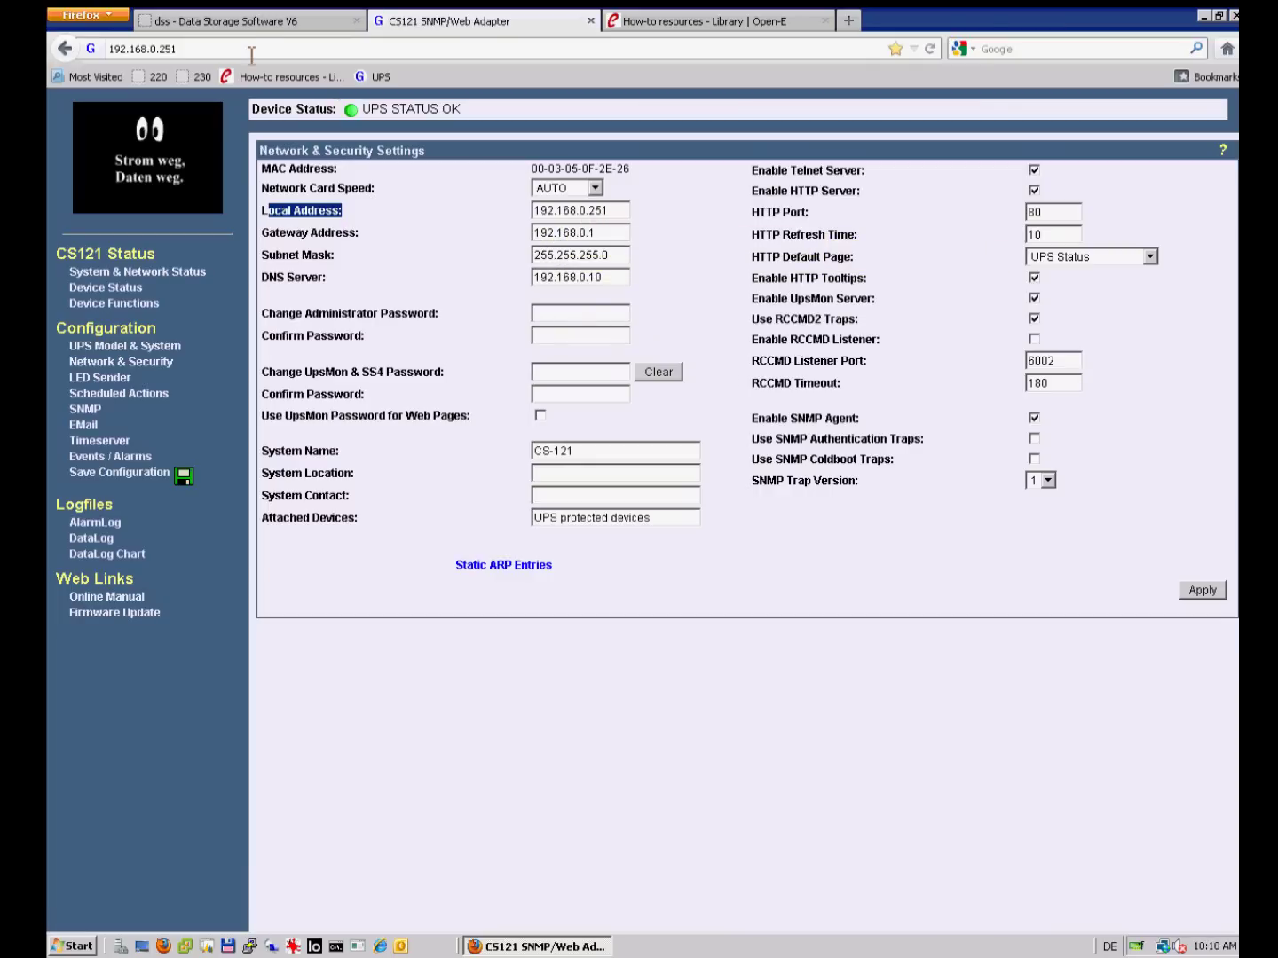
# - Check the DSS V6 server address, then view CS121 System & Network Status reporting 'UPS is on Battery'
pyautogui.click(248, 26)
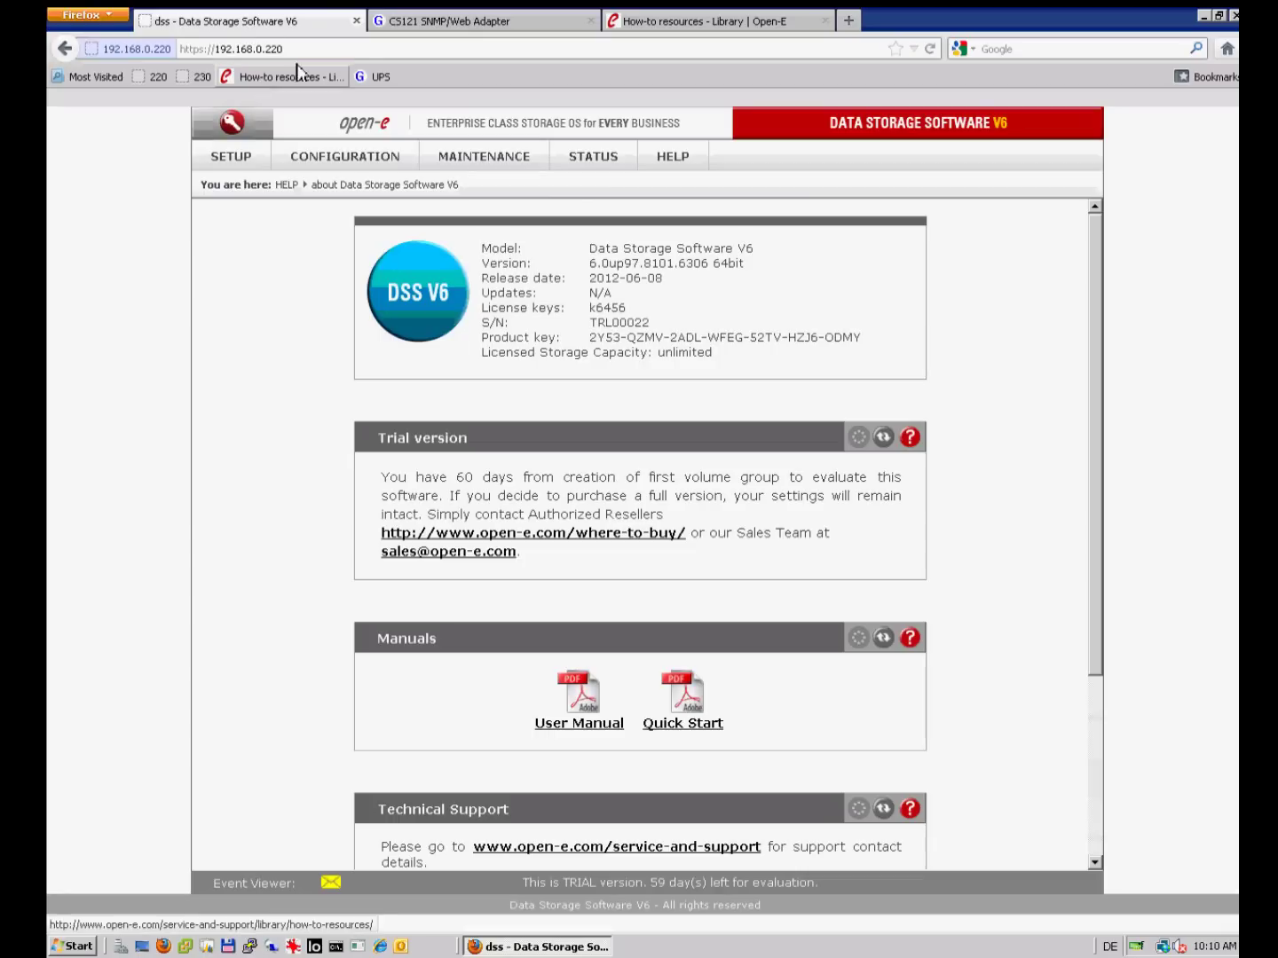
pyautogui.click(216, 47)
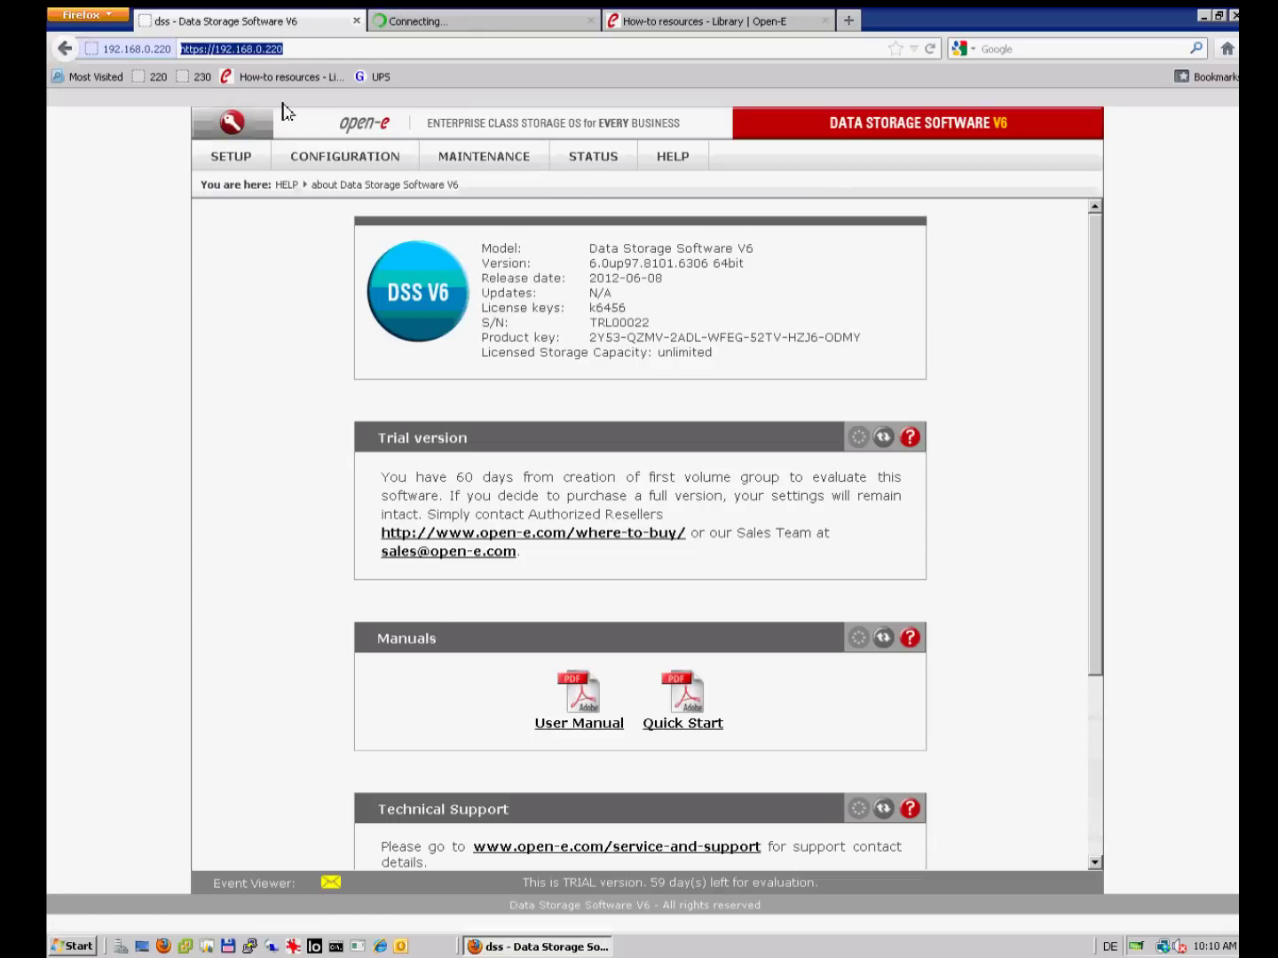
pyautogui.click(311, 52)
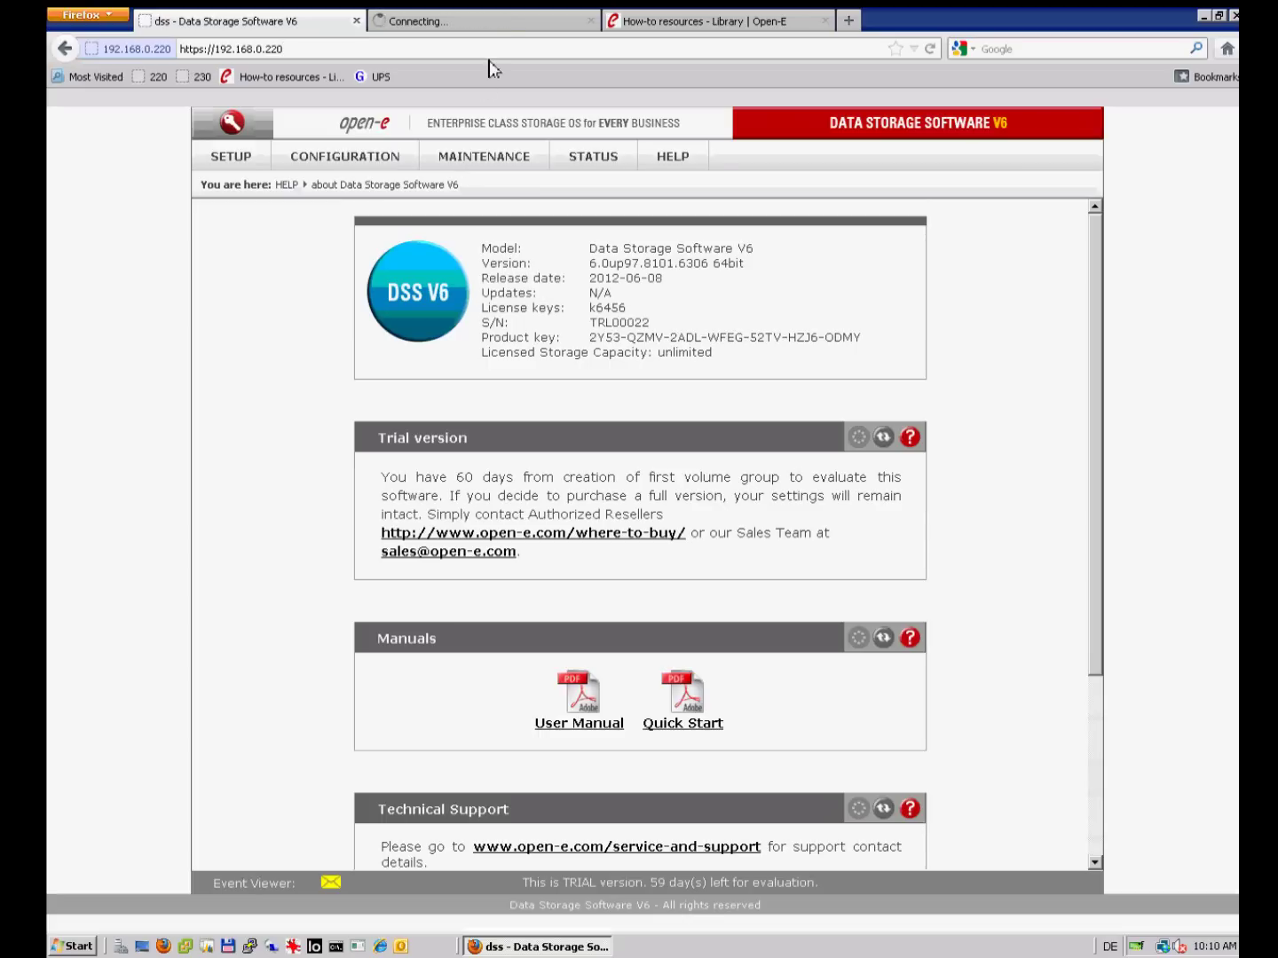
pyautogui.click(490, 25)
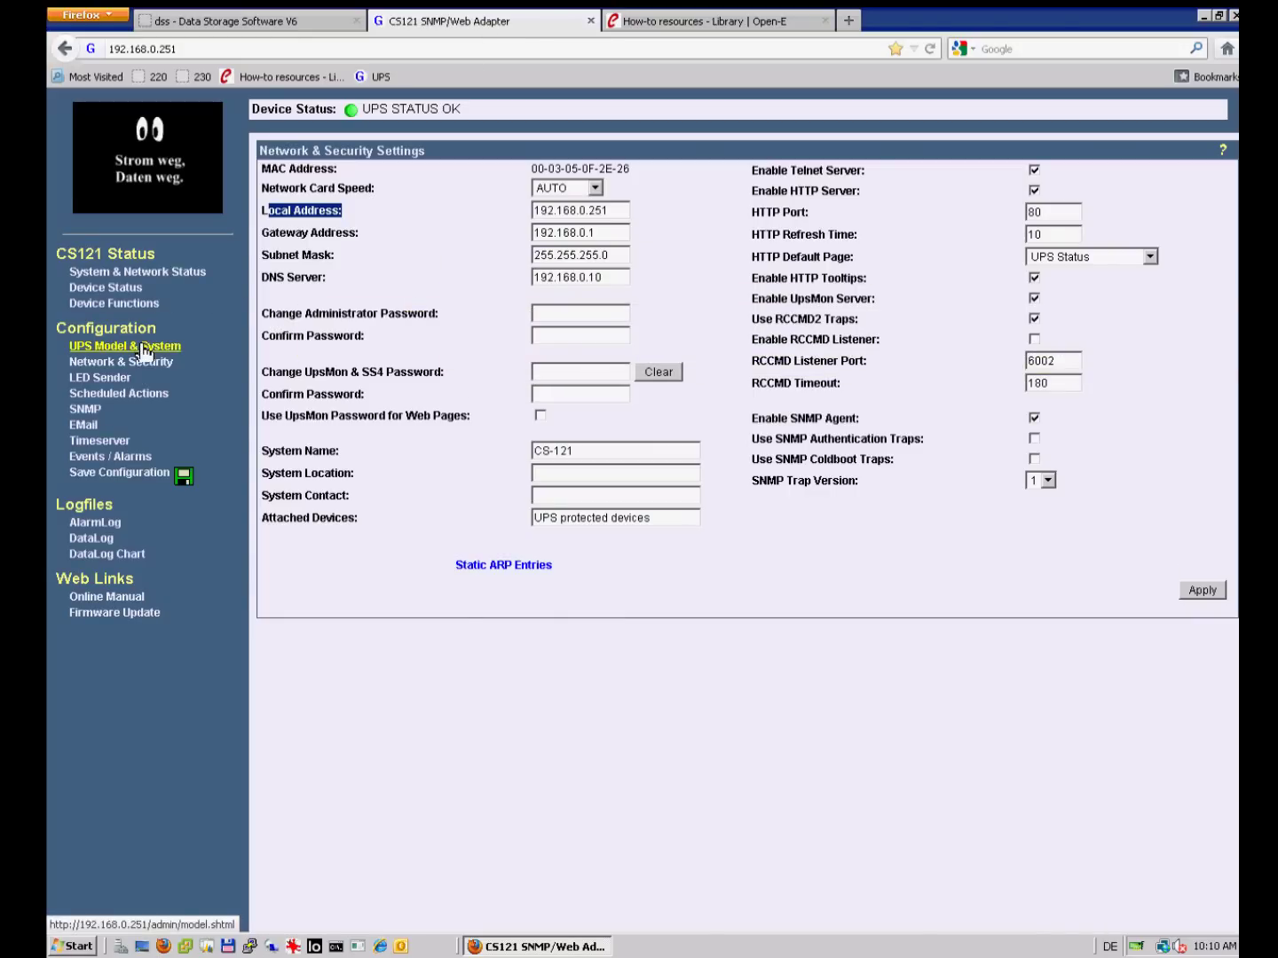
pyautogui.click(163, 278)
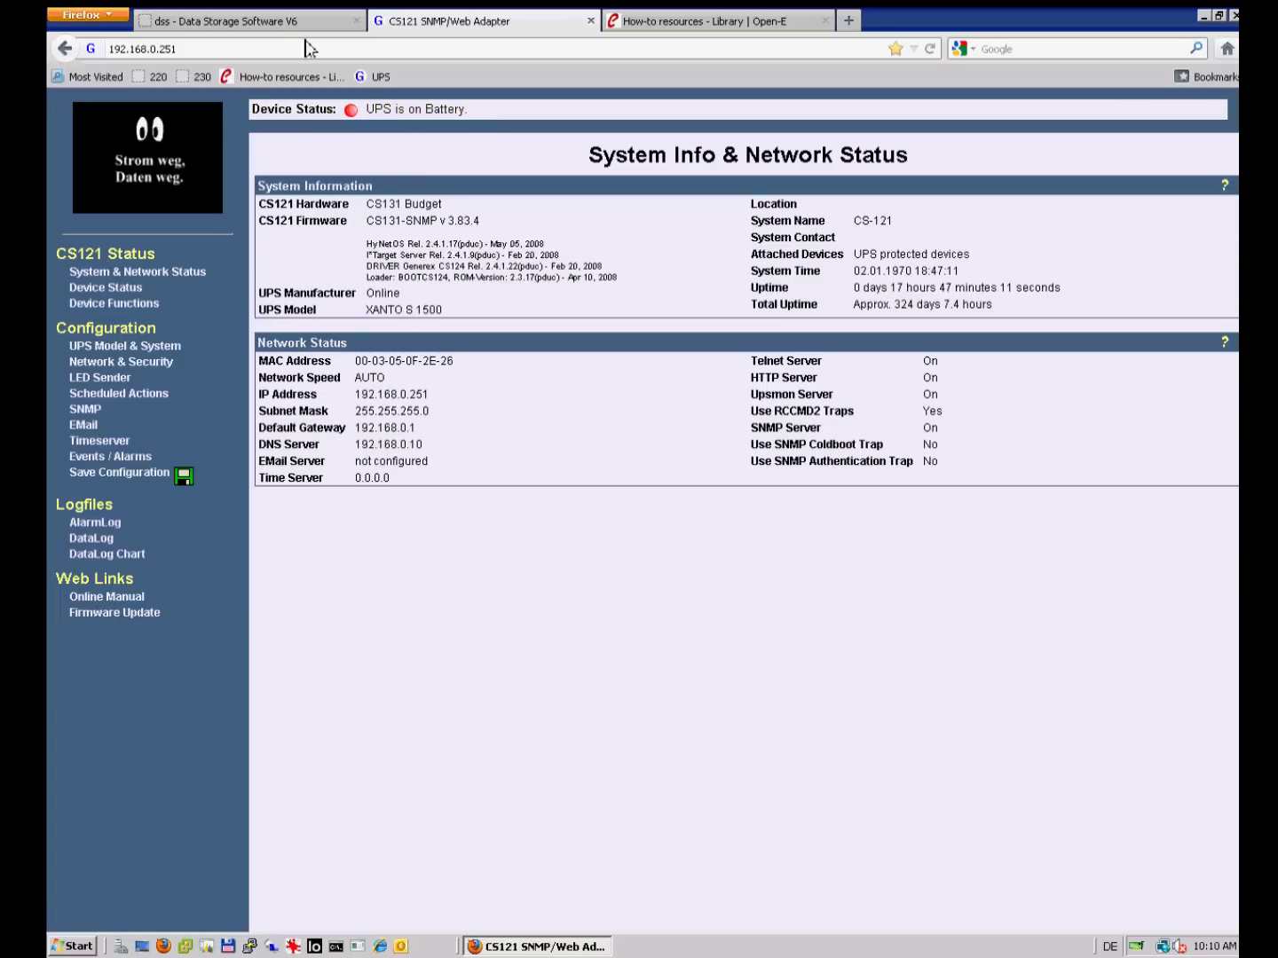
# - View DSS V6 hardware status and the event list, then return to the CS121 UPS status page
pyautogui.click(283, 25)
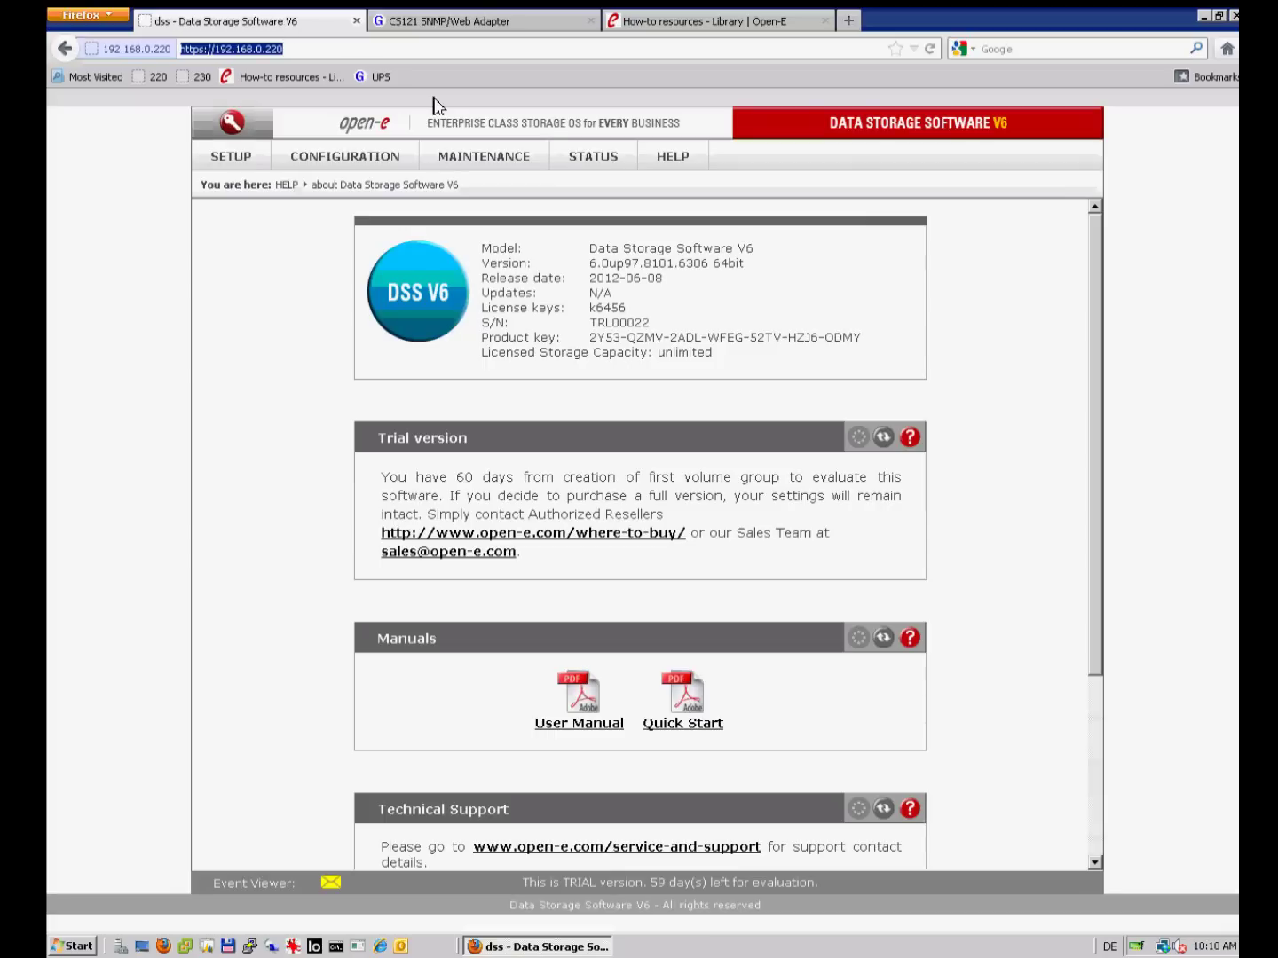
pyautogui.click(609, 167)
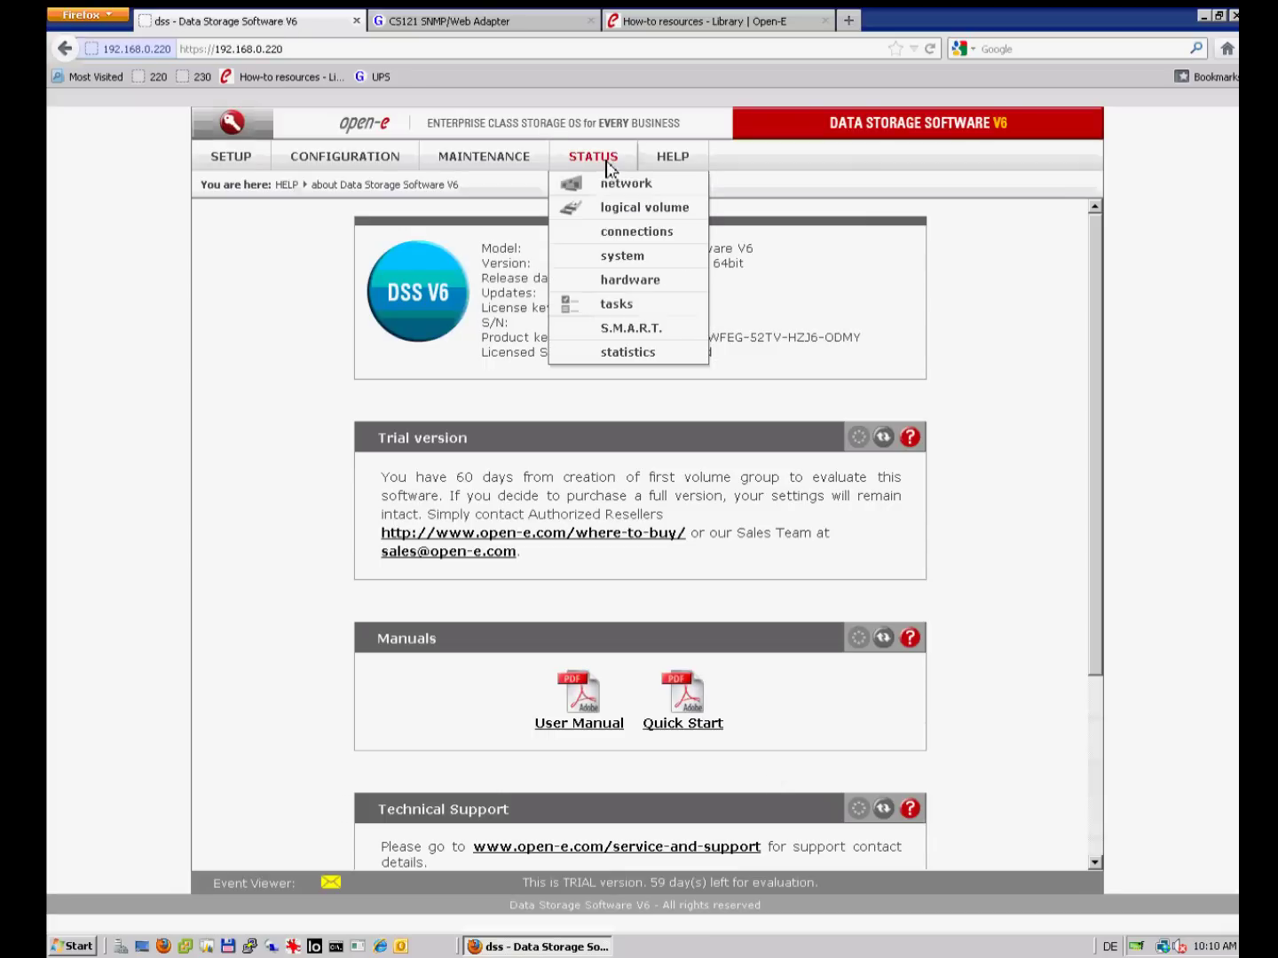
pyautogui.click(607, 280)
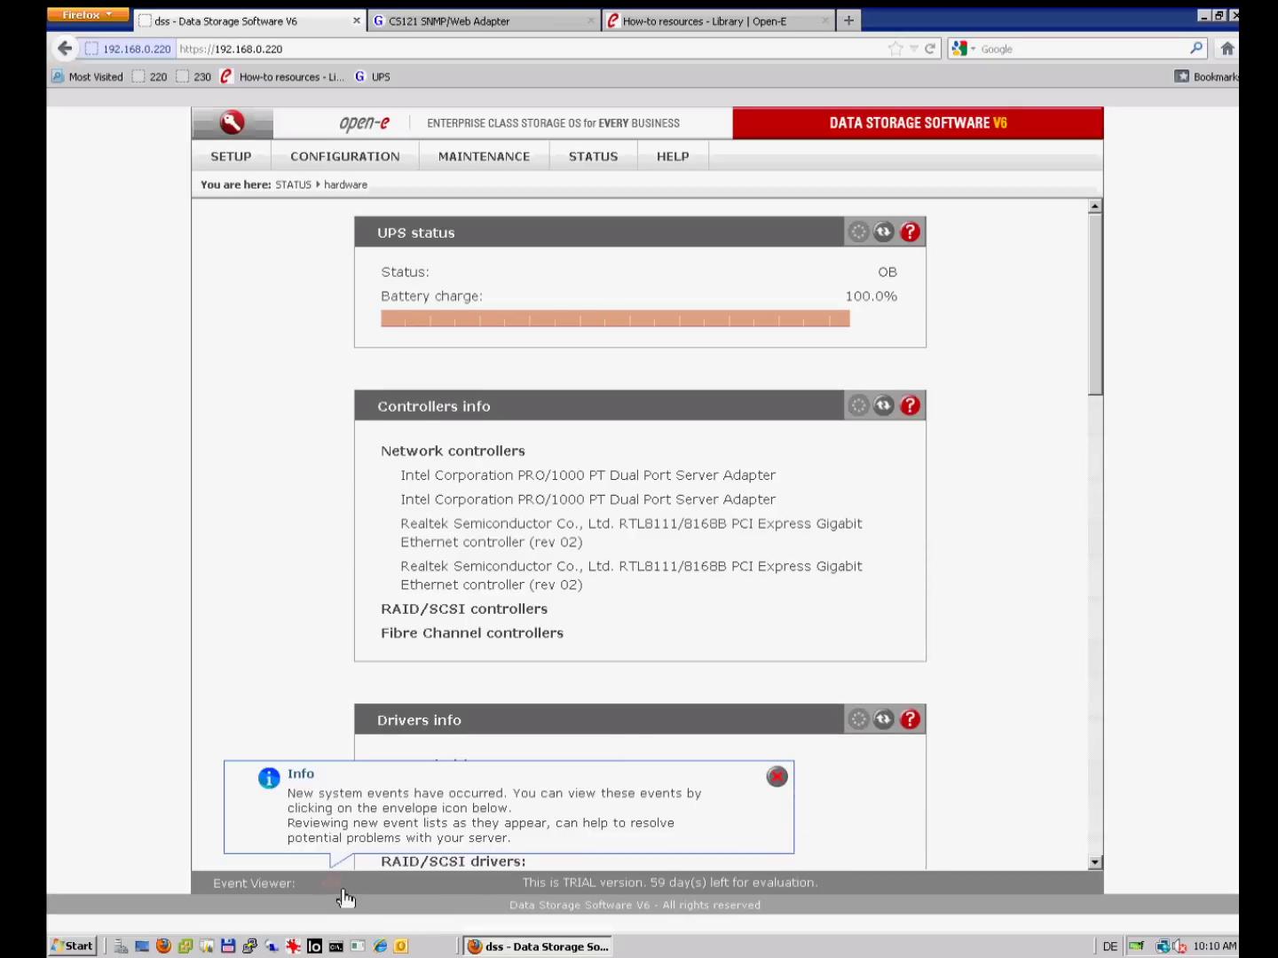
pyautogui.click(332, 885)
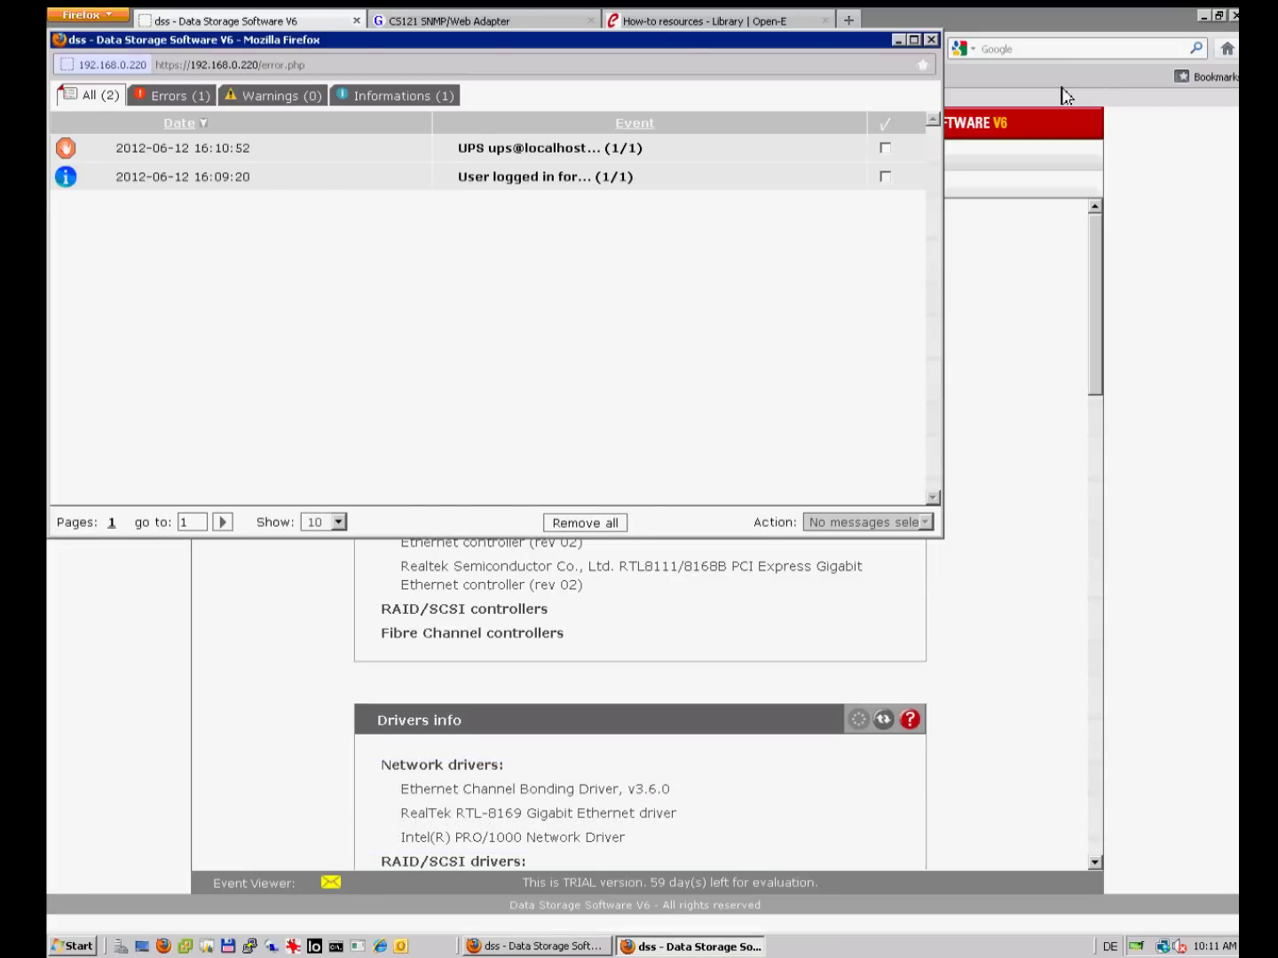
pyautogui.click(1065, 94)
pyautogui.click(503, 20)
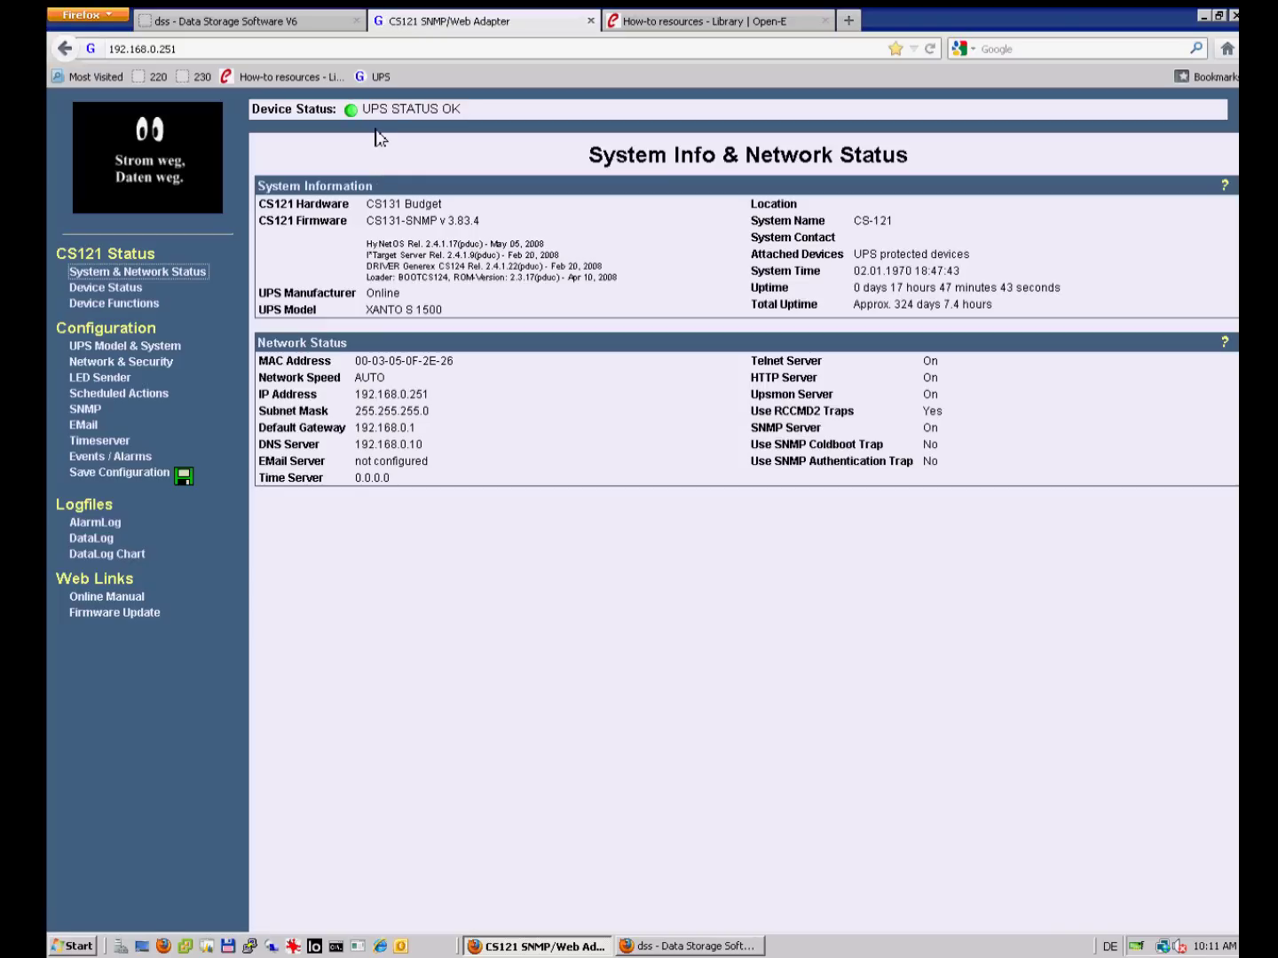
# - Dismiss the new-events notice in DSS V6 and open the Event Viewer, which cannot reach 192.168.0.220
pyautogui.click(254, 20)
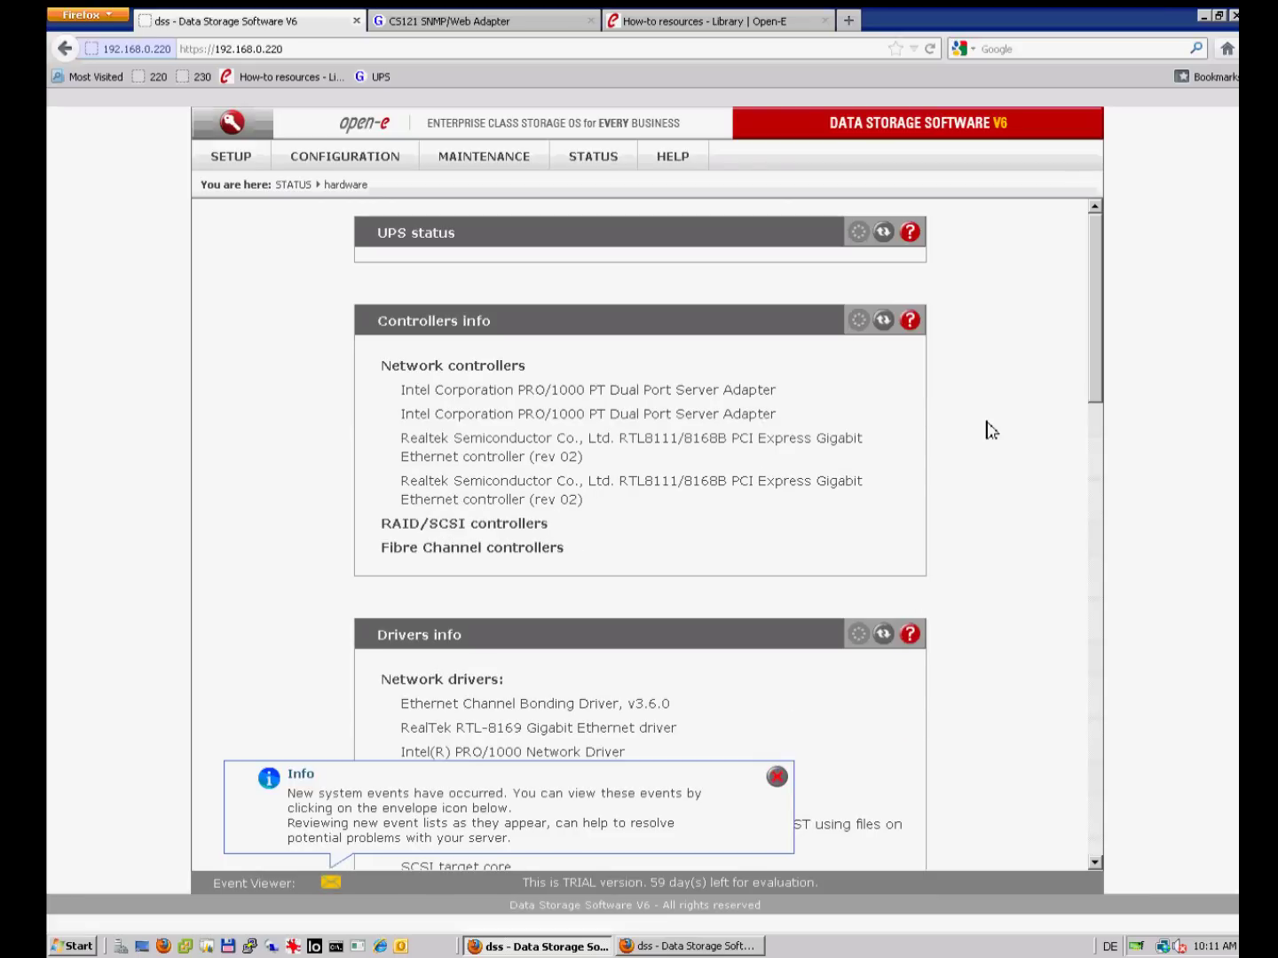
pyautogui.click(776, 776)
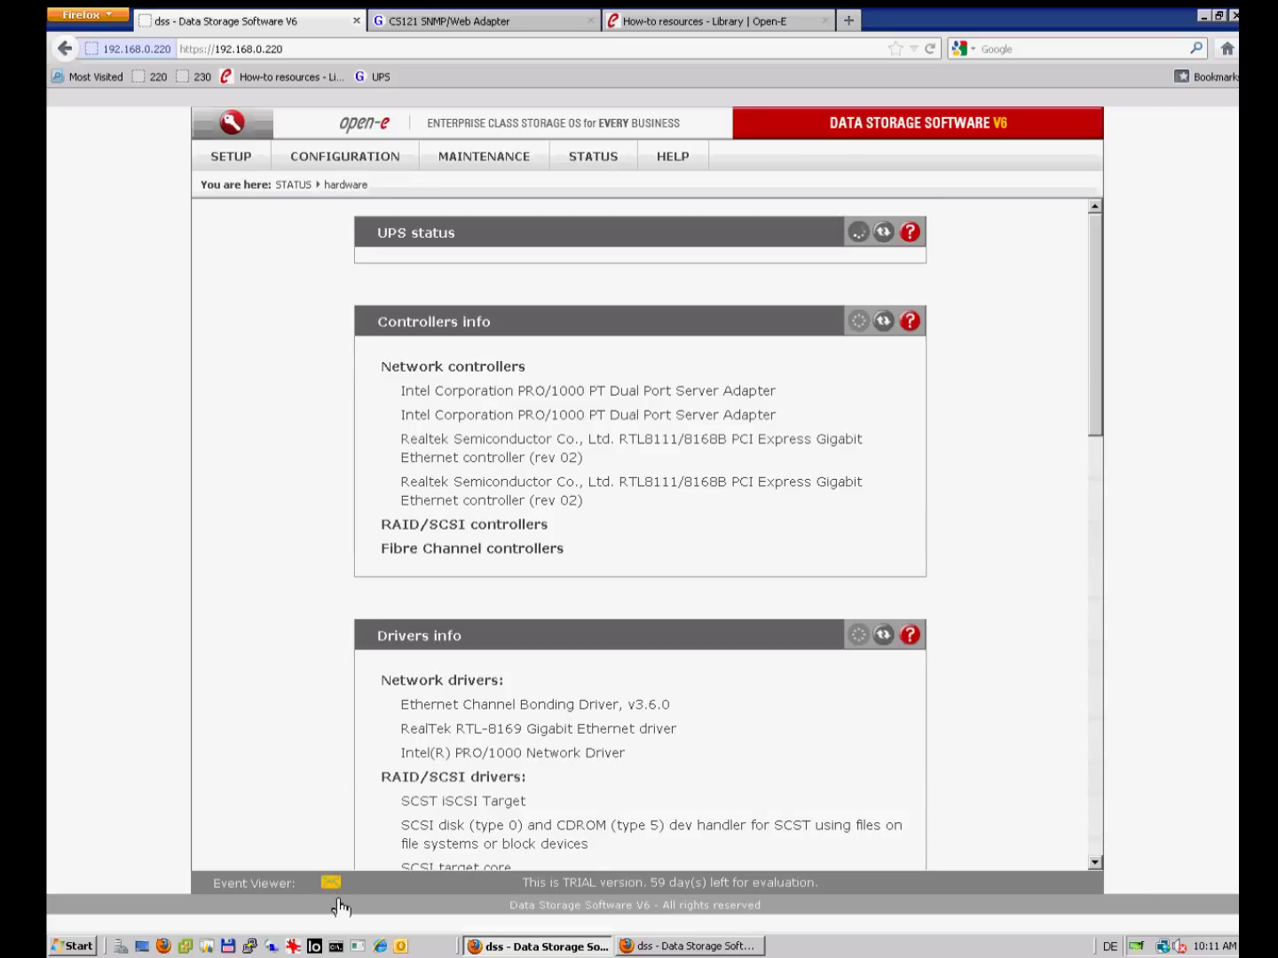
pyautogui.click(332, 884)
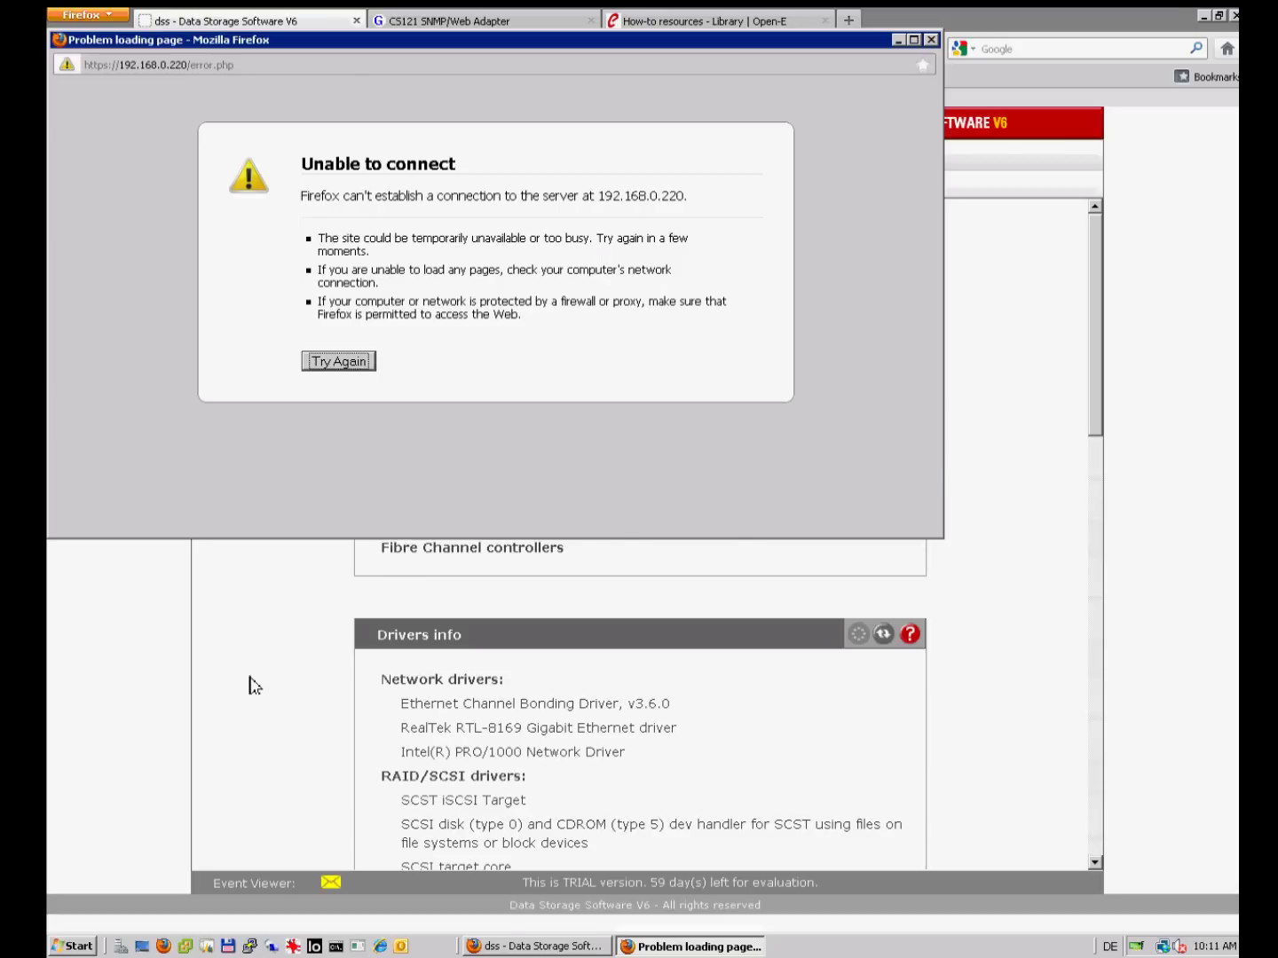
# - Run 'ping 192.168.0.220 -t' in Command Prompt to show timeouts, then return to the browser
pyautogui.click(249, 677)
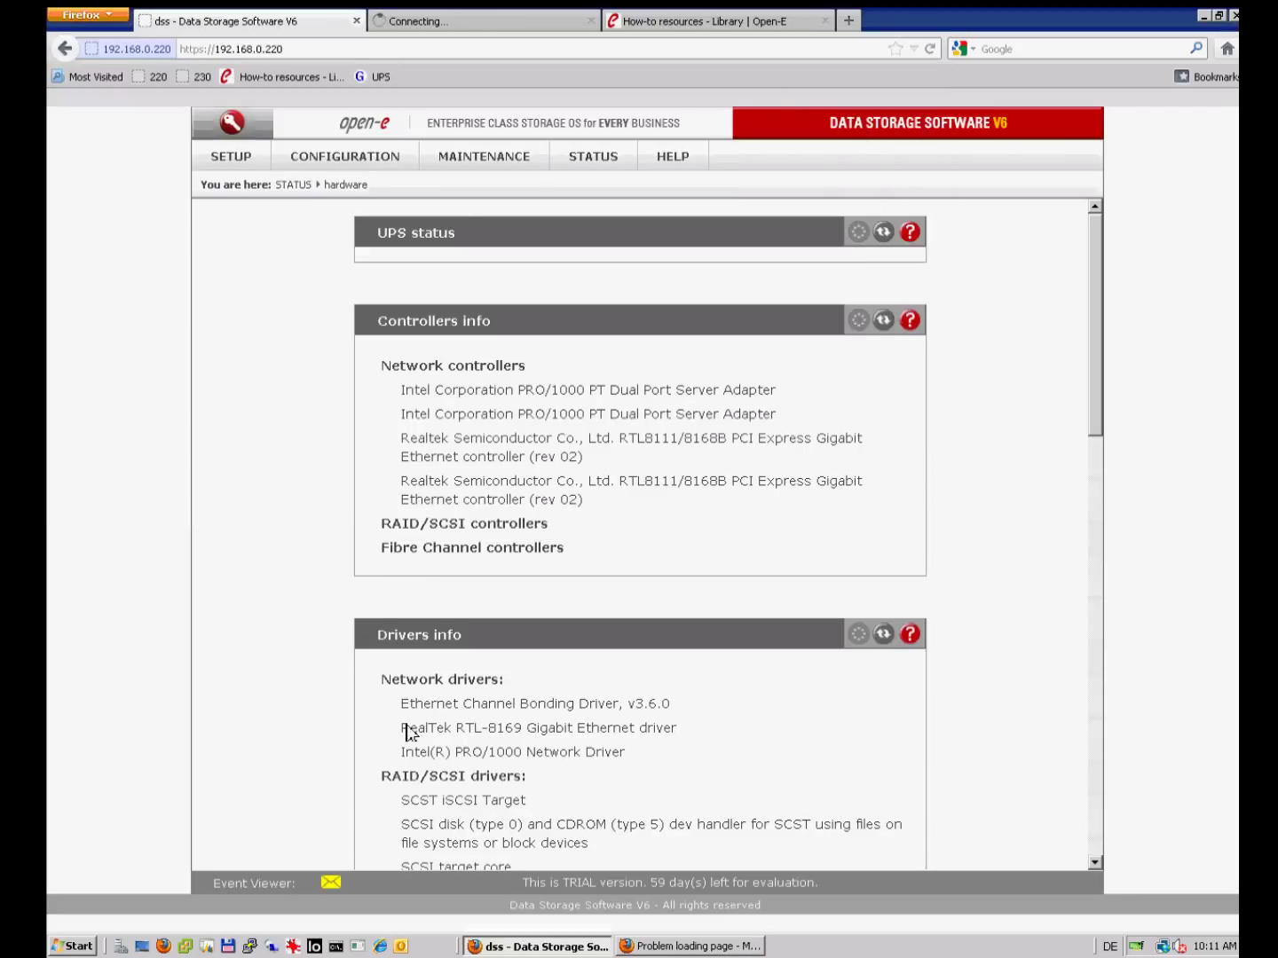
pyautogui.click(337, 946)
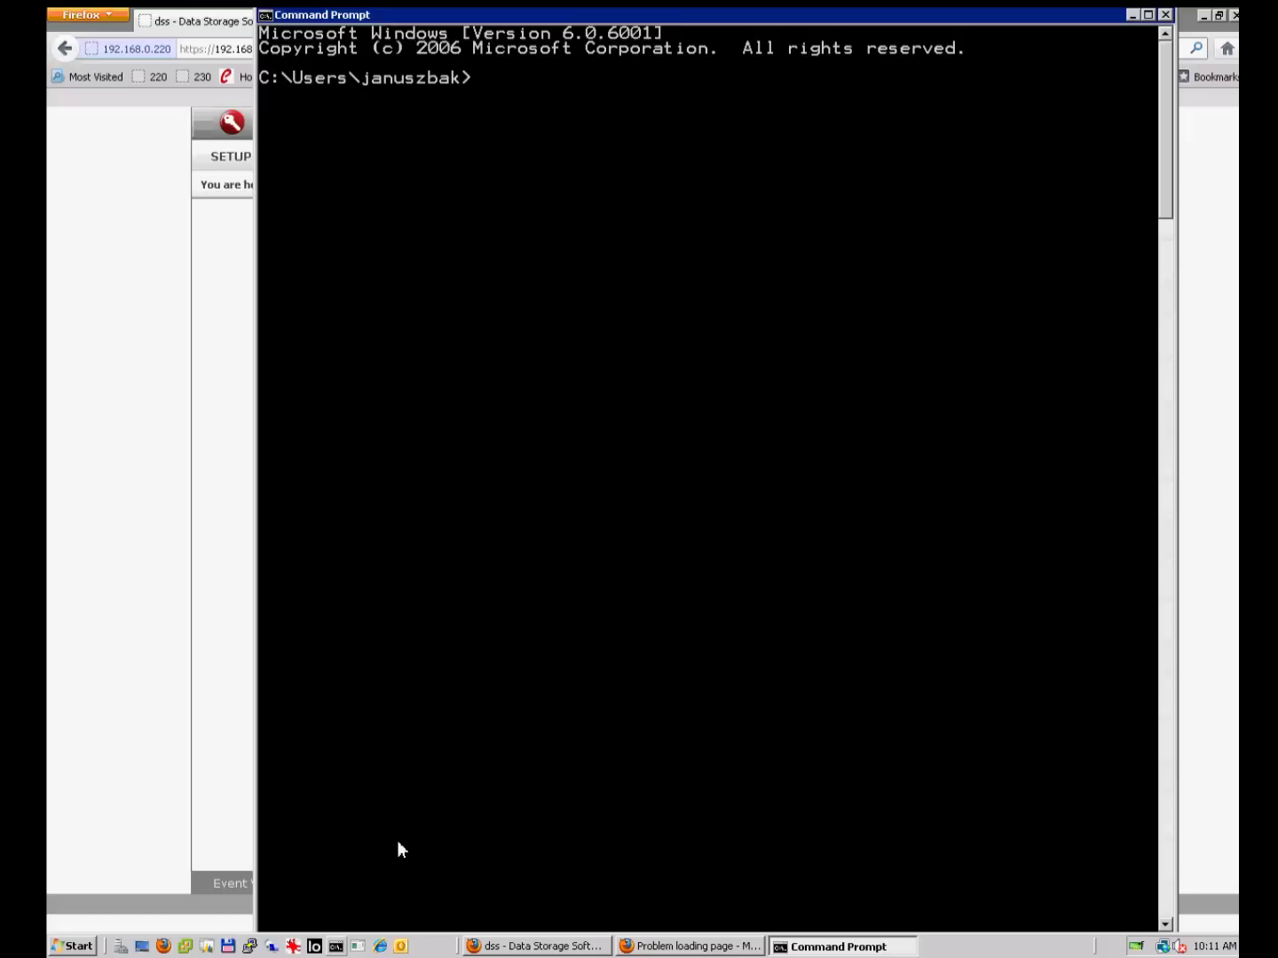
pyautogui.write('ping 192.168.0')
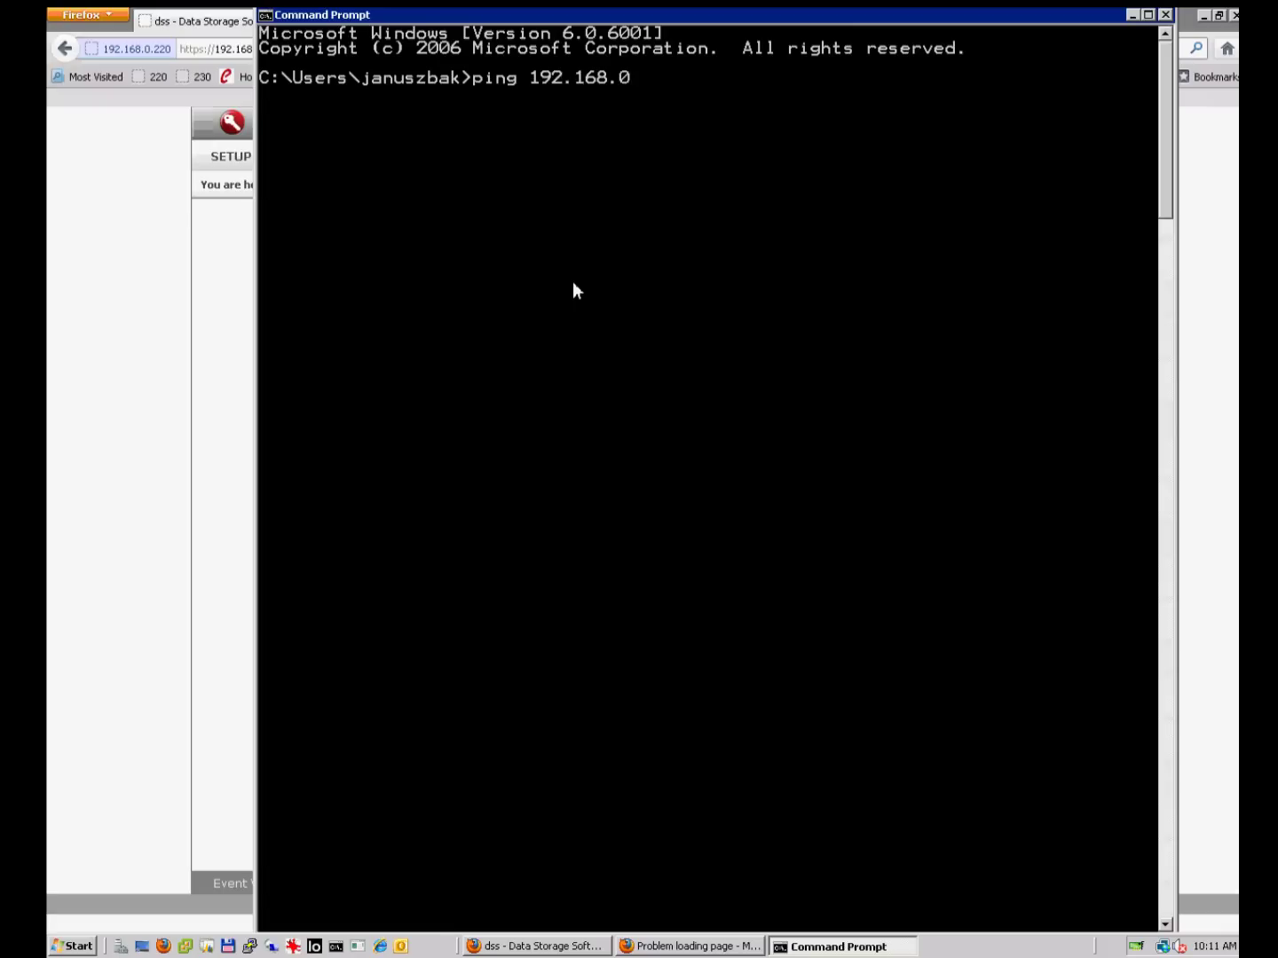
pyautogui.write('.220 -t')
pyautogui.press('Return')
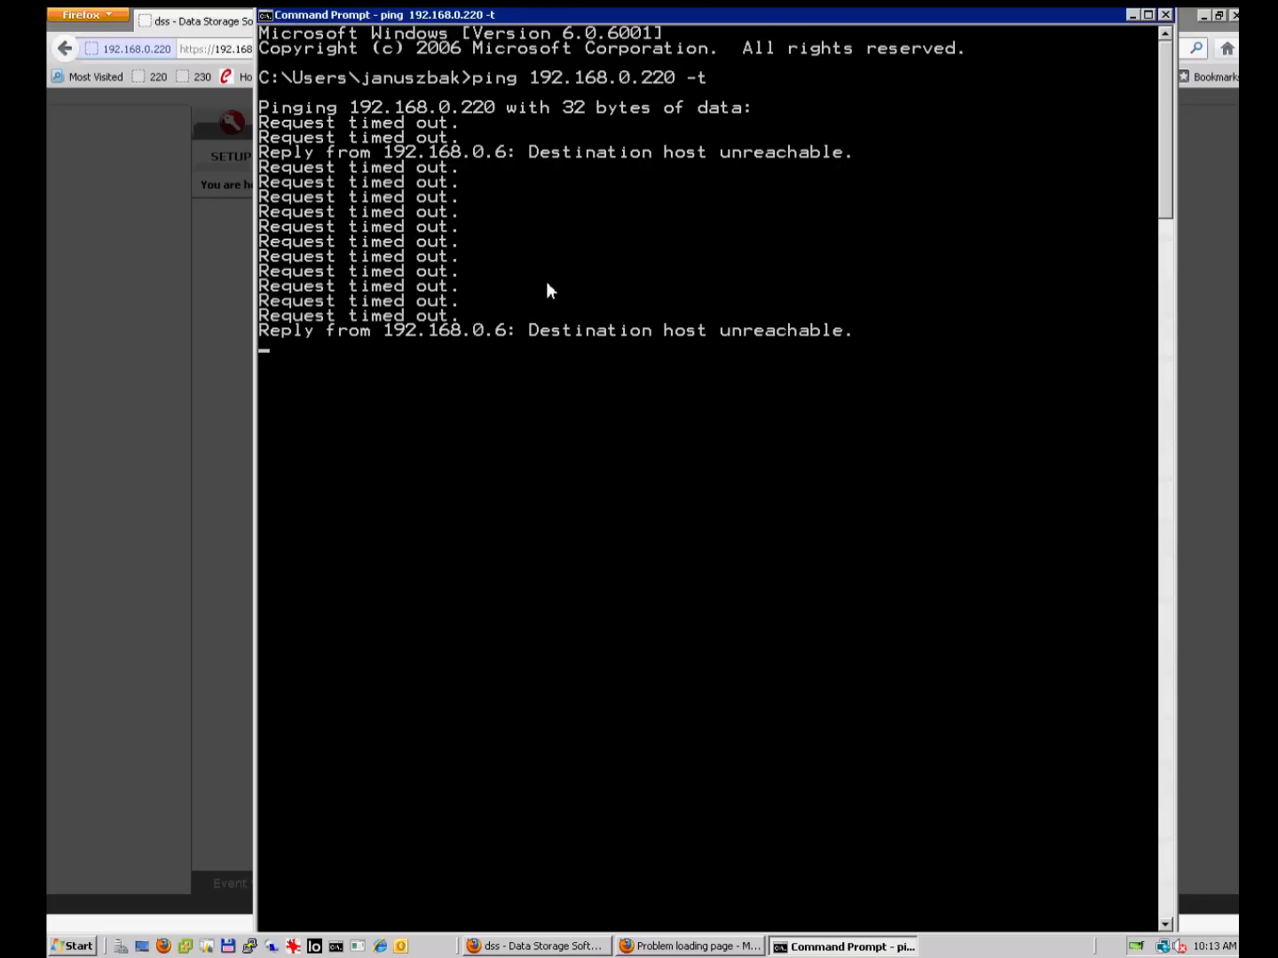
pyautogui.click(178, 282)
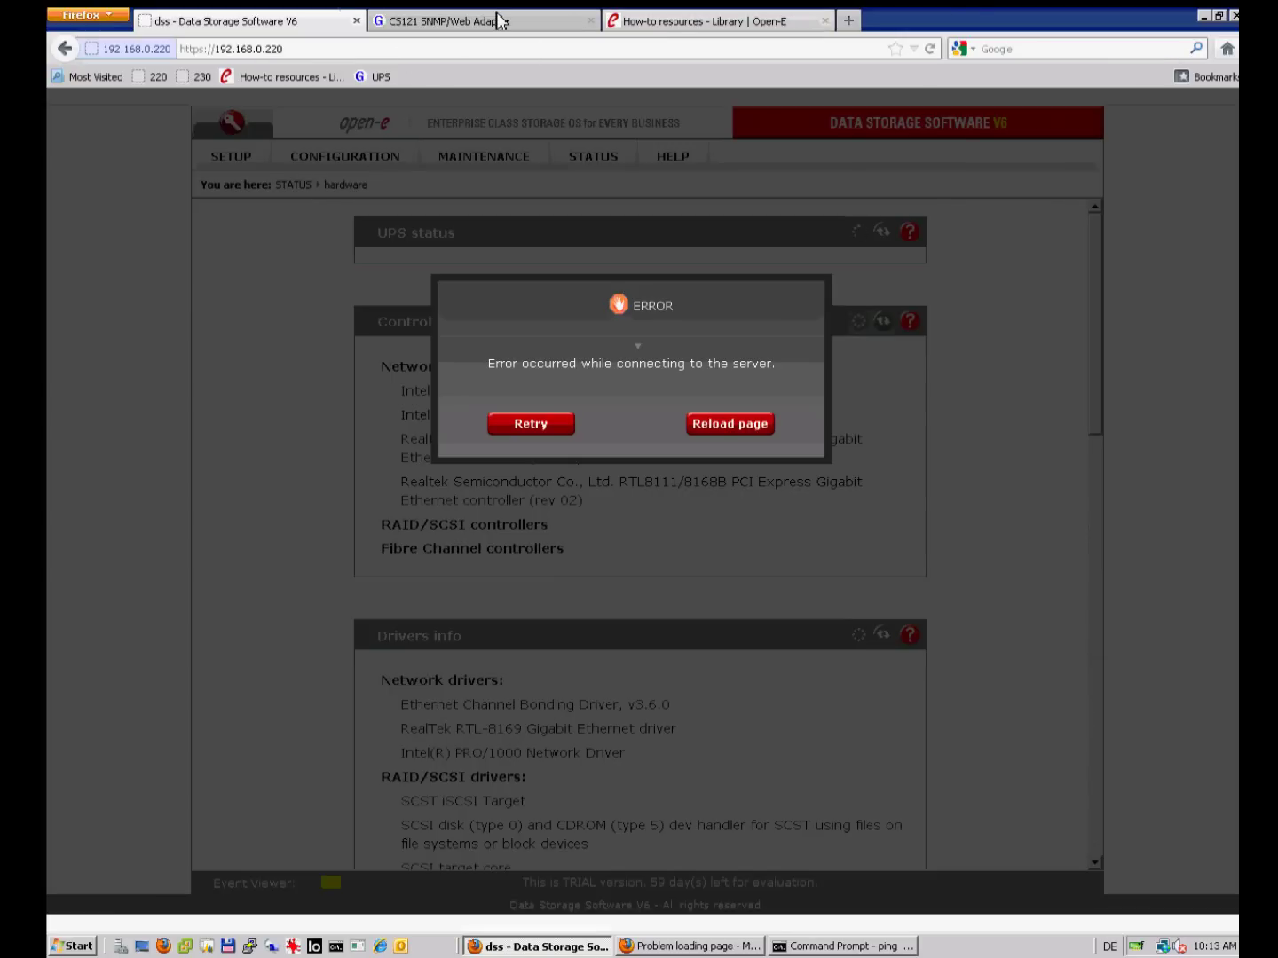
# - Minimise the remote desktop session and scroll the SNMP UPS guide PDF to page 2
pyautogui.moveTo(492, 20)
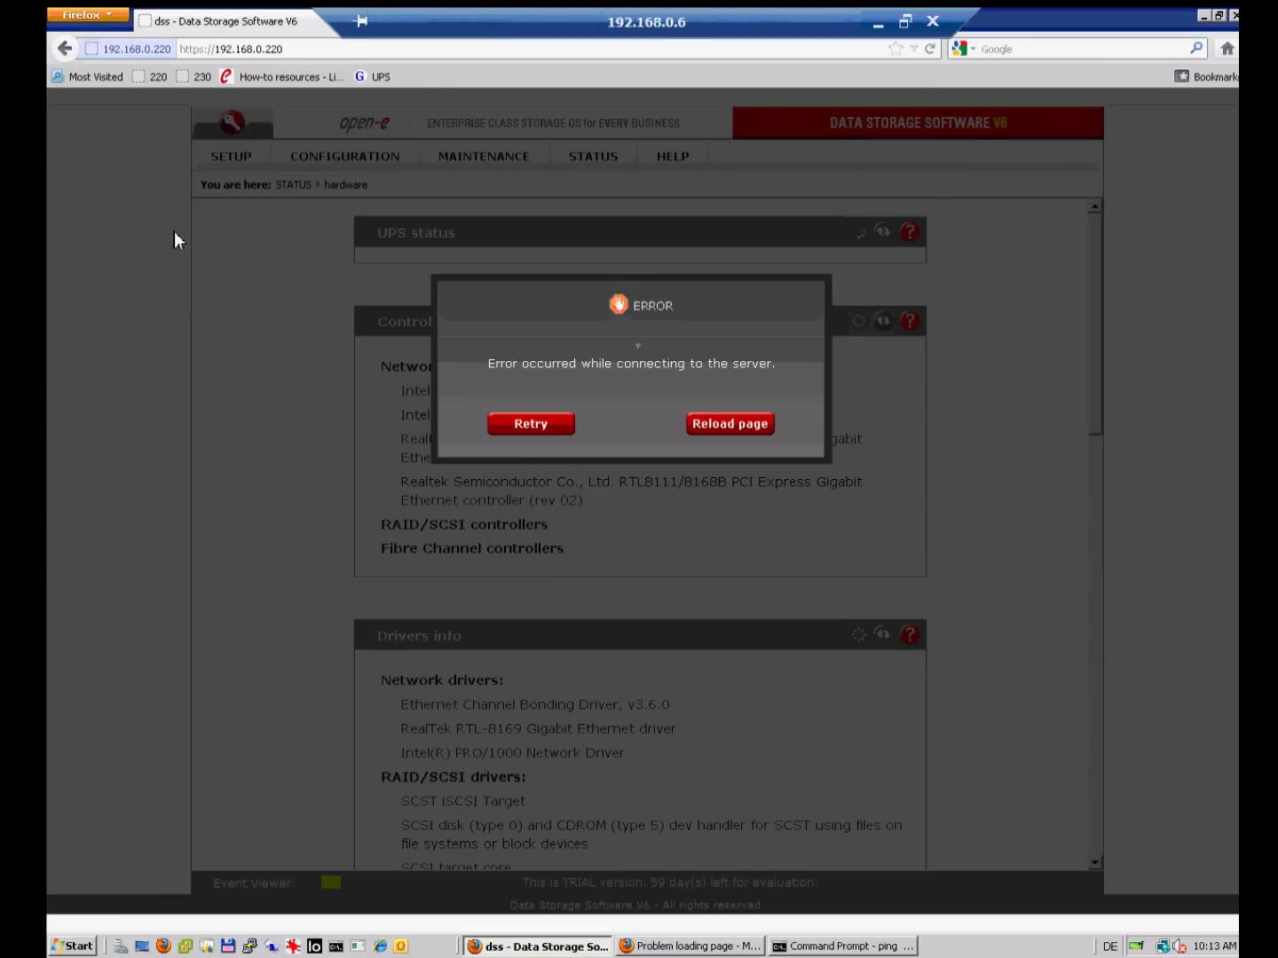
pyautogui.click(877, 24)
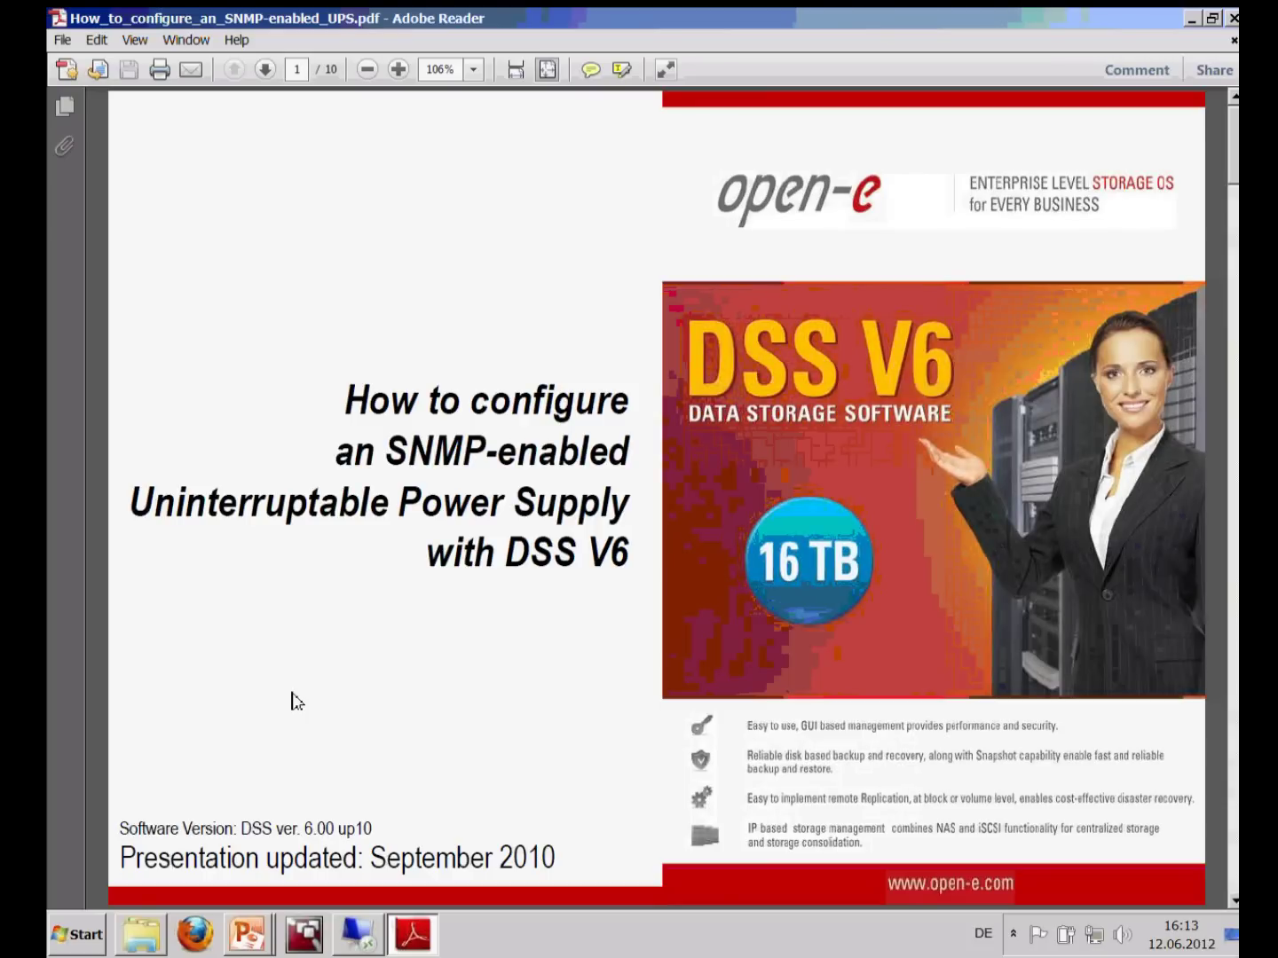
pyautogui.scroll(-2, 298, 700)
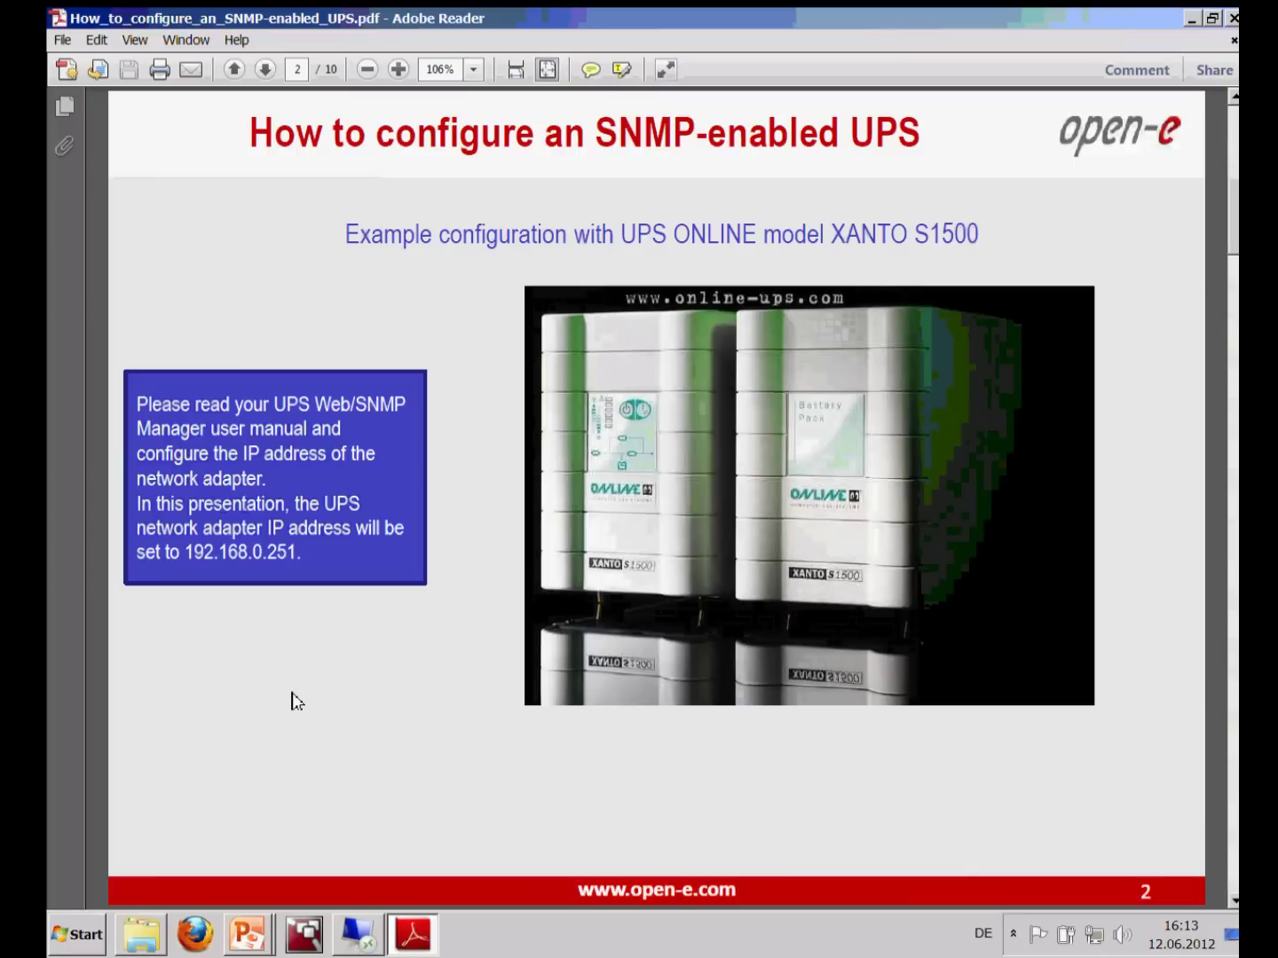
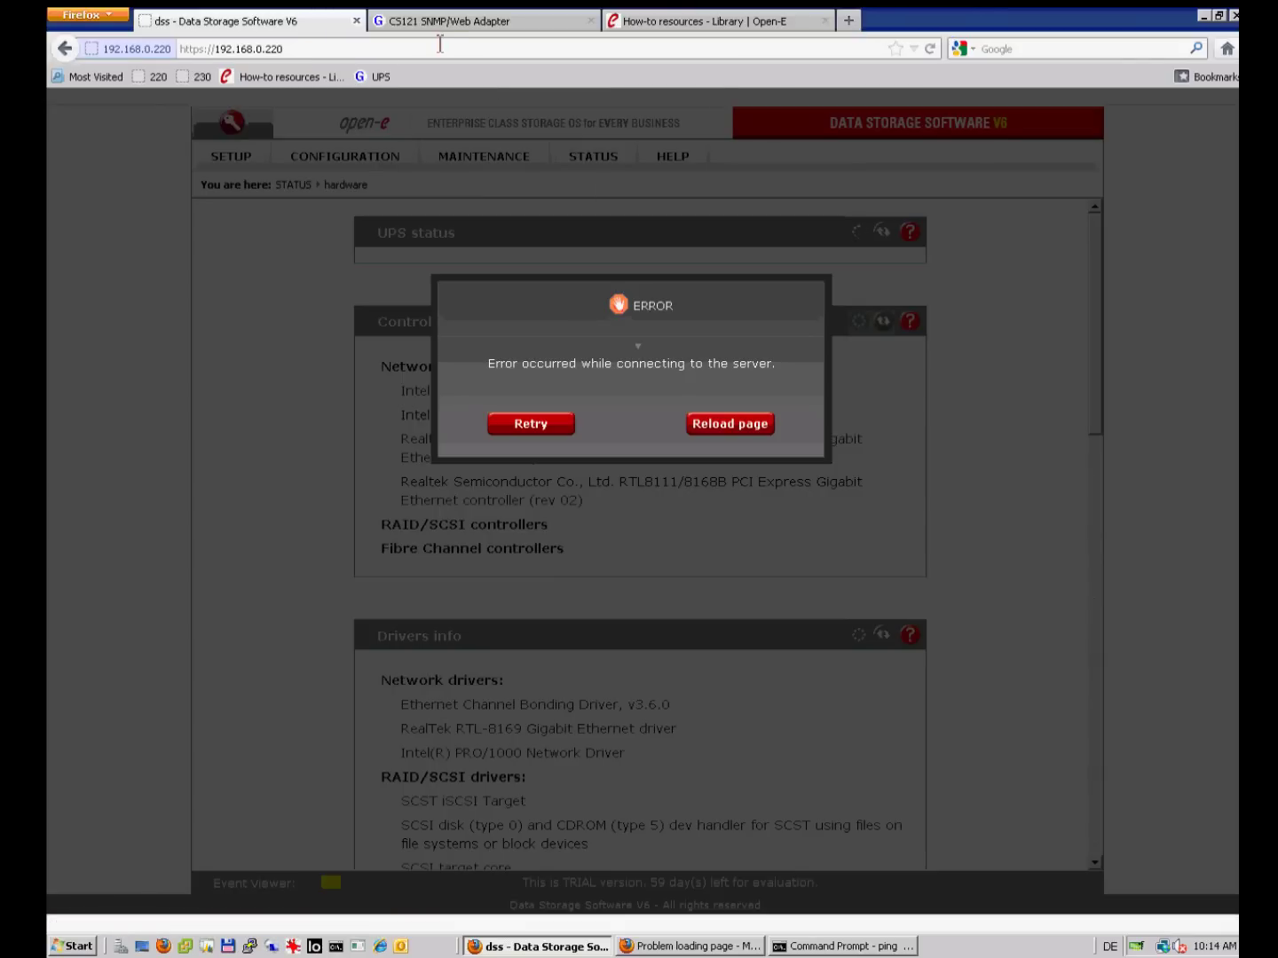
# - Switch from the DSS connection error to the CS121 SNMP/Web Adapter tab
pyautogui.click(446, 22)
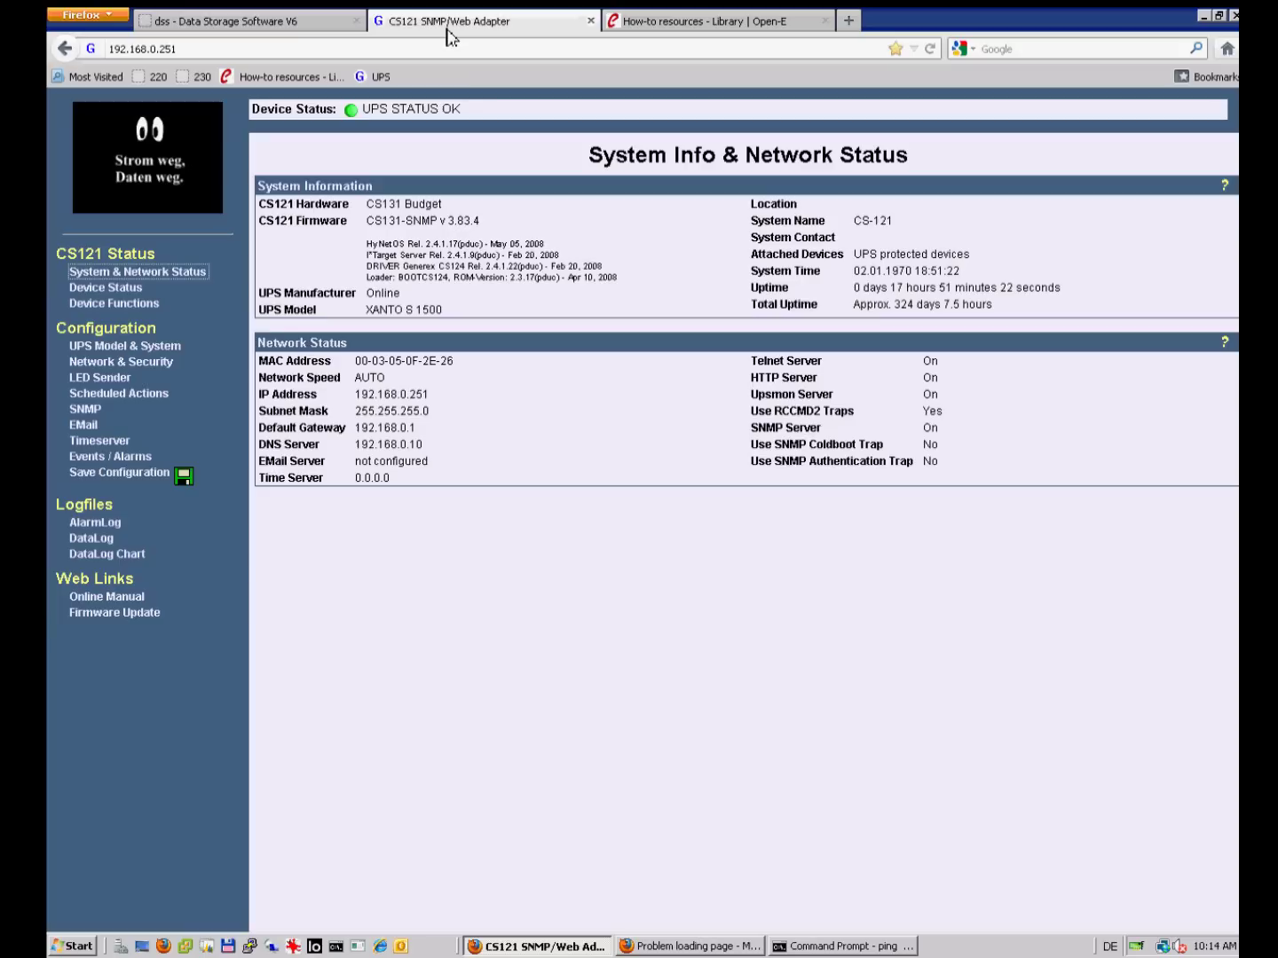
# - Review Network & Security settings (local address 192.168.0.251, trap version 1), then open SNMP settings
pyautogui.click(122, 364)
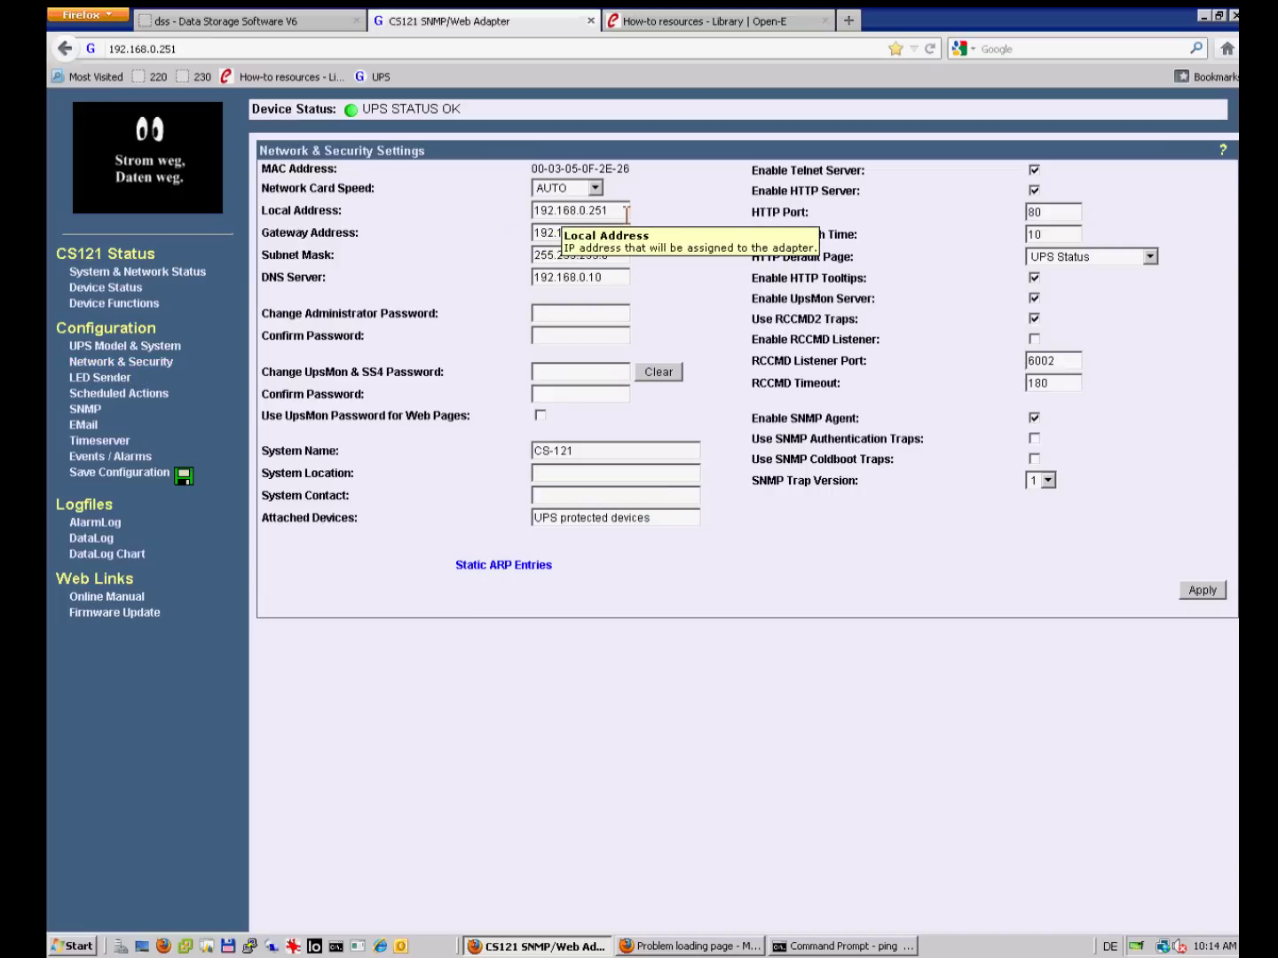
pyautogui.click(552, 218)
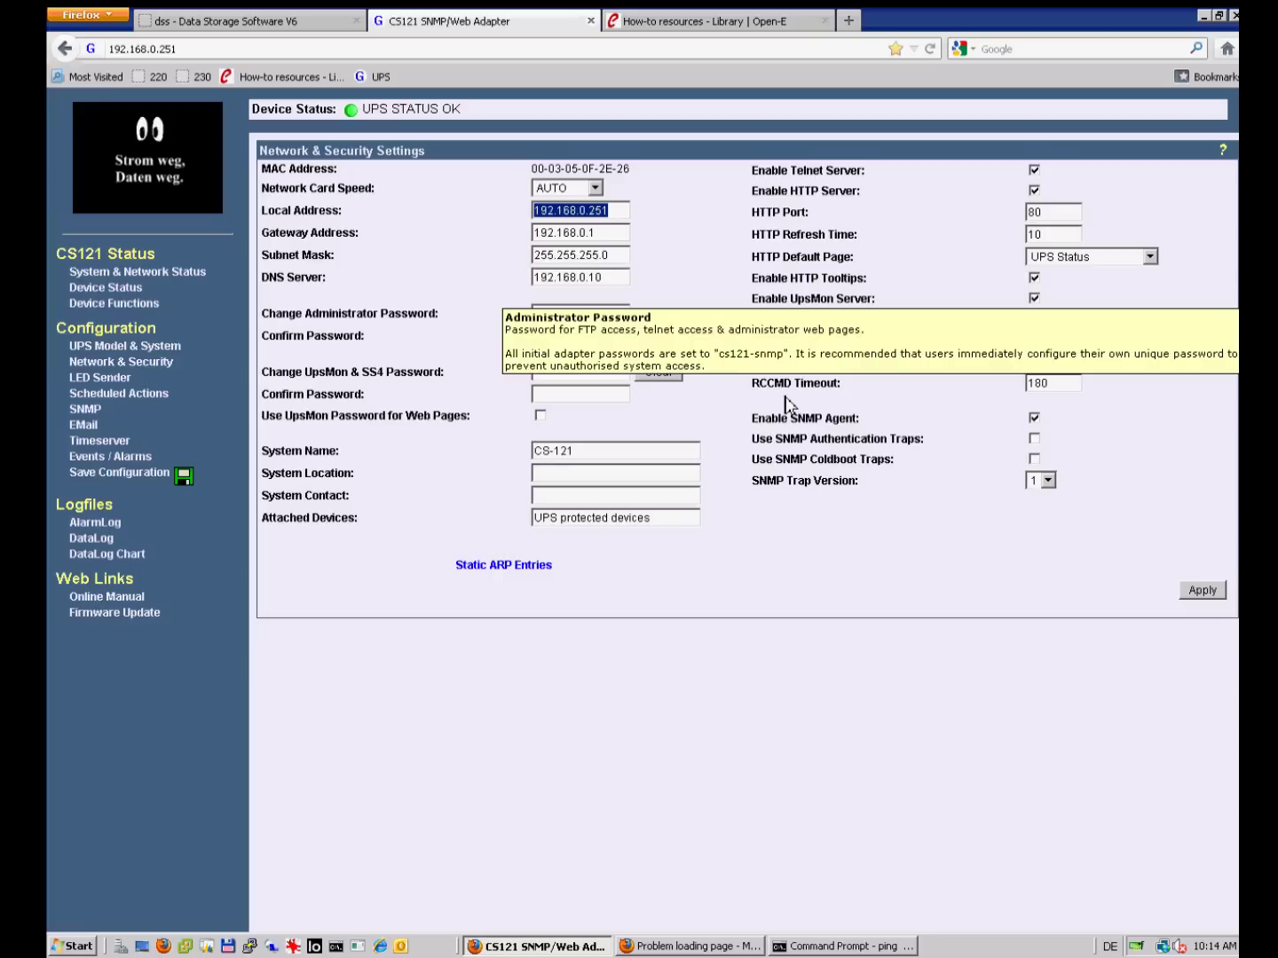
pyautogui.click(1052, 483)
pyautogui.click(1055, 497)
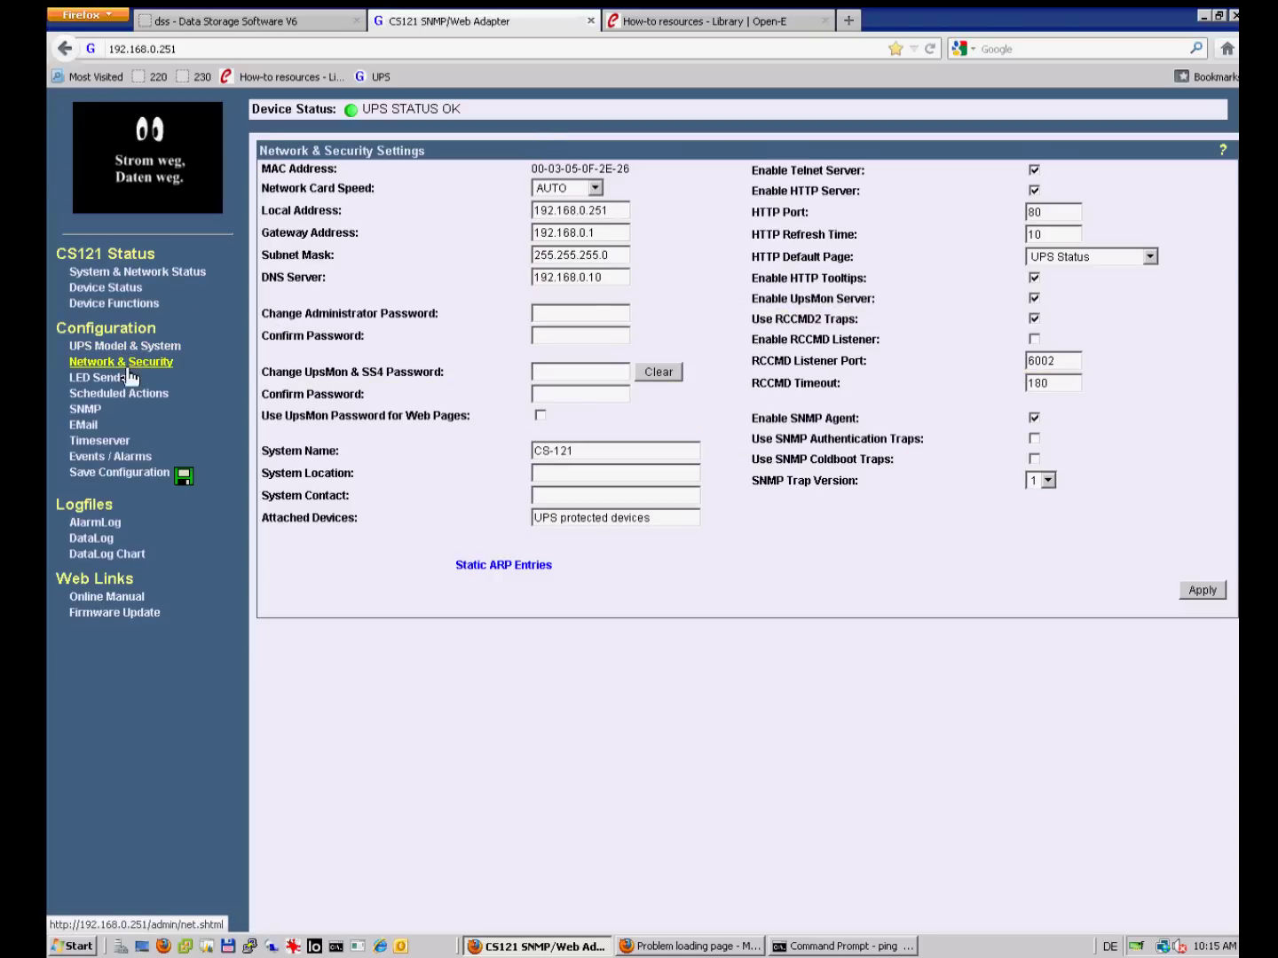
pyautogui.click(96, 413)
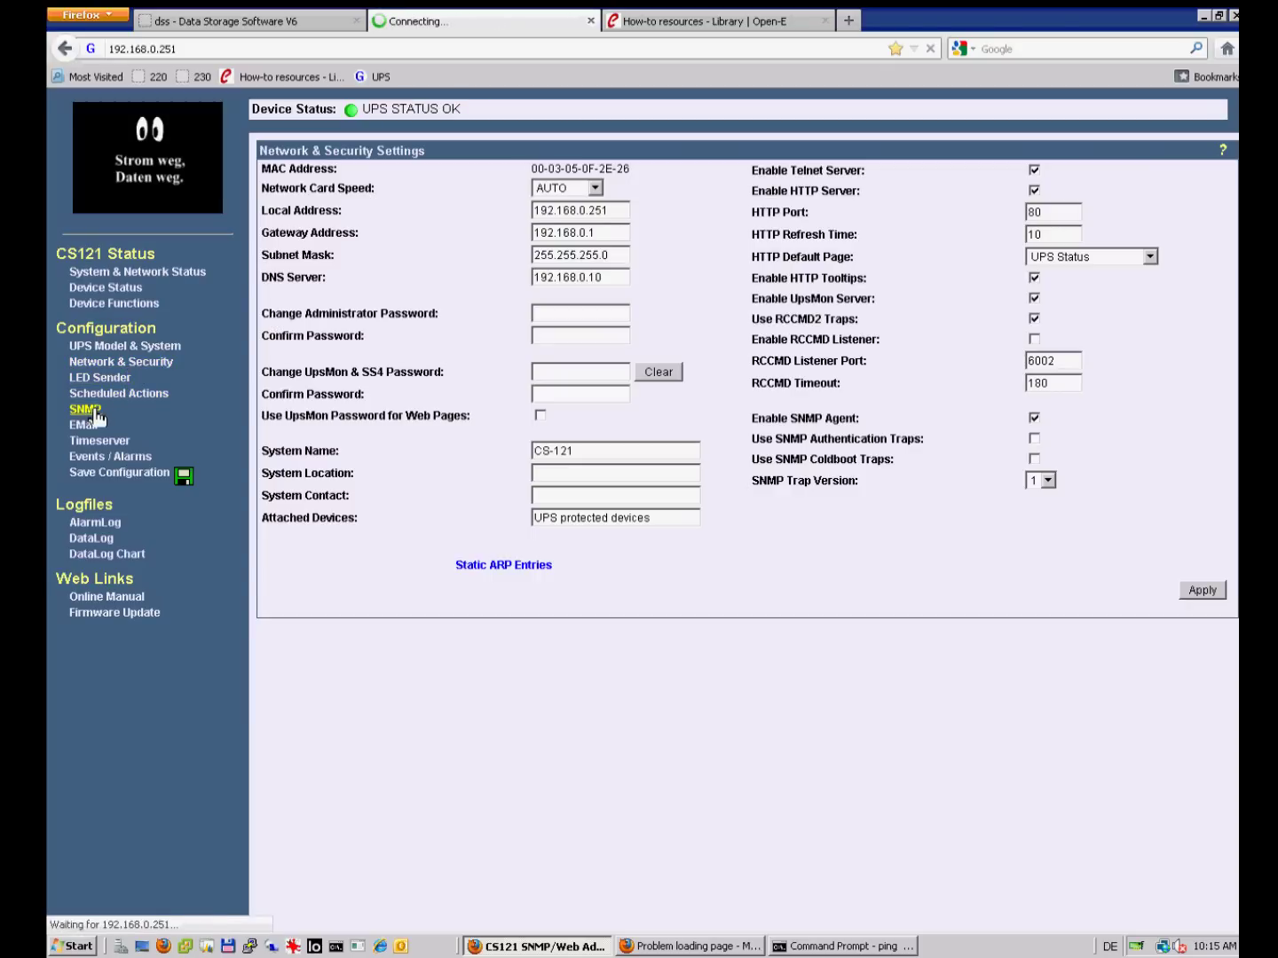
pyautogui.moveTo(366, 233); pyautogui.dragTo(259, 229)
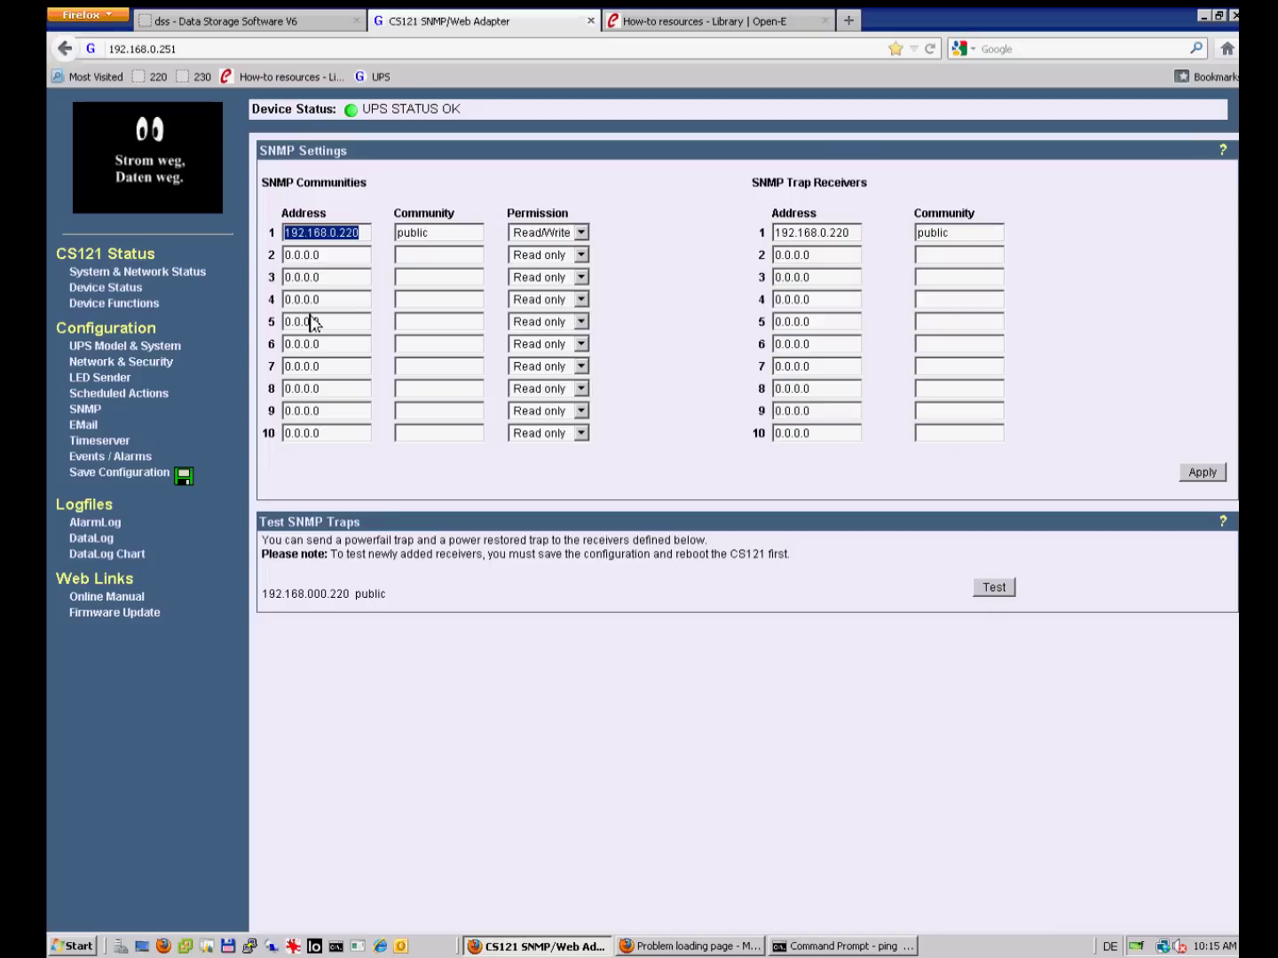
pyautogui.click(460, 233)
pyautogui.press('Return')
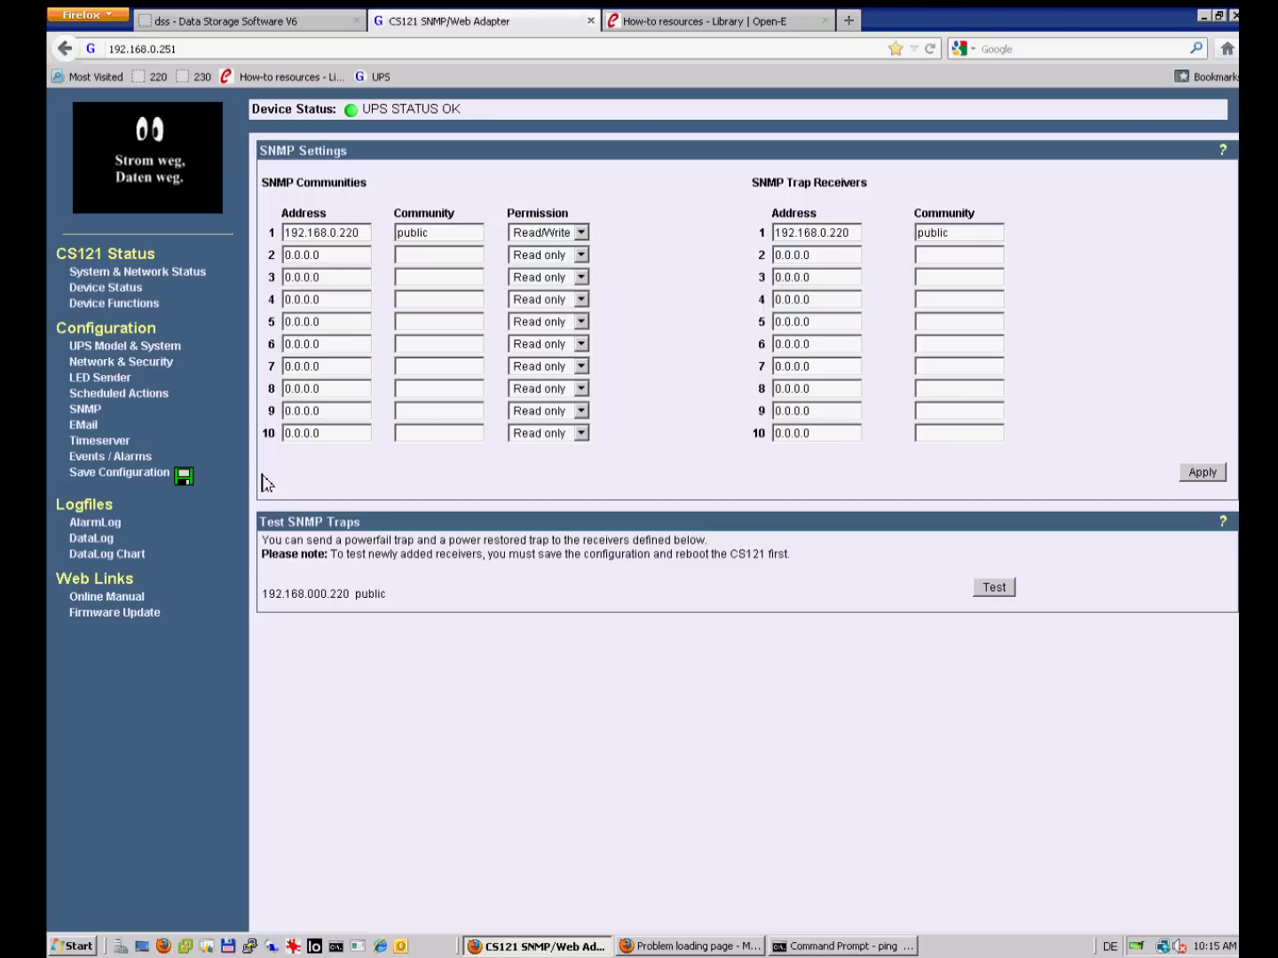
pyautogui.click(126, 479)
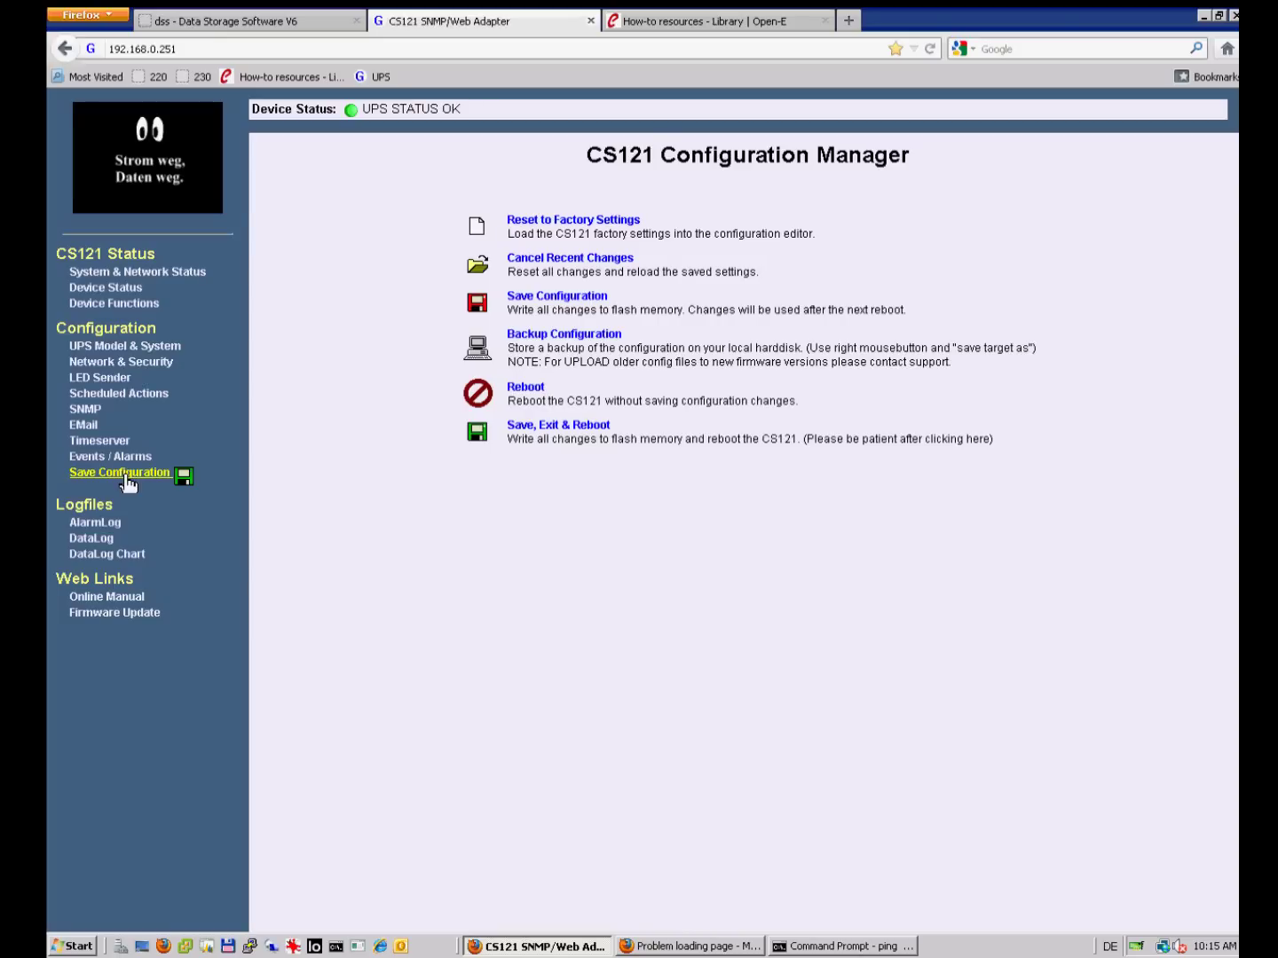
# - Save the adapter configuration to flash memory and confirm the success message
pyautogui.click(126, 480)
pyautogui.click(551, 302)
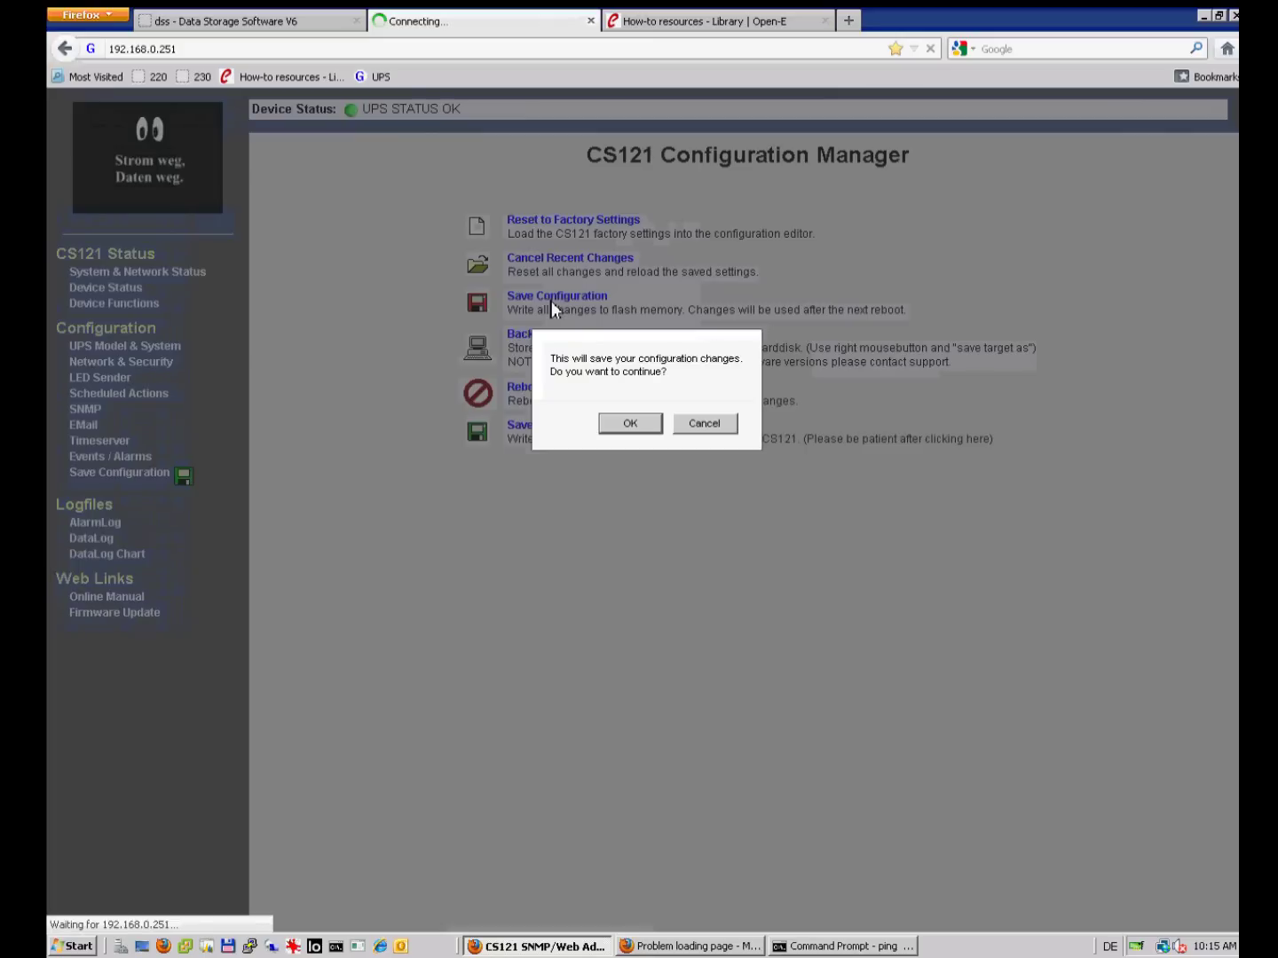
pyautogui.click(629, 427)
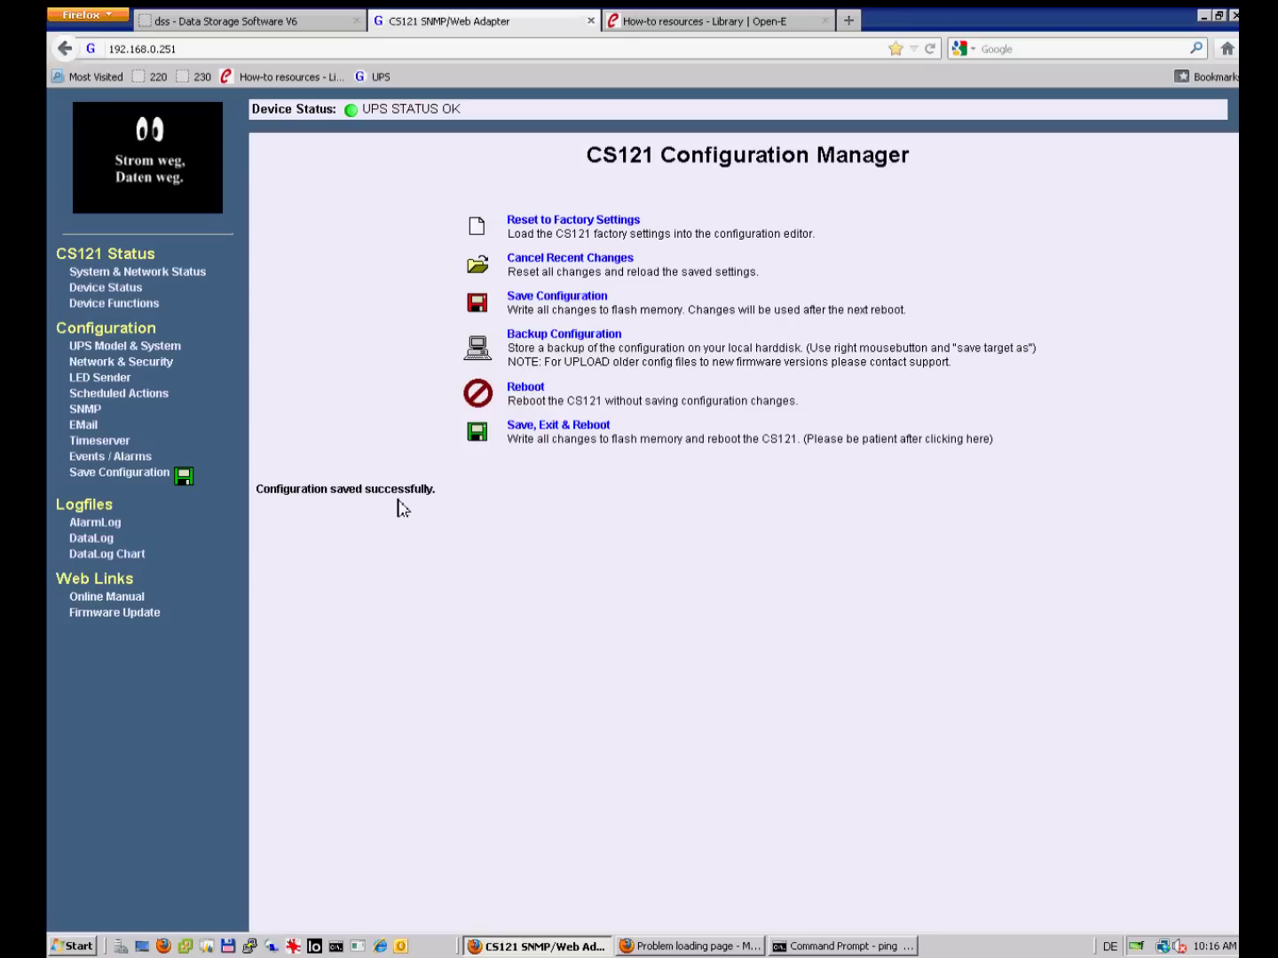
pyautogui.moveTo(457, 499); pyautogui.dragTo(299, 452)
pyautogui.click(299, 451)
# - Reboot the CS121 adapter and confirm the reboot prompt
pyautogui.click(527, 394)
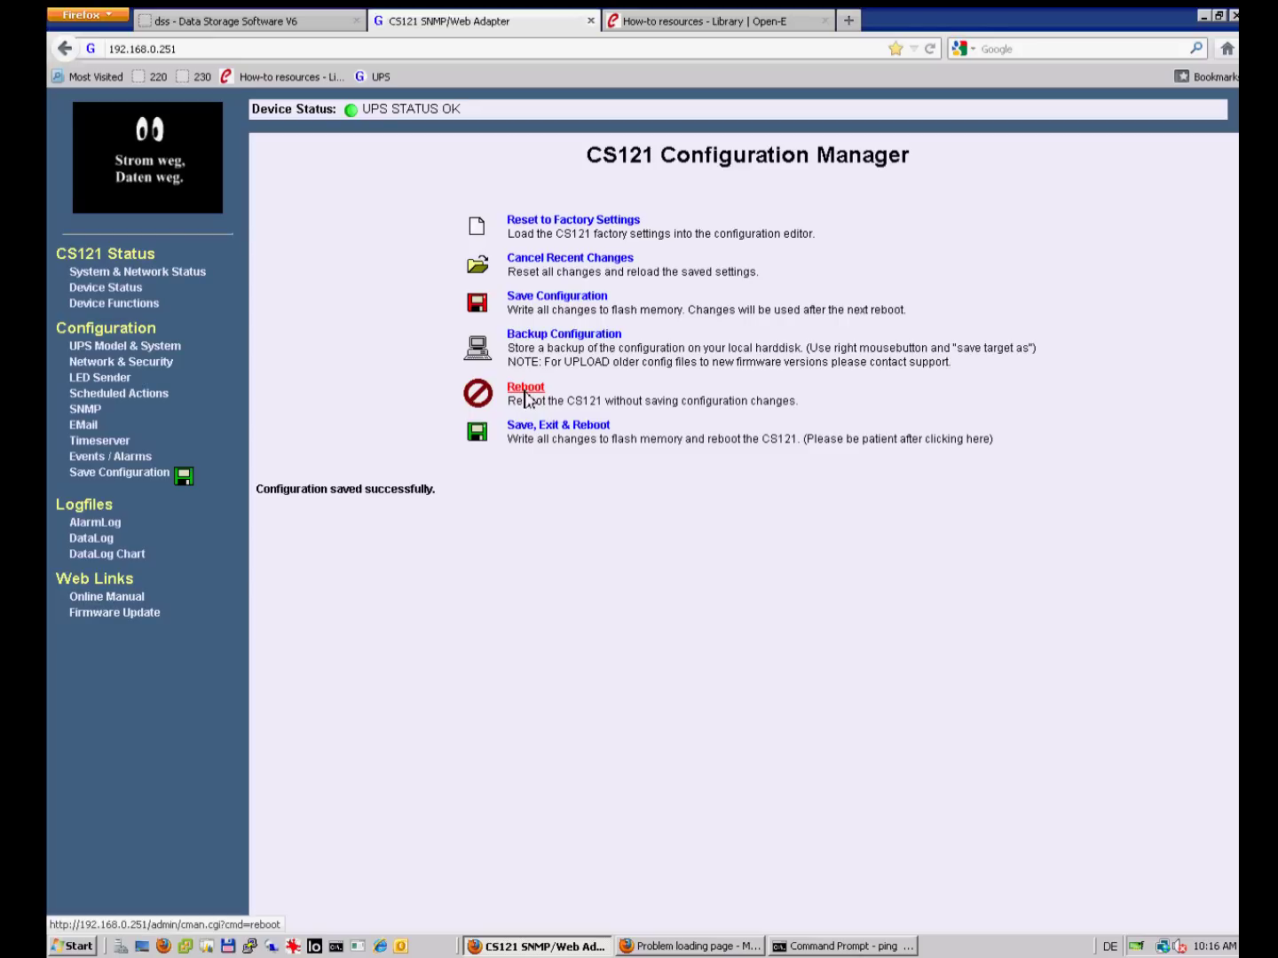
pyautogui.click(524, 394)
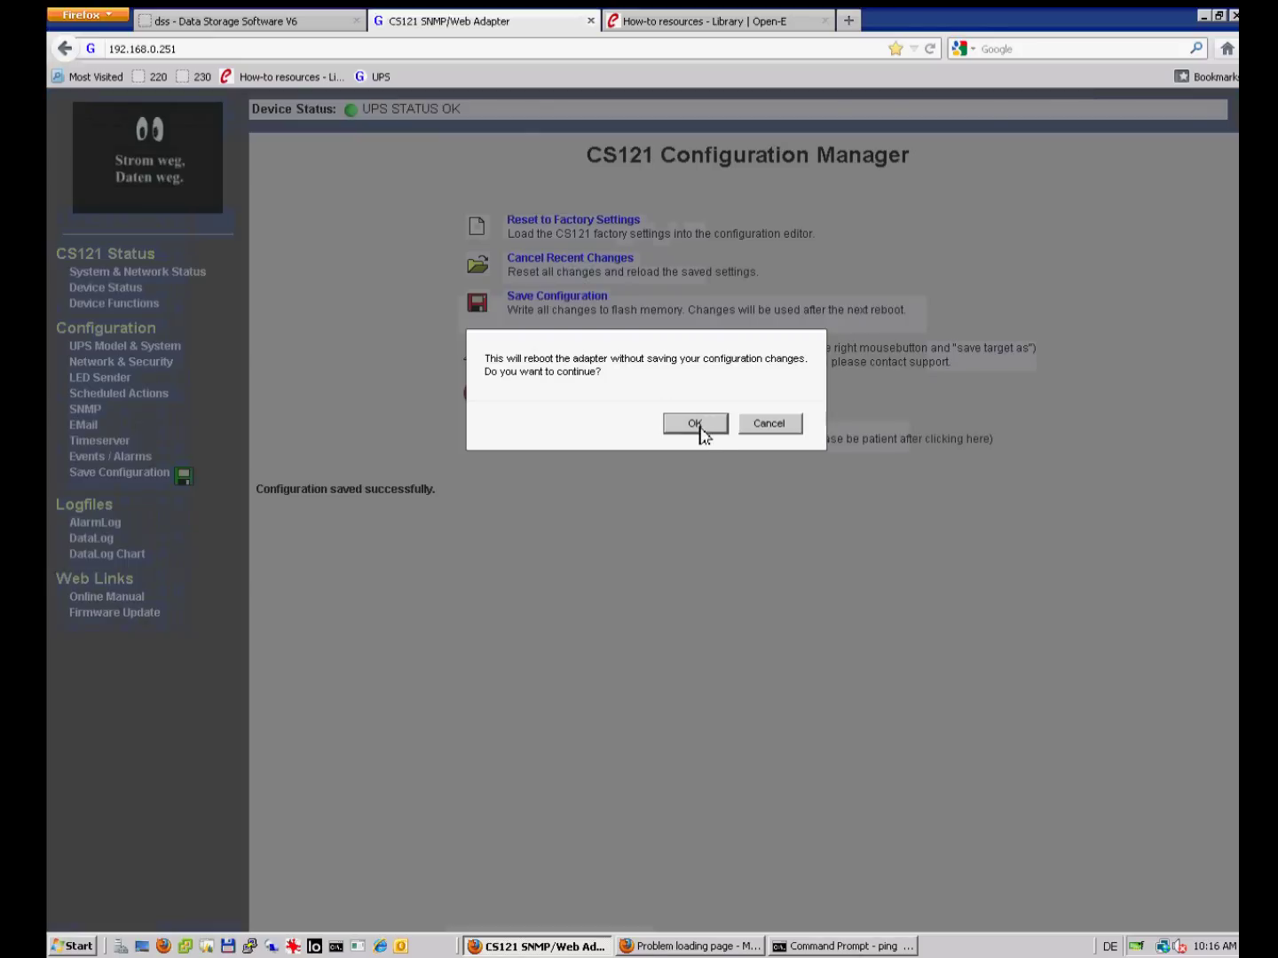
pyautogui.click(697, 425)
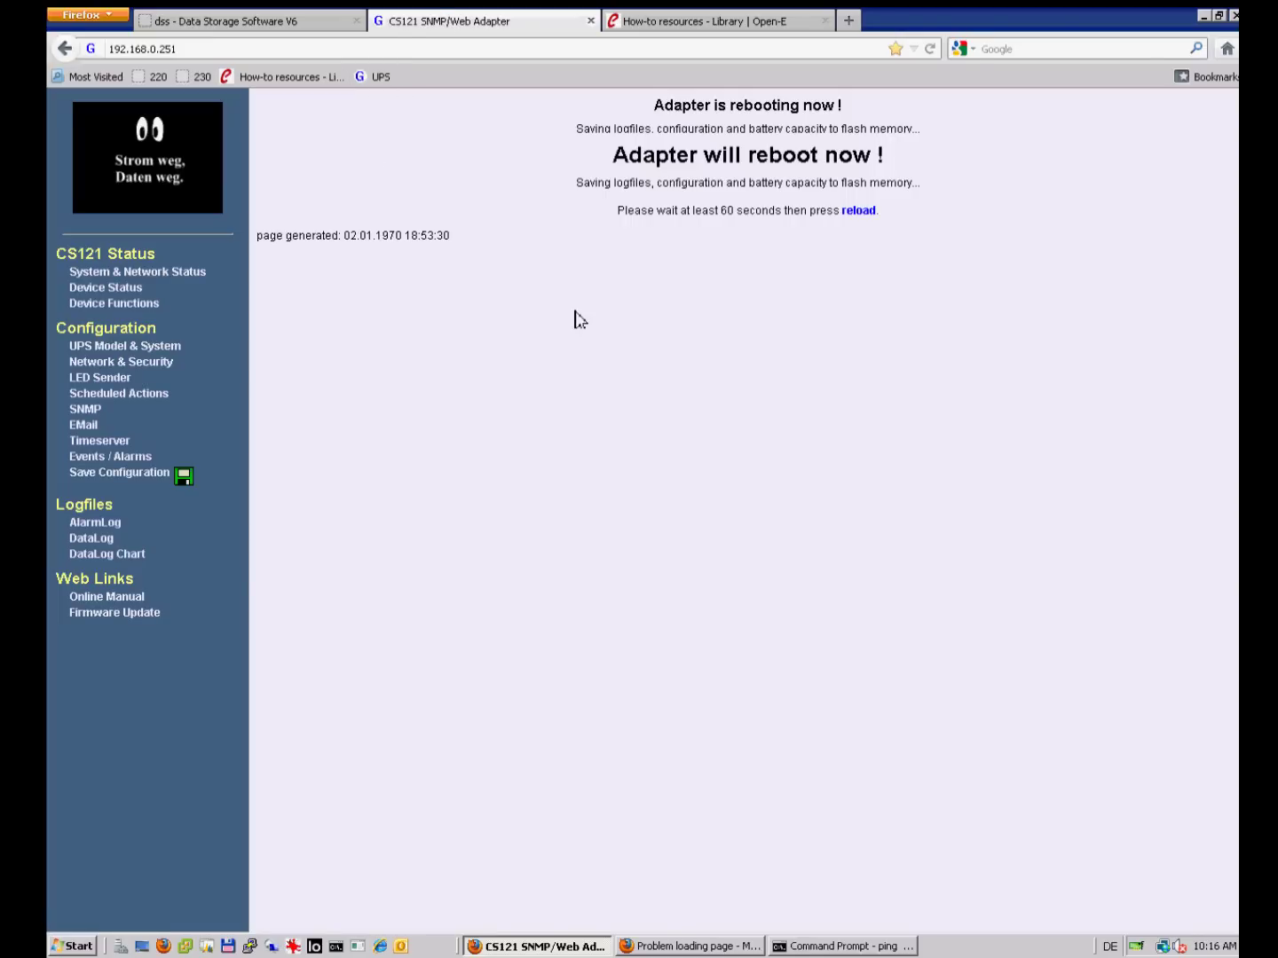
# - Reload the storage server page and check the running ping output while the adapter restarts
pyautogui.click(210, 29)
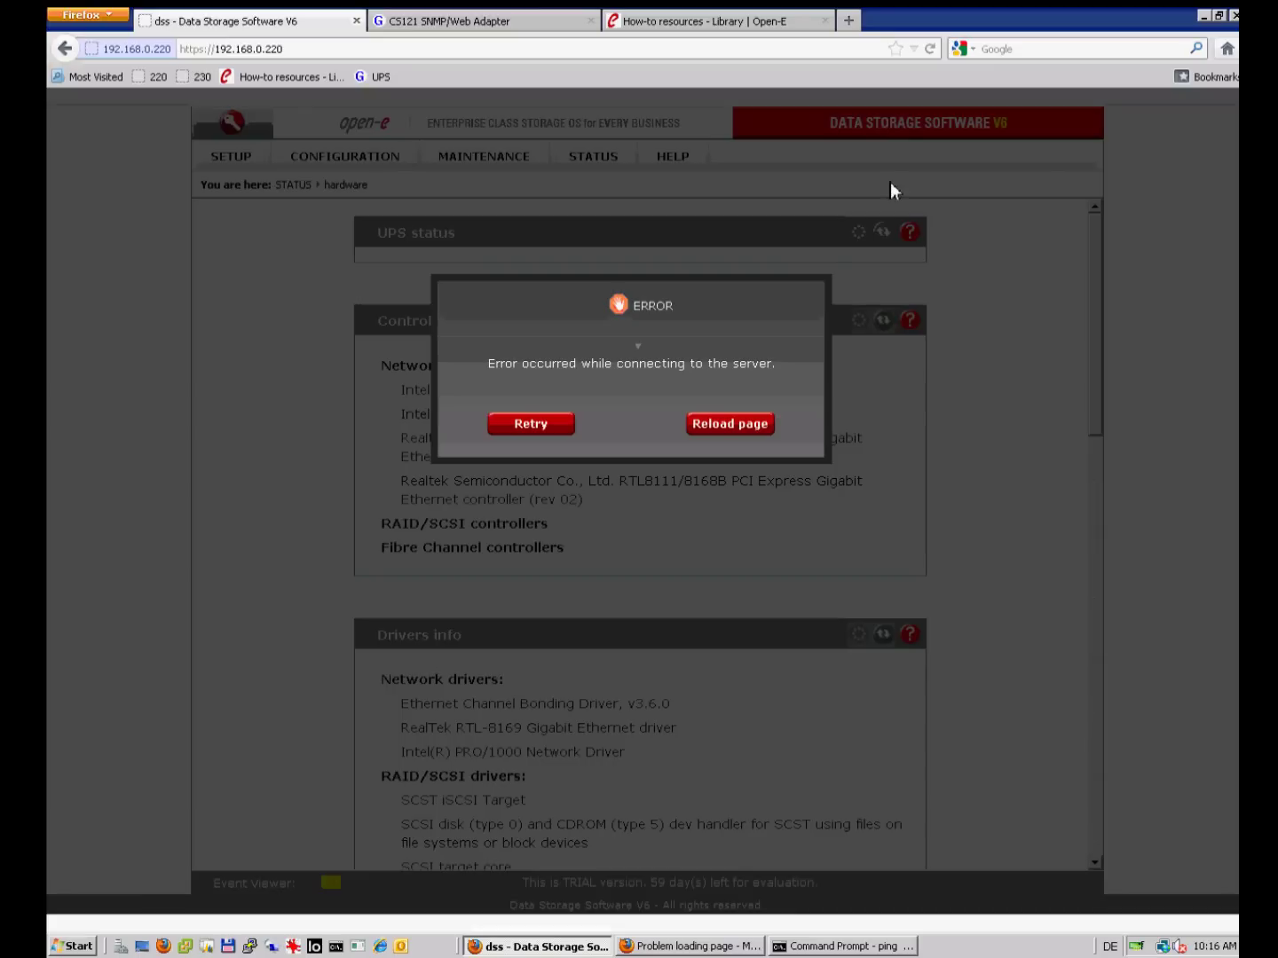
pyautogui.click(934, 51)
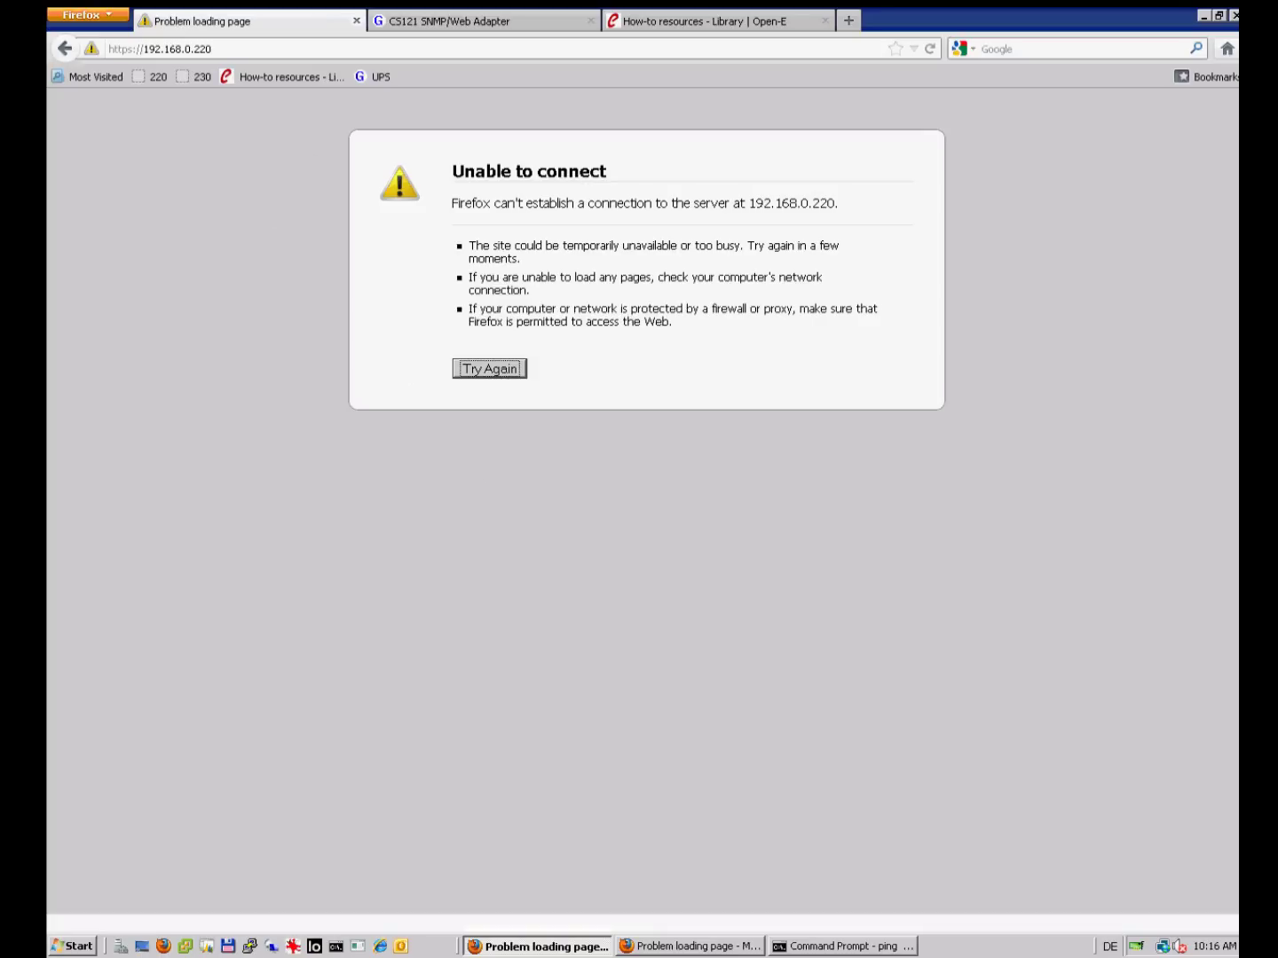
pyautogui.click(887, 946)
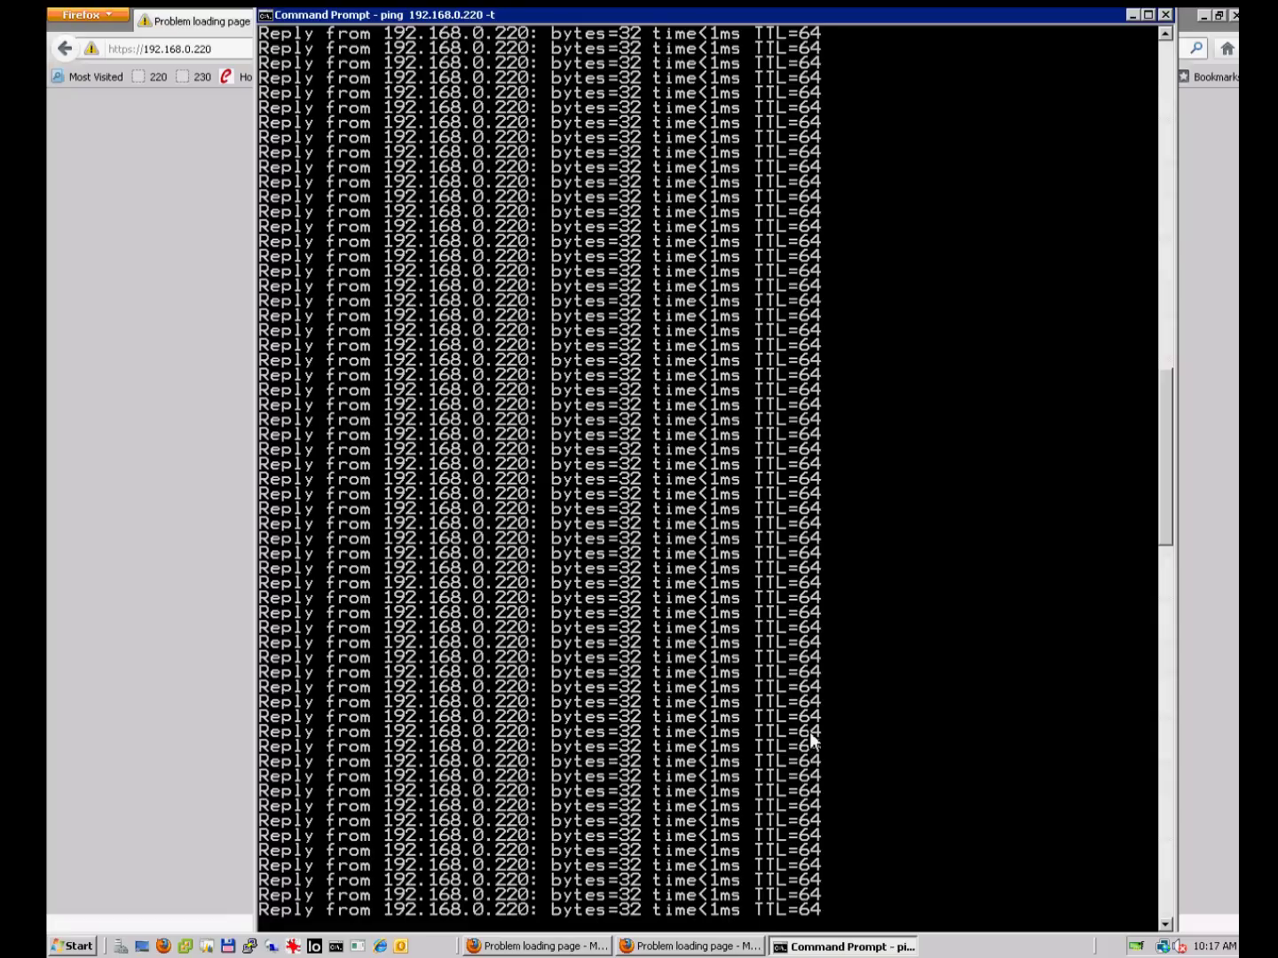
pyautogui.click(1170, 135)
pyautogui.click(1174, 139)
pyautogui.click(1133, 14)
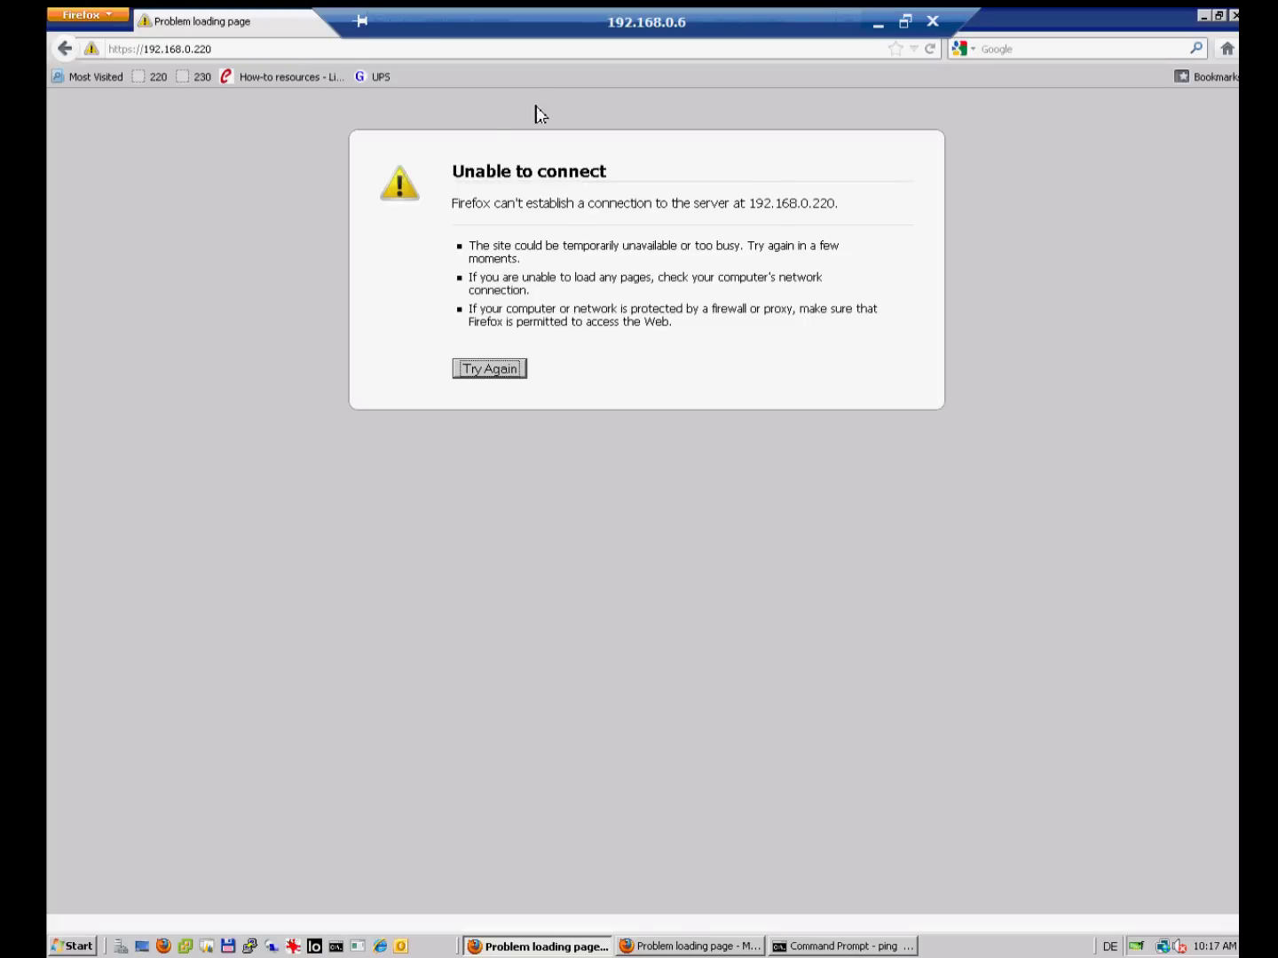
pyautogui.click(931, 50)
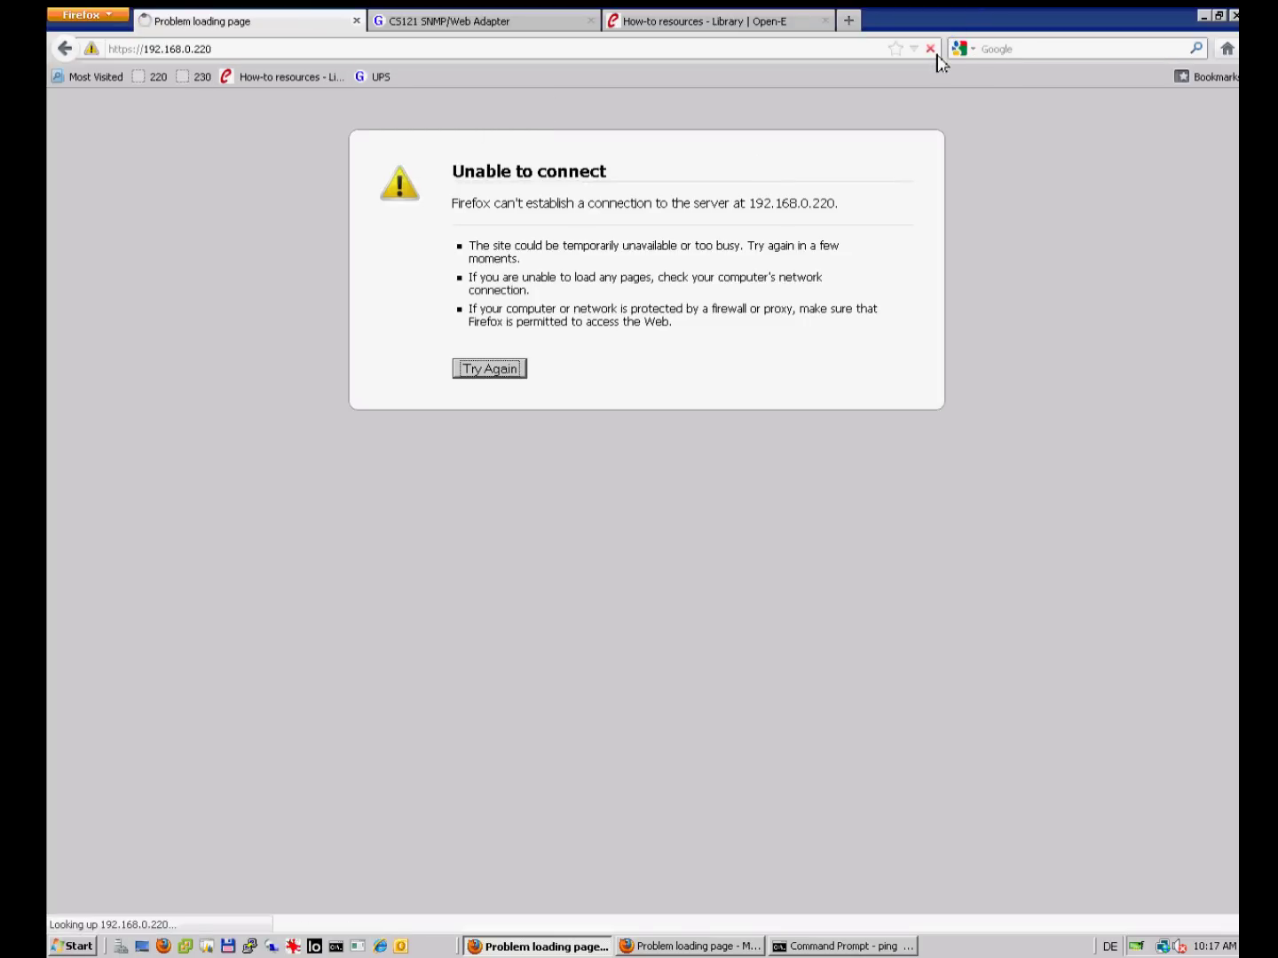
# - Reload the CS121 adapter page repeatedly until it shows UPS STATUS OK at 100% battery
pyautogui.click(476, 22)
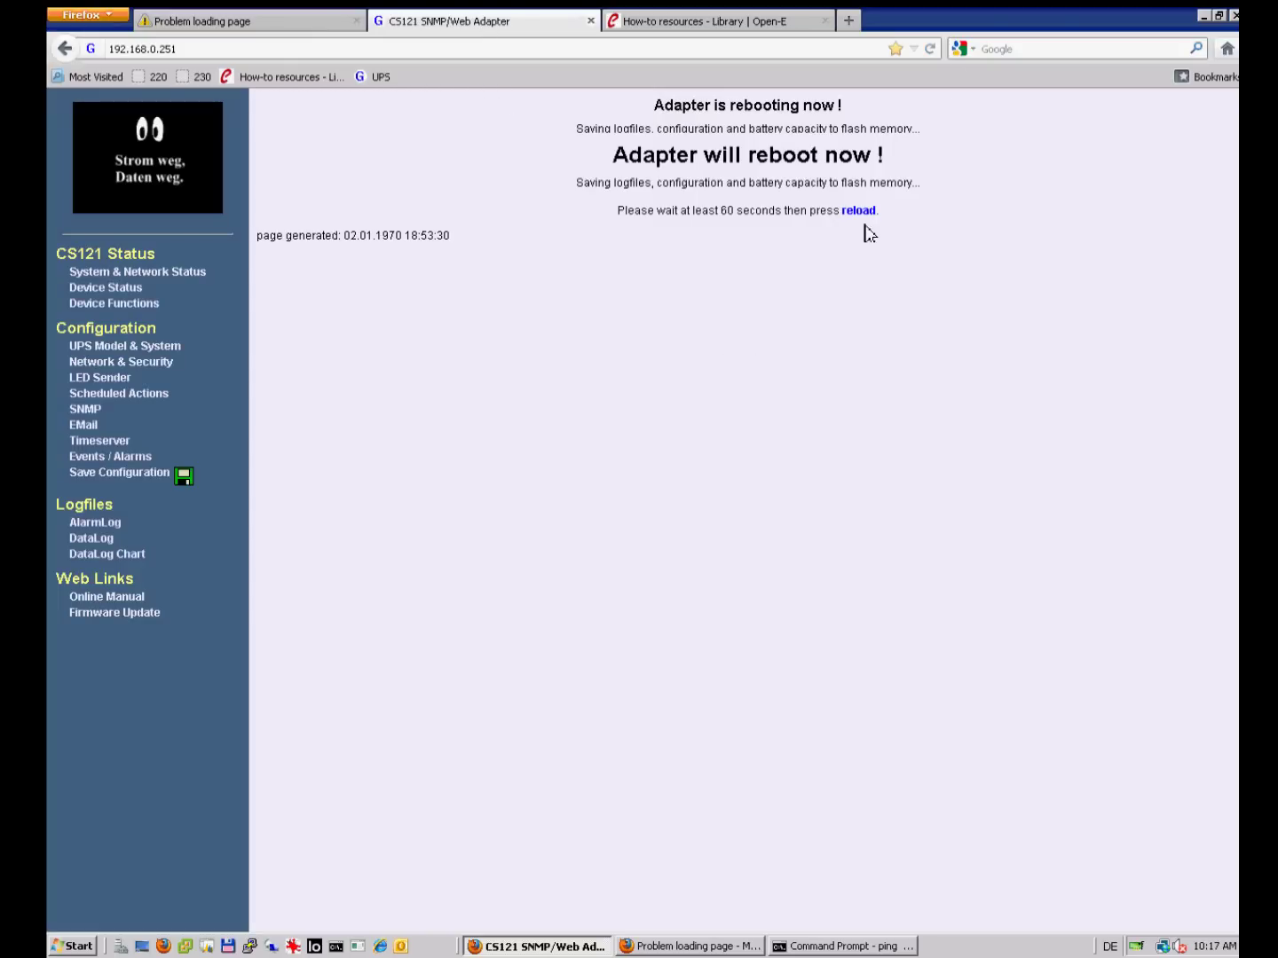
pyautogui.click(861, 212)
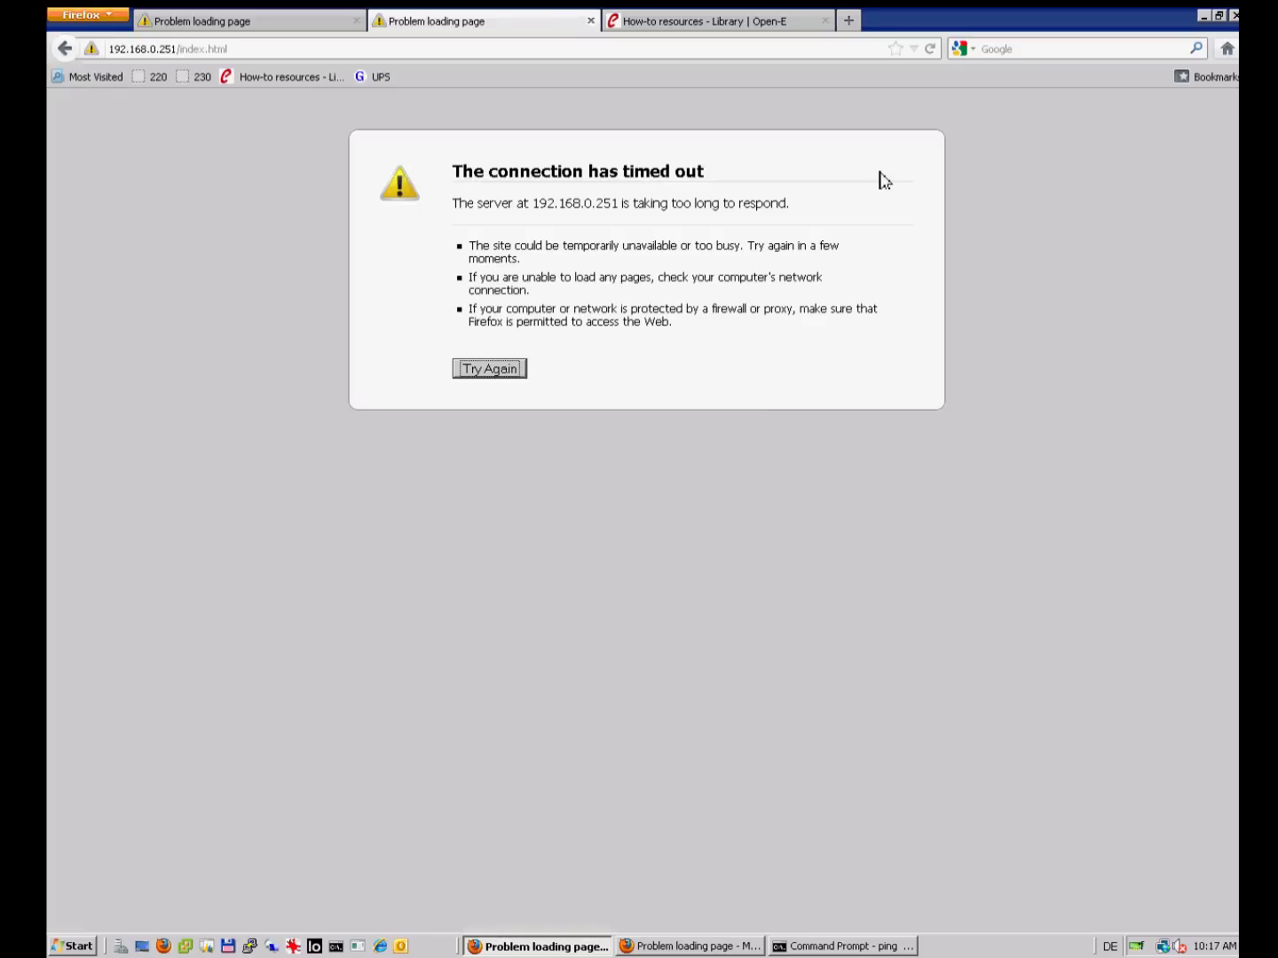
pyautogui.click(930, 49)
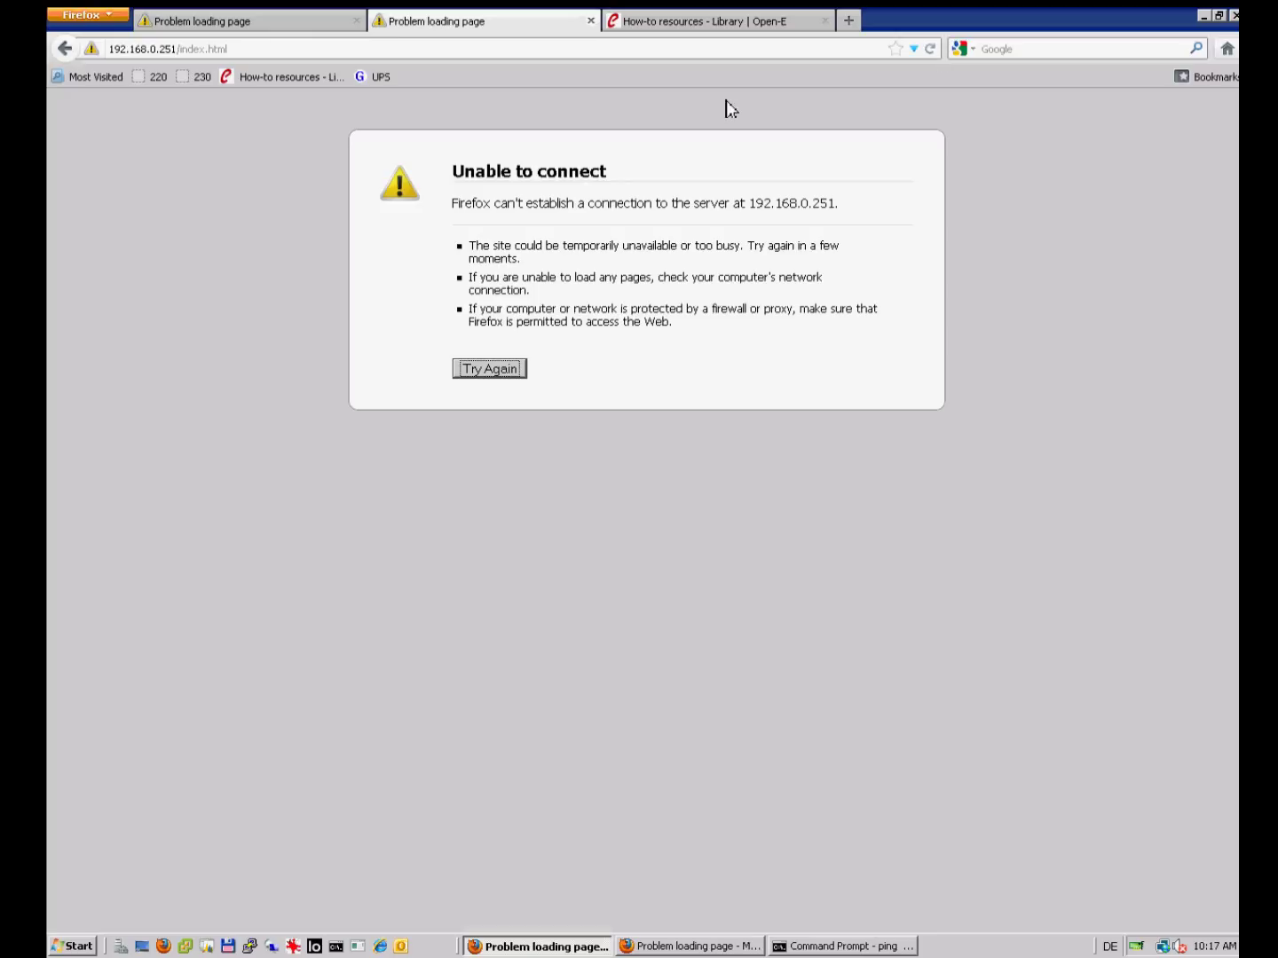
pyautogui.click(930, 49)
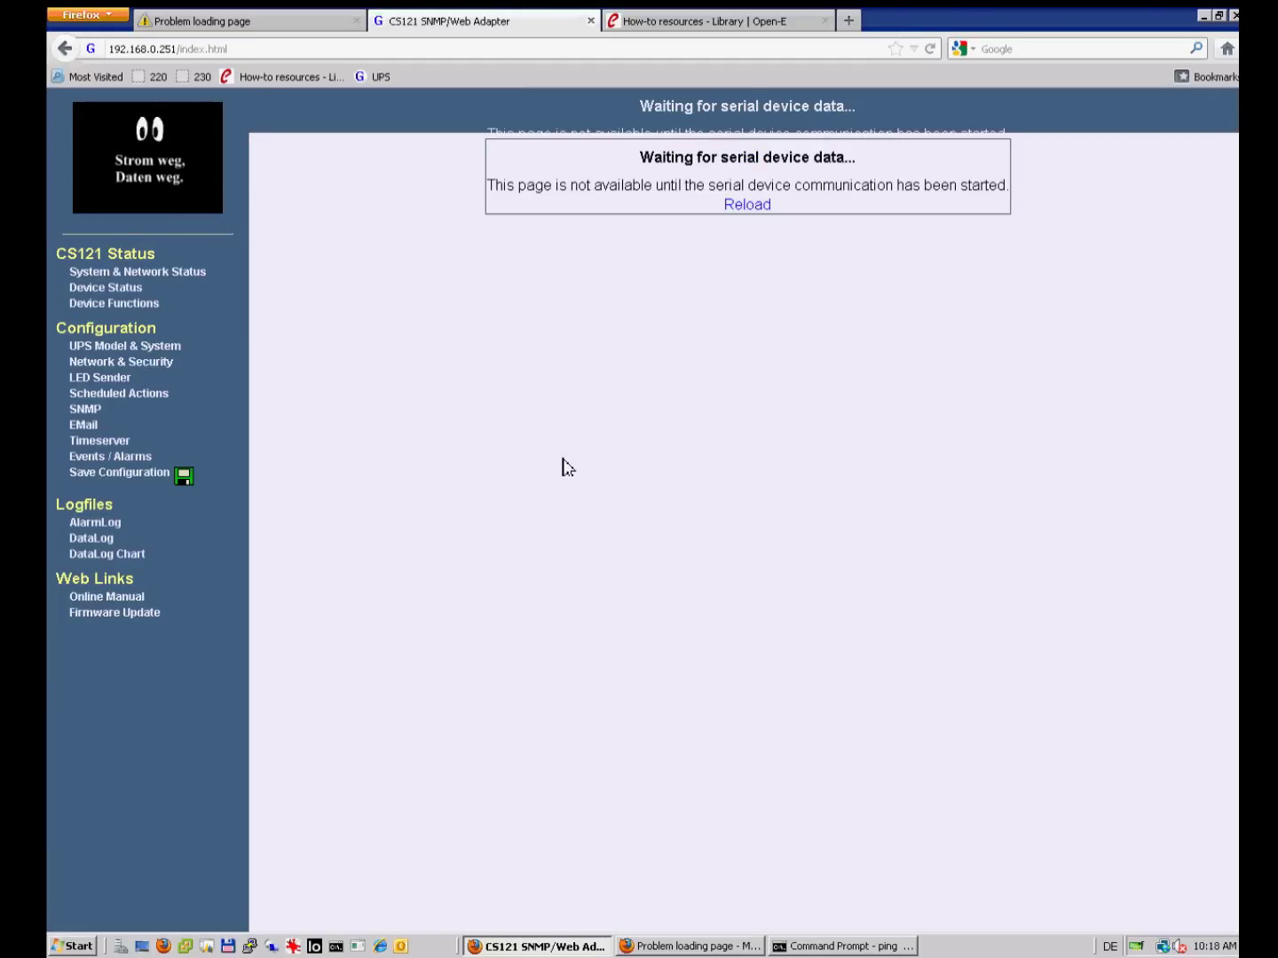
pyautogui.click(930, 50)
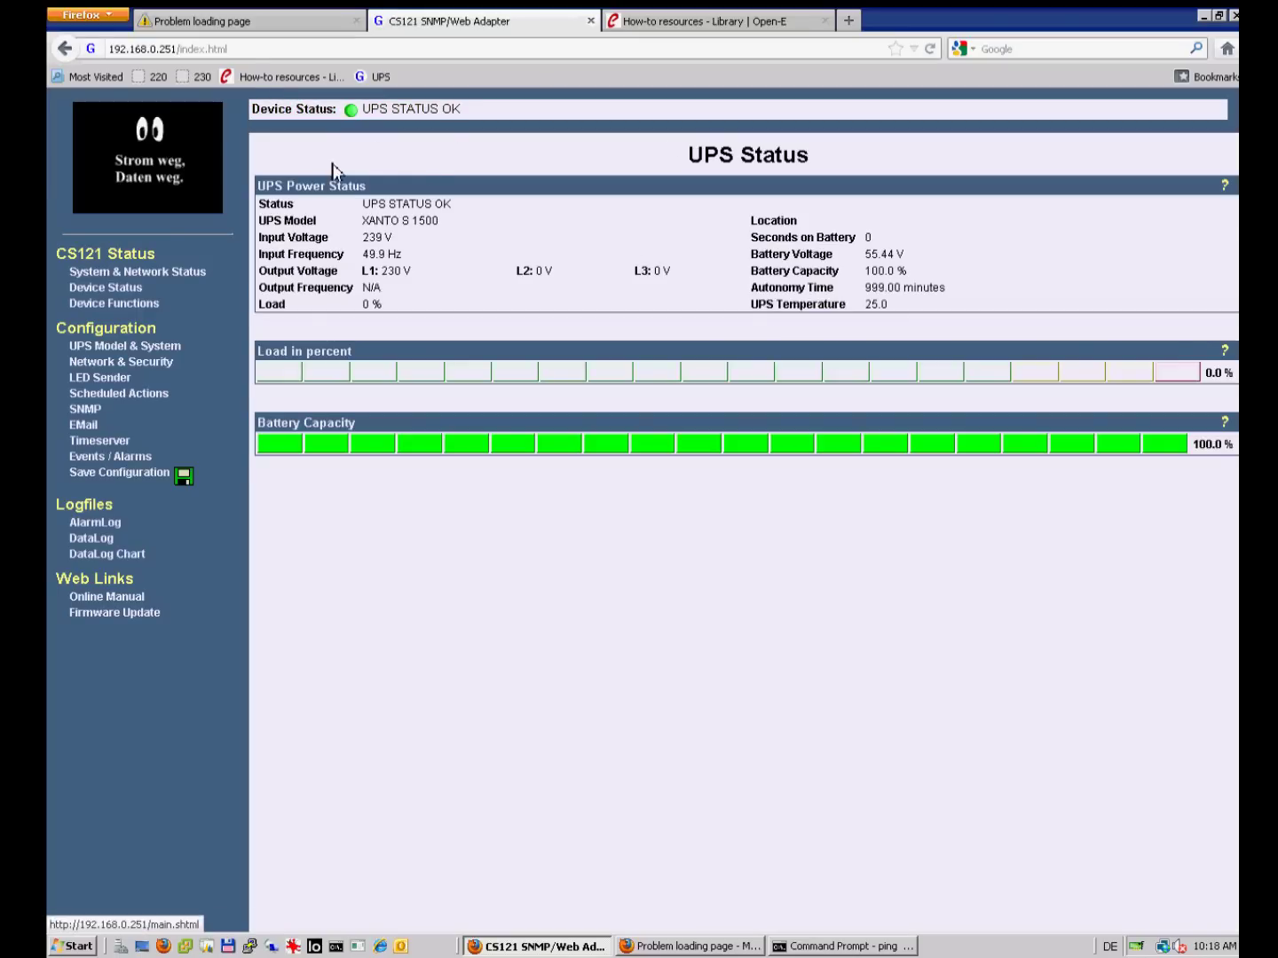
# - Permanently trust the 192.168.0.220 certificate and log in to DSS with full access
pyautogui.click(271, 27)
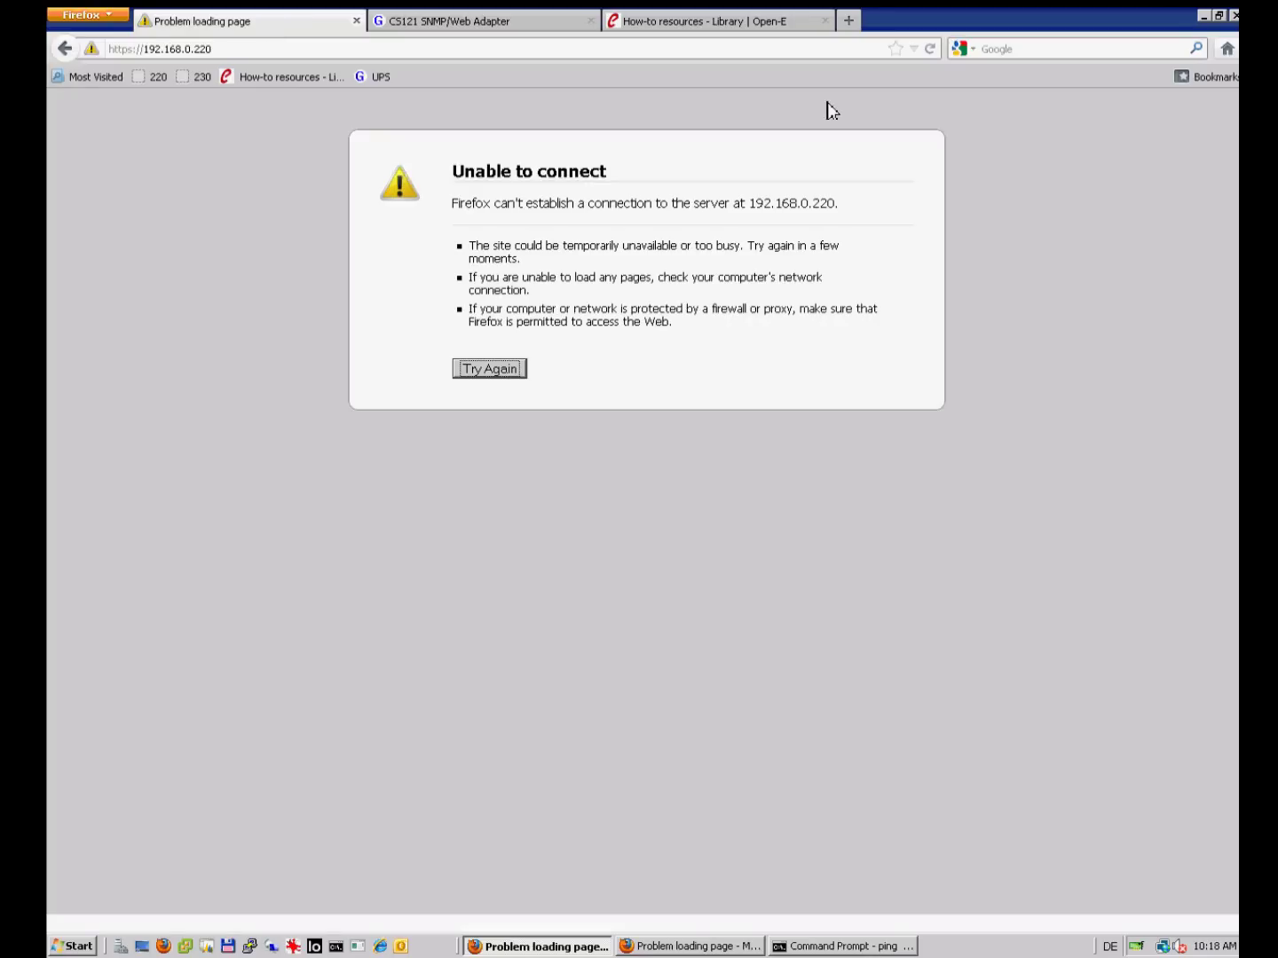
pyautogui.click(931, 52)
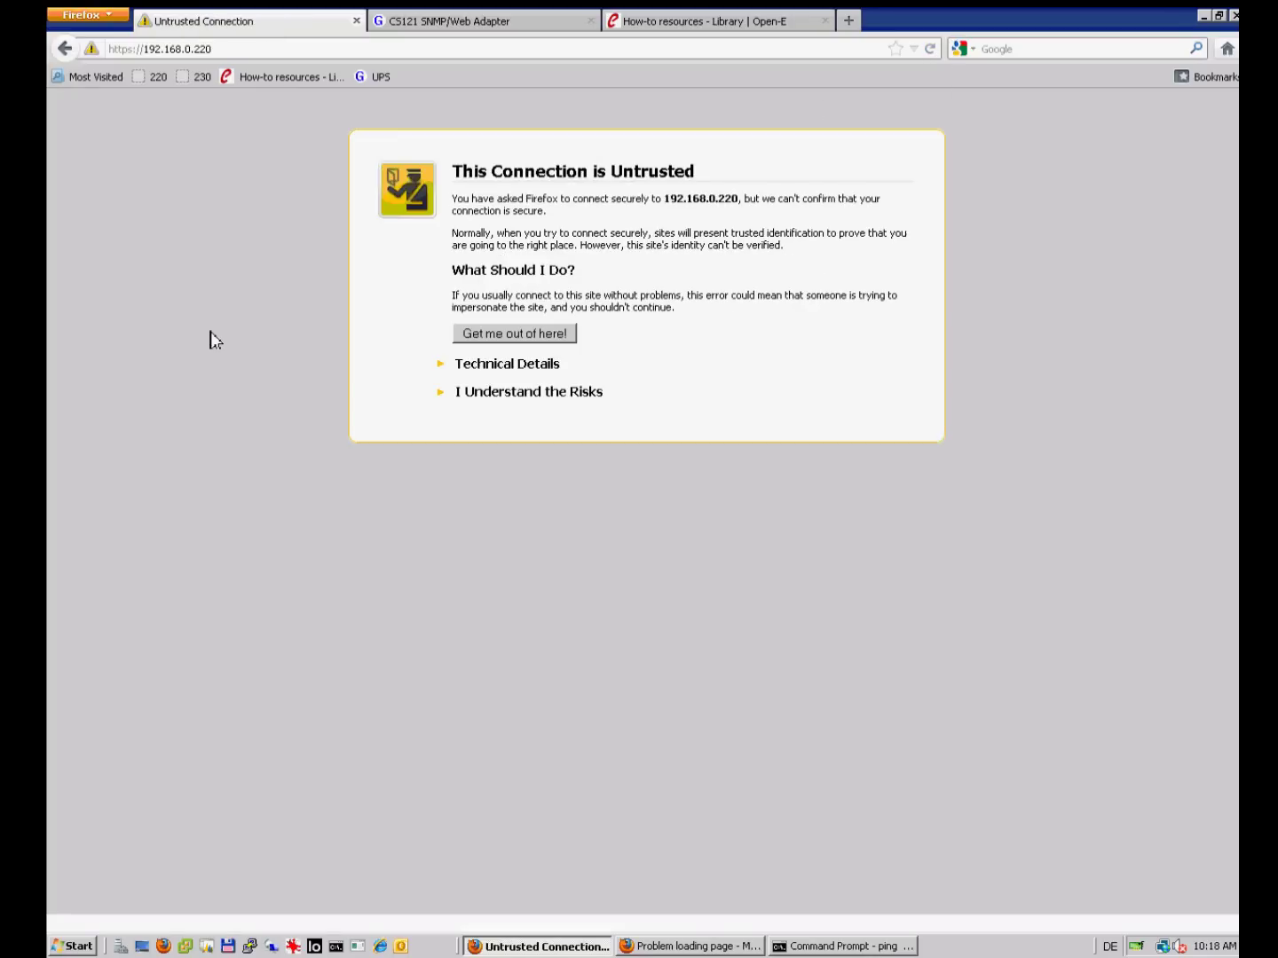
pyautogui.click(507, 397)
pyautogui.click(499, 516)
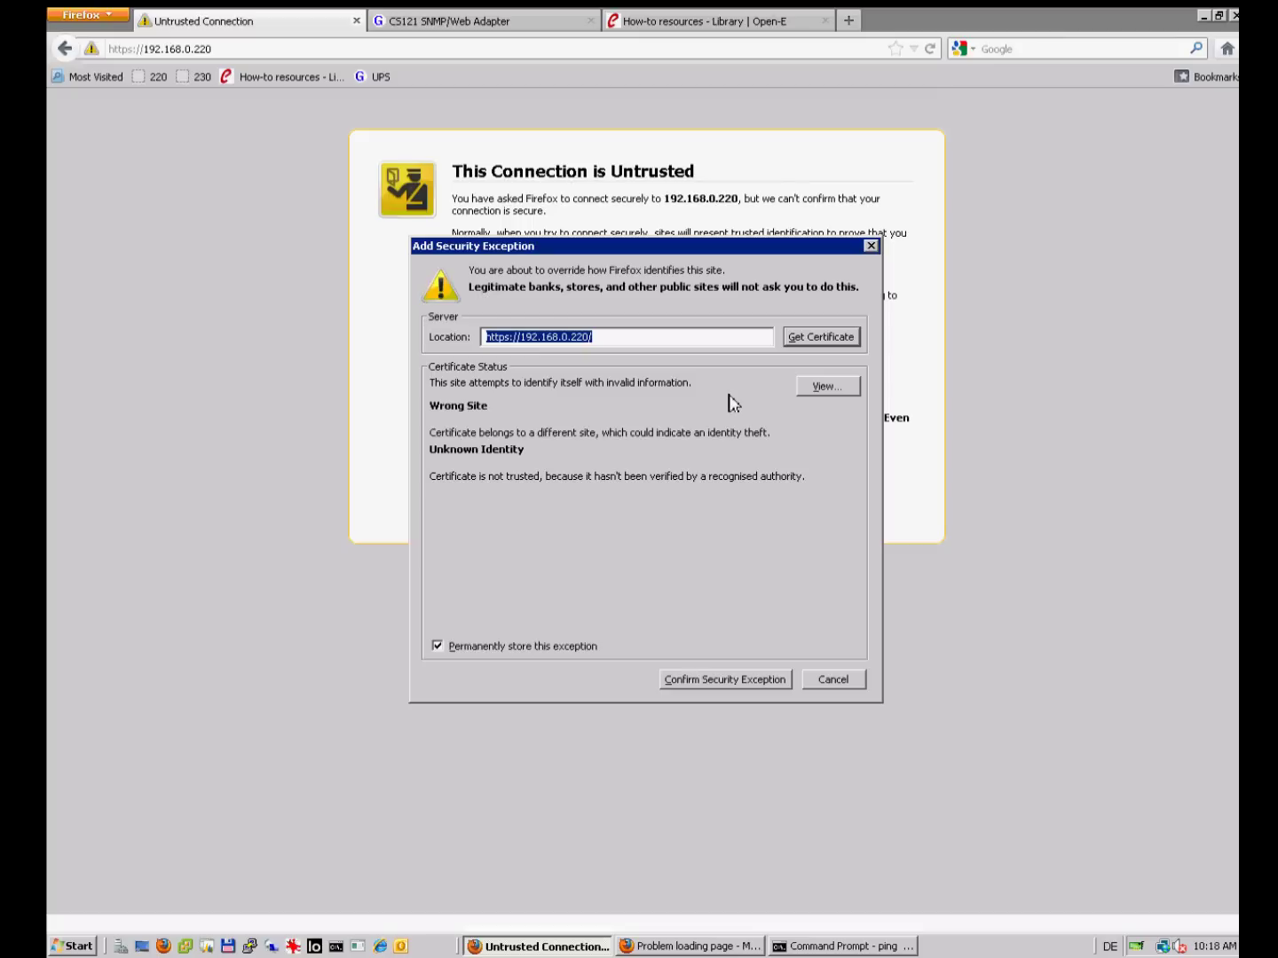
pyautogui.click(701, 682)
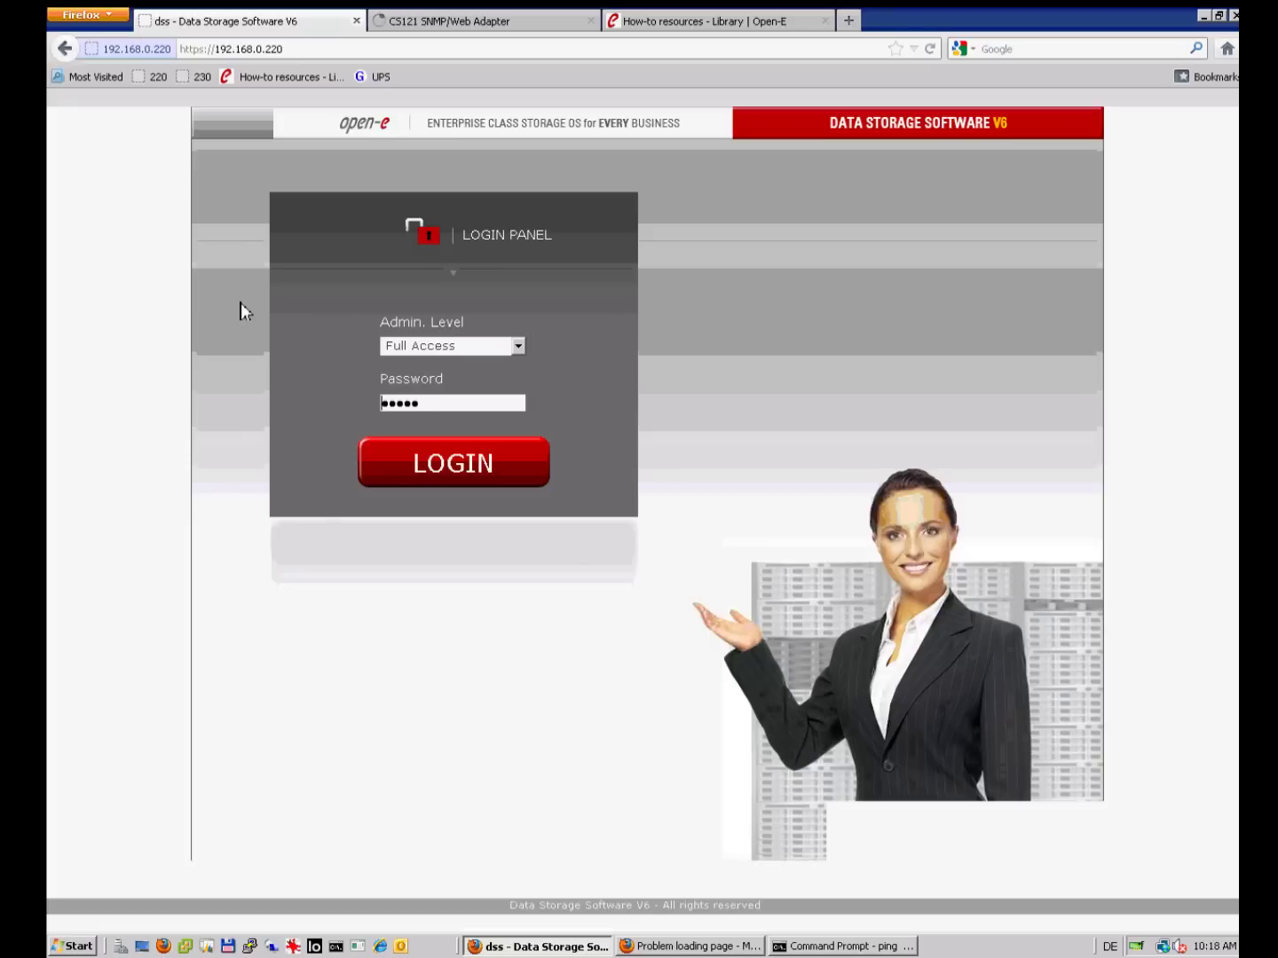
pyautogui.click(472, 475)
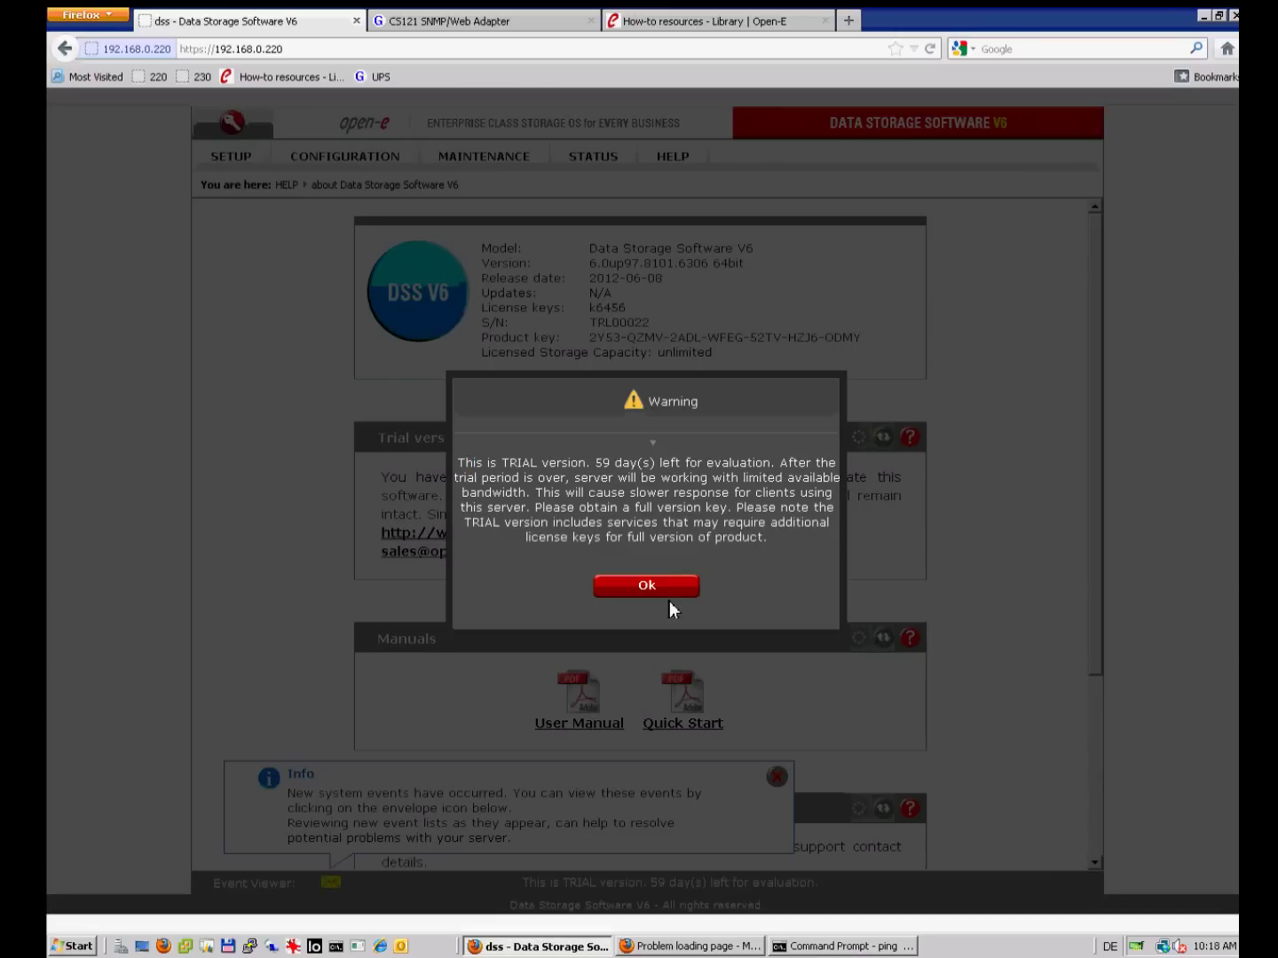
# - Dismiss the trial warning and events notice and go to the SETUP hardware page
pyautogui.click(665, 594)
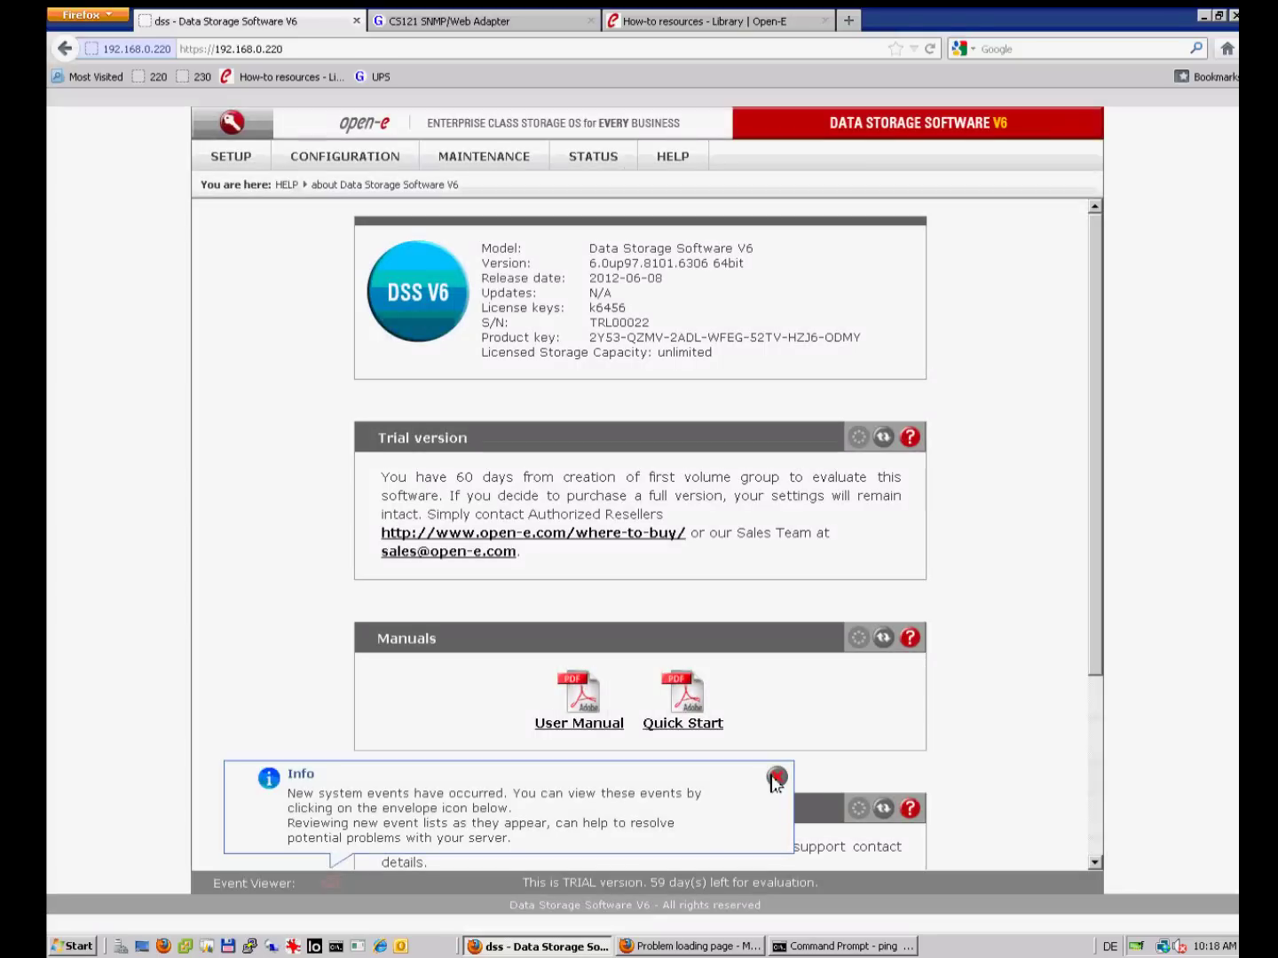
pyautogui.click(775, 779)
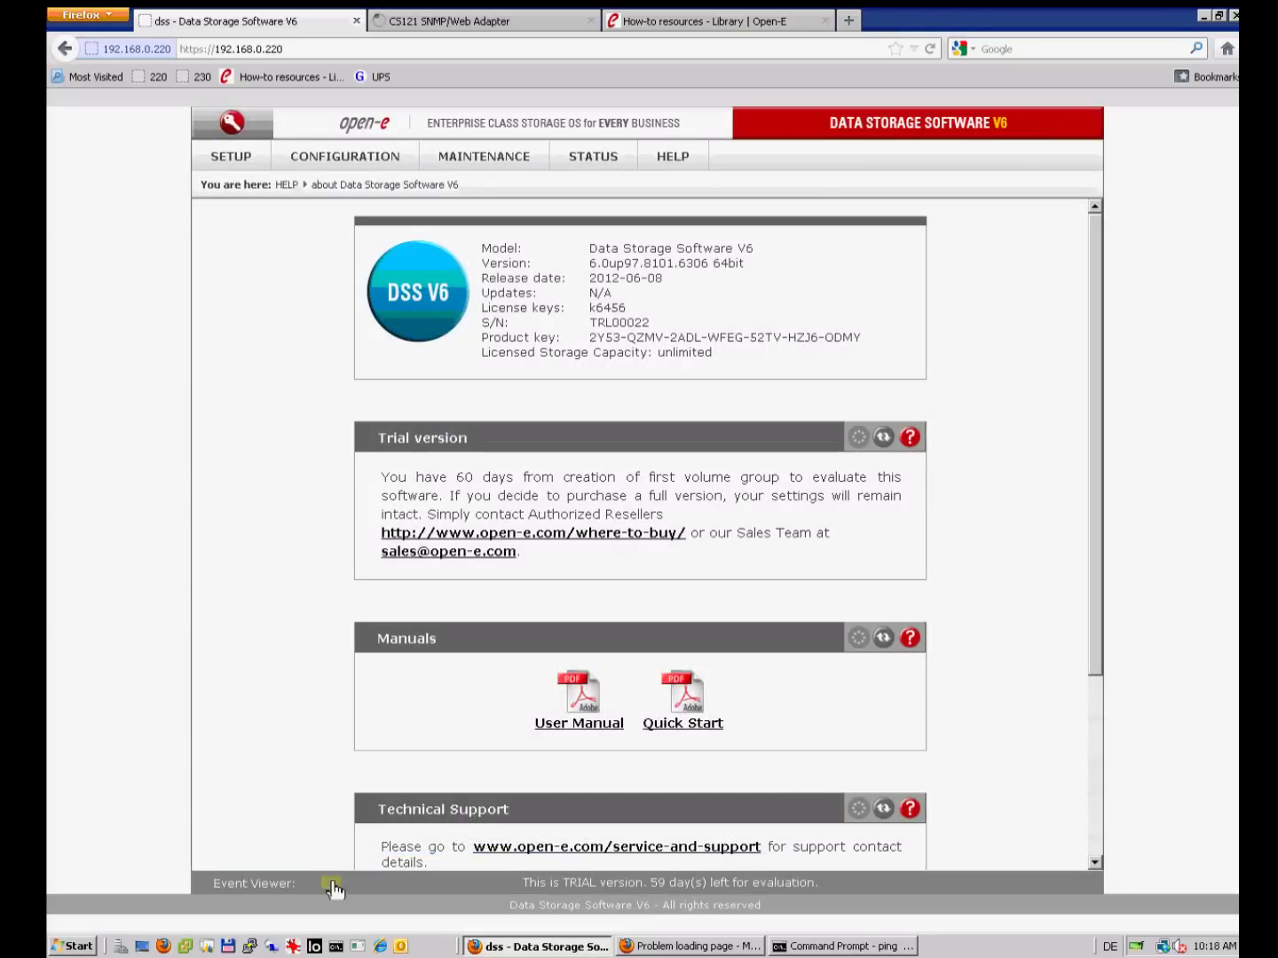
pyautogui.click(238, 163)
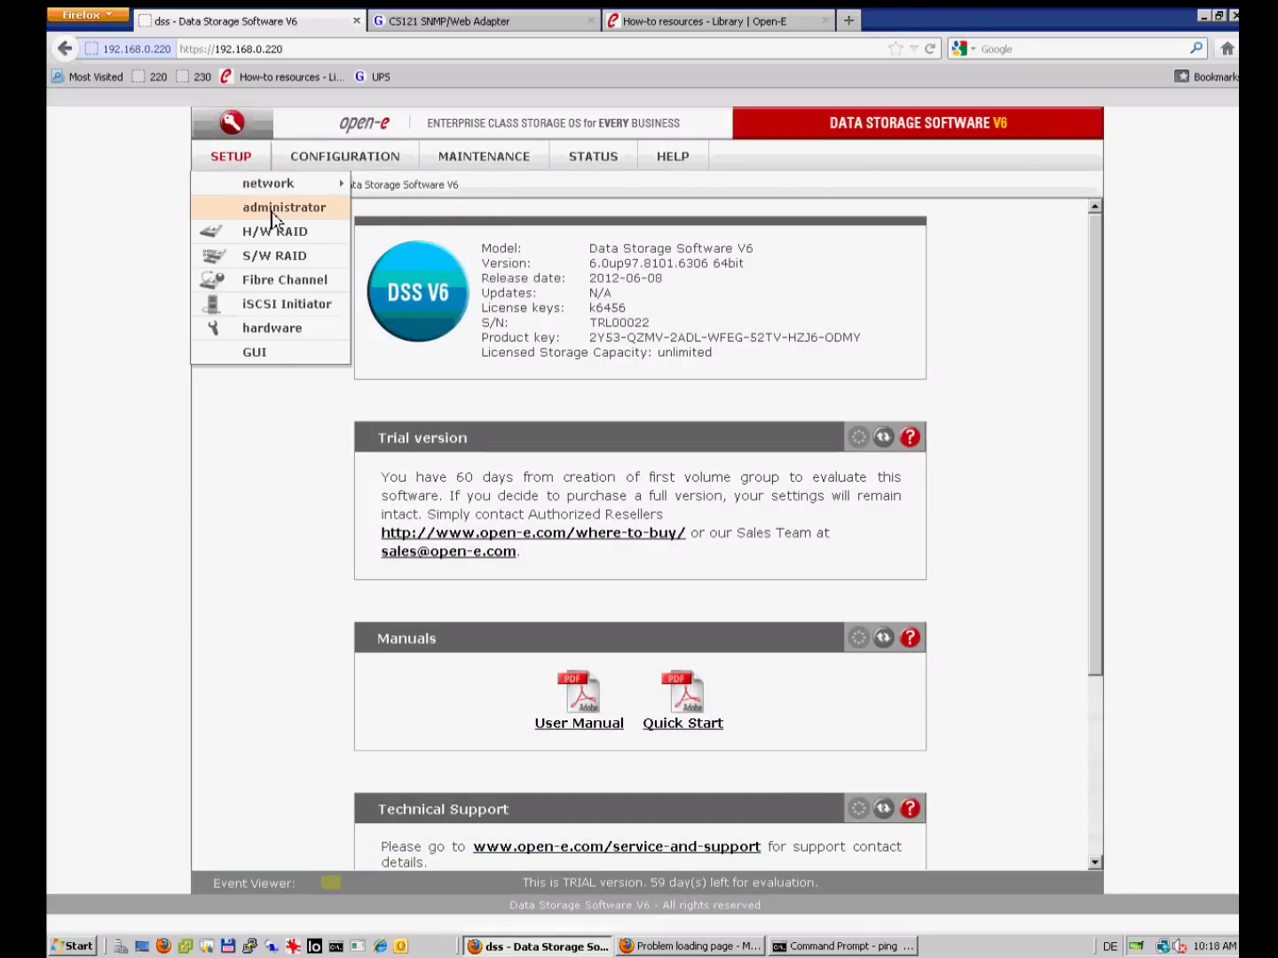
pyautogui.click(276, 331)
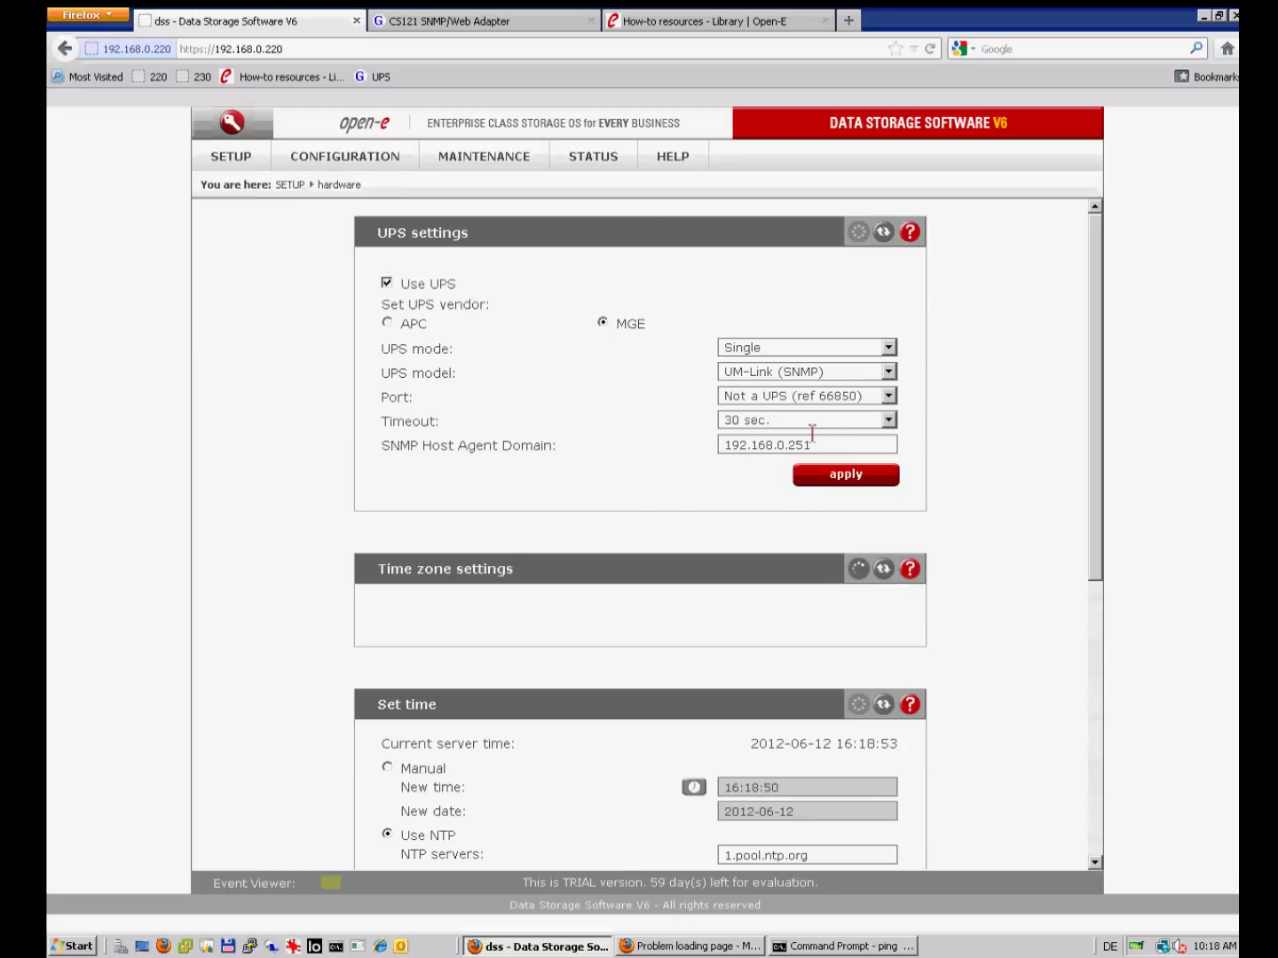
# - Check the UPS Timeout choices, keeping 30 sec
pyautogui.click(786, 421)
pyautogui.click(743, 424)
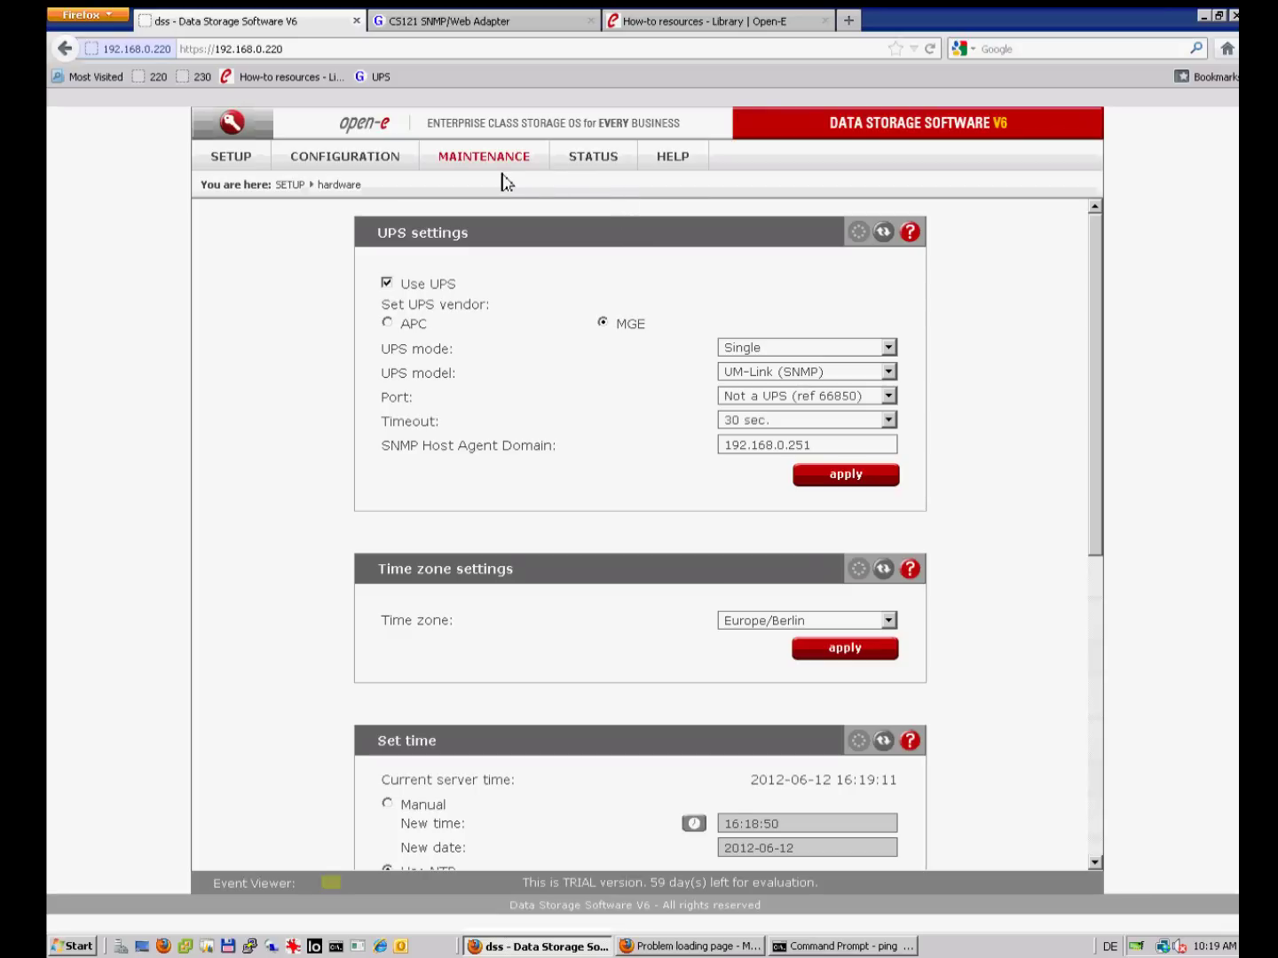
pyautogui.moveTo(599, 172)
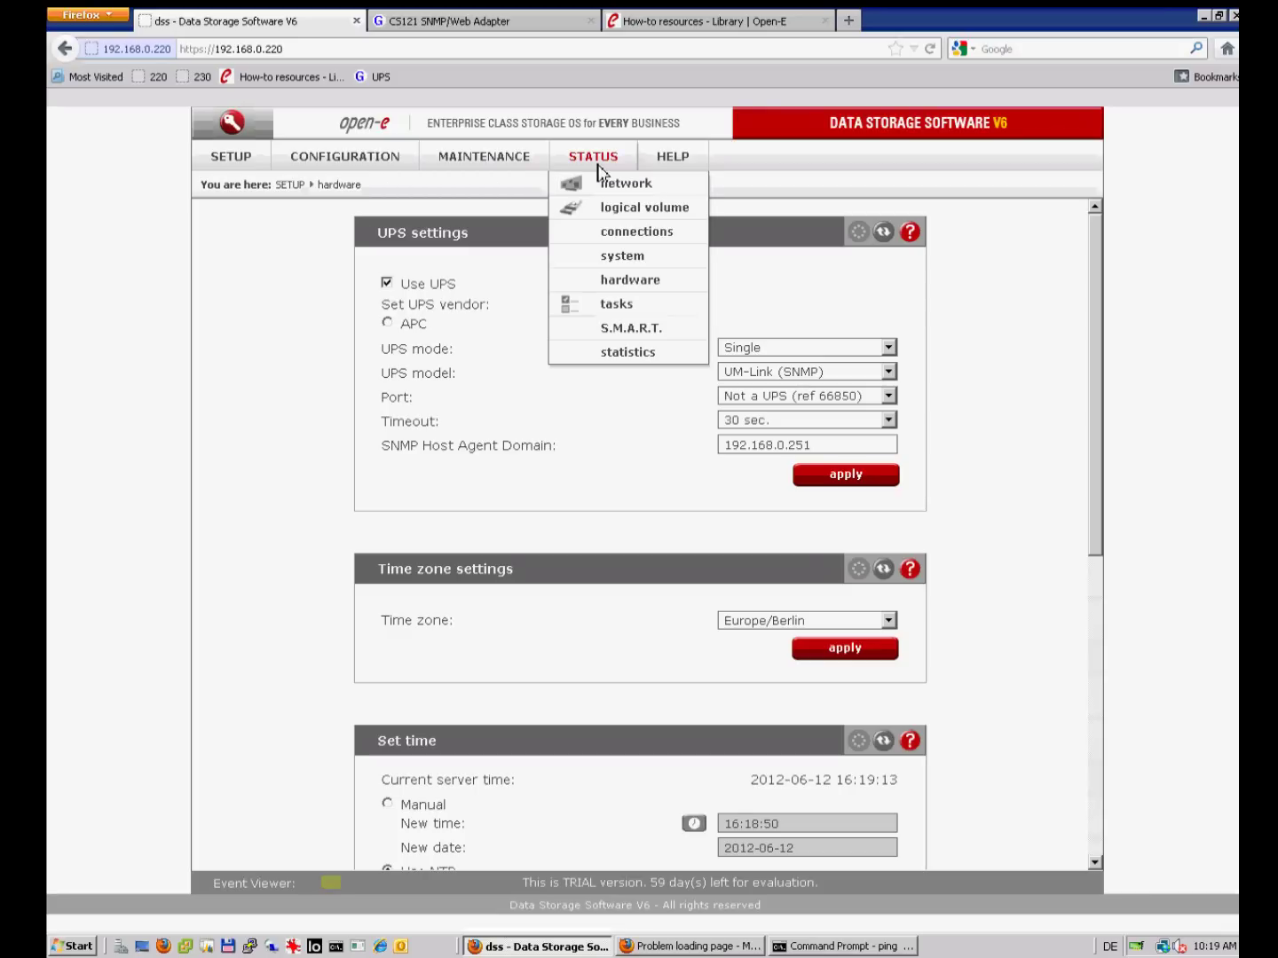
# - Open STATUS > hardware, showing UPS not available, then the three-event Event Viewer
pyautogui.click(629, 285)
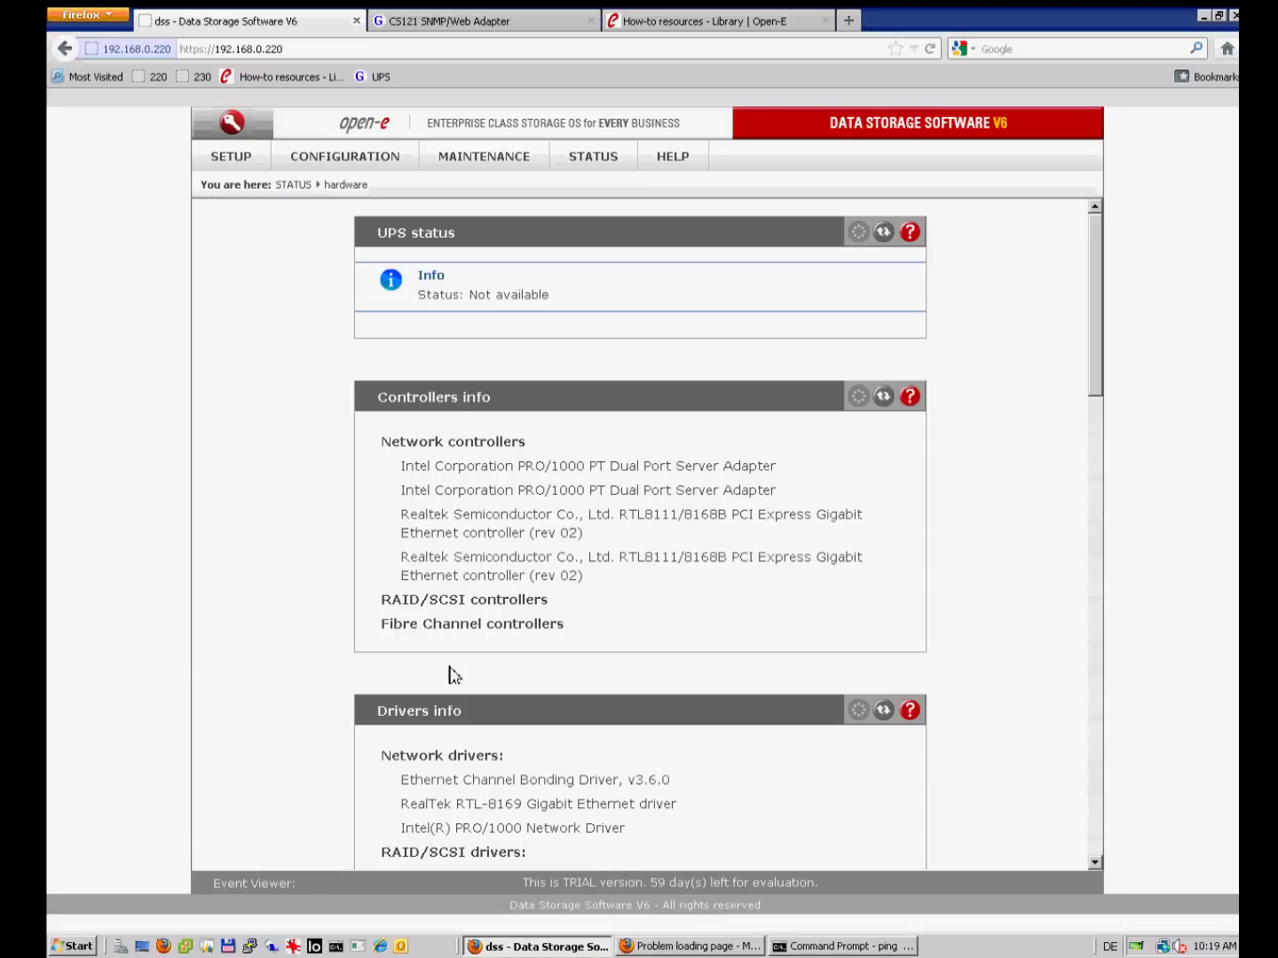
pyautogui.click(331, 882)
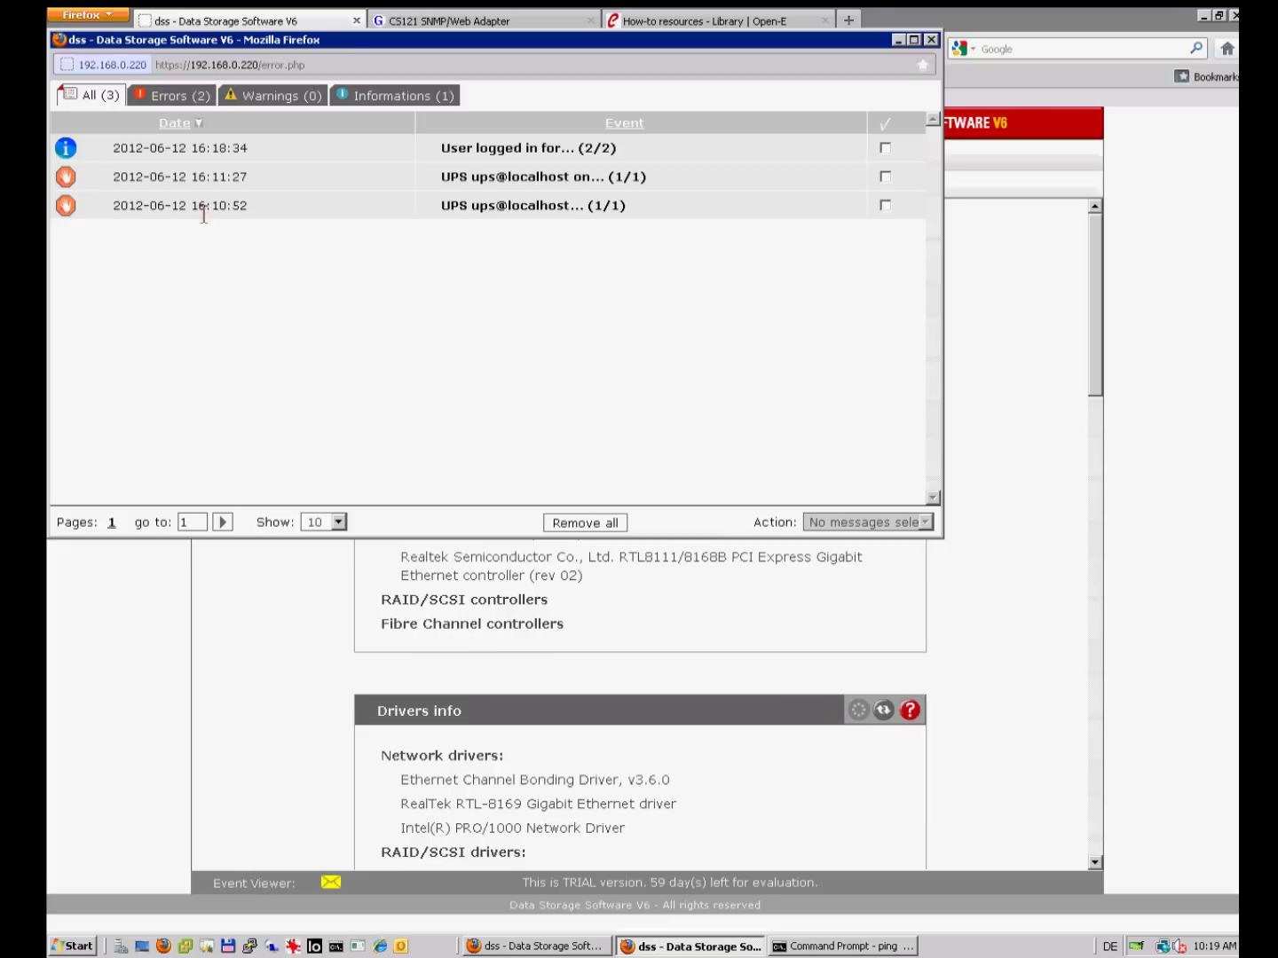
# - Read the UPS on battery and on line power event details, then close the event viewer
pyautogui.click(512, 213)
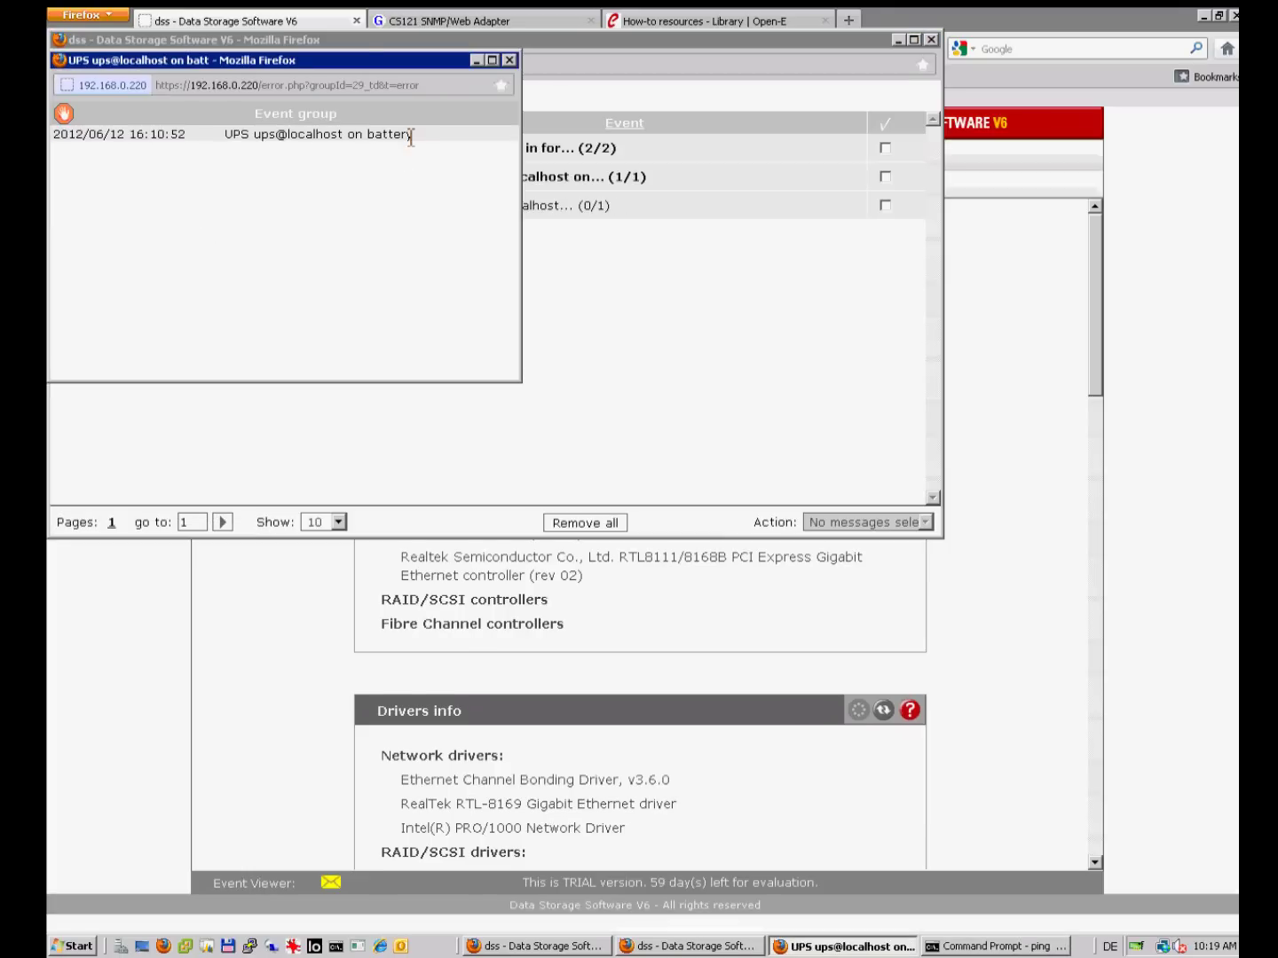
pyautogui.moveTo(415, 144); pyautogui.dragTo(218, 141)
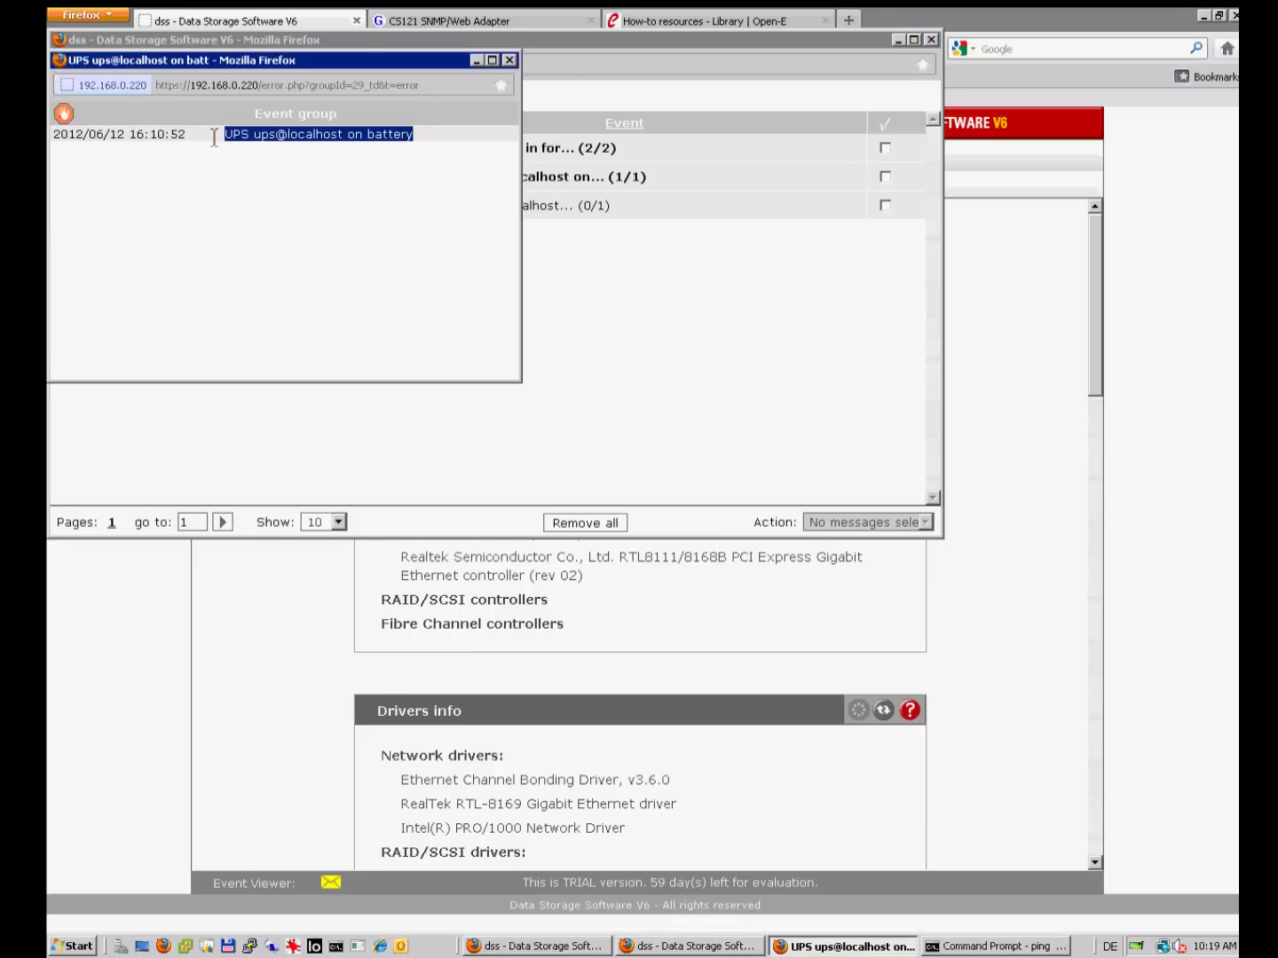
pyautogui.click(508, 59)
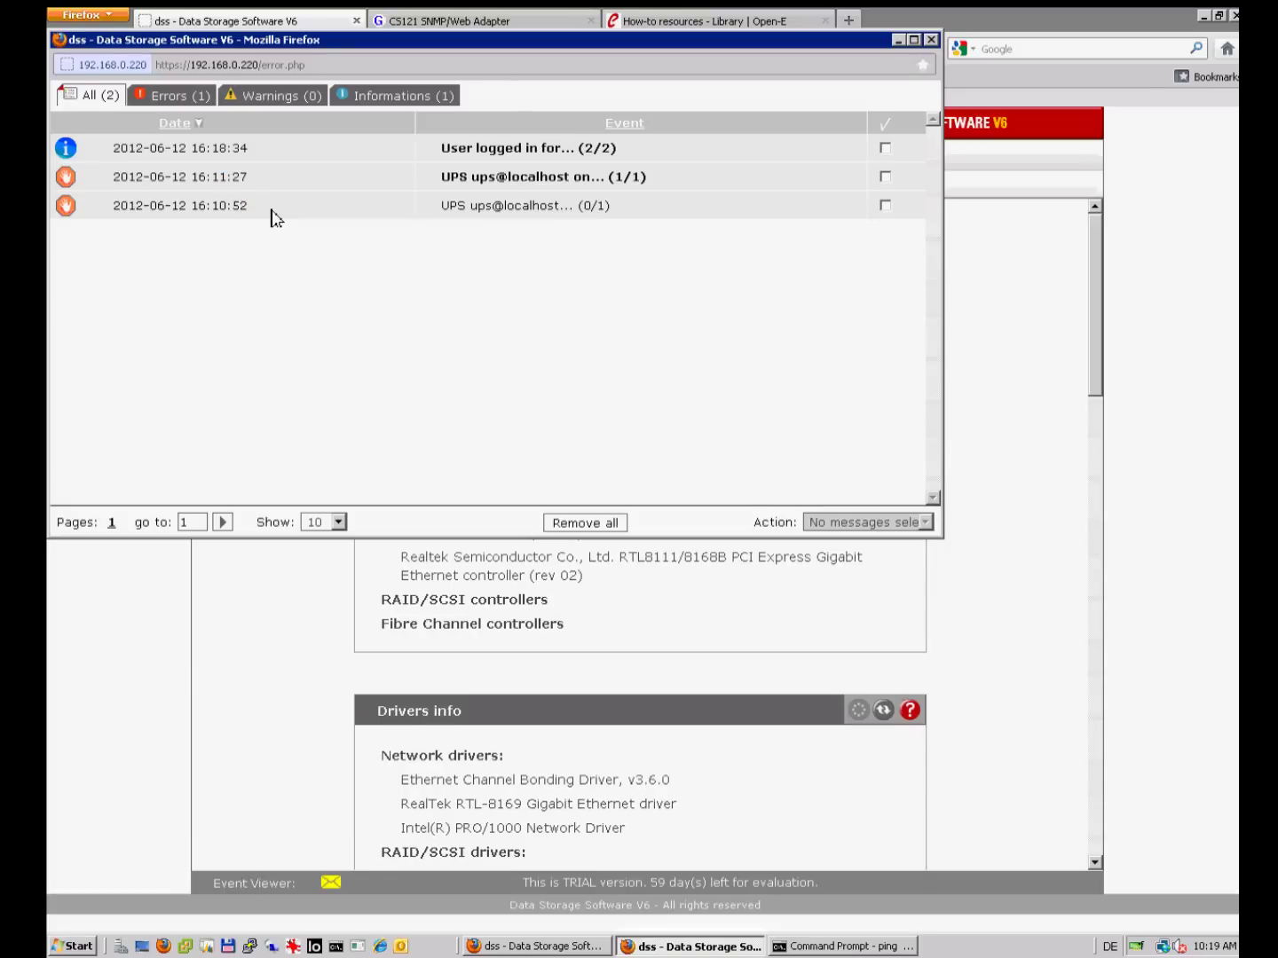
pyautogui.click(484, 182)
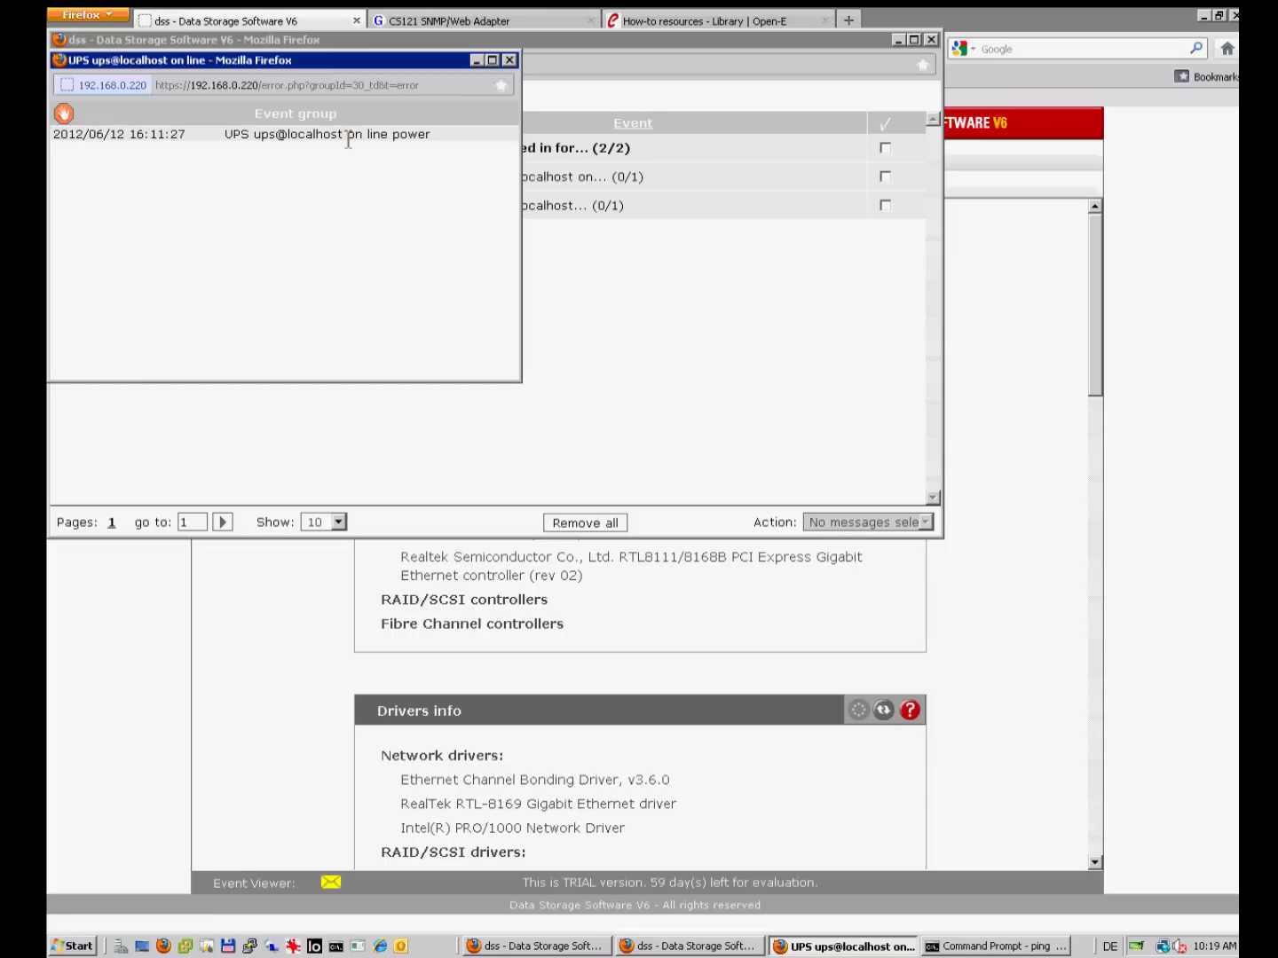
pyautogui.moveTo(431, 134); pyautogui.dragTo(269, 134)
pyautogui.click(510, 61)
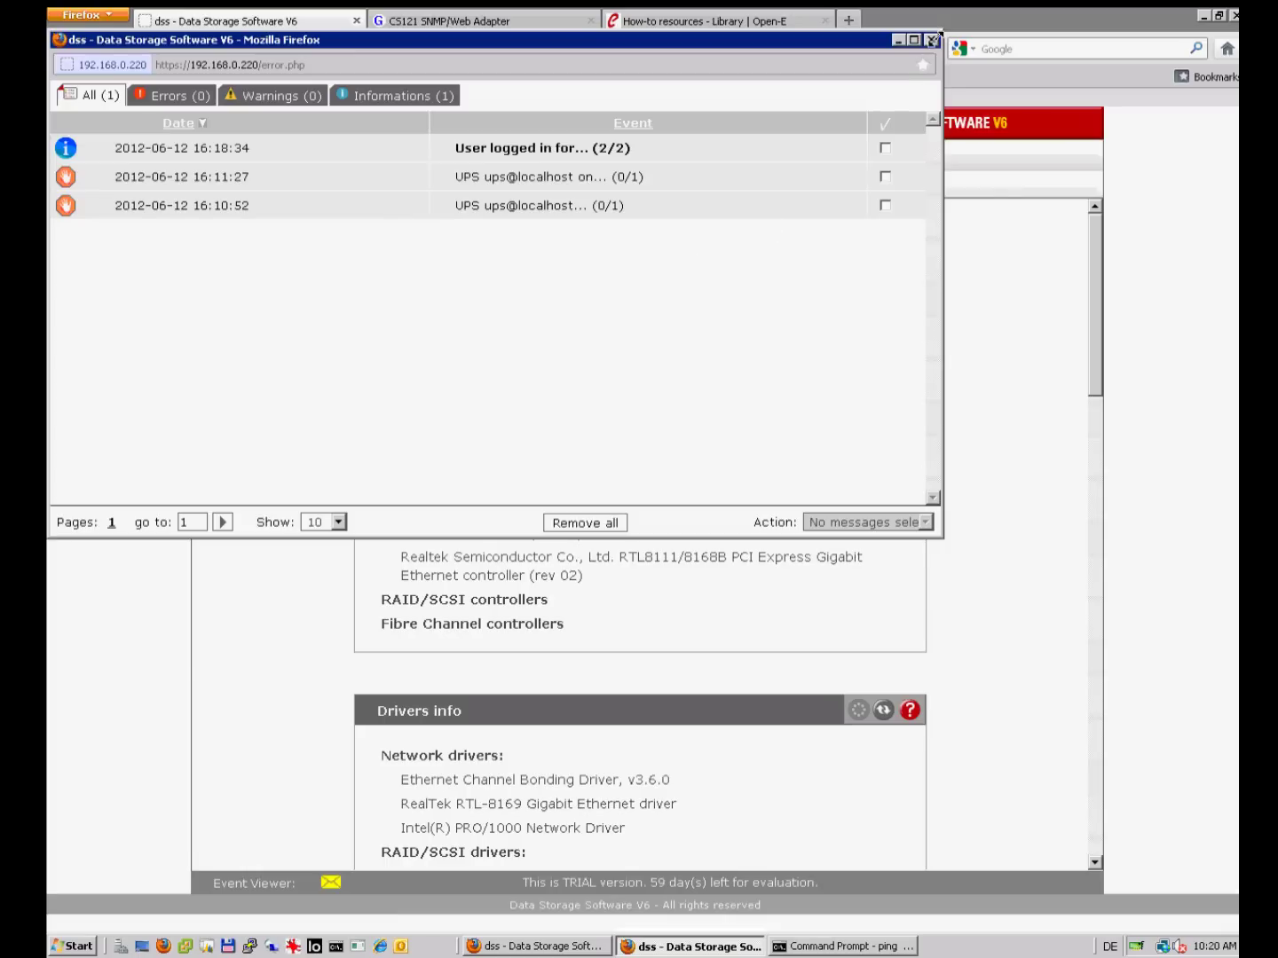
pyautogui.click(934, 38)
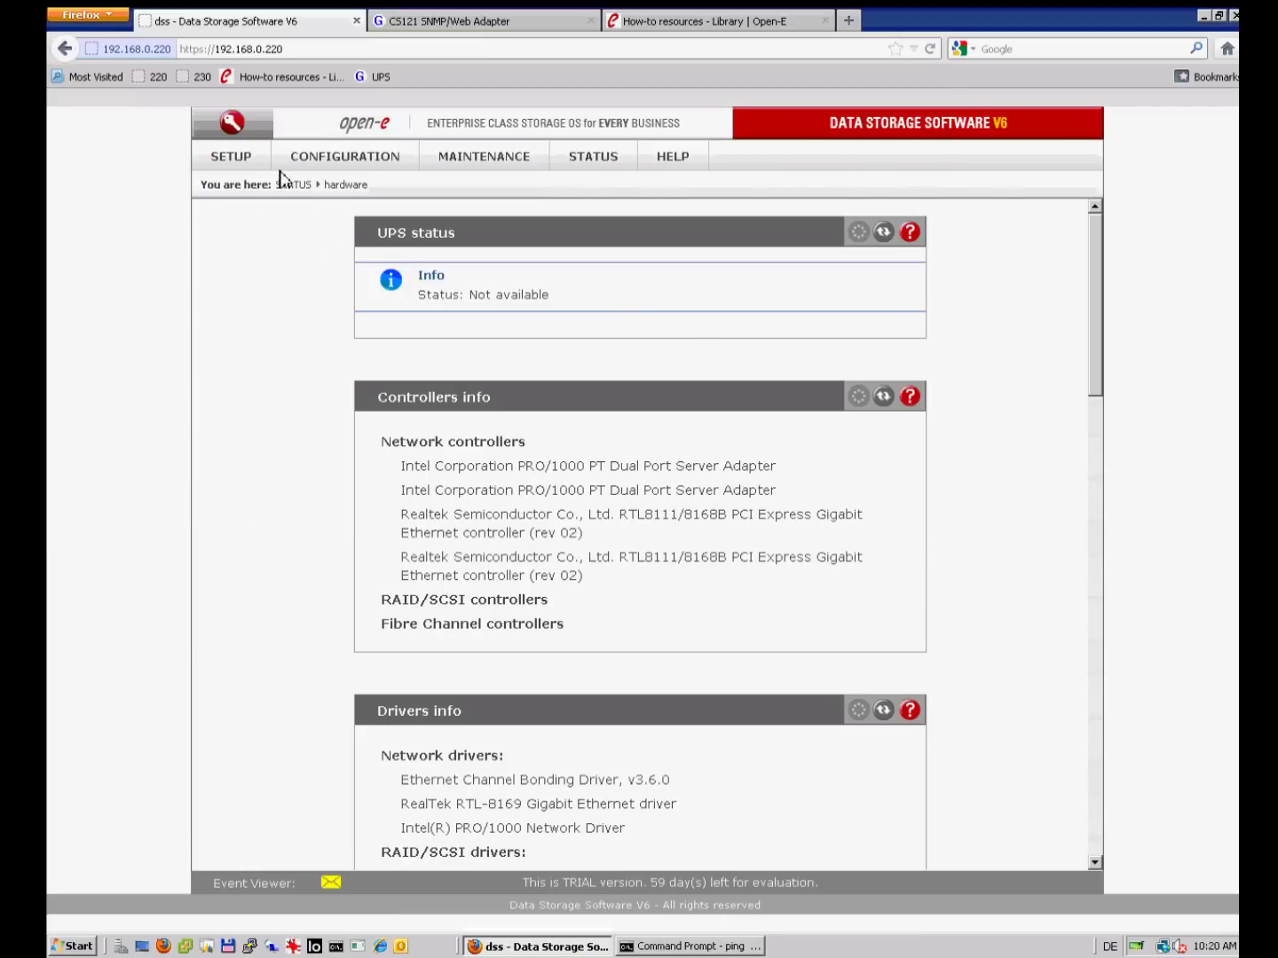
# - Open SETUP > hardware to view UPS settings for MGE UM-Link at 192.168.0.251
pyautogui.moveTo(257, 163)
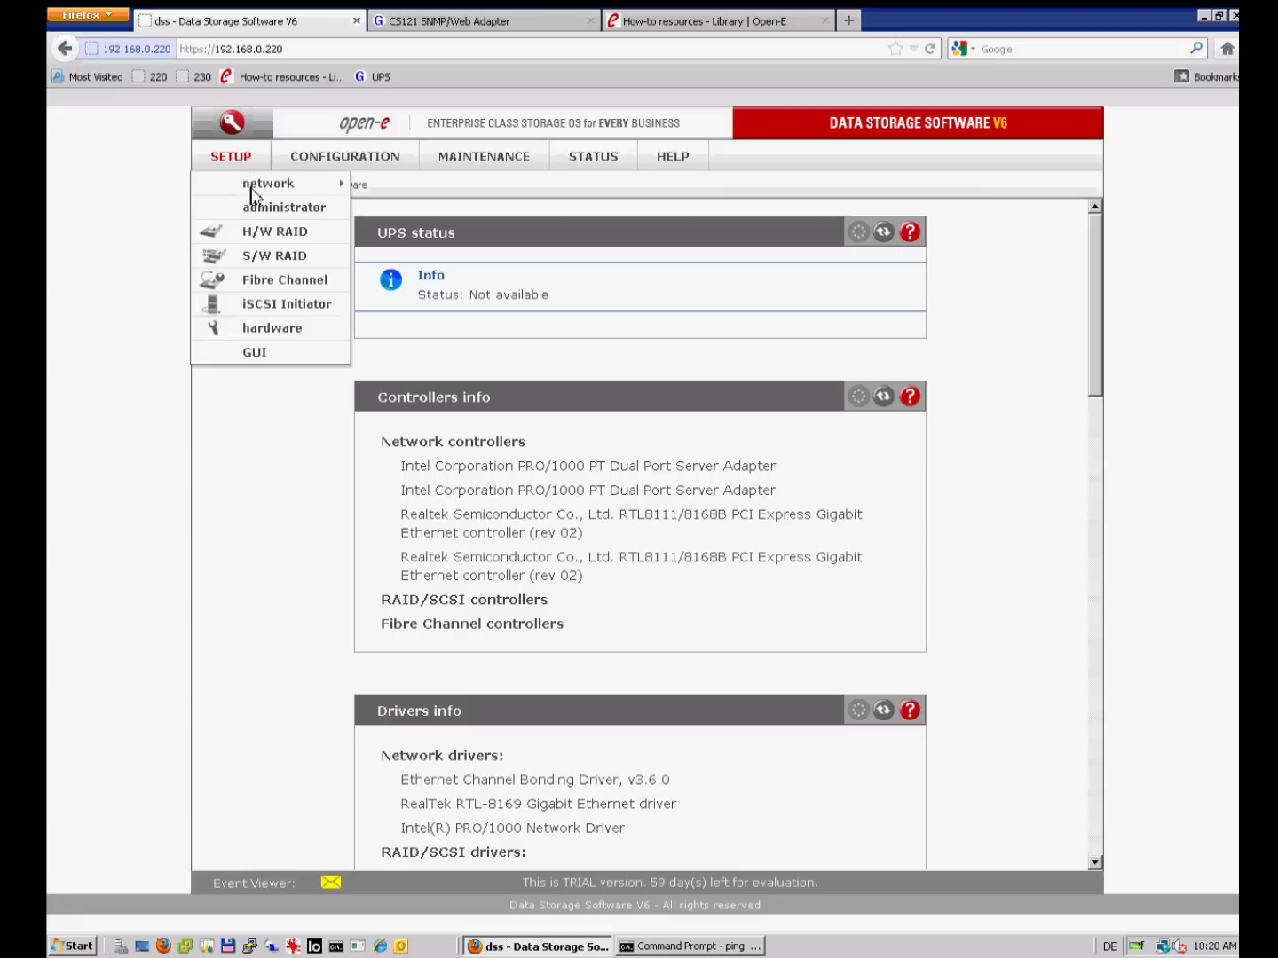
pyautogui.click(267, 331)
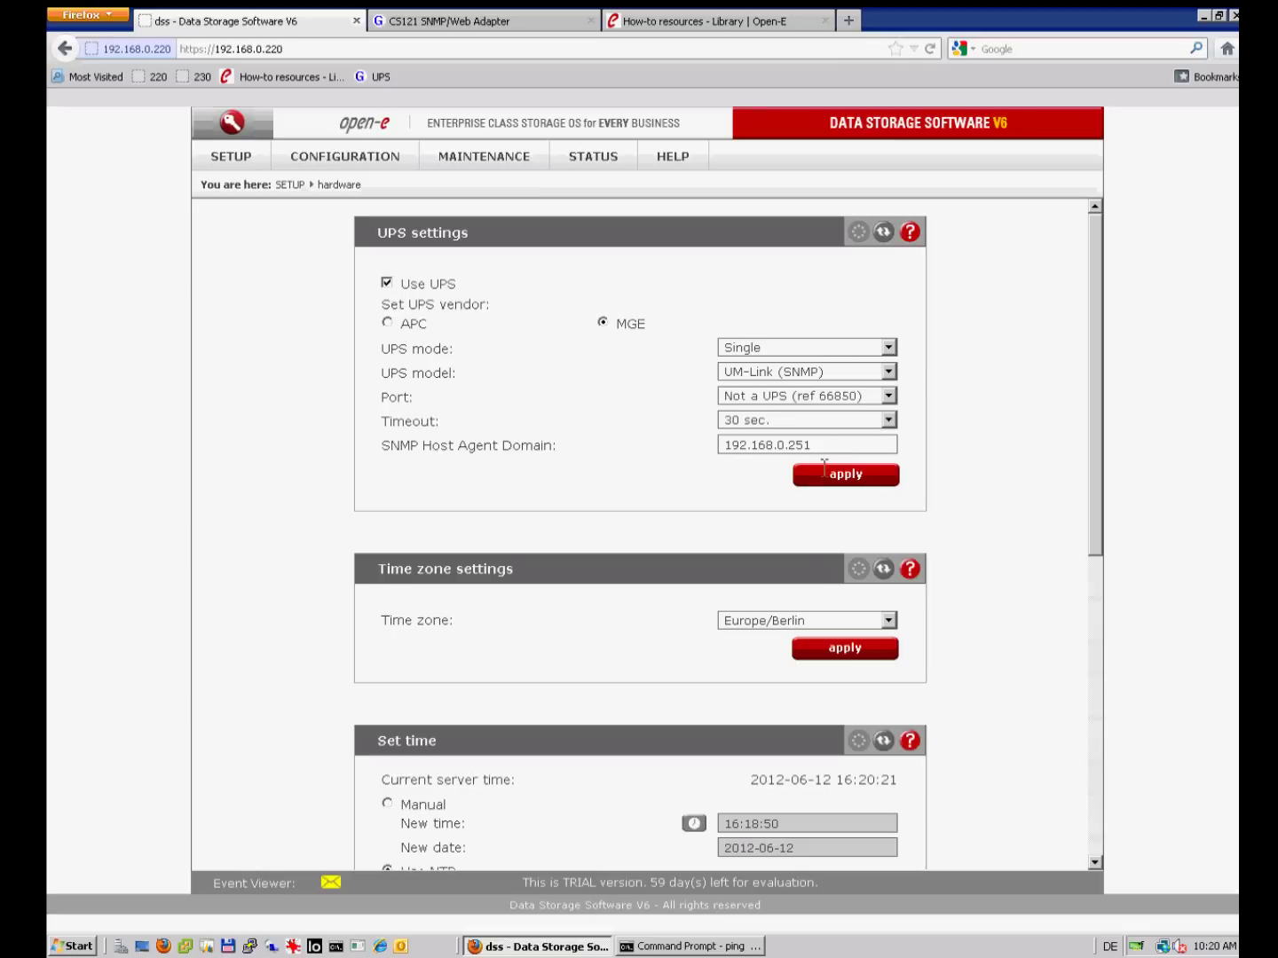
# - Disable Use UPS and apply, then re-enable it with vendor MGE in Single mode
pyautogui.click(388, 284)
pyautogui.click(825, 309)
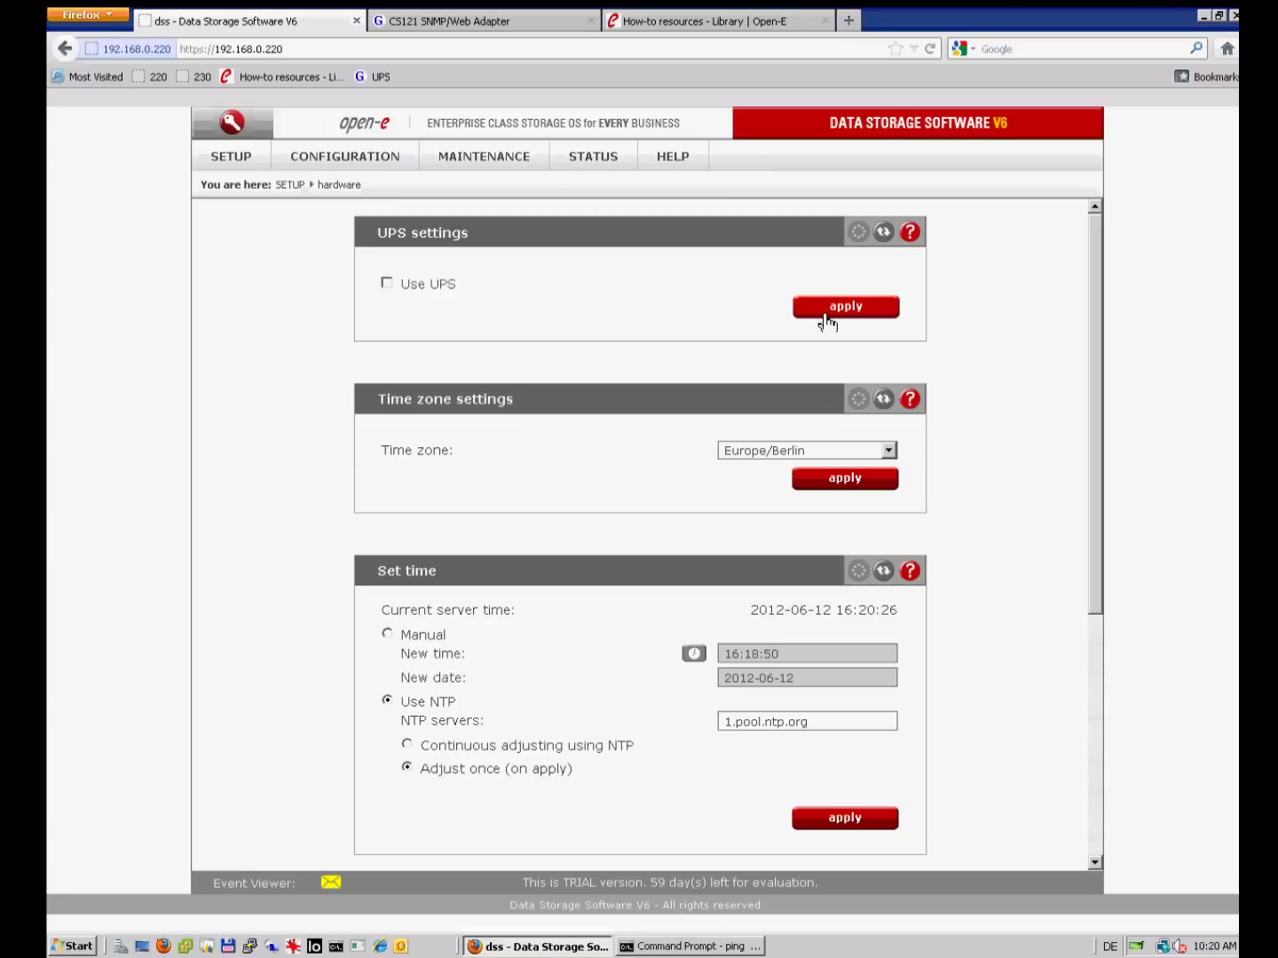
pyautogui.click(387, 283)
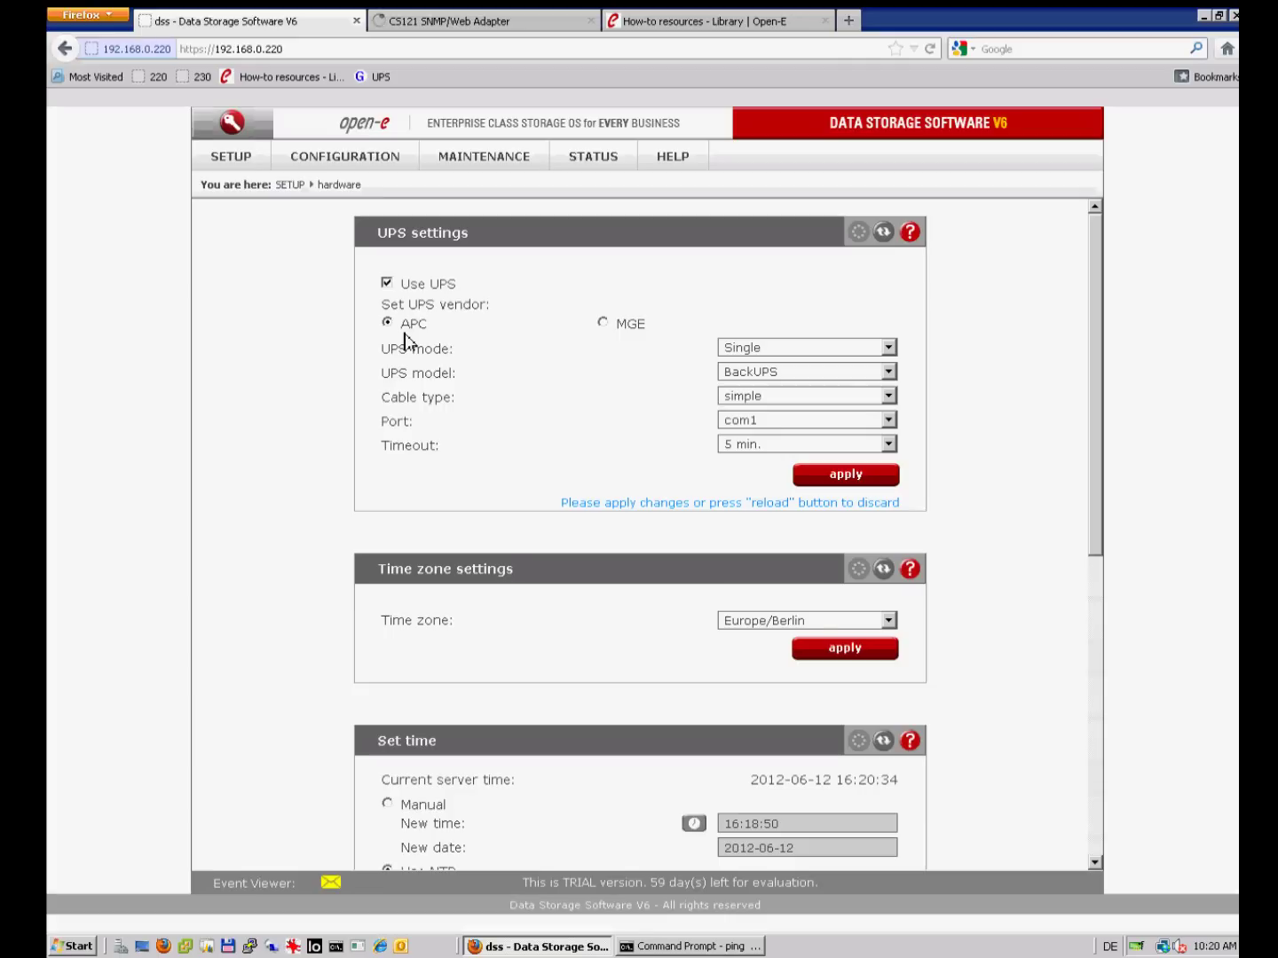
pyautogui.click(609, 325)
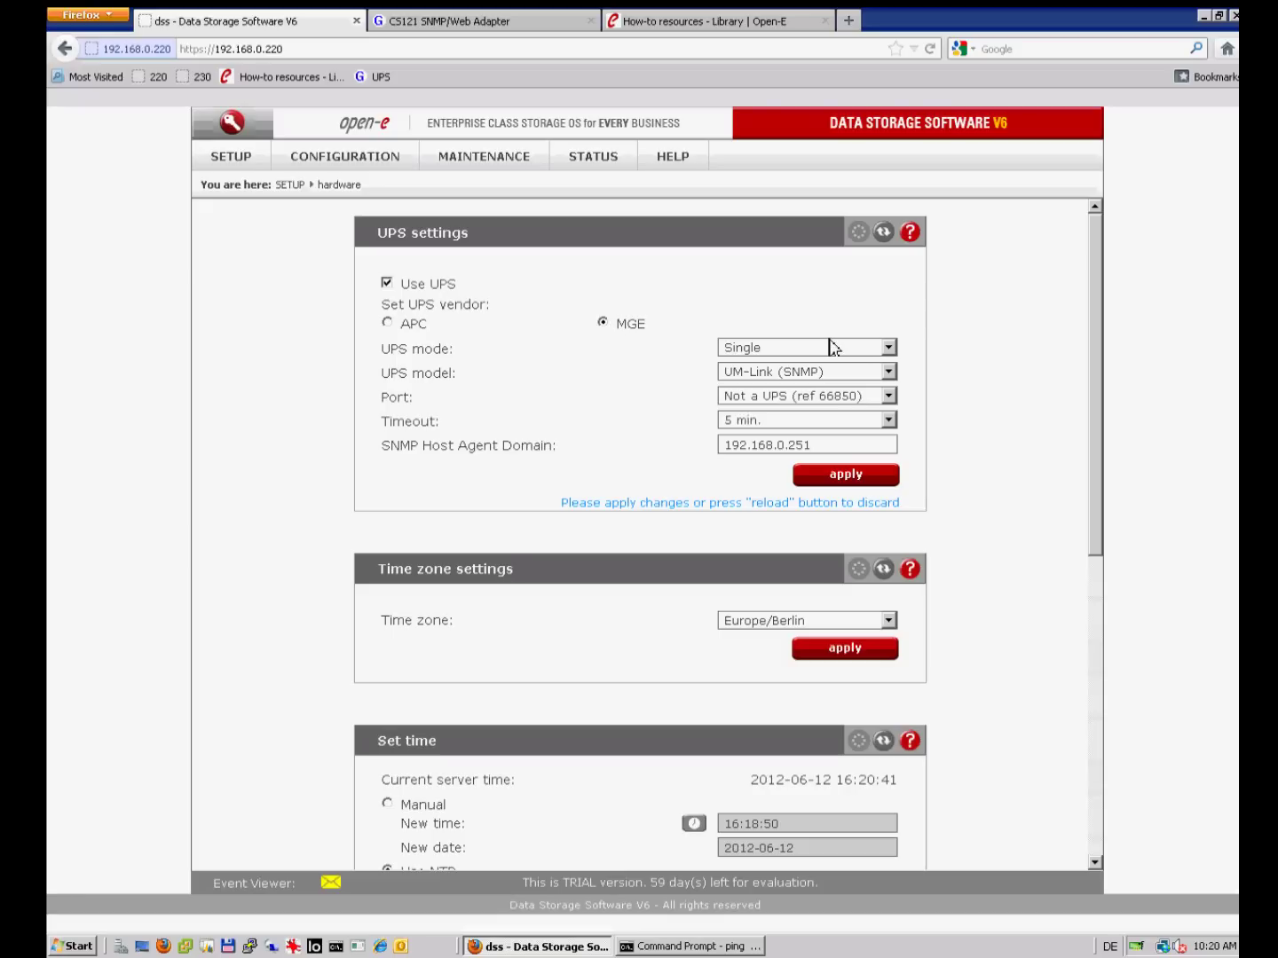
pyautogui.click(891, 350)
pyautogui.click(902, 363)
# - Keep the UM-Link (SNMP) model, set the UPS timeout to 2 min., and apply
pyautogui.click(891, 371)
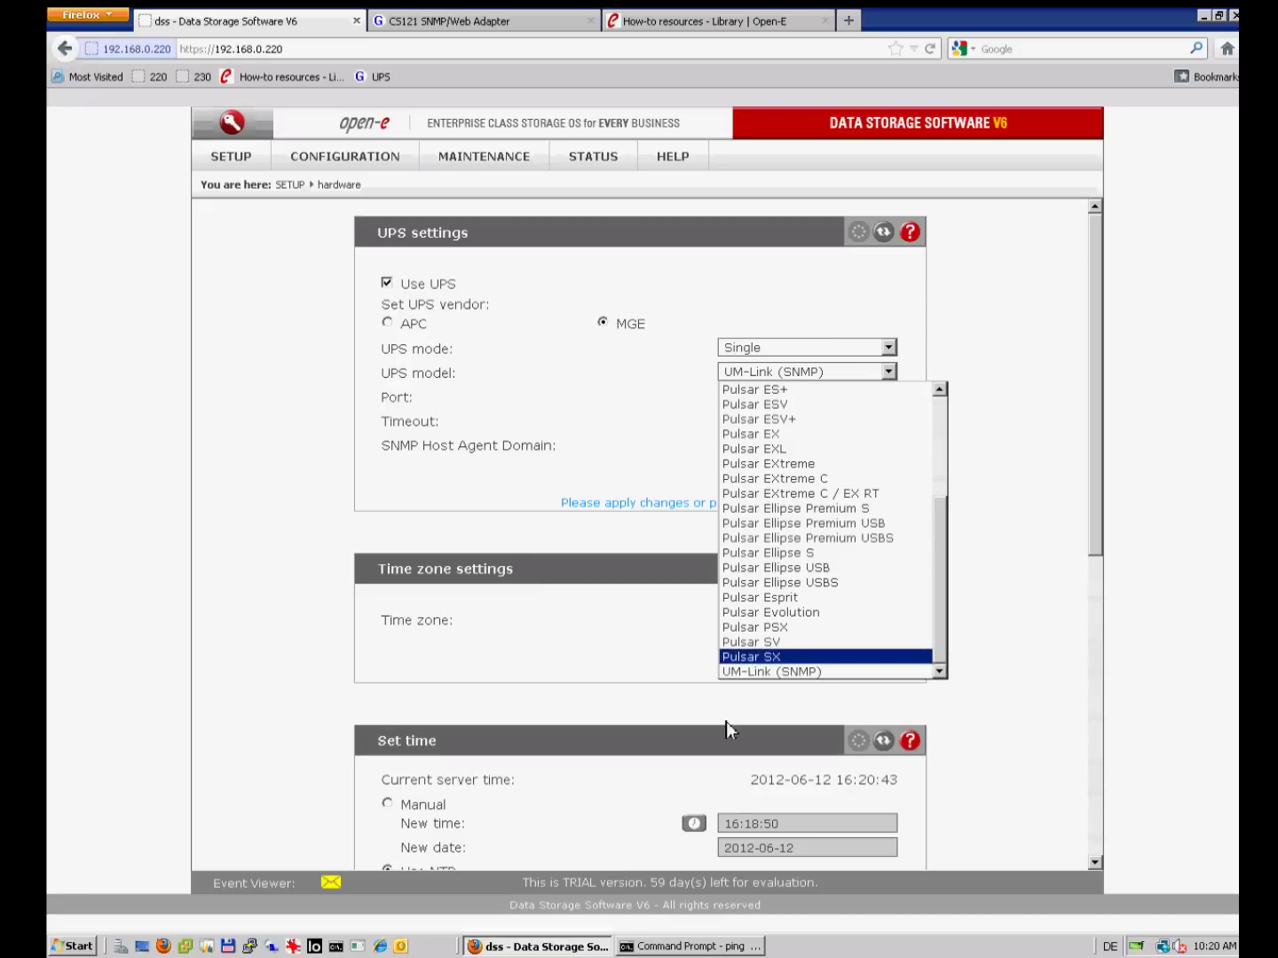
pyautogui.click(777, 679)
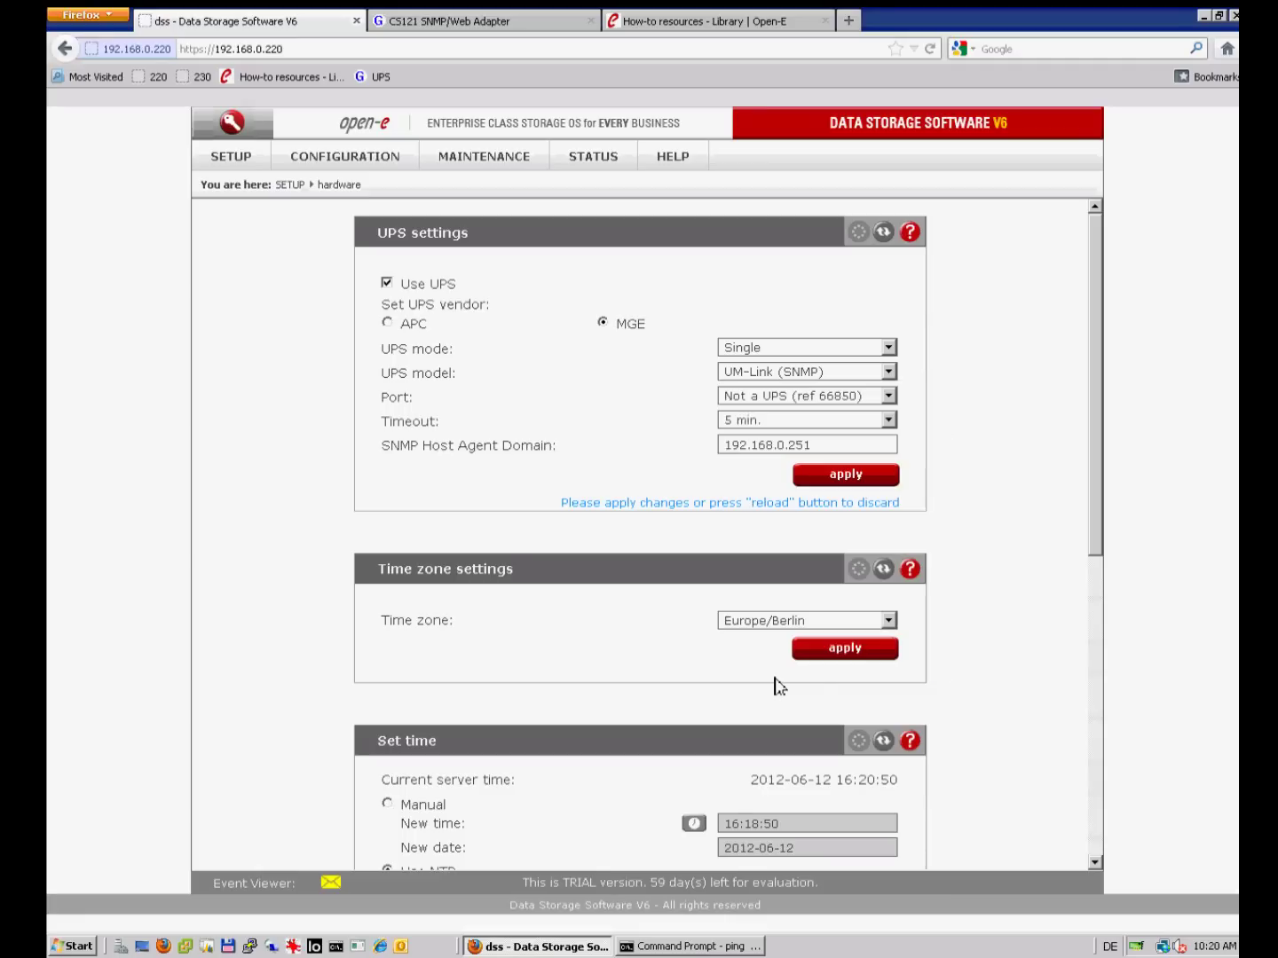
pyautogui.click(888, 420)
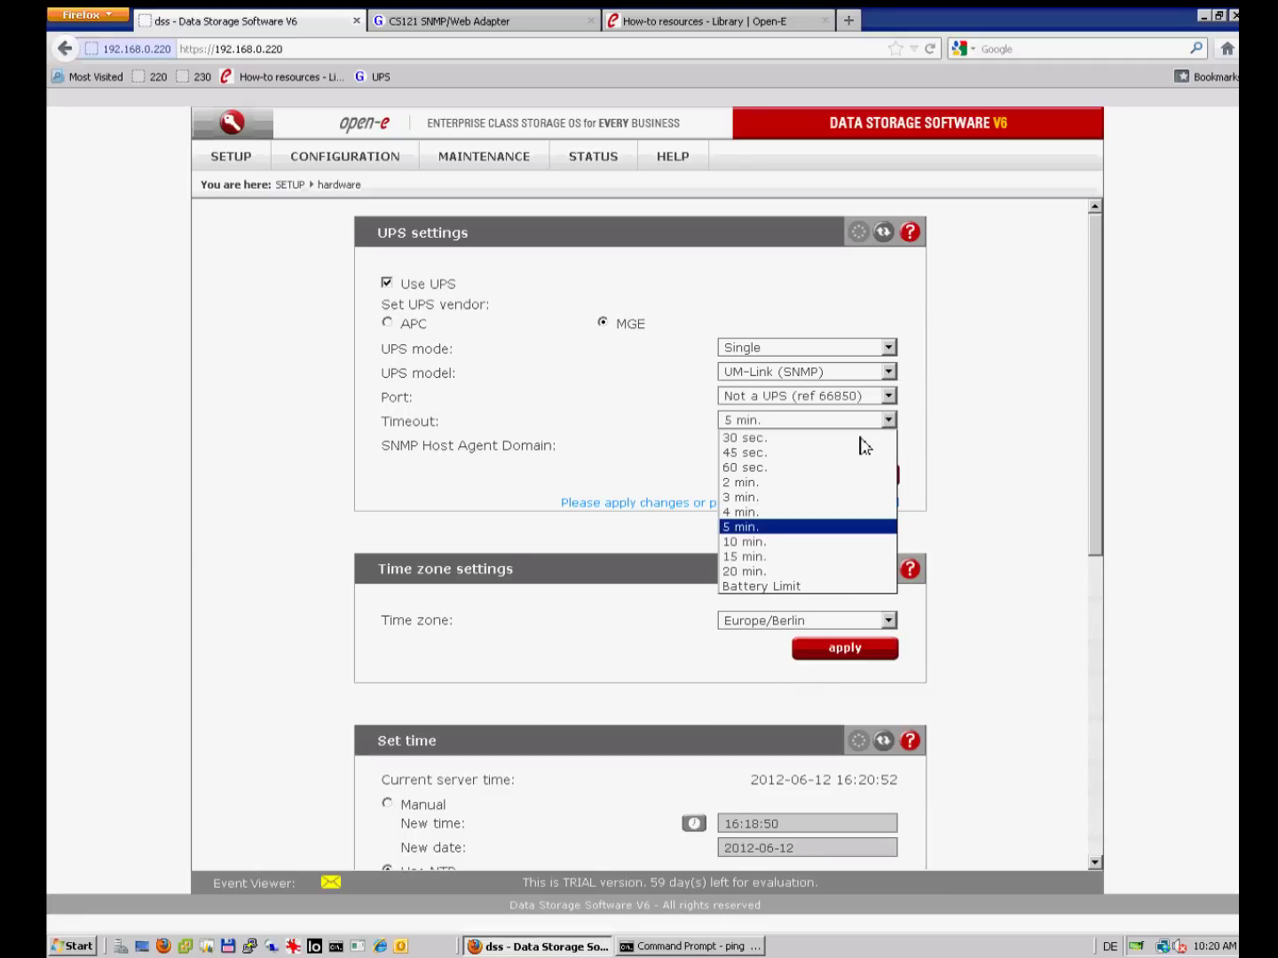
pyautogui.click(789, 441)
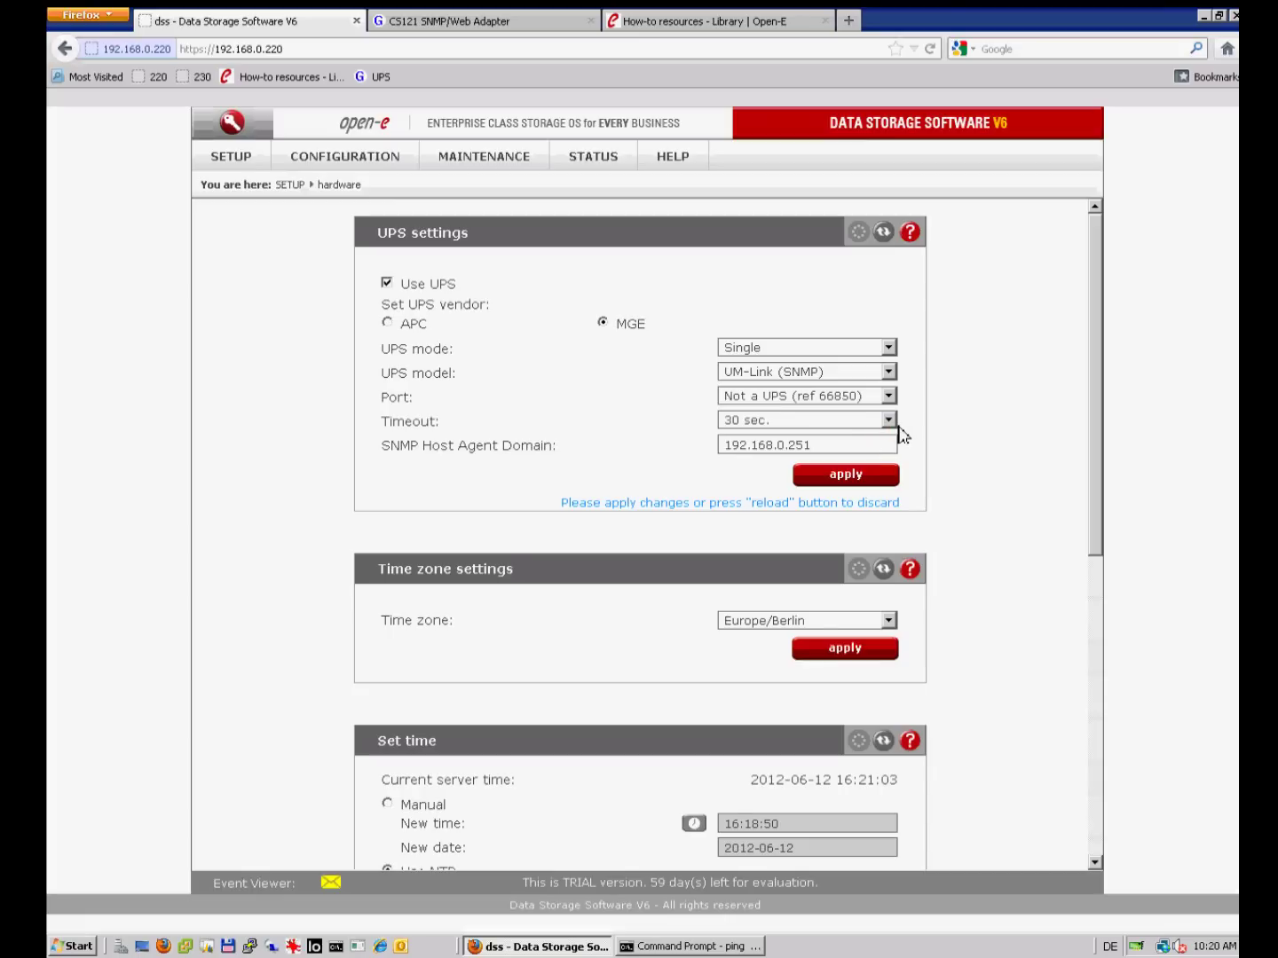
pyautogui.click(888, 420)
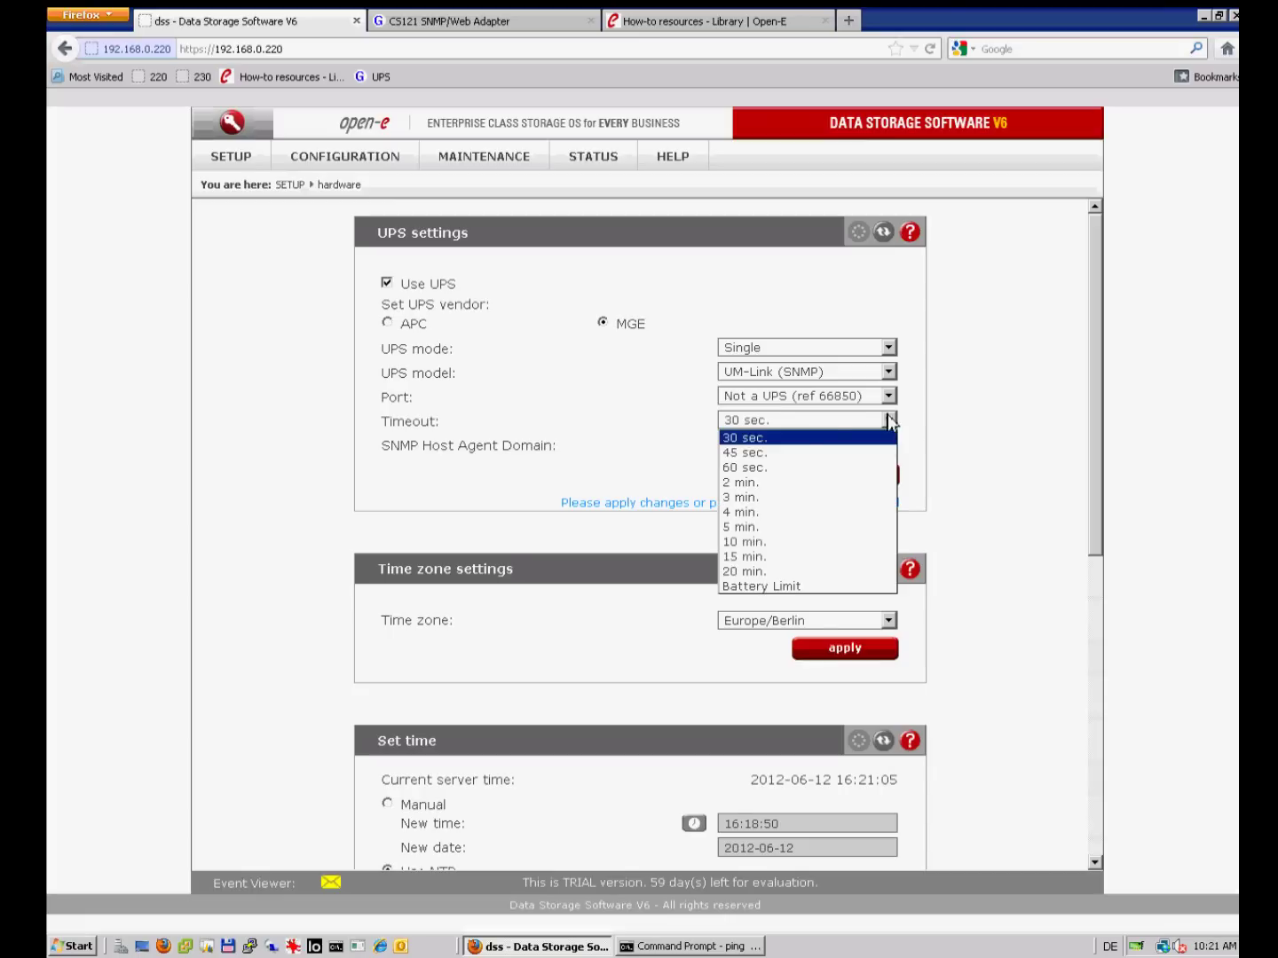
pyautogui.click(771, 484)
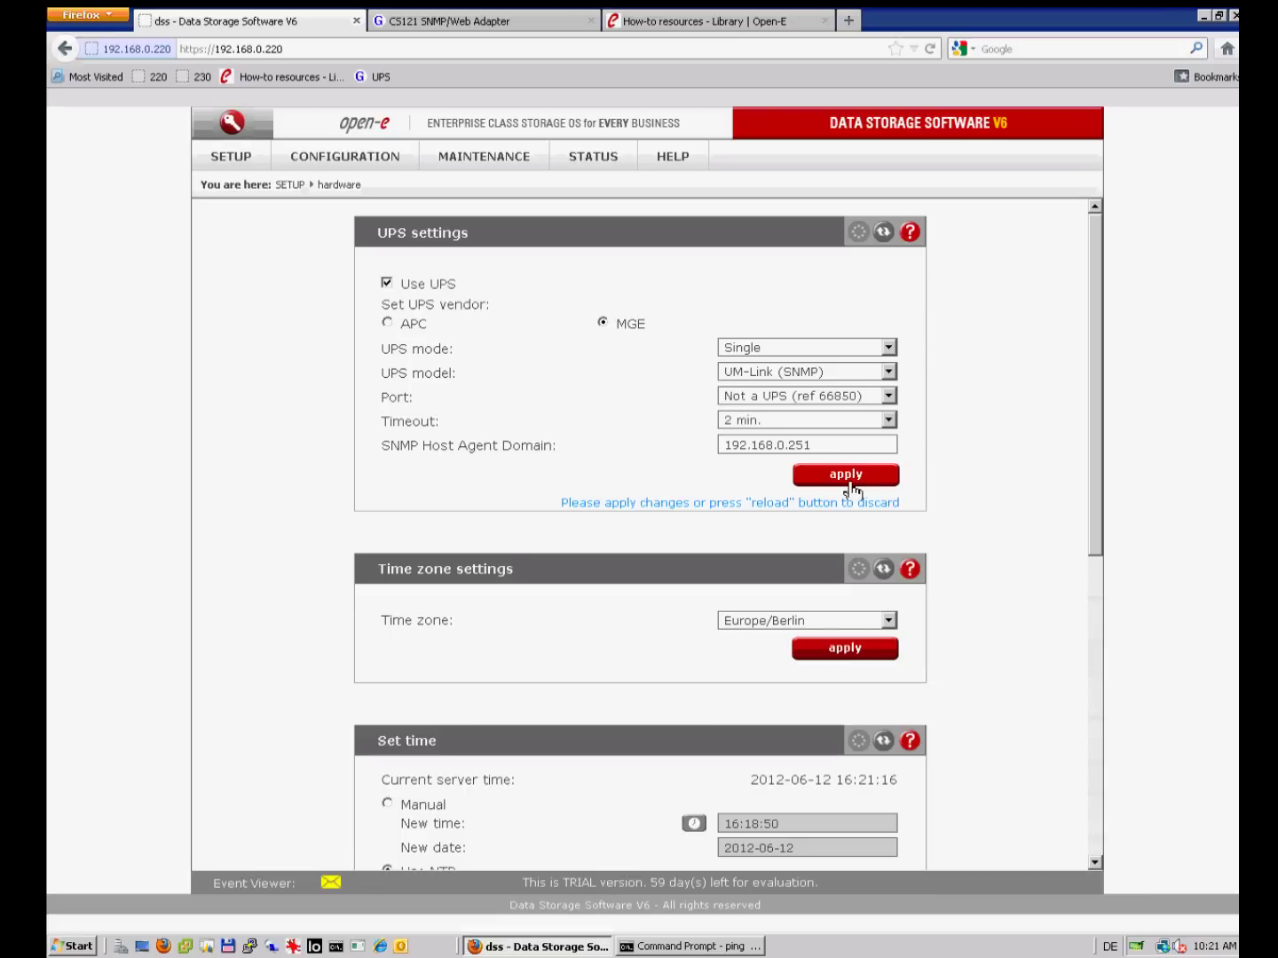
pyautogui.click(852, 484)
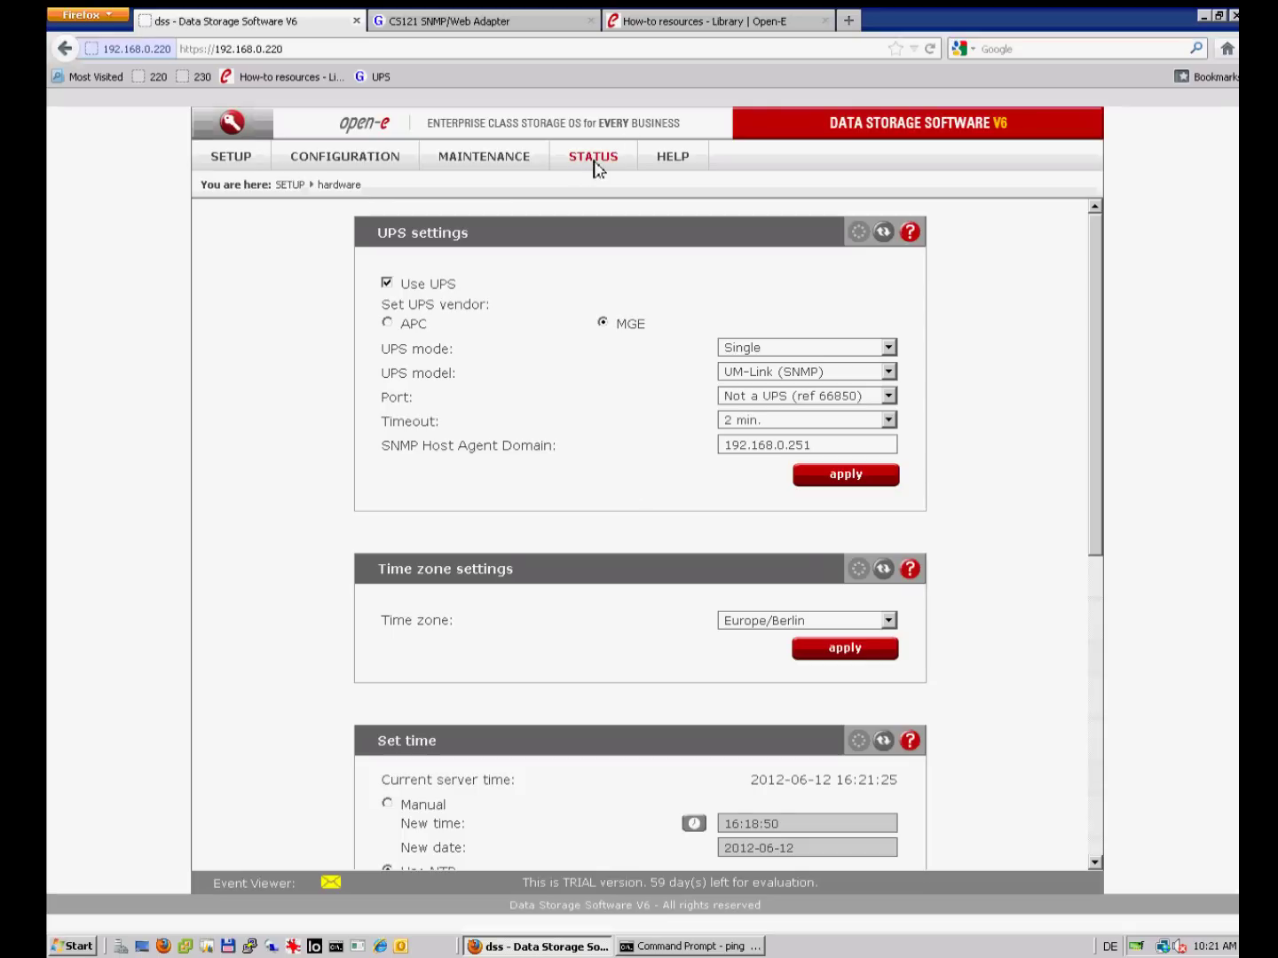
# - Open STATUS > hardware and check the UPS reads OL with 100.0% battery charge
pyautogui.moveTo(595, 169)
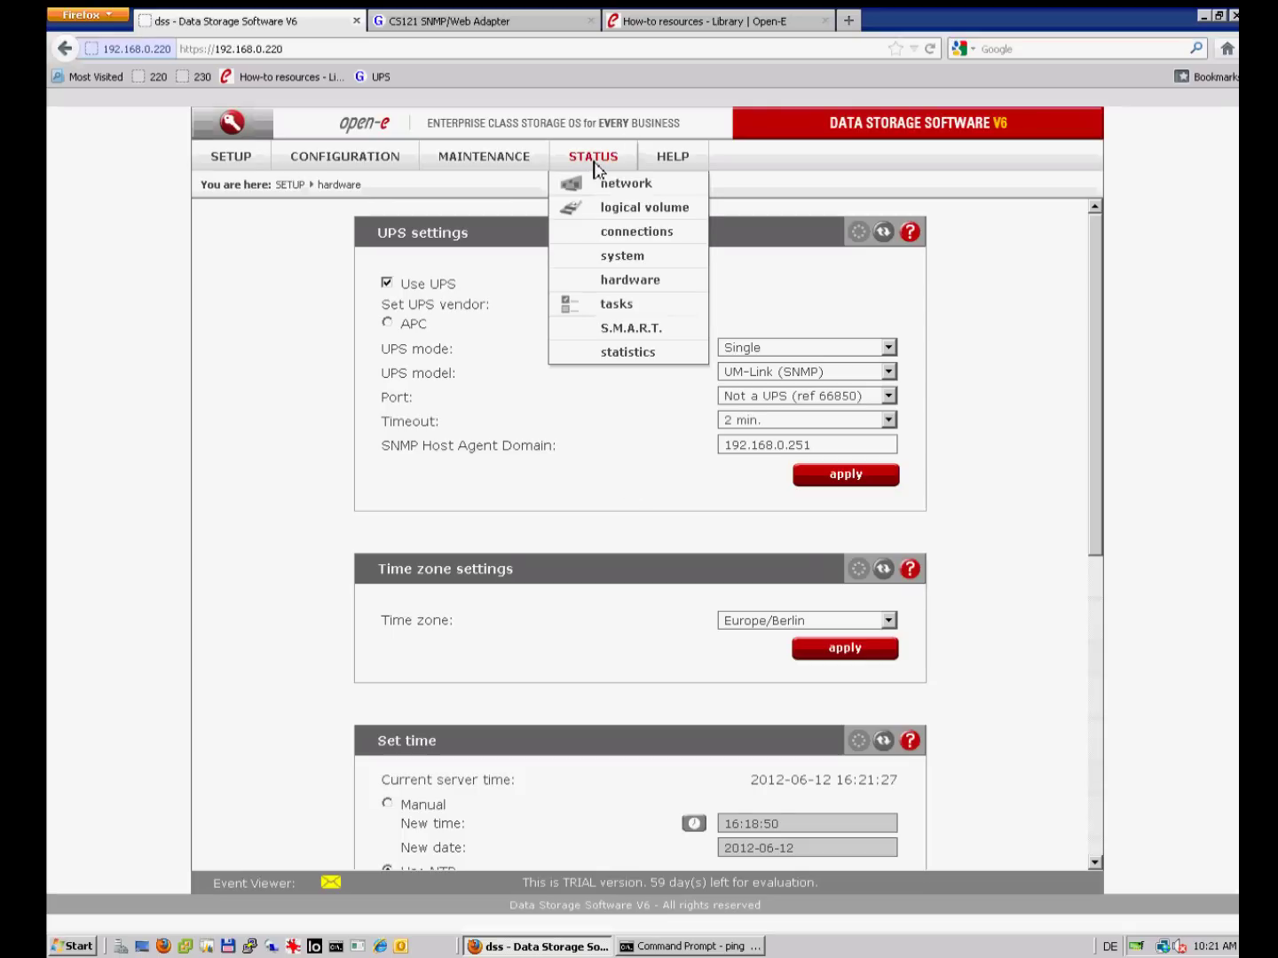
pyautogui.click(619, 280)
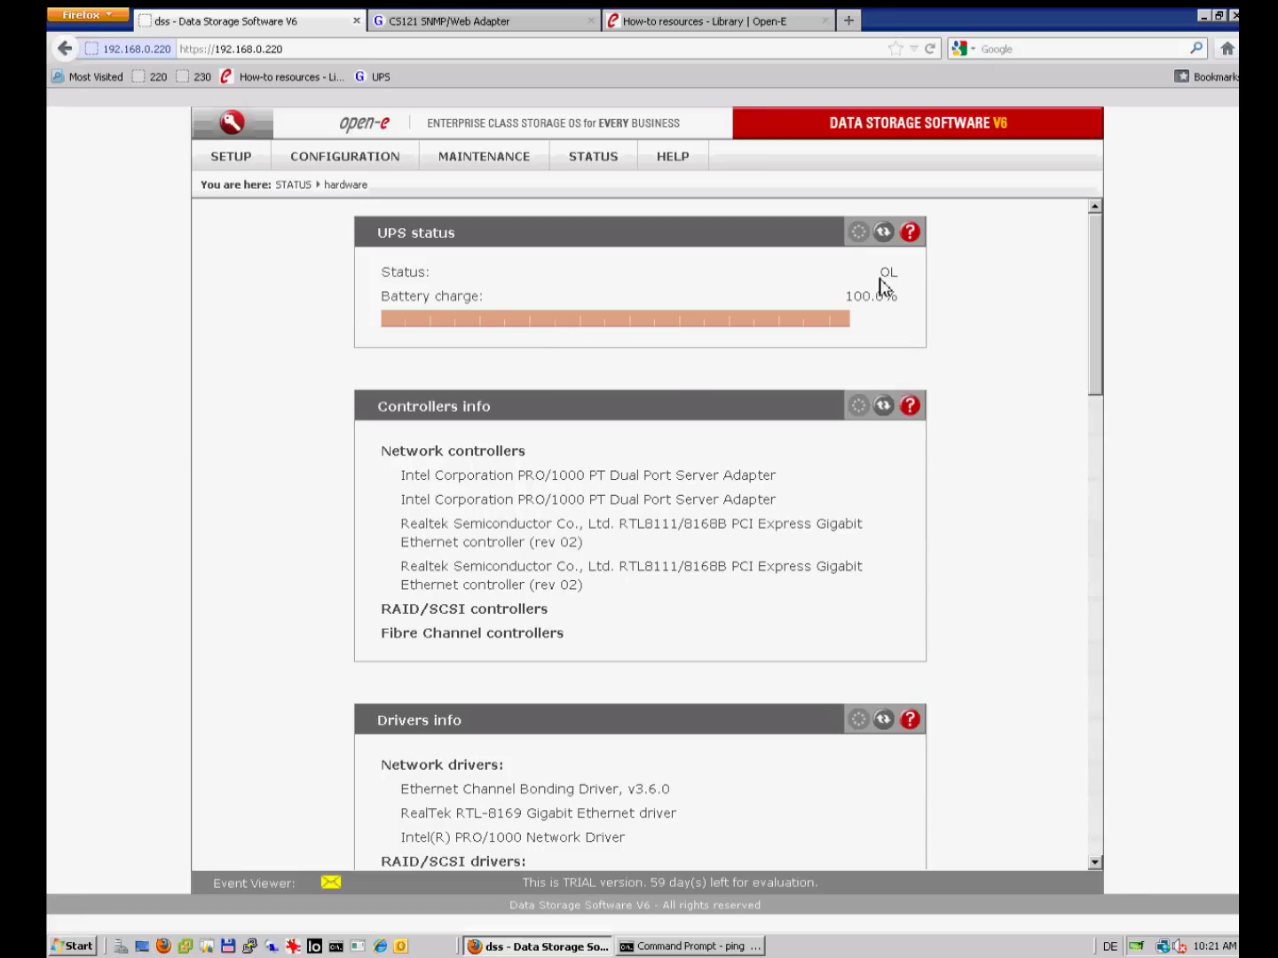
pyautogui.moveTo(872, 271); pyautogui.dragTo(904, 299)
pyautogui.click(825, 261)
# - Look at the CS121 adapter page, then return to the Data Storage Software V6 tab
pyautogui.click(490, 30)
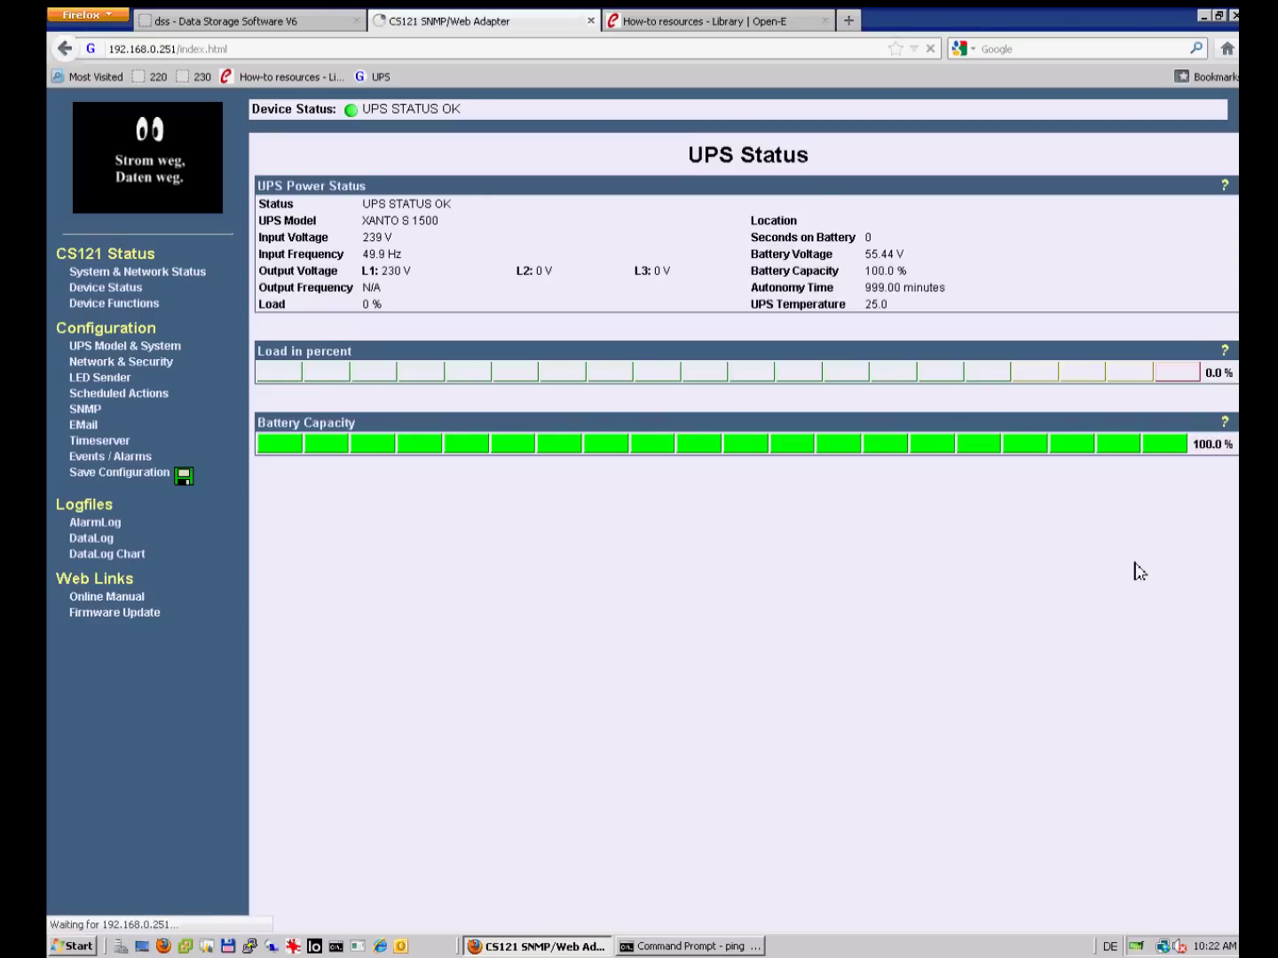
pyautogui.click(300, 29)
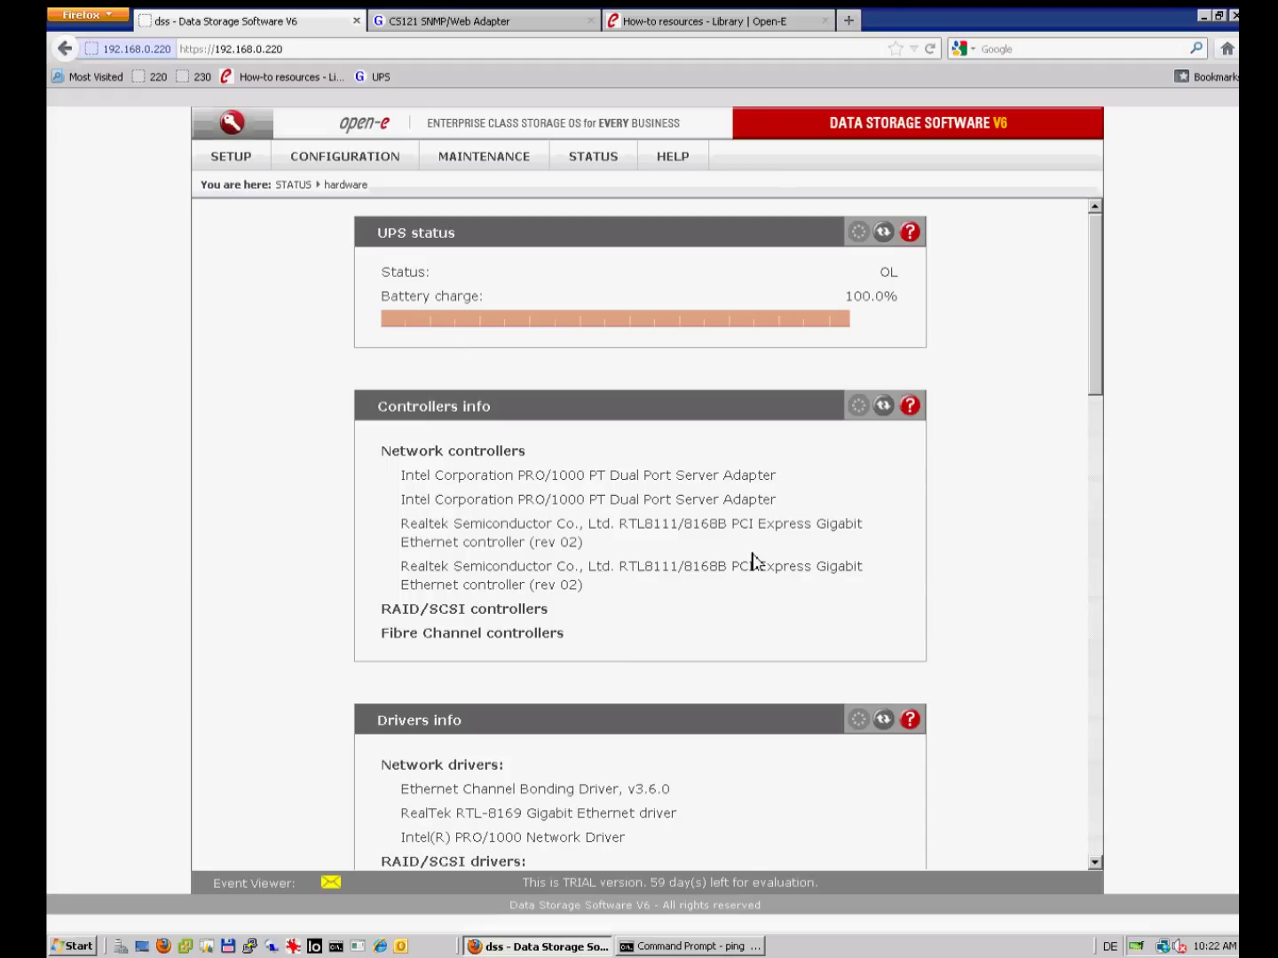
# - In hardware setup, disable UPS support and apply, then view the hardware status page
pyautogui.click(233, 158)
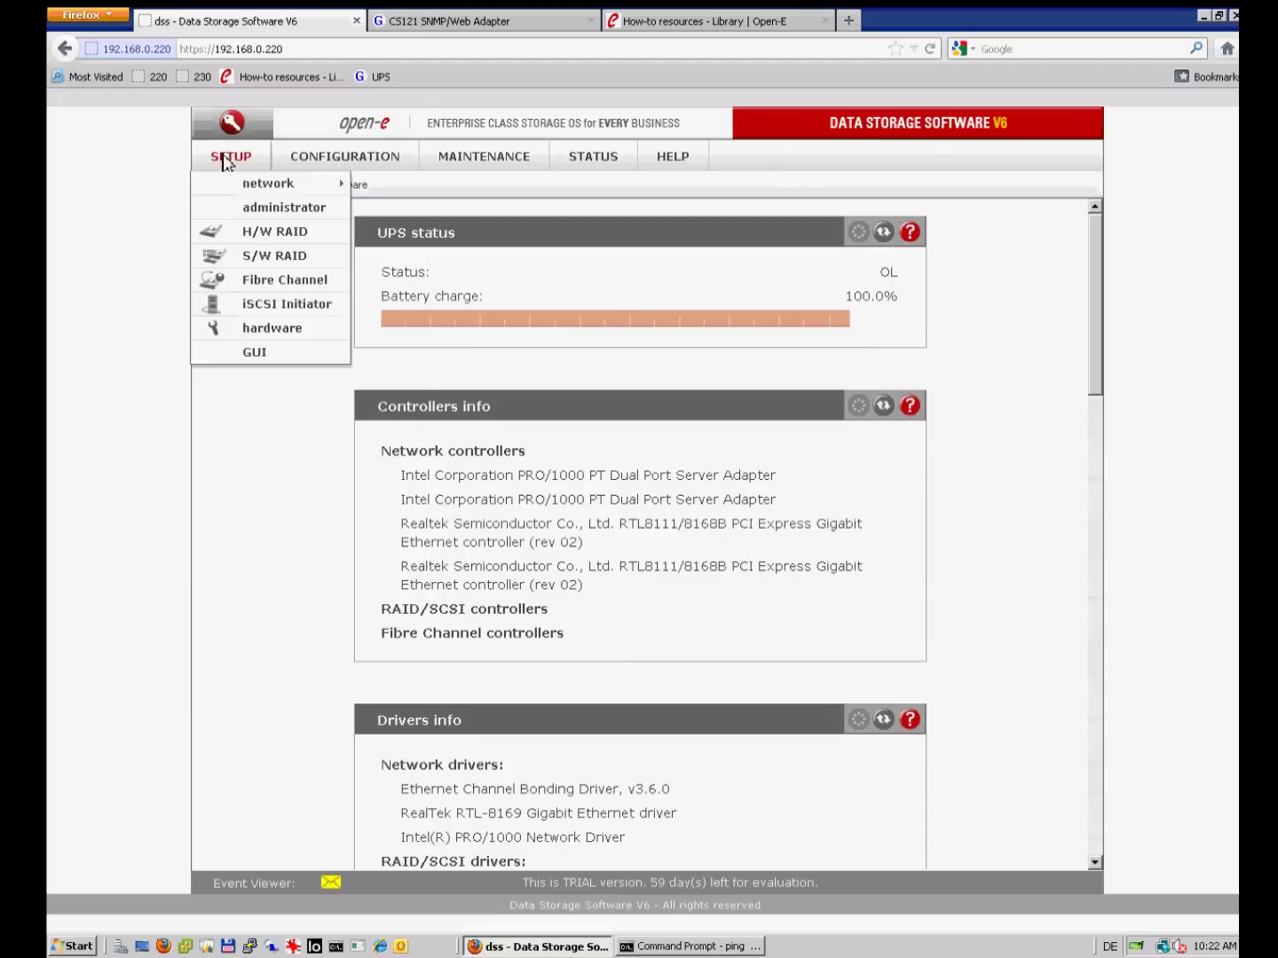
pyautogui.click(268, 331)
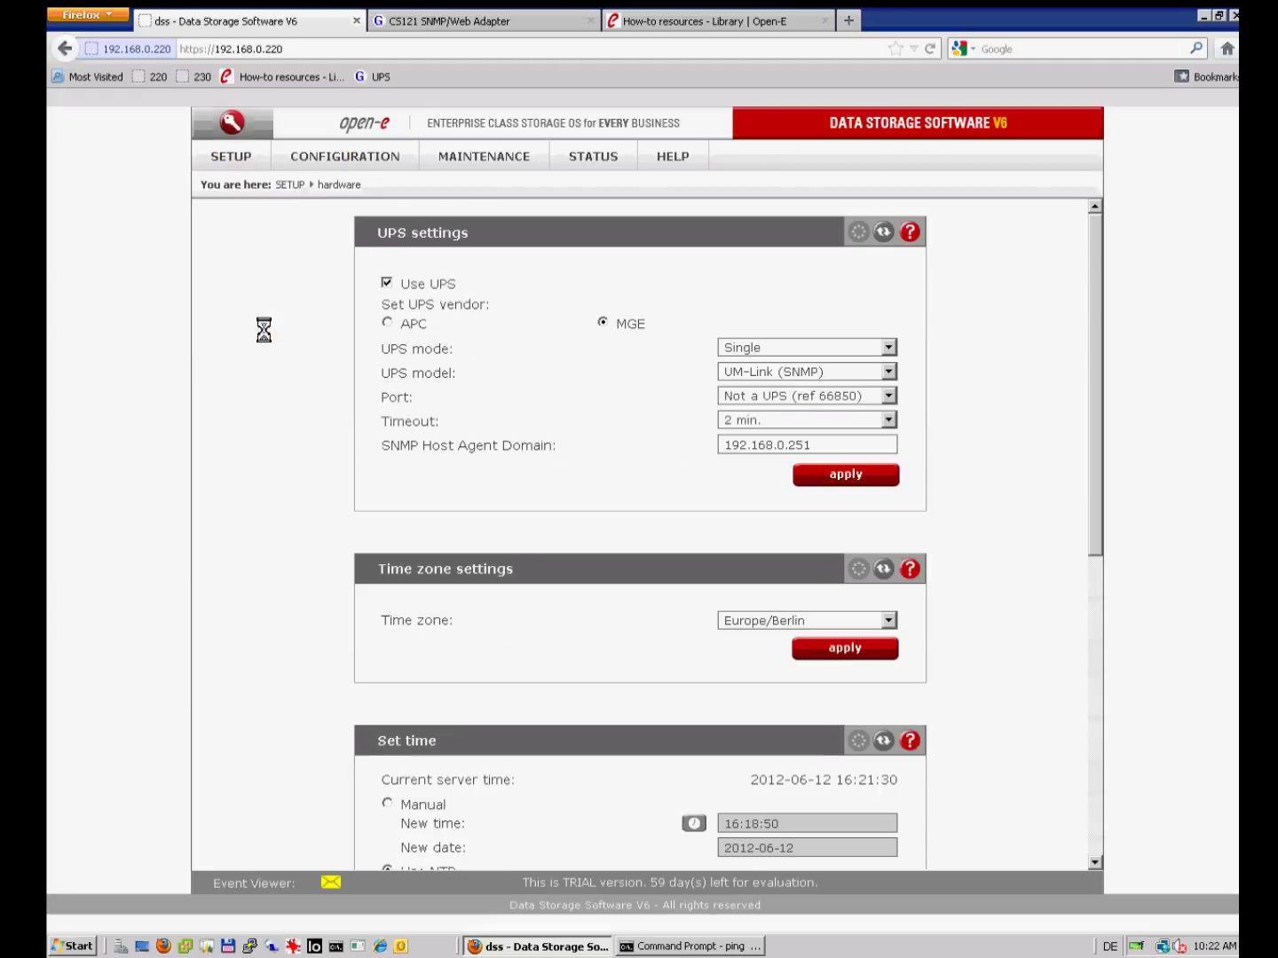
pyautogui.click(387, 284)
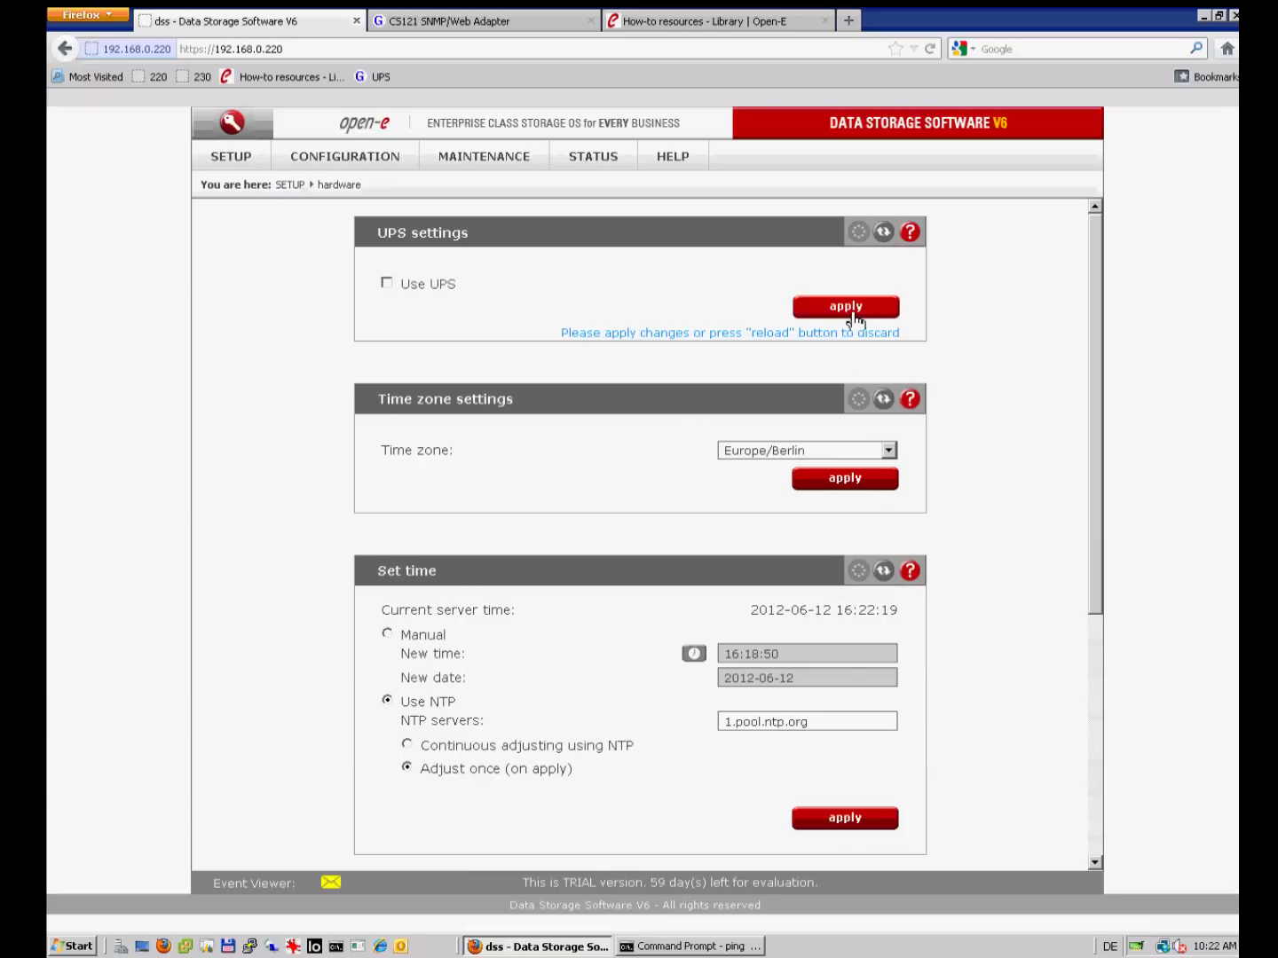
pyautogui.click(854, 311)
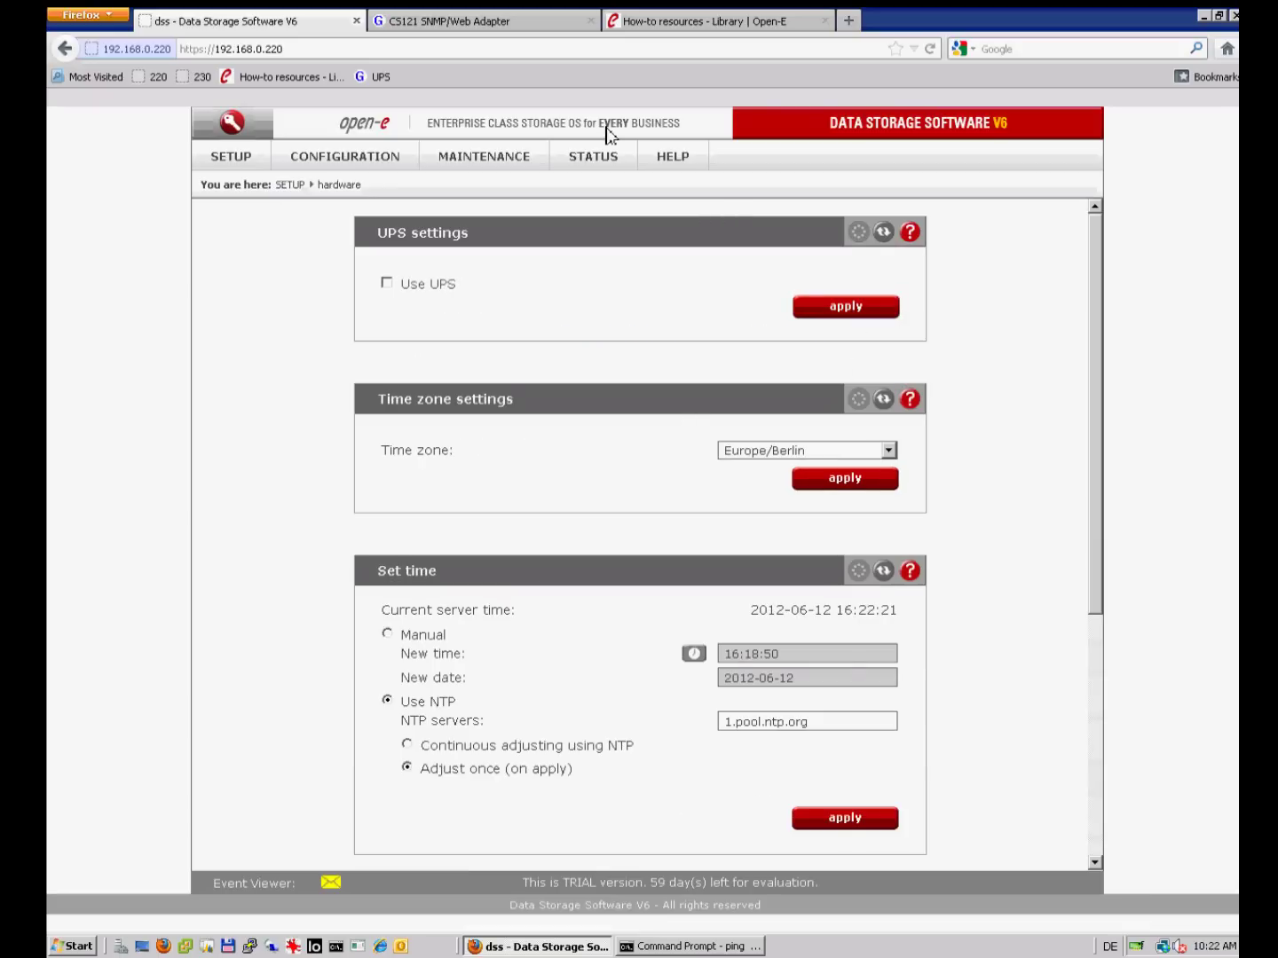
pyautogui.moveTo(599, 157)
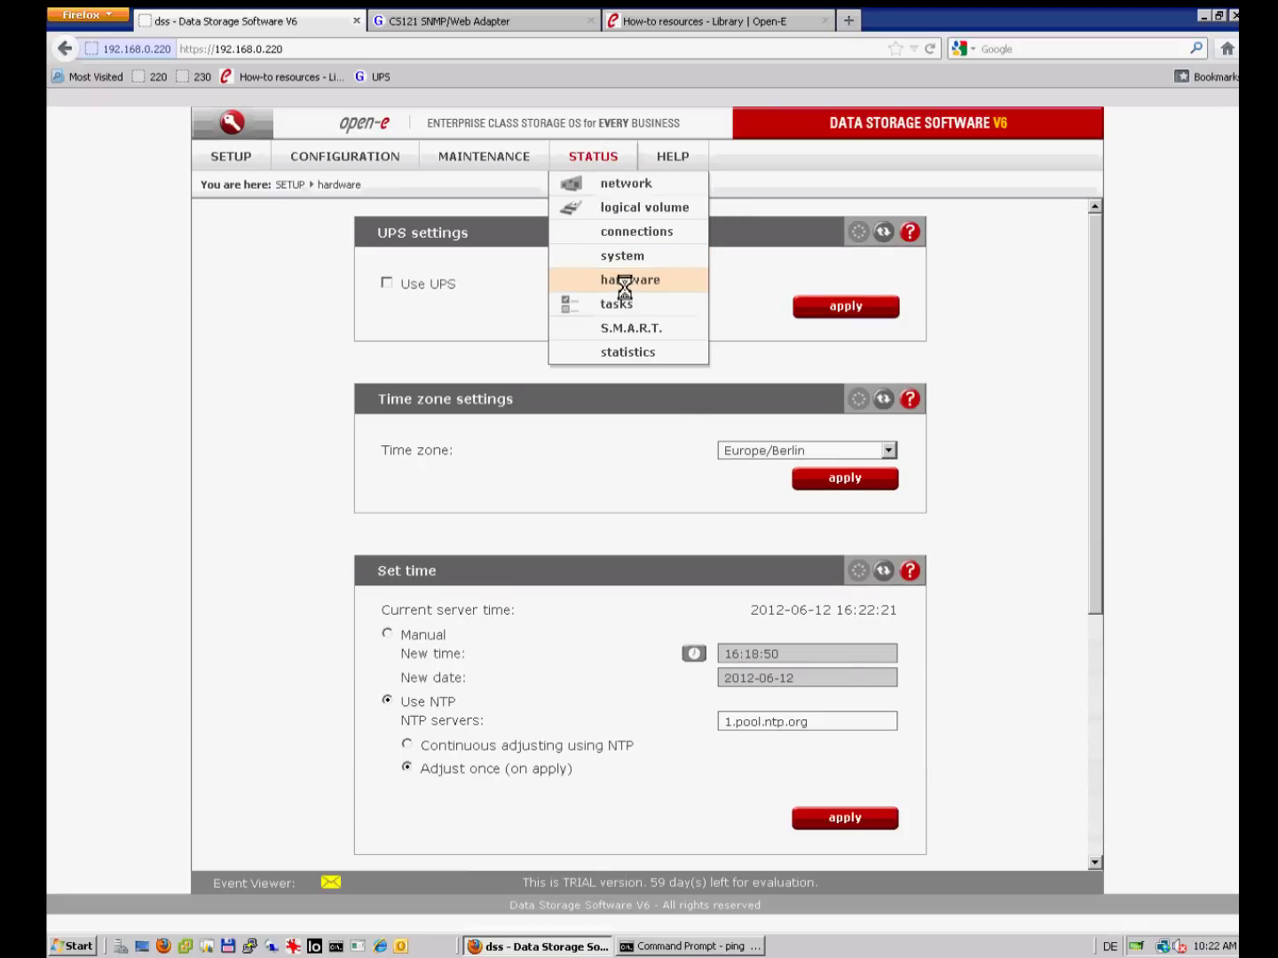
pyautogui.click(623, 280)
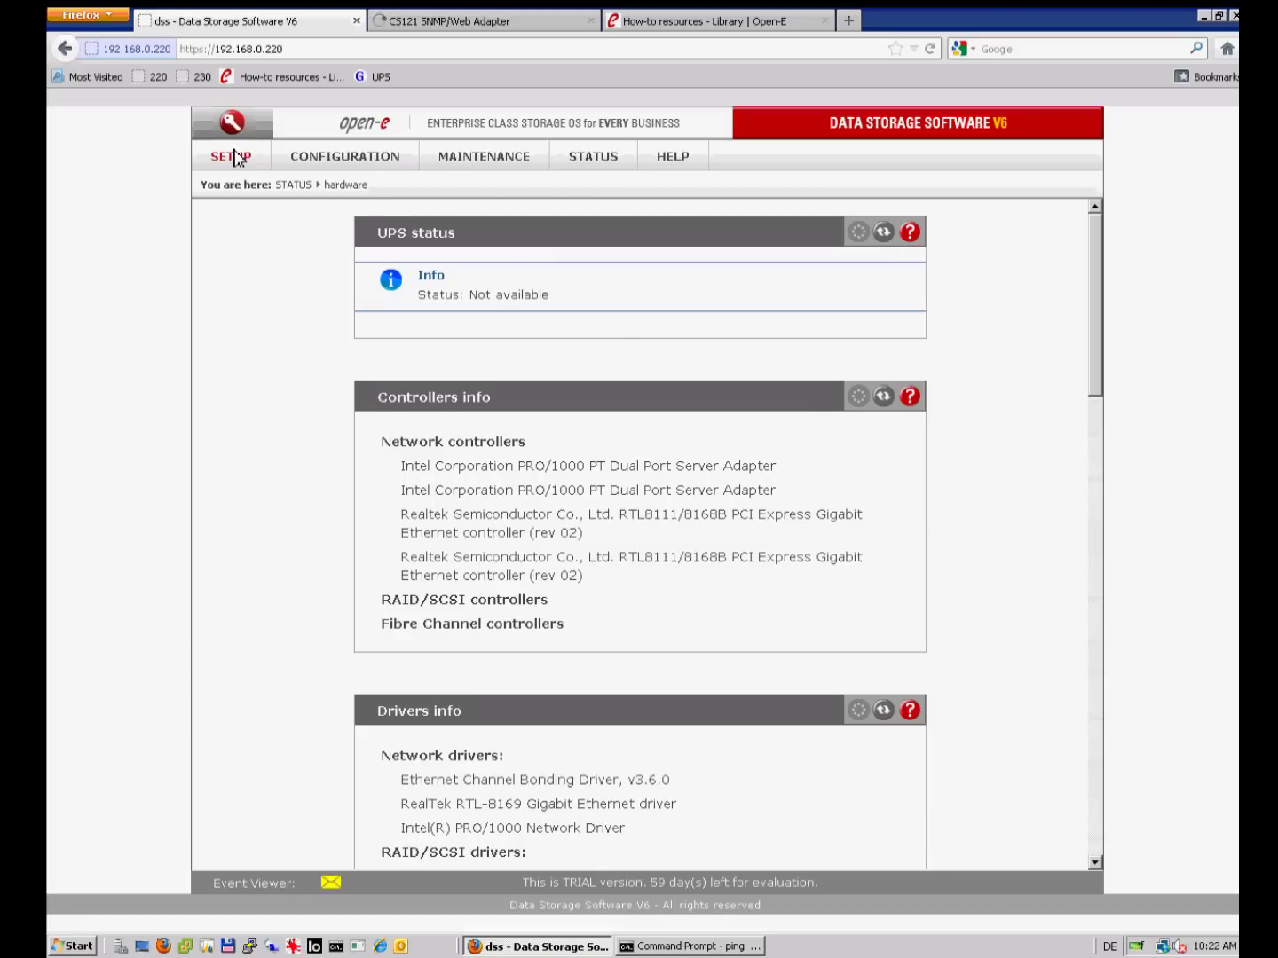
# - Re-enable UPS support with vendor MGE, apply, and confirm hardware status reports OL
pyautogui.moveTo(236, 157)
pyautogui.click(252, 328)
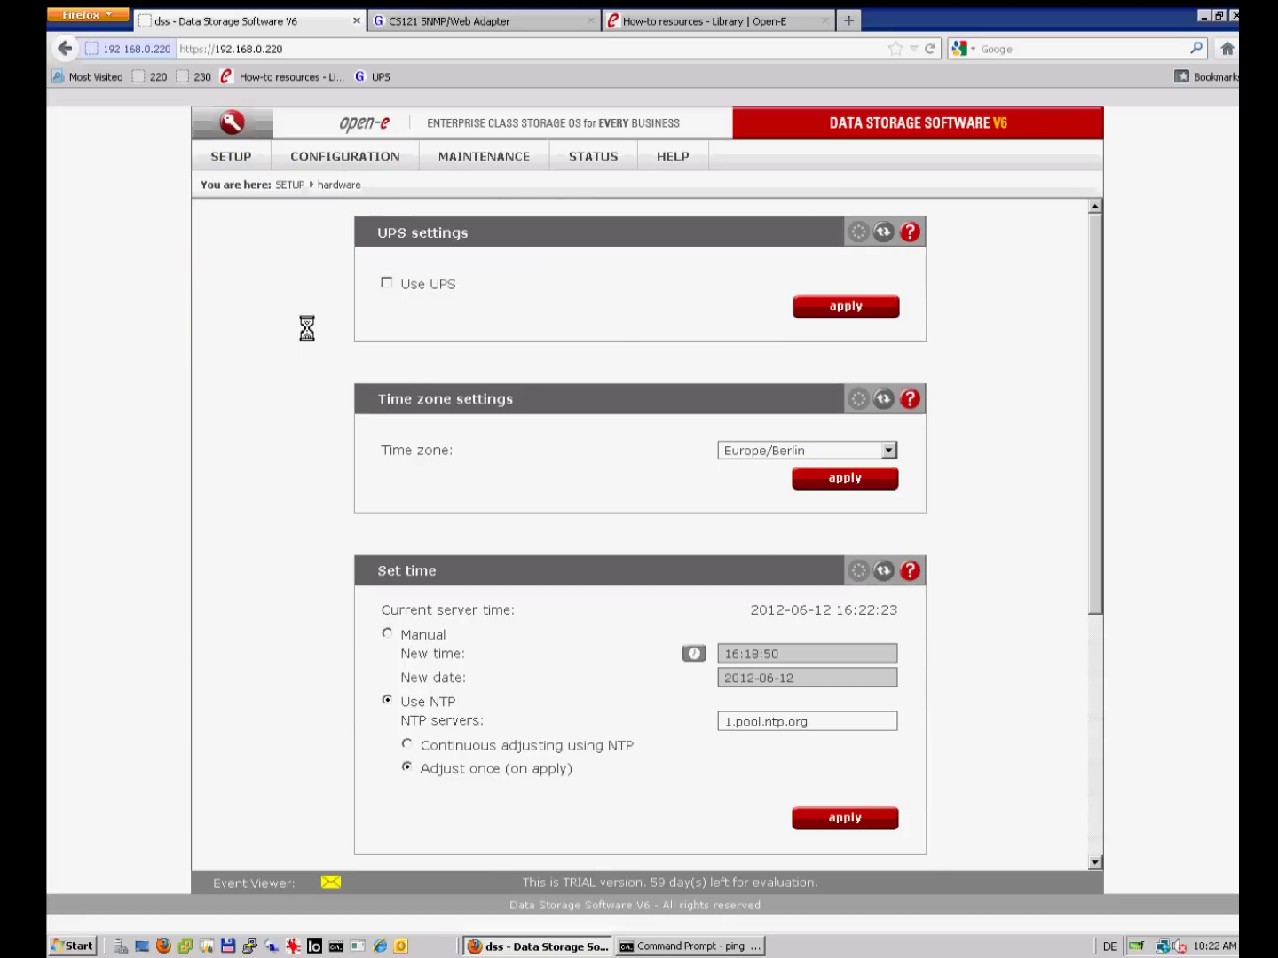
pyautogui.click(388, 283)
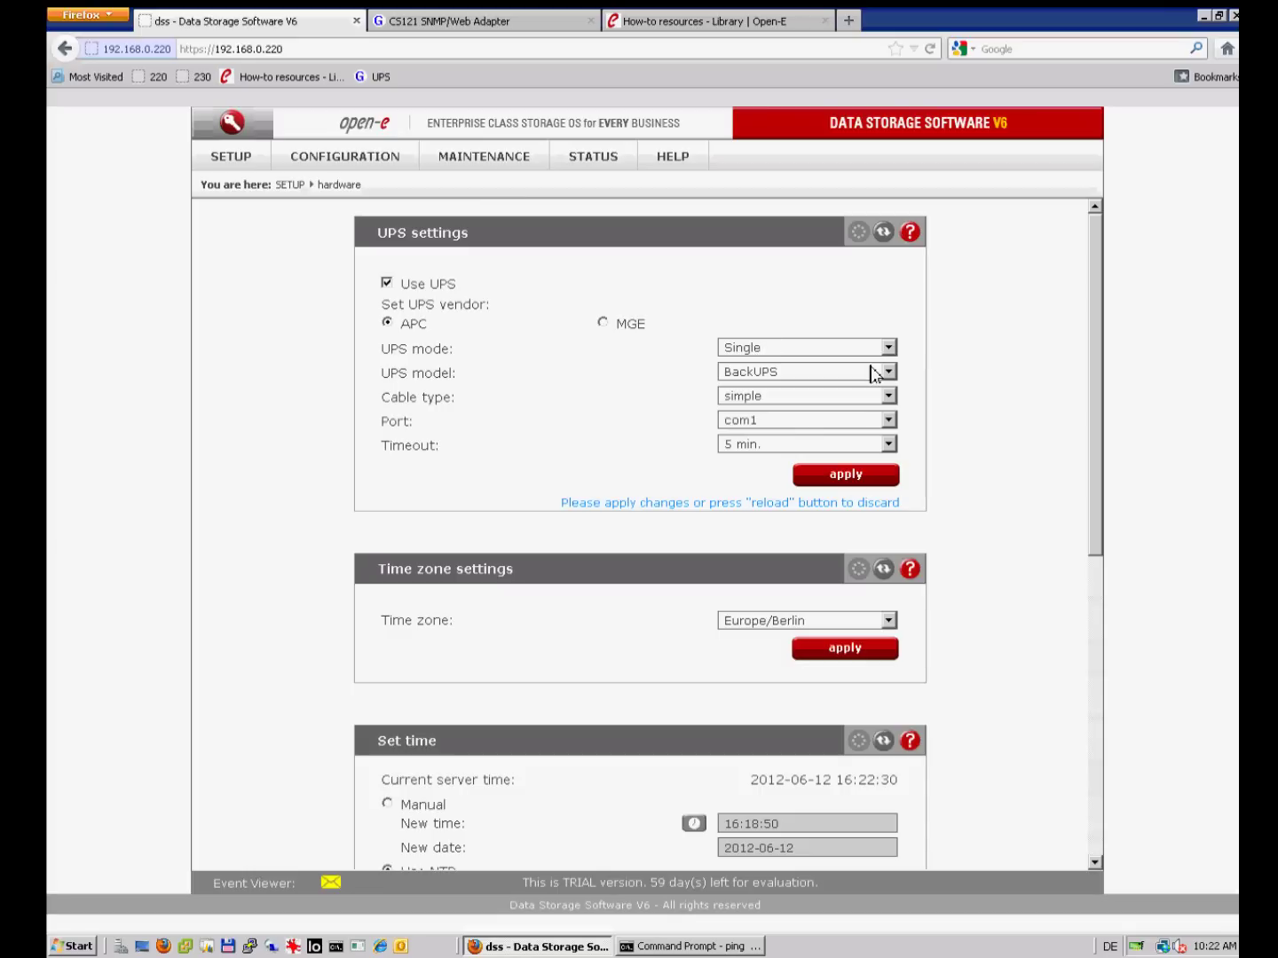
pyautogui.click(610, 326)
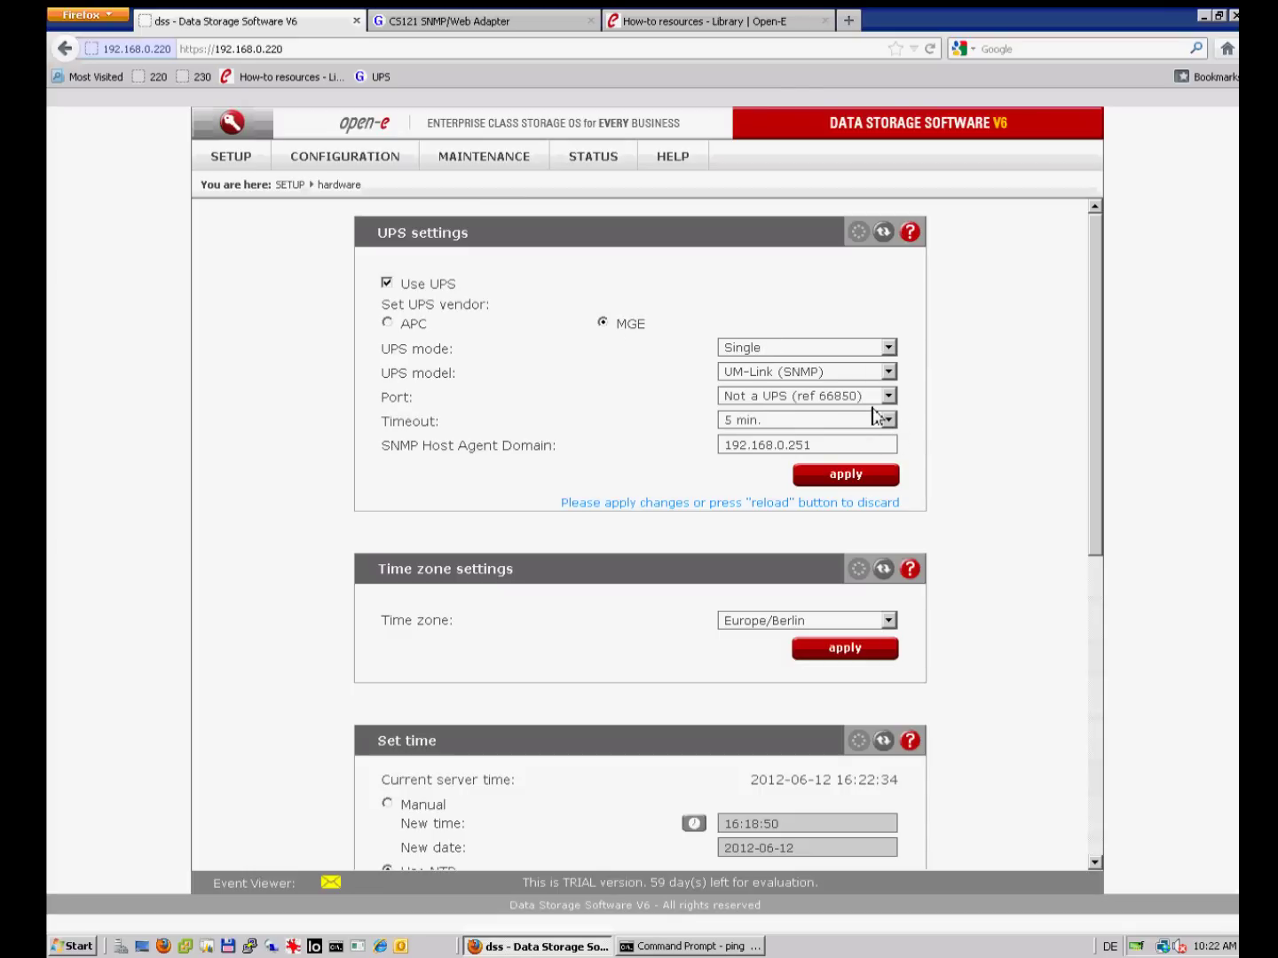
pyautogui.click(823, 481)
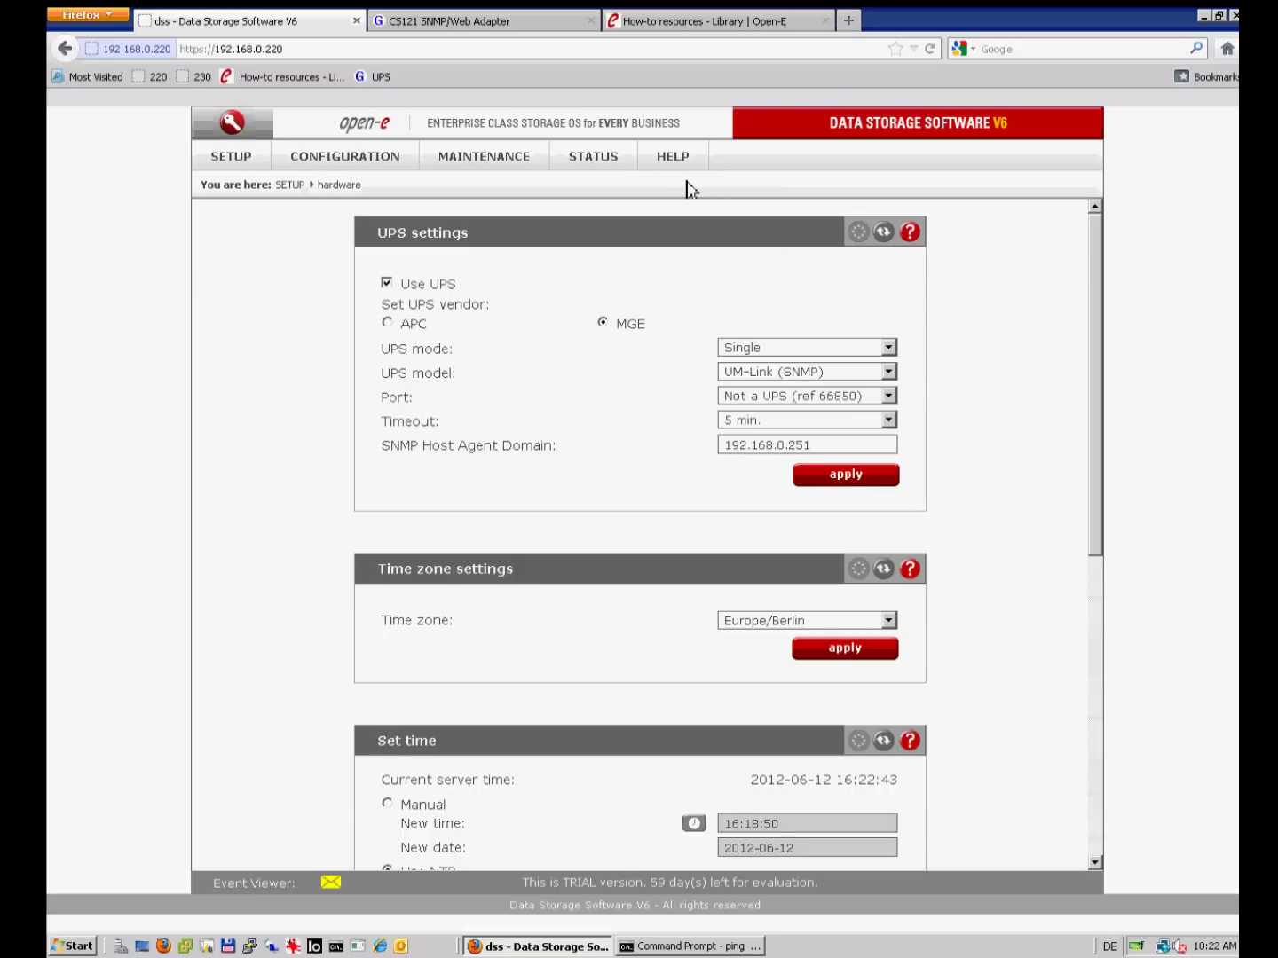
pyautogui.click(620, 164)
pyautogui.click(644, 282)
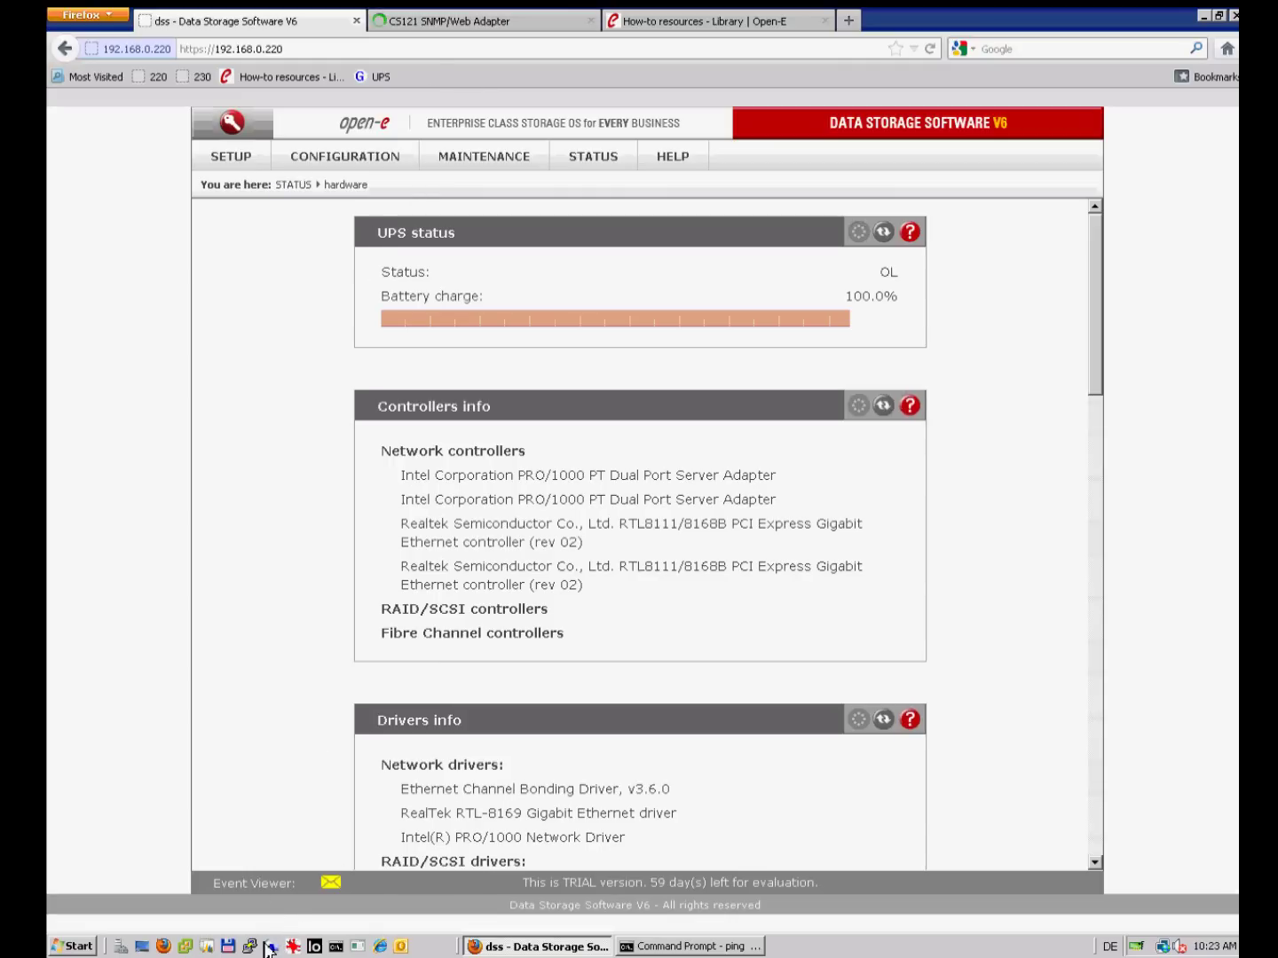
# - Remove all three events from the Event Viewer and close its window
pyautogui.click(330, 888)
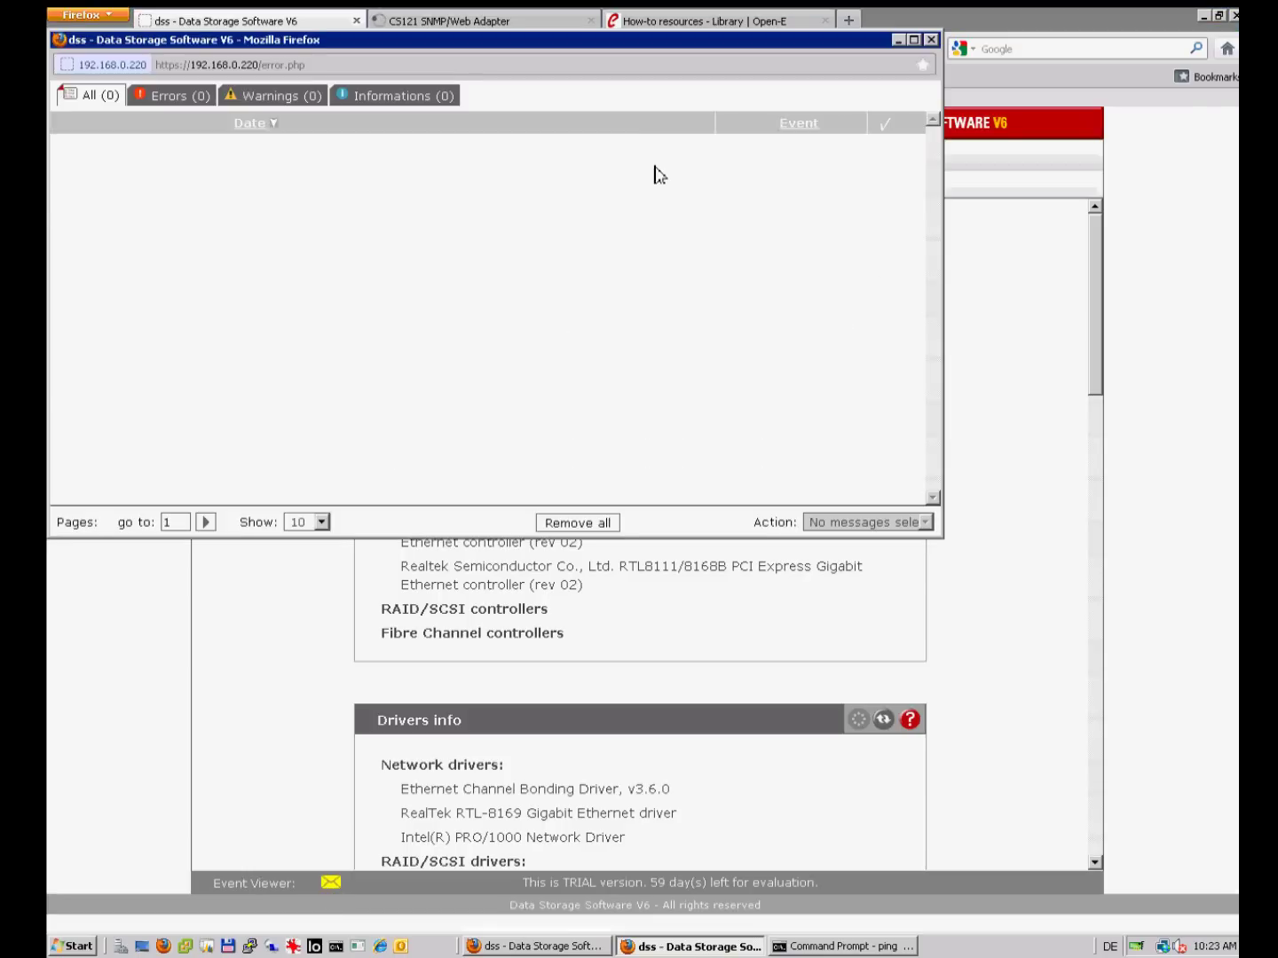
pyautogui.click(572, 523)
pyautogui.click(470, 293)
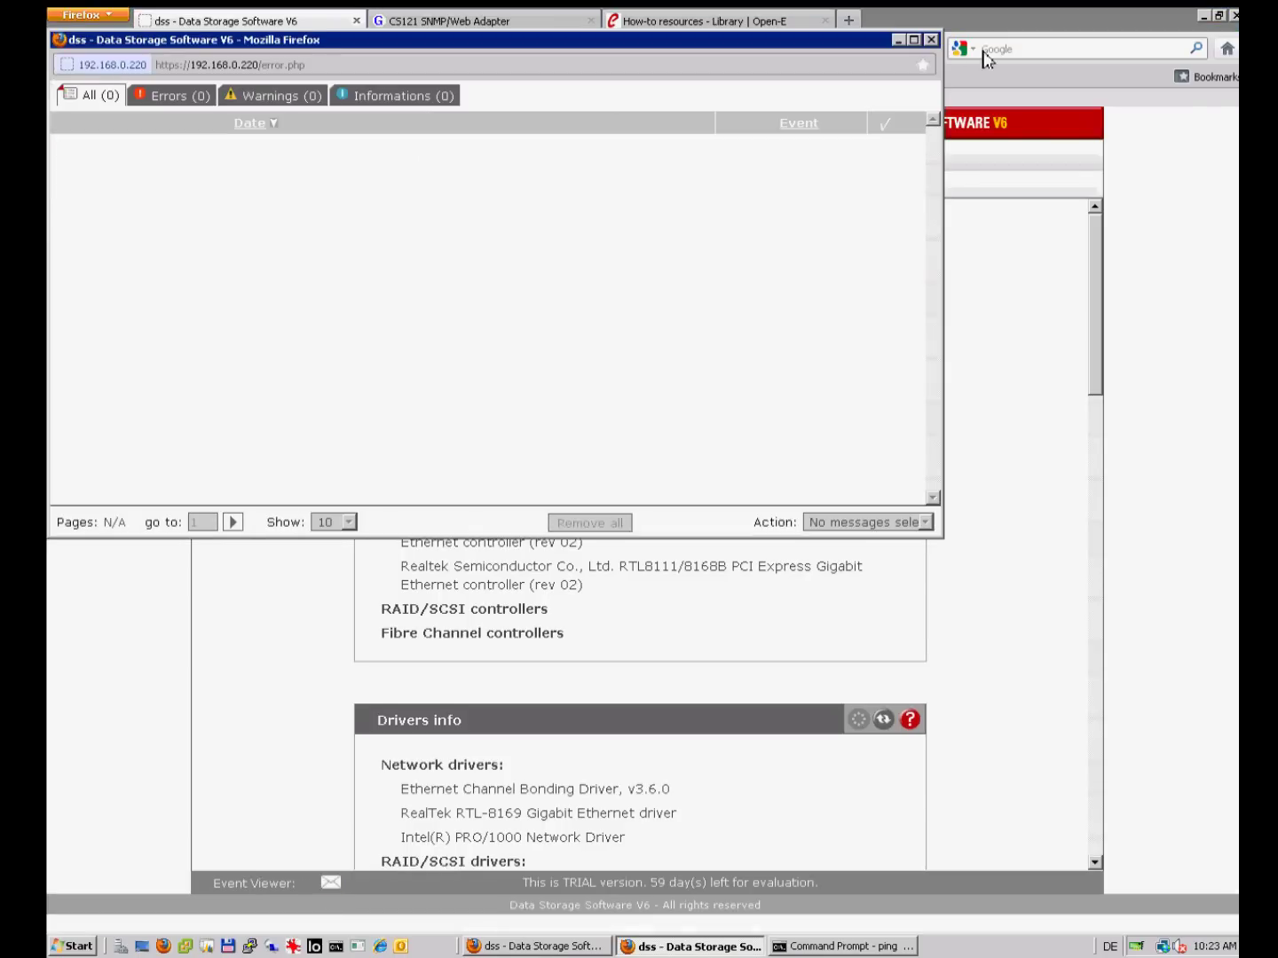
pyautogui.click(930, 41)
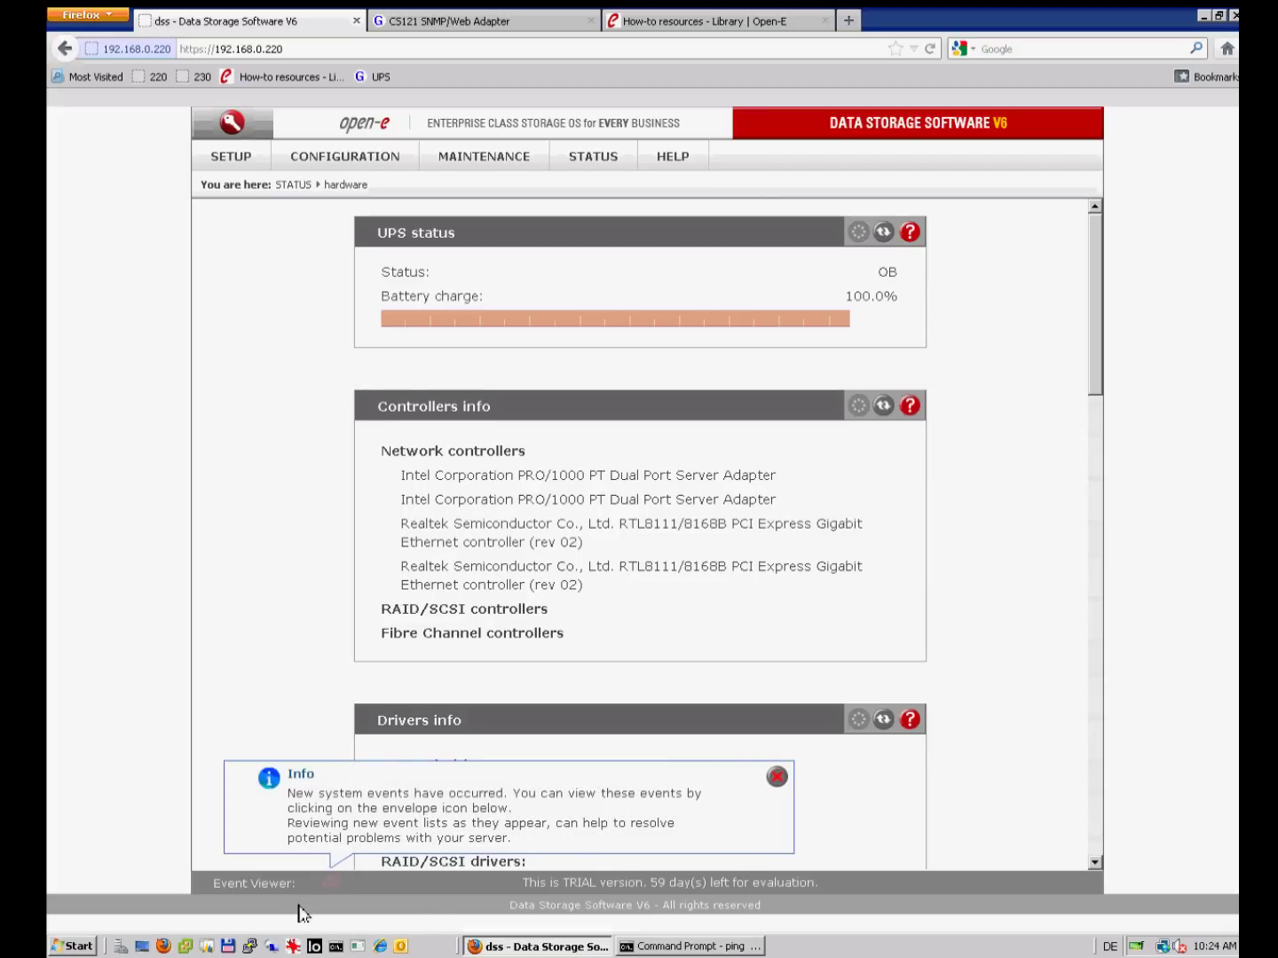
# - Read the new UPS-on-battery event, compare it with the CS121 adapter tab, then return
pyautogui.click(333, 890)
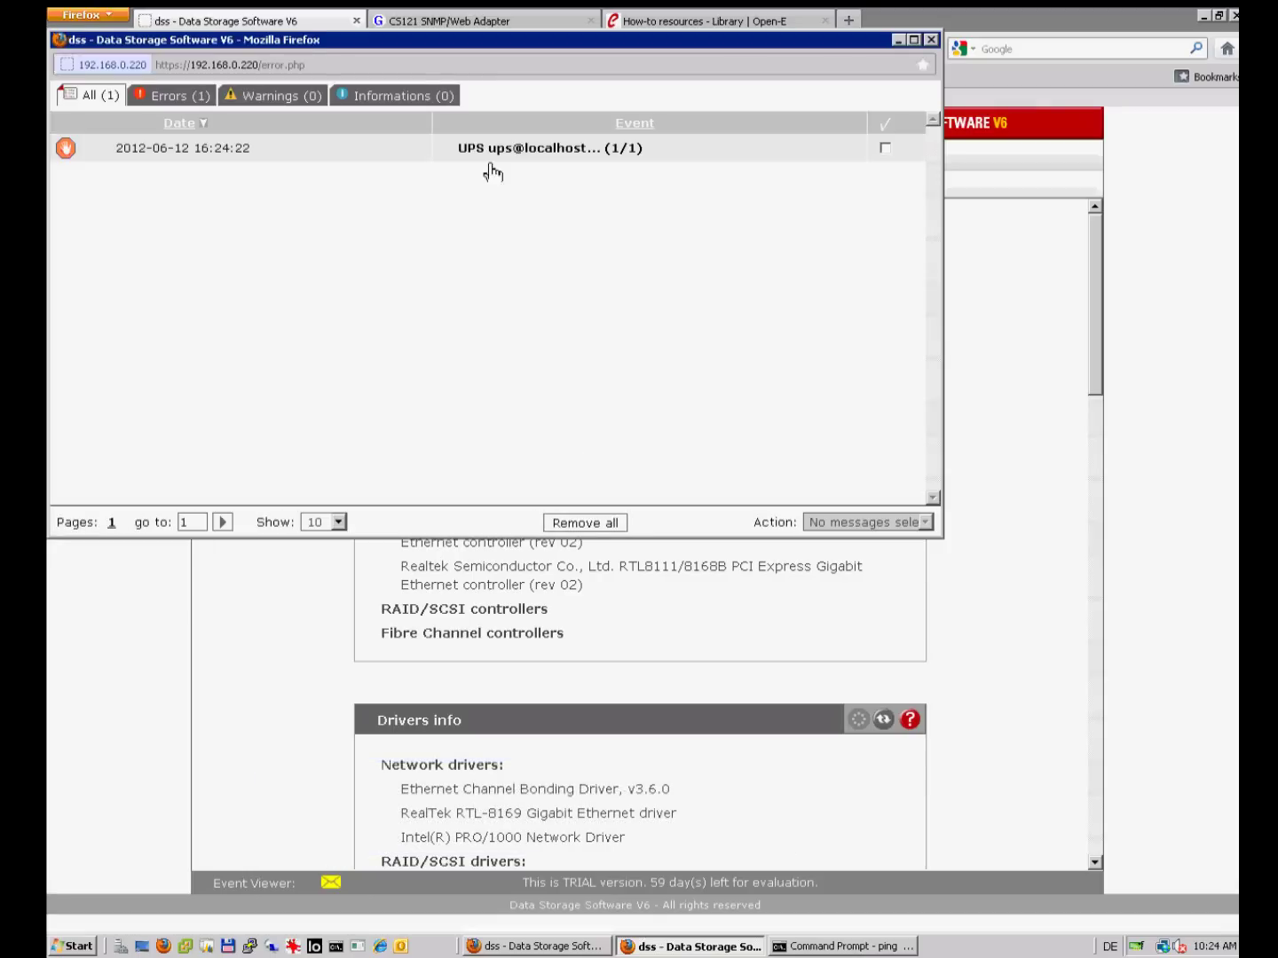
pyautogui.click(539, 149)
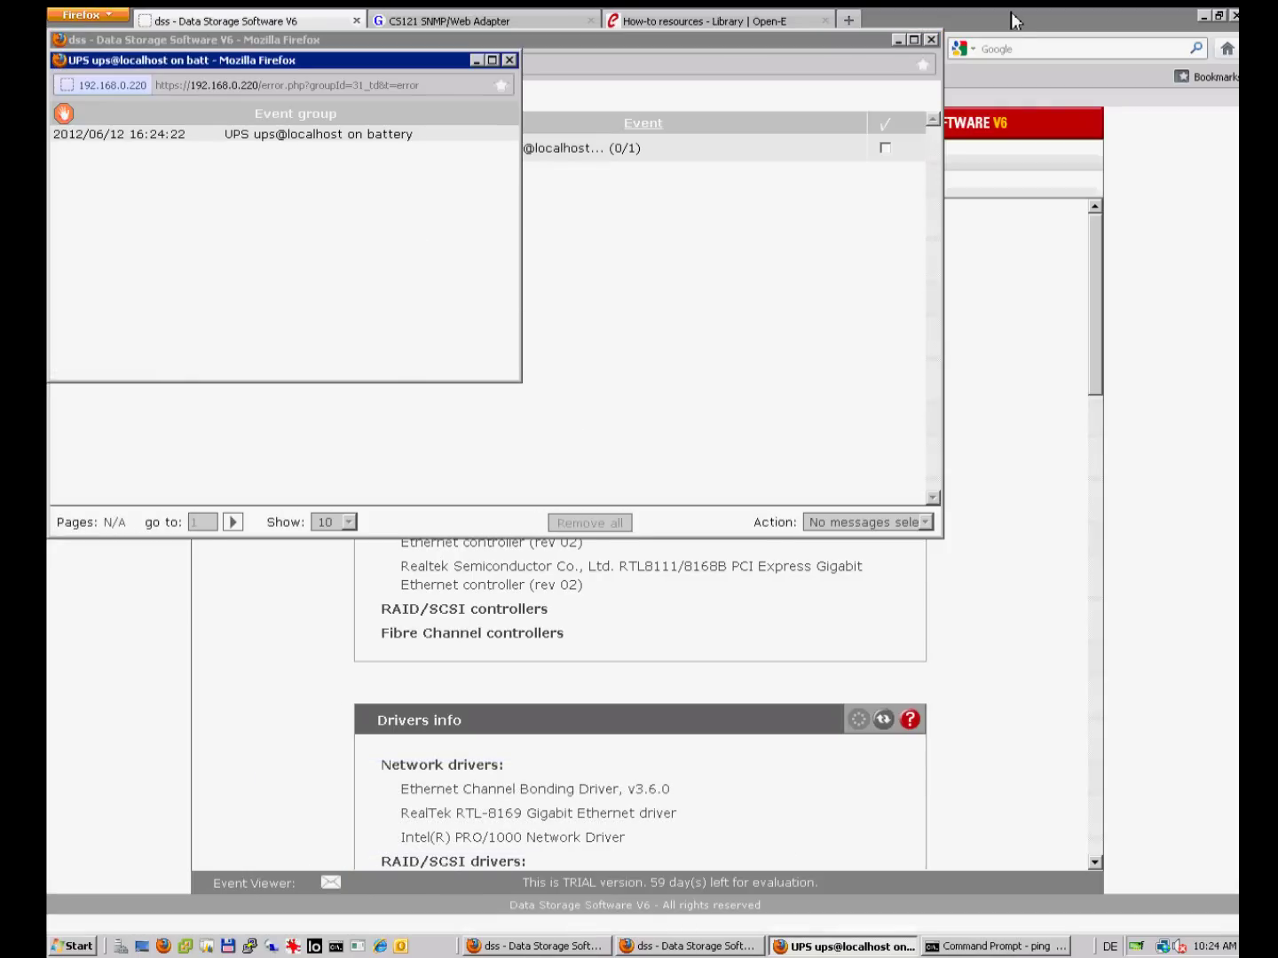
pyautogui.click(347, 20)
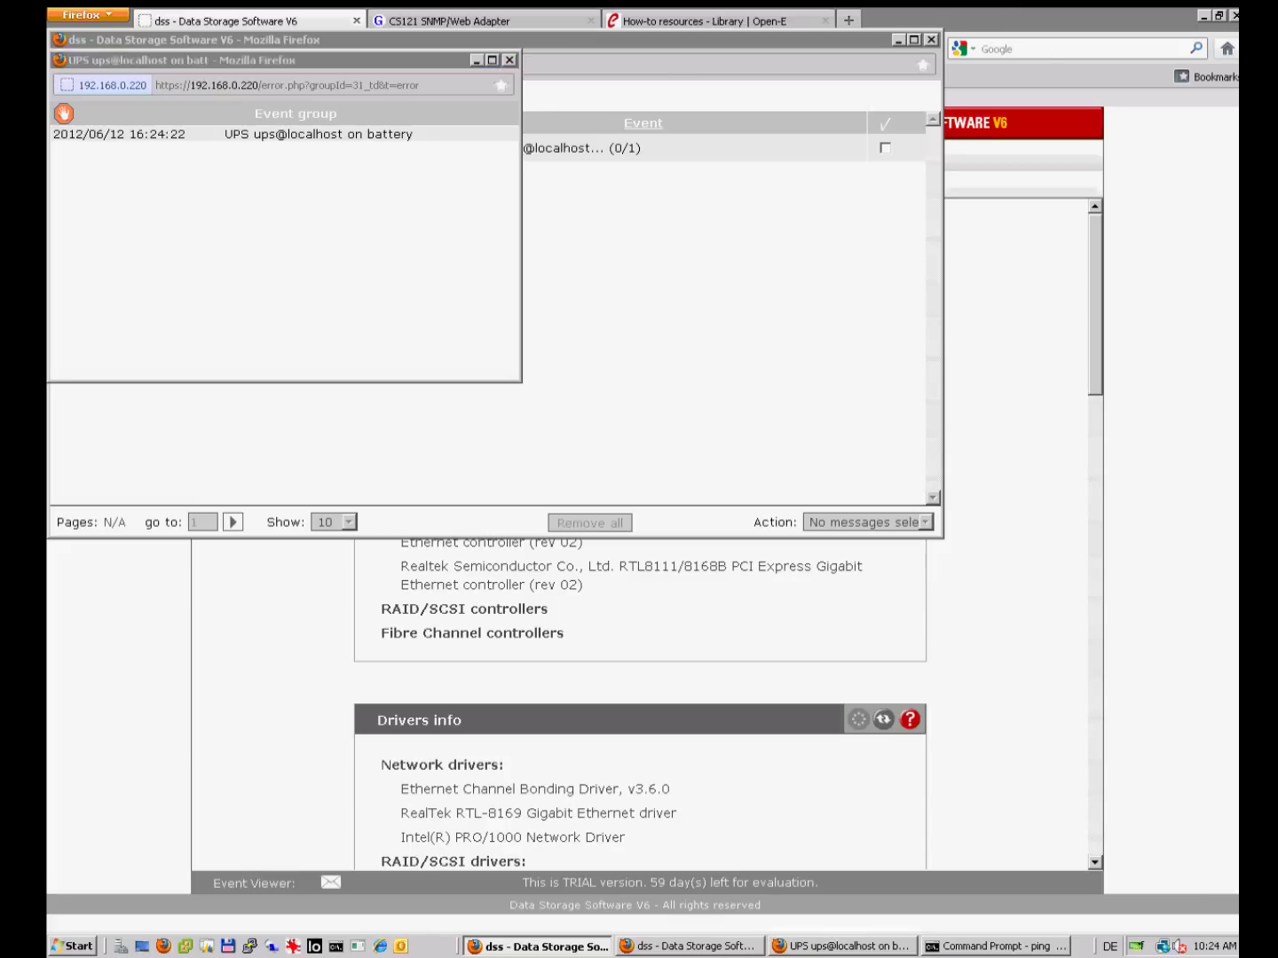
pyautogui.click(491, 27)
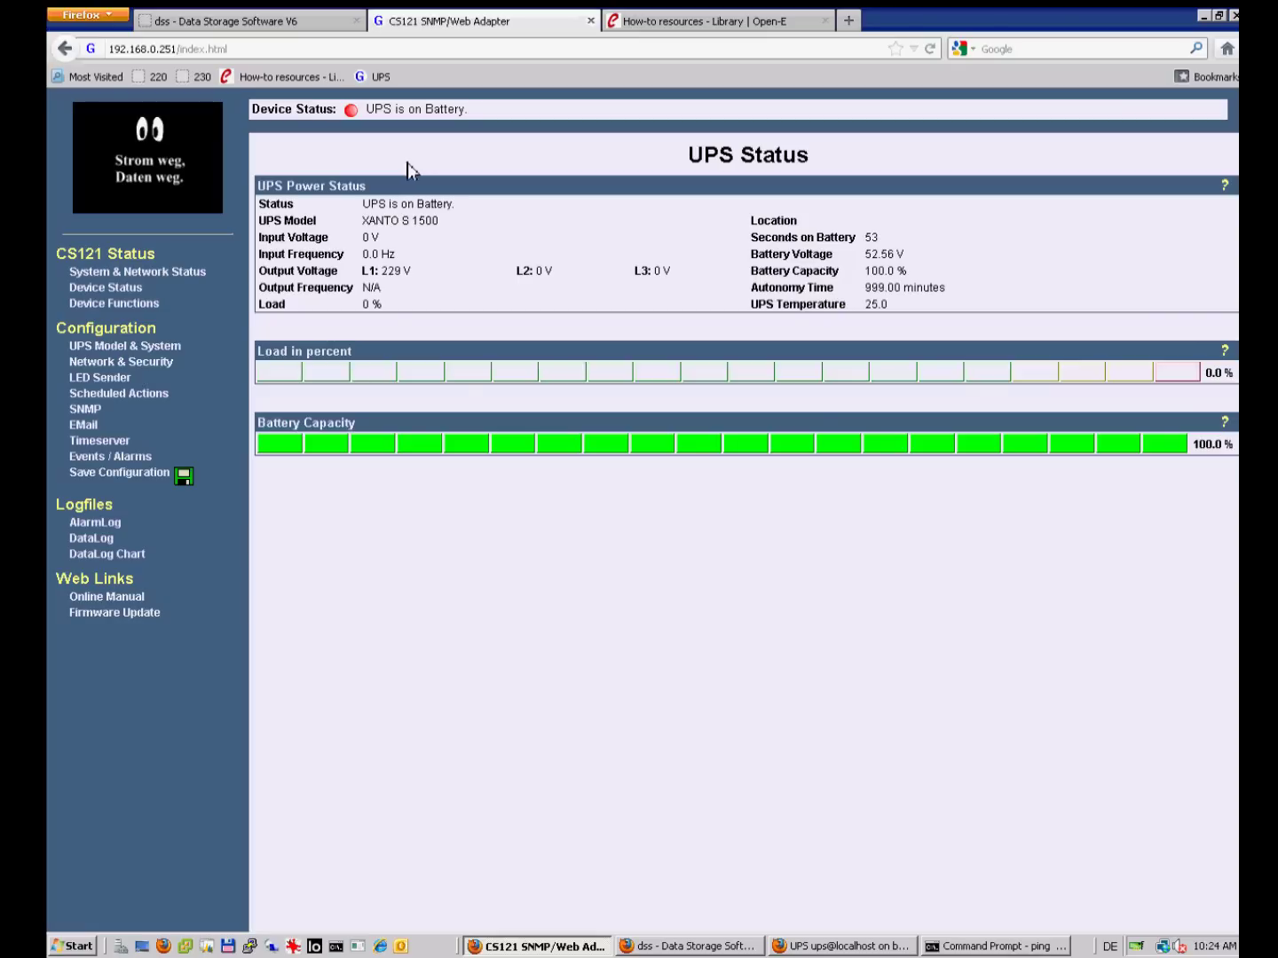
pyautogui.click(300, 28)
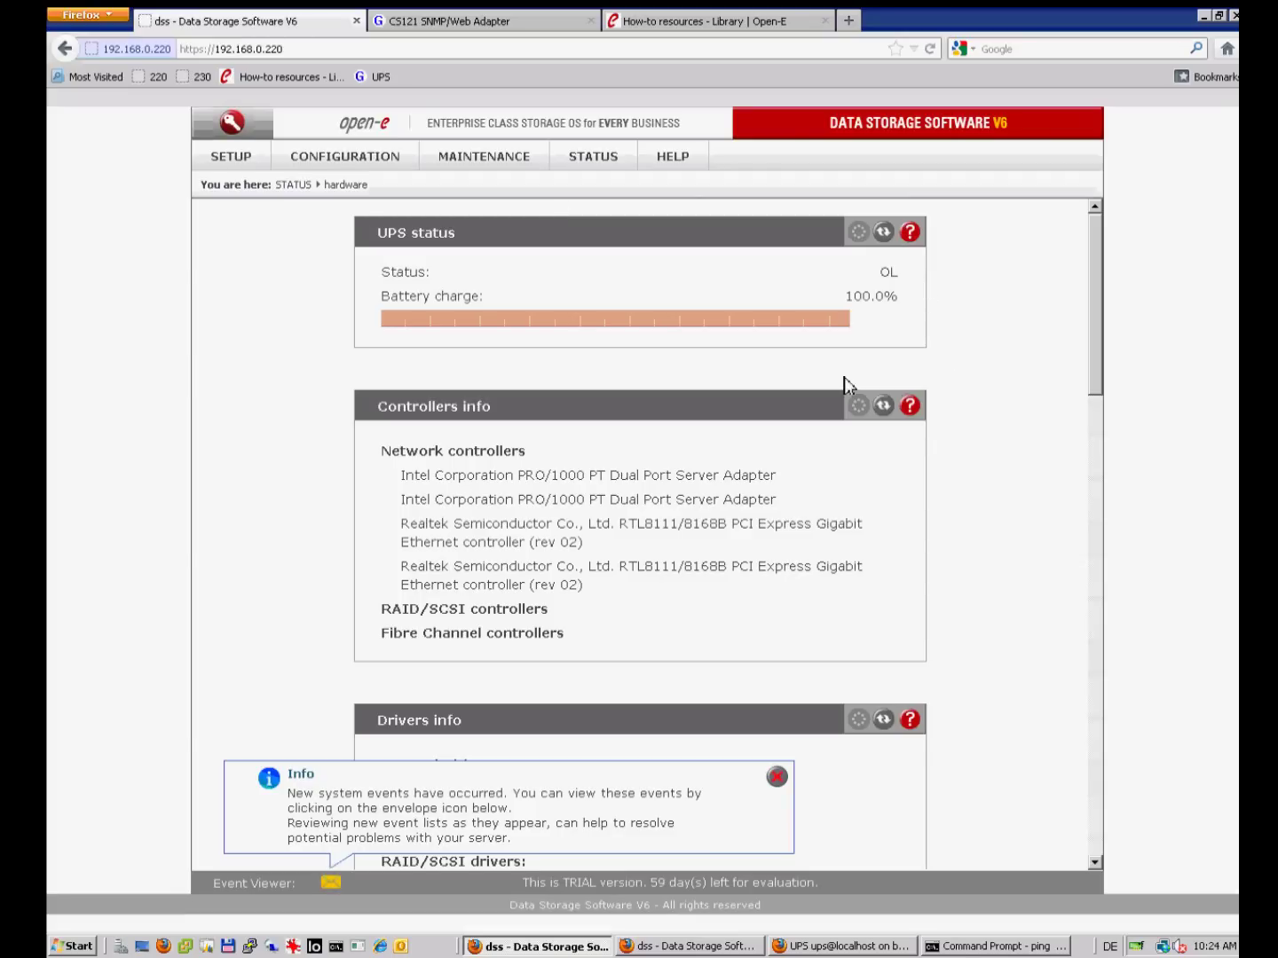
# - Read the newest UPS event reporting line power, then close the details and Event Viewer
pyautogui.click(333, 886)
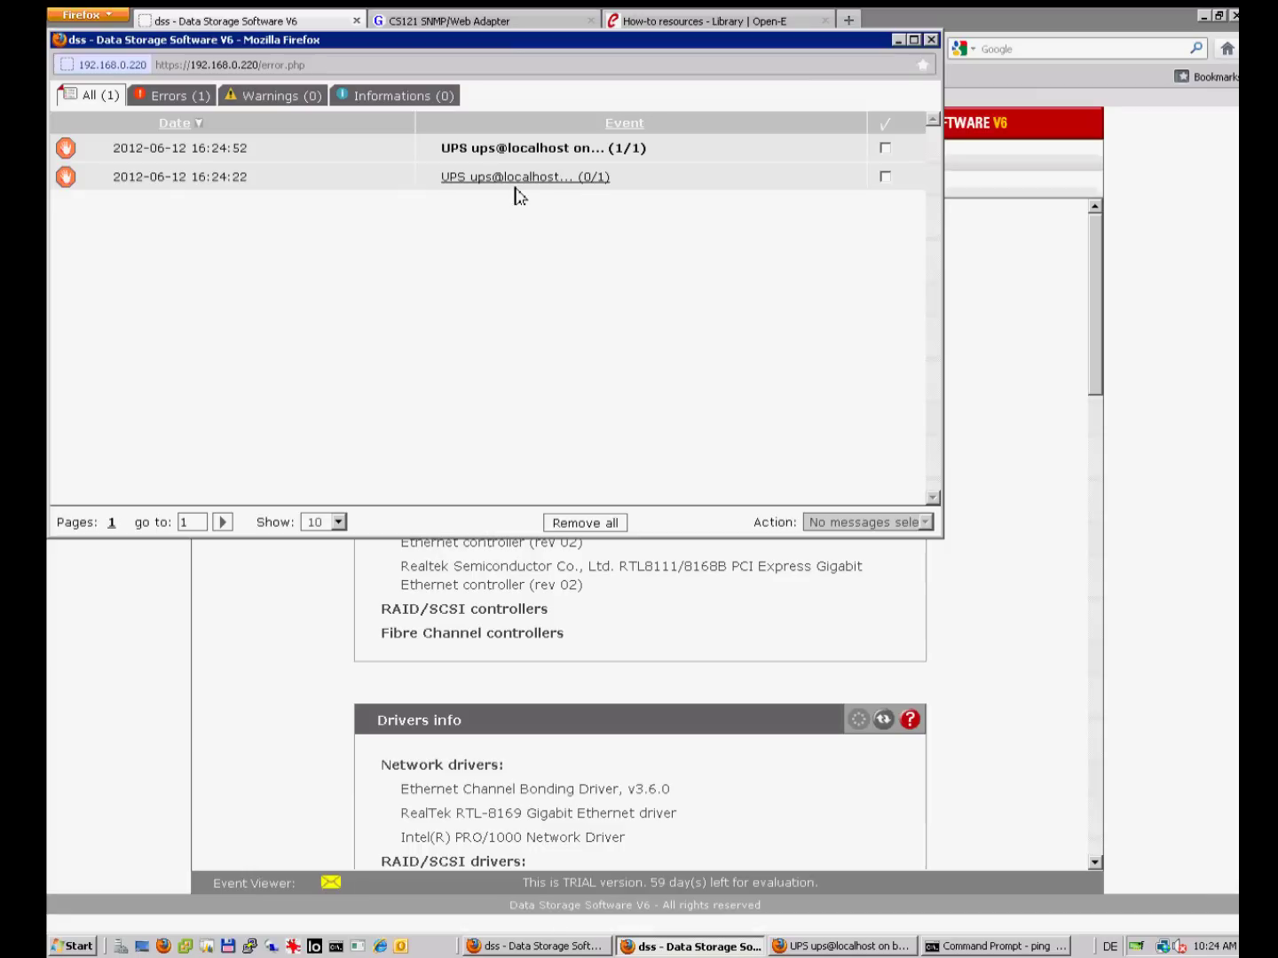
pyautogui.click(477, 153)
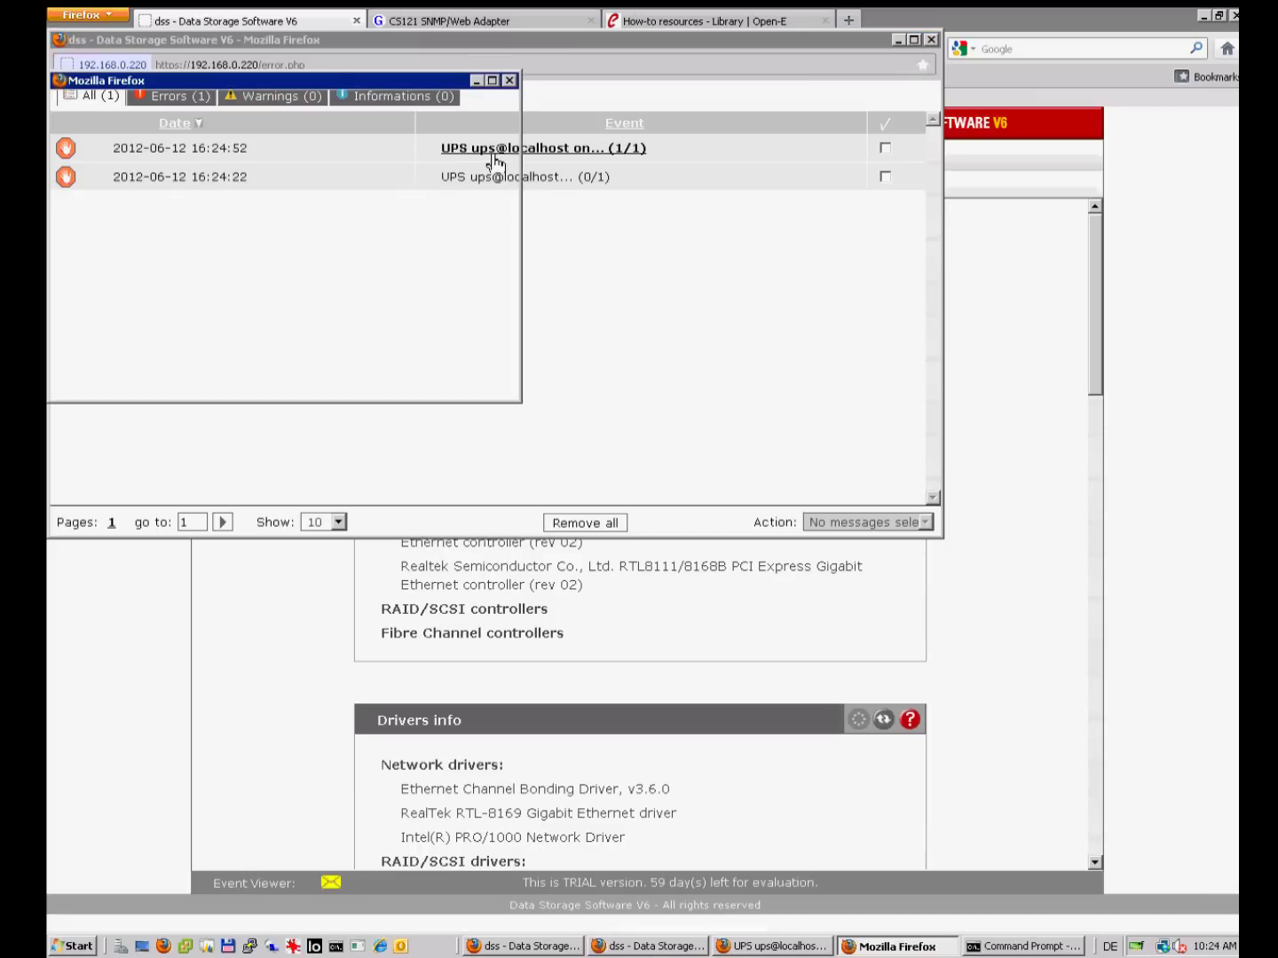
pyautogui.moveTo(432, 156); pyautogui.dragTo(300, 159)
pyautogui.click(289, 171)
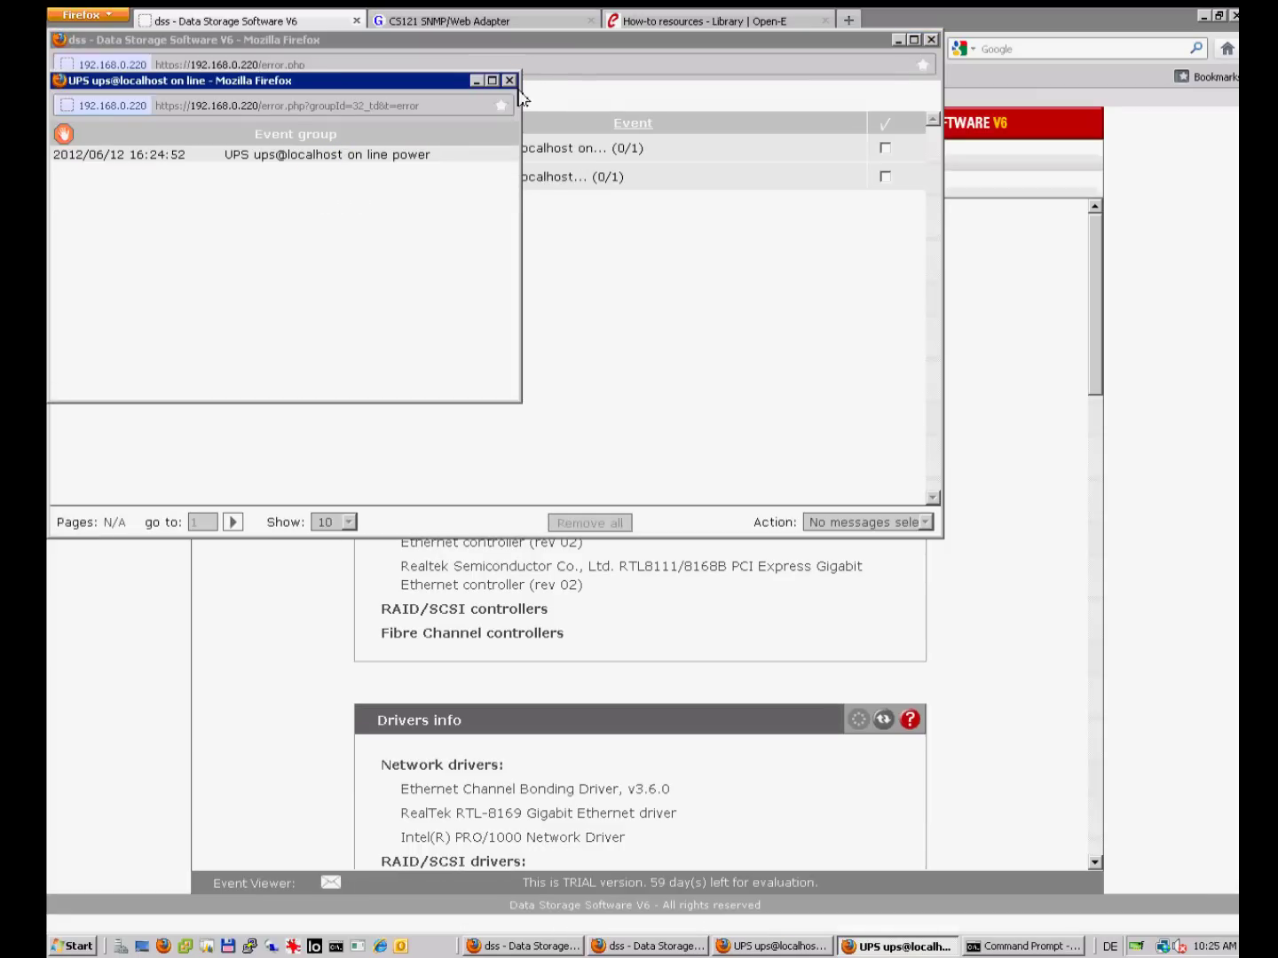
pyautogui.click(509, 80)
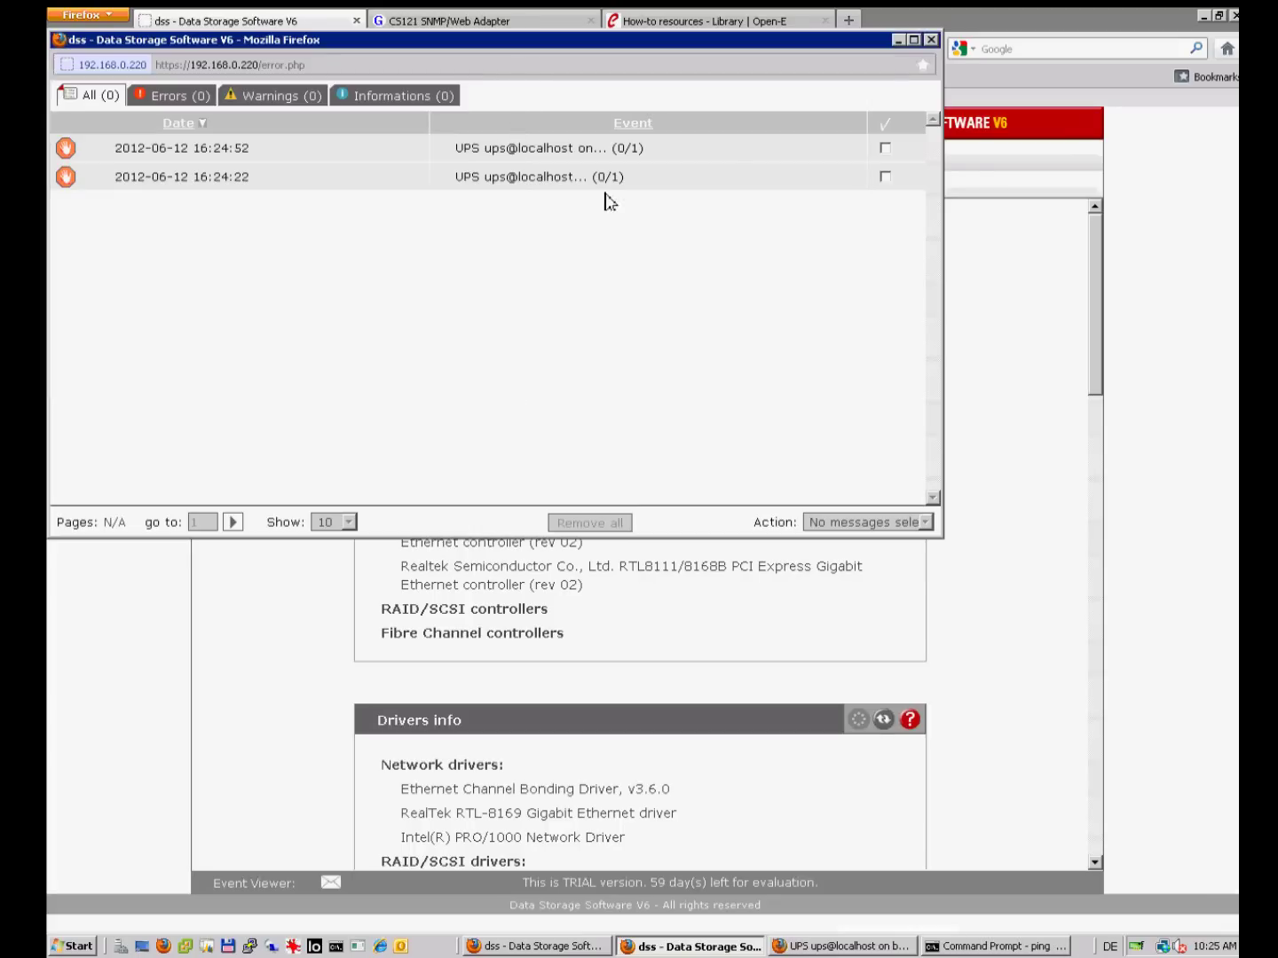
pyautogui.click(931, 39)
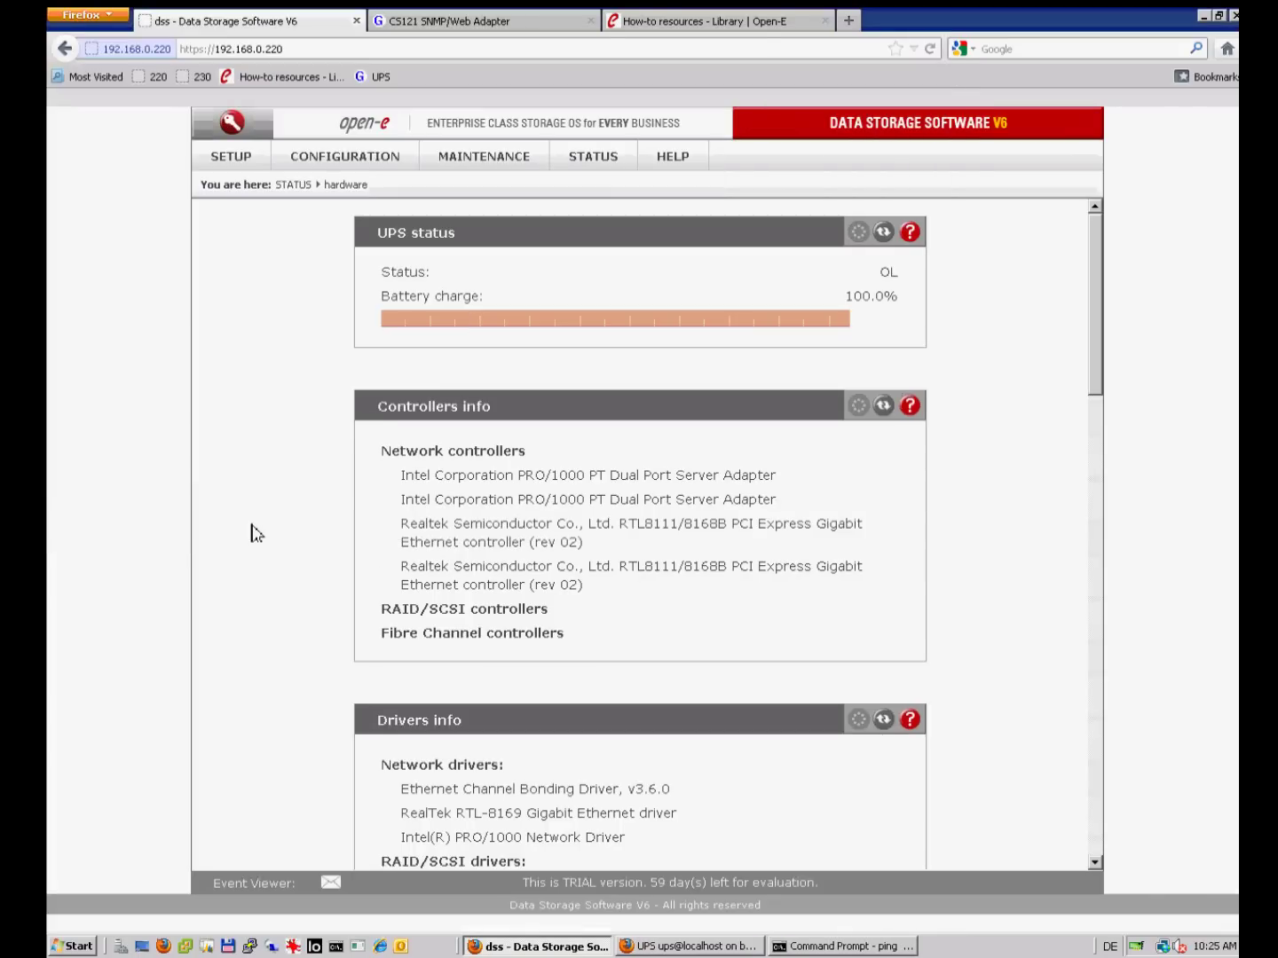
# - Revisit hardware setup, then return to hardware status showing the UPS OL at 100.0%
pyautogui.click(256, 162)
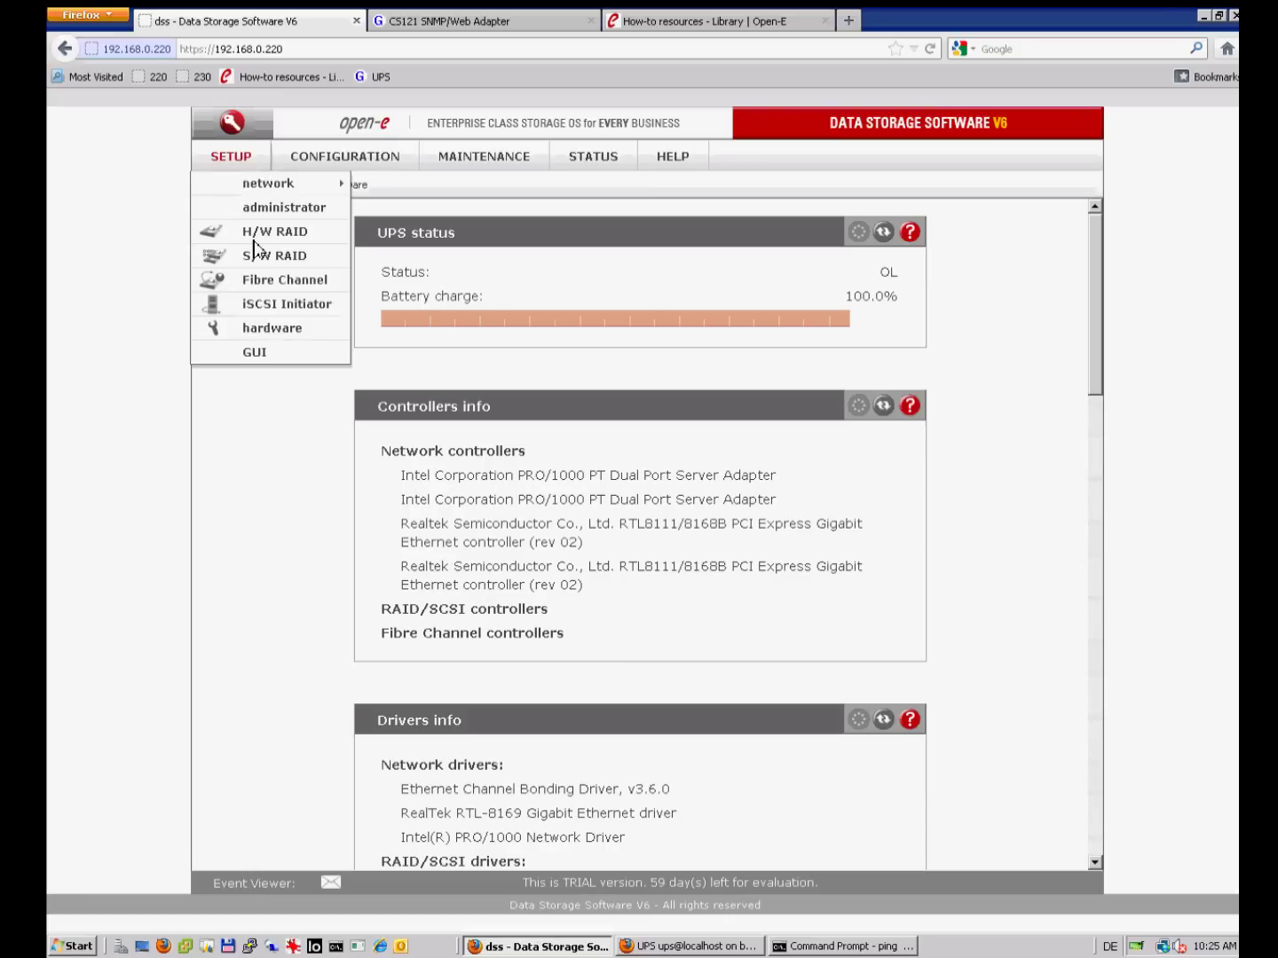
pyautogui.click(272, 331)
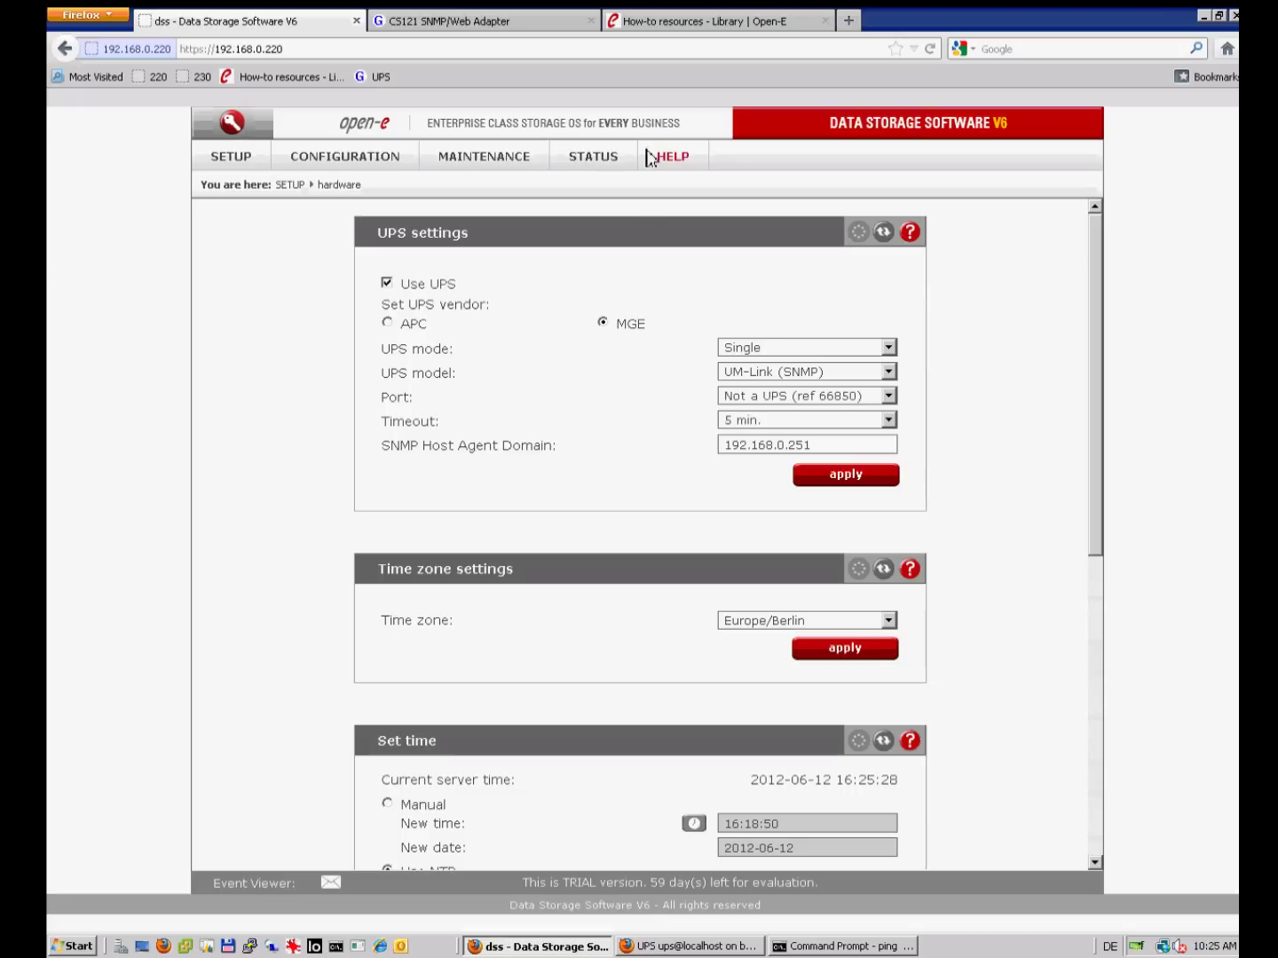
pyautogui.moveTo(603, 160)
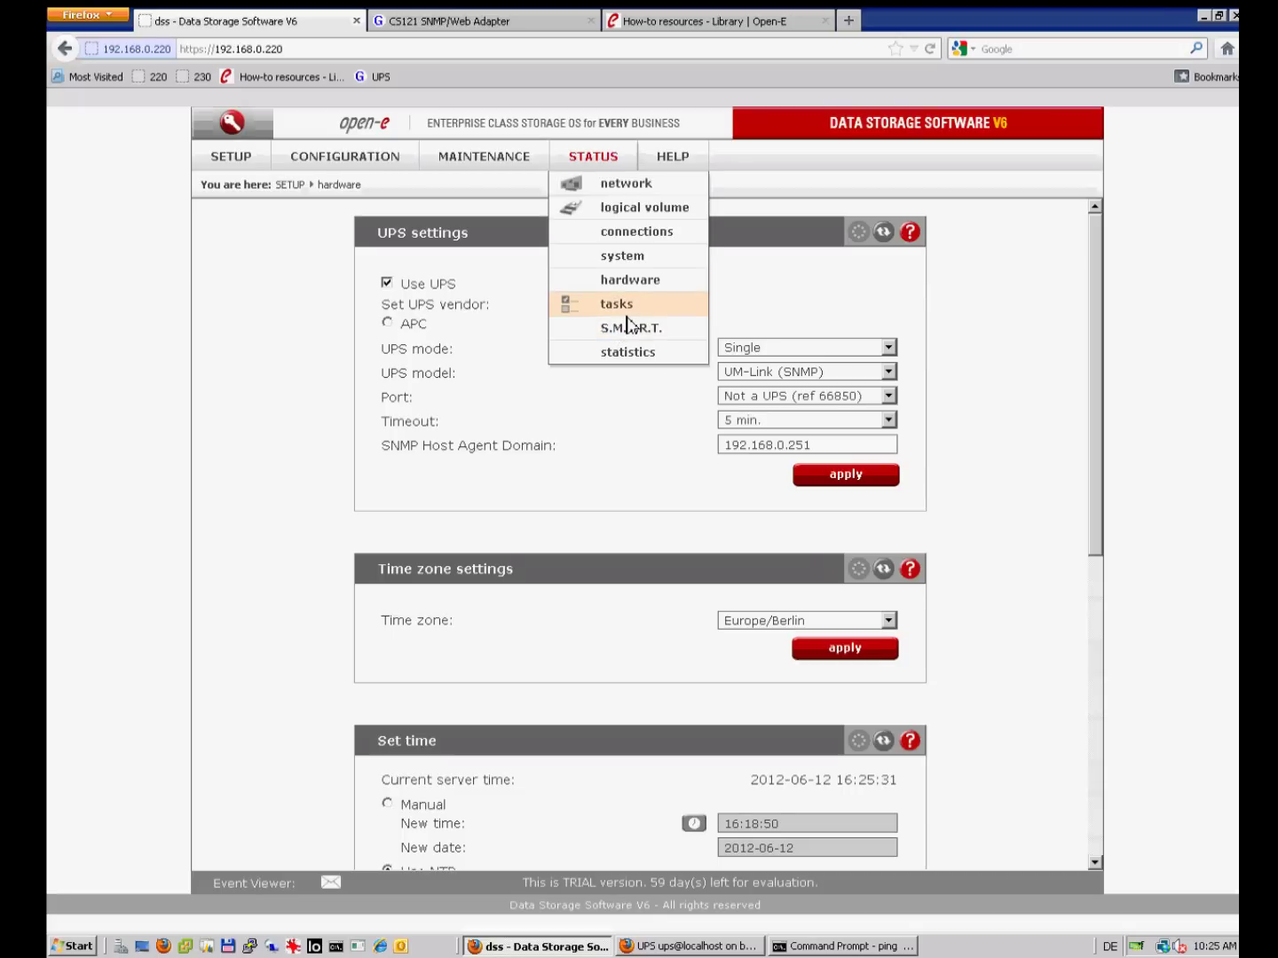
pyautogui.click(638, 280)
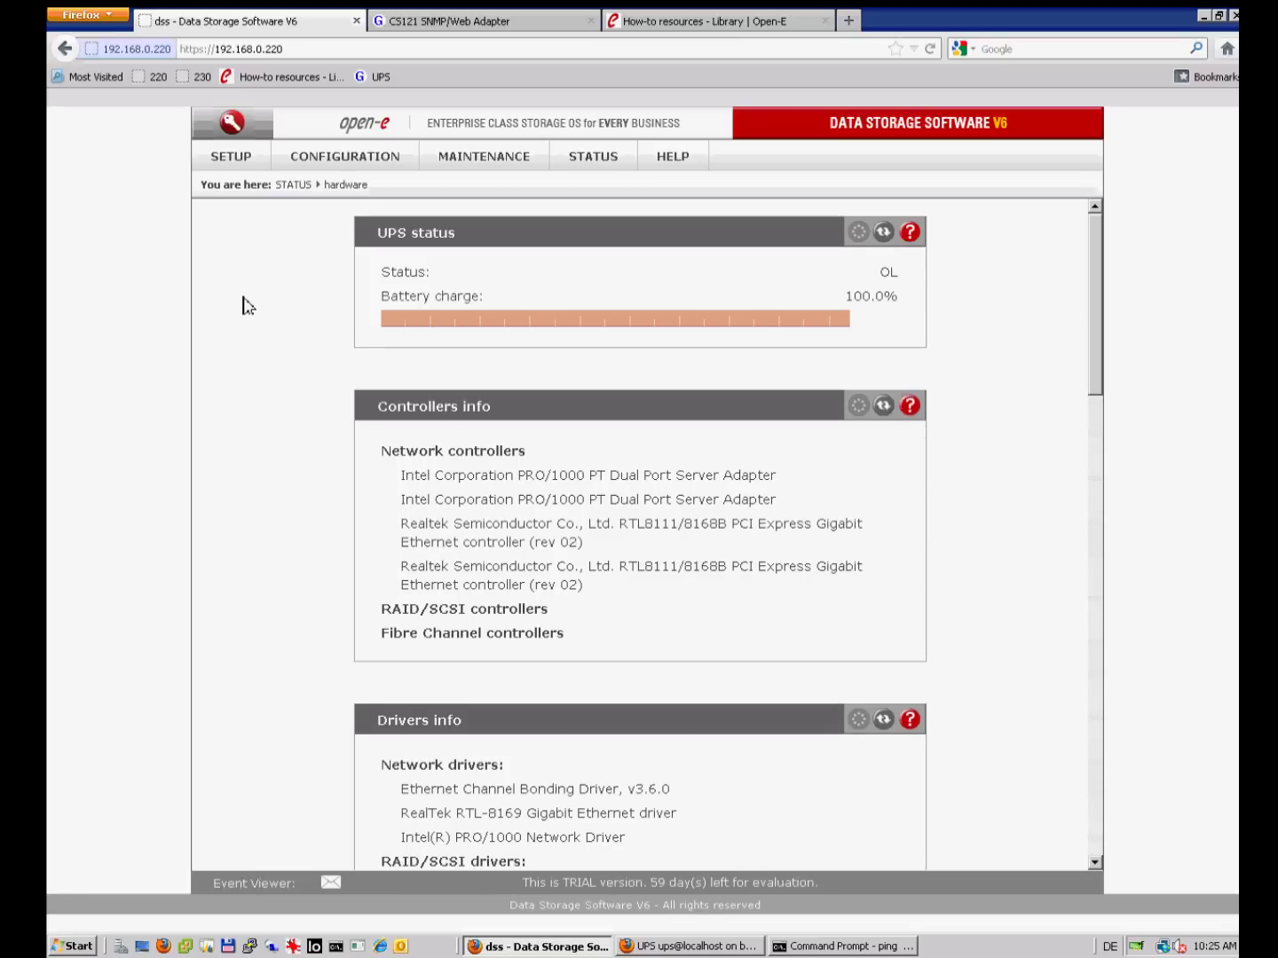
pyautogui.click(332, 175)
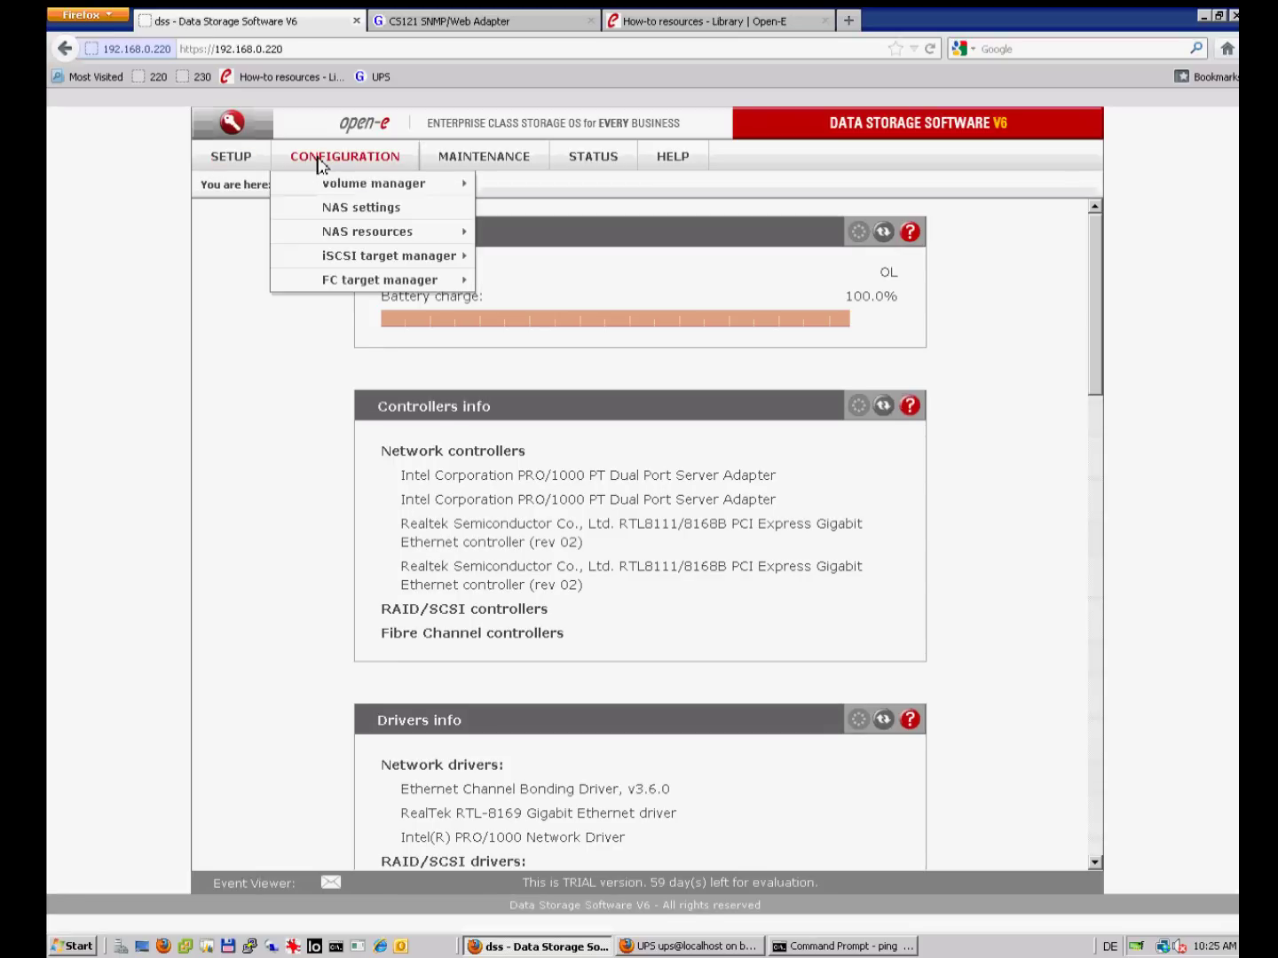
# - Open the administrator page and scroll through its SNMP, remote console and CLI/API panels
pyautogui.moveTo(254, 162)
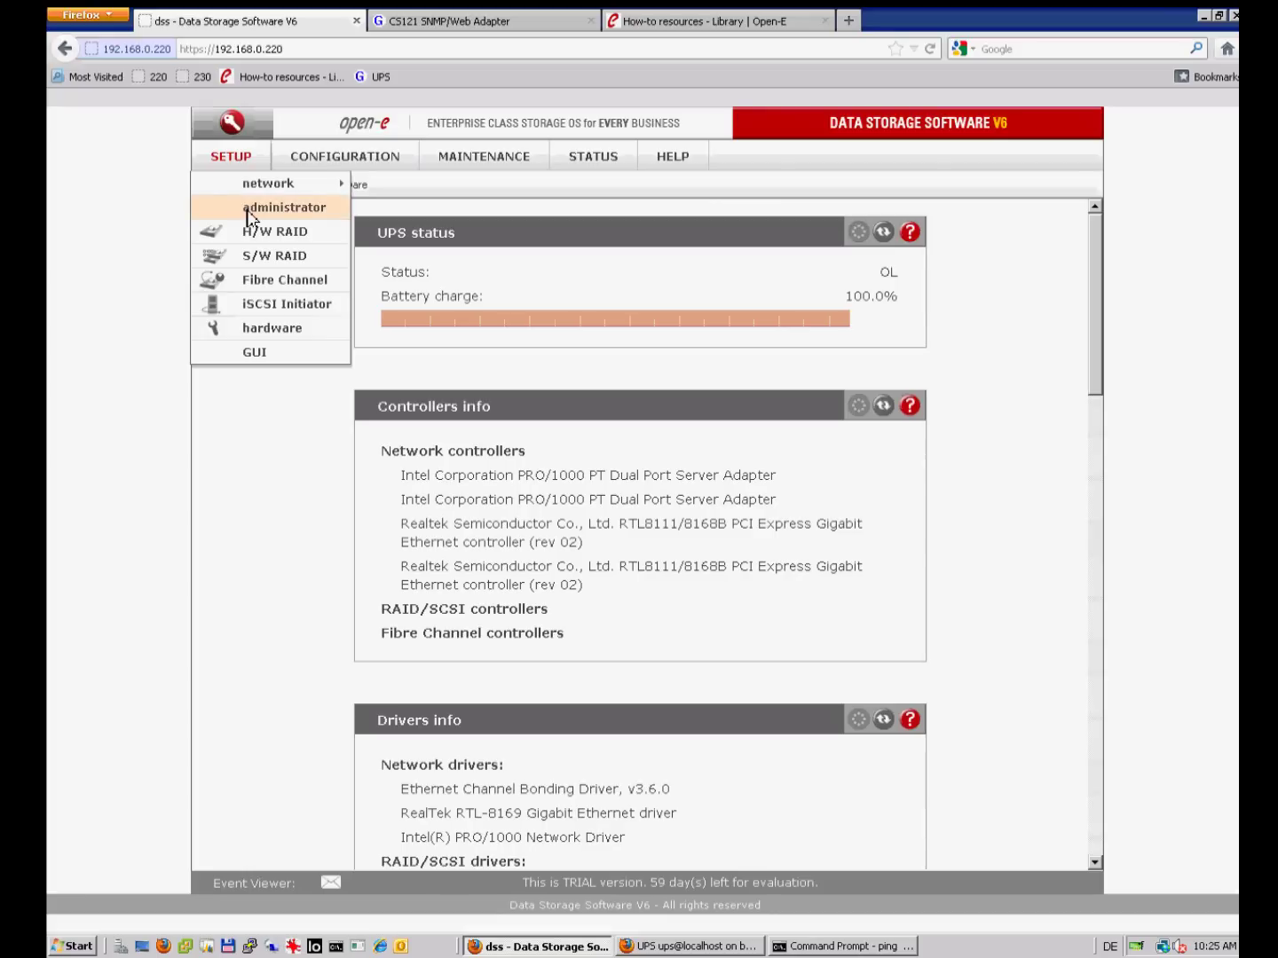
pyautogui.click(250, 211)
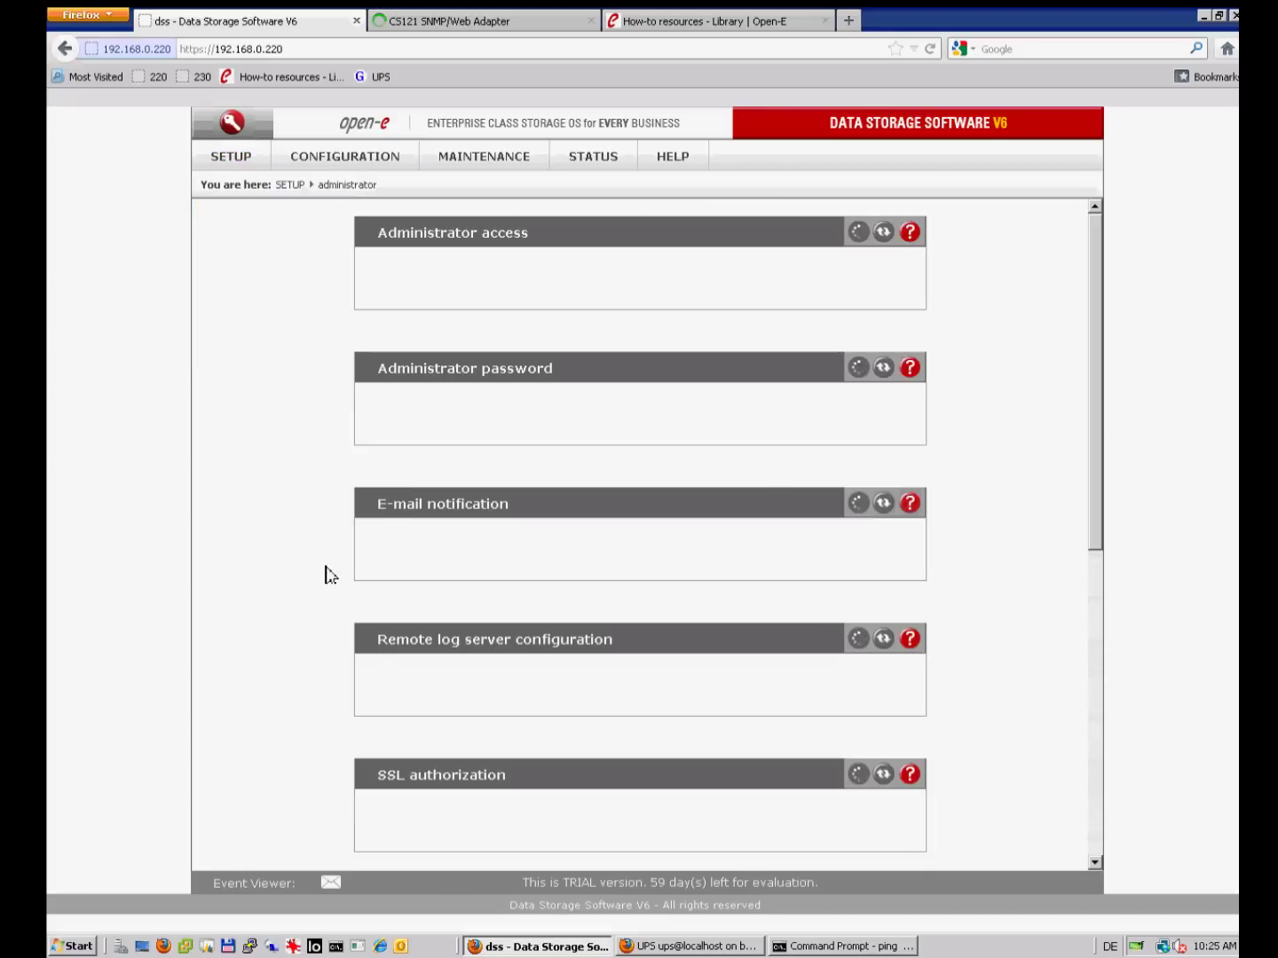
pyautogui.scroll(-1, 285, 593)
pyautogui.scroll(-3, 286, 592)
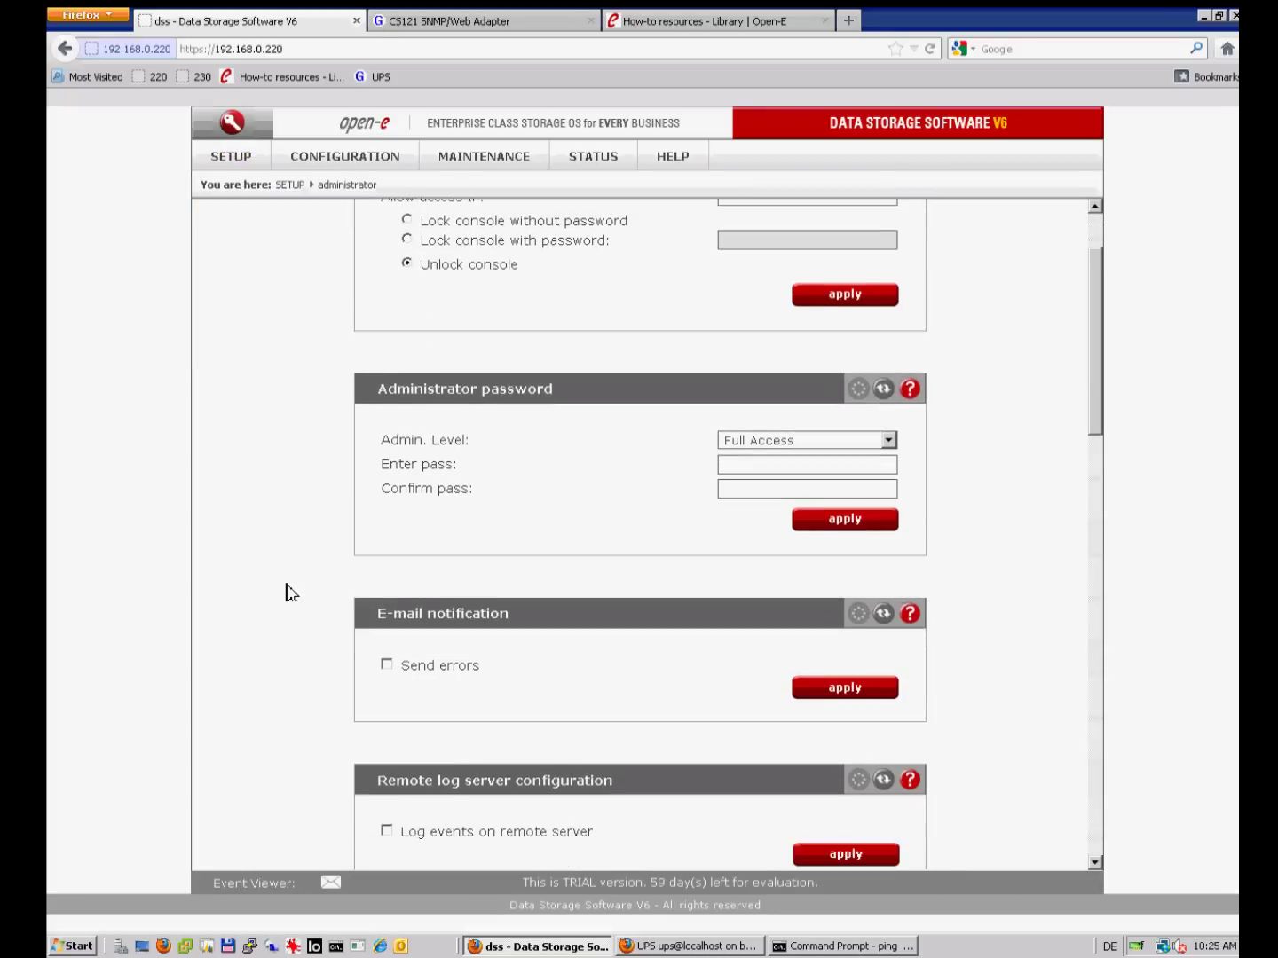
pyautogui.scroll(-10, 281, 596)
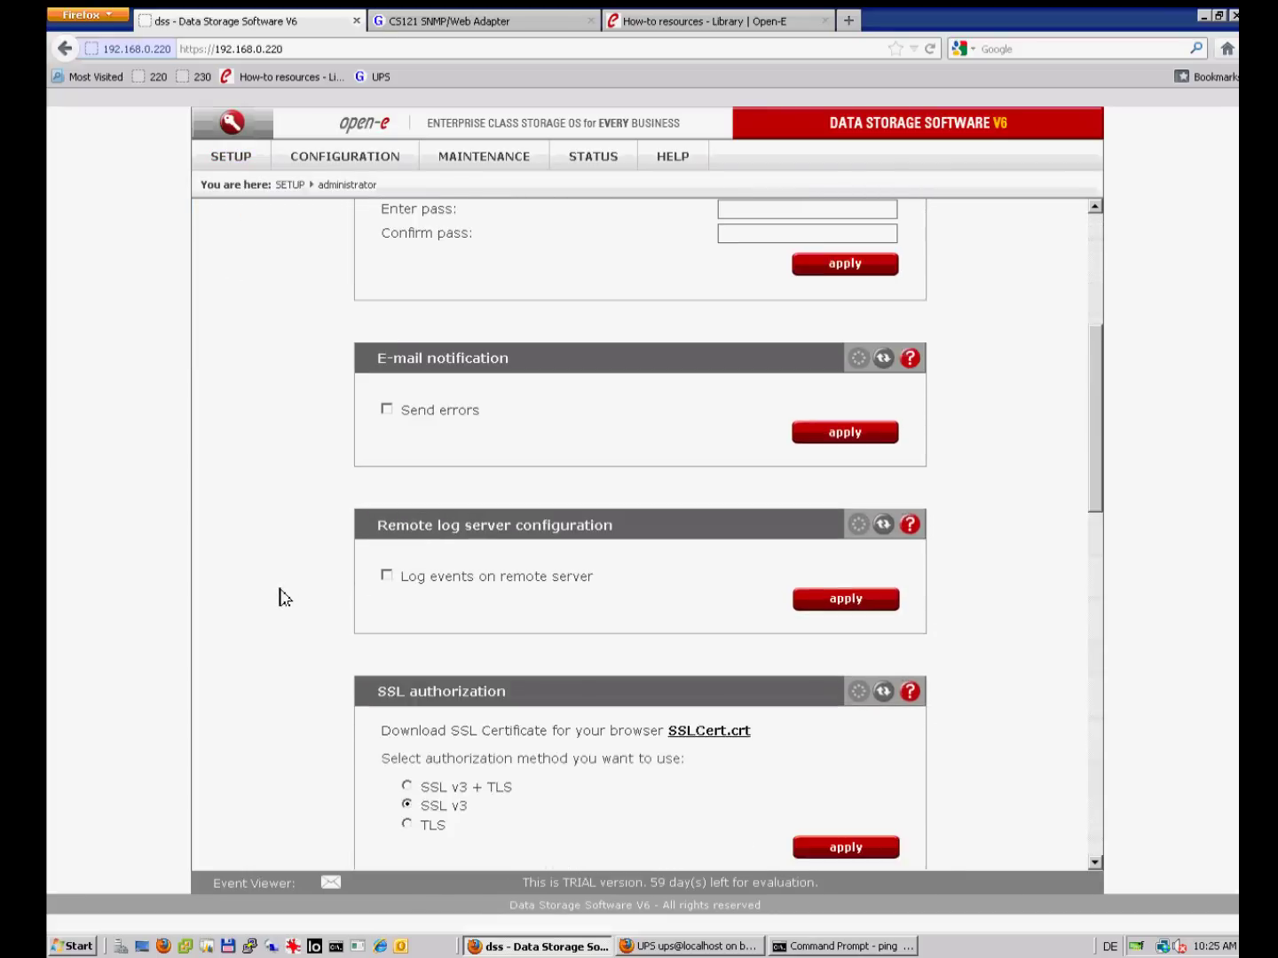
pyautogui.scroll(-5, 562, 456)
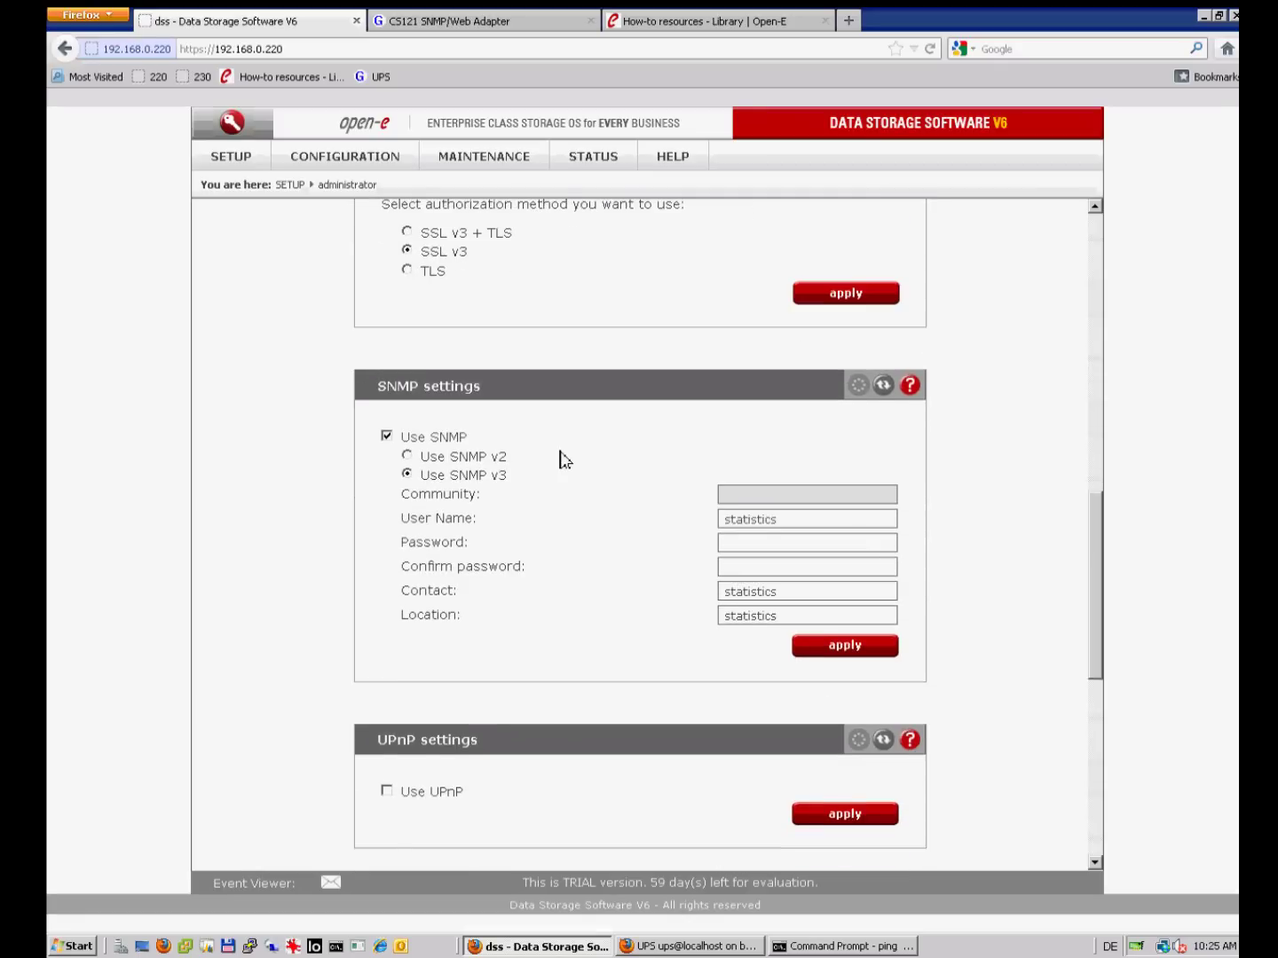
pyautogui.scroll(-4, 696, 342)
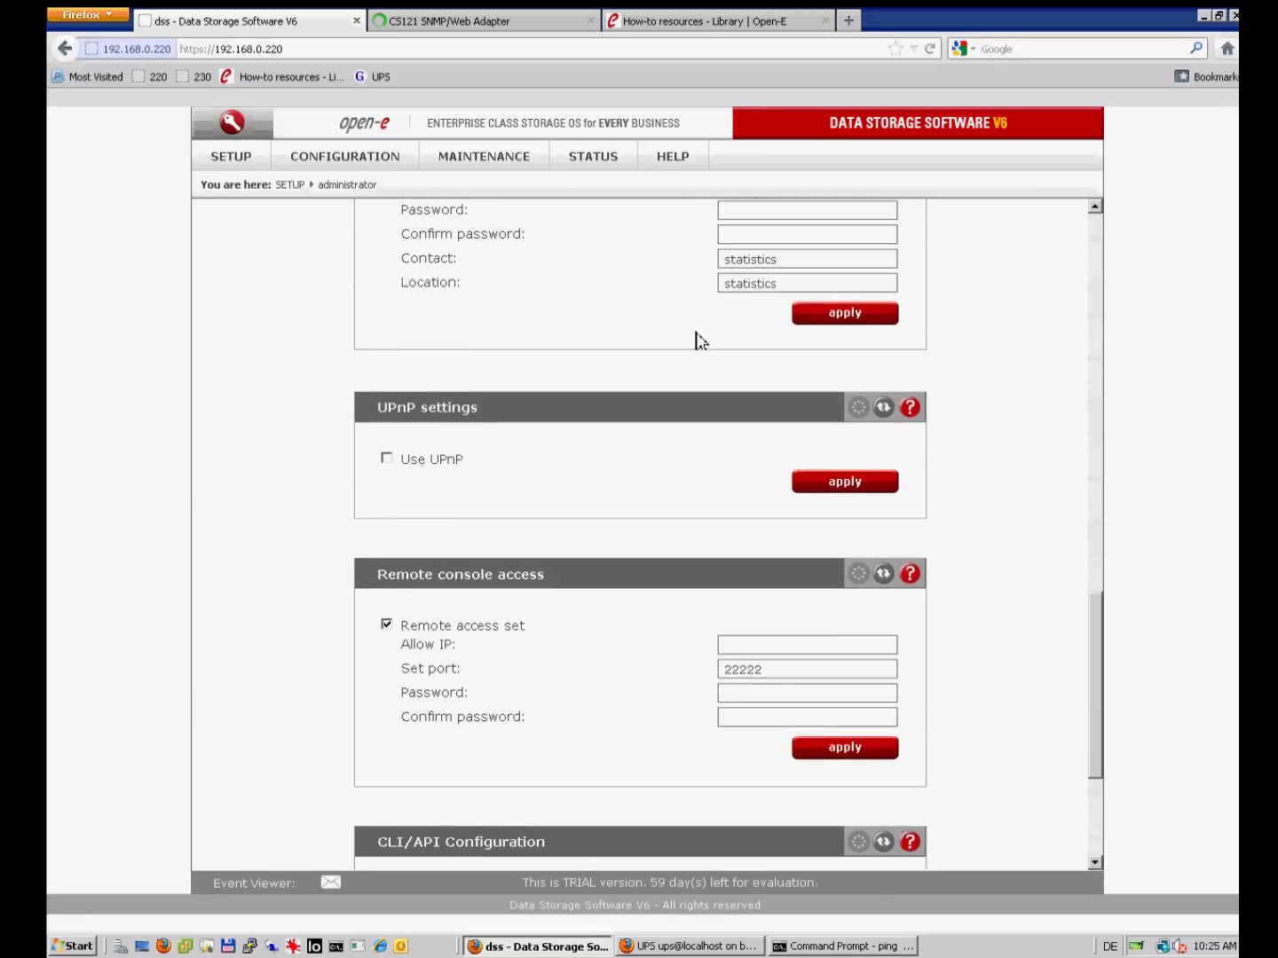
pyautogui.scroll(3, 586, 479)
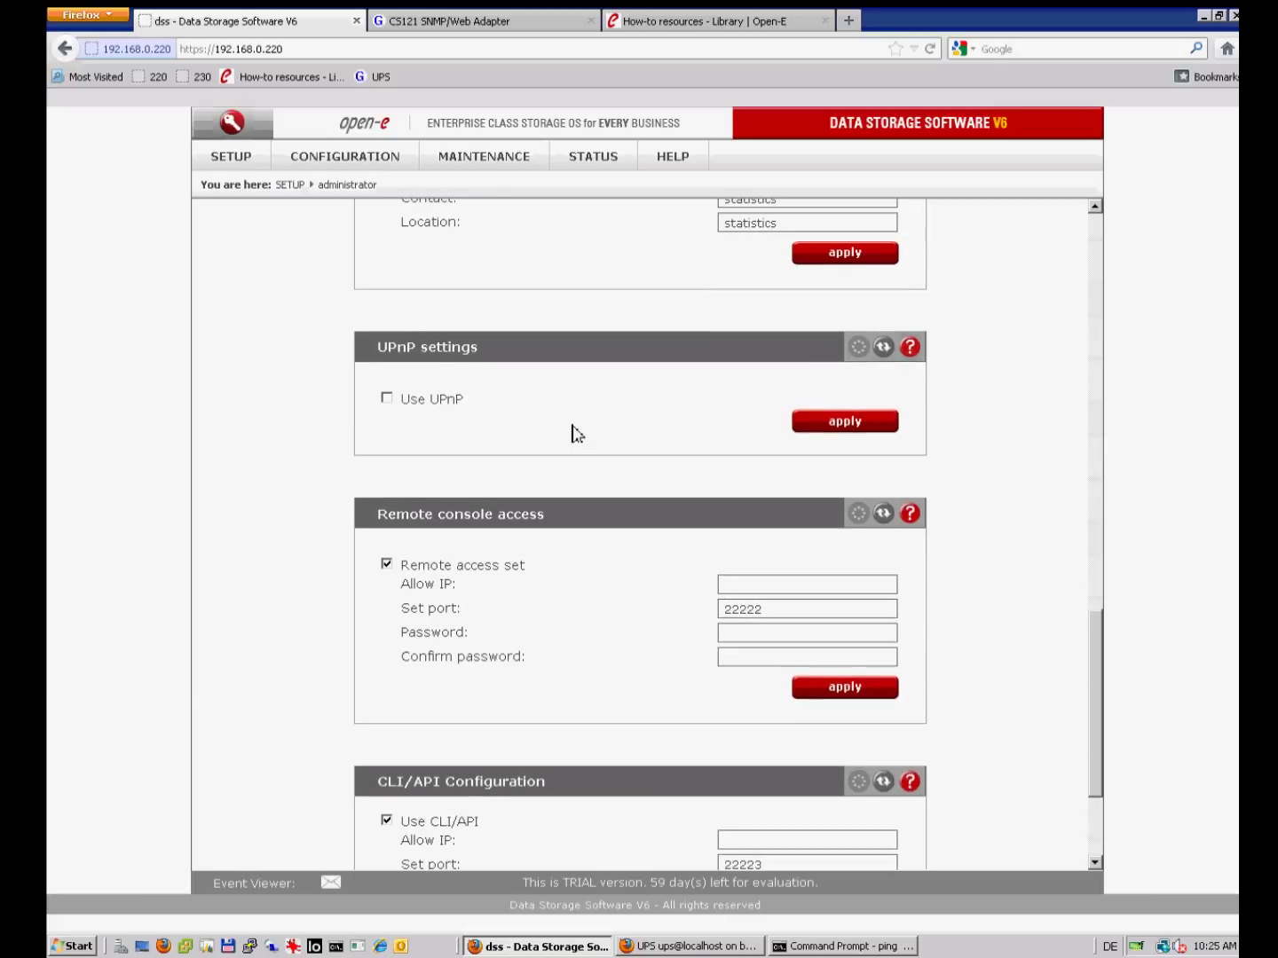
pyautogui.scroll(3, 571, 434)
pyautogui.scroll(3, 572, 434)
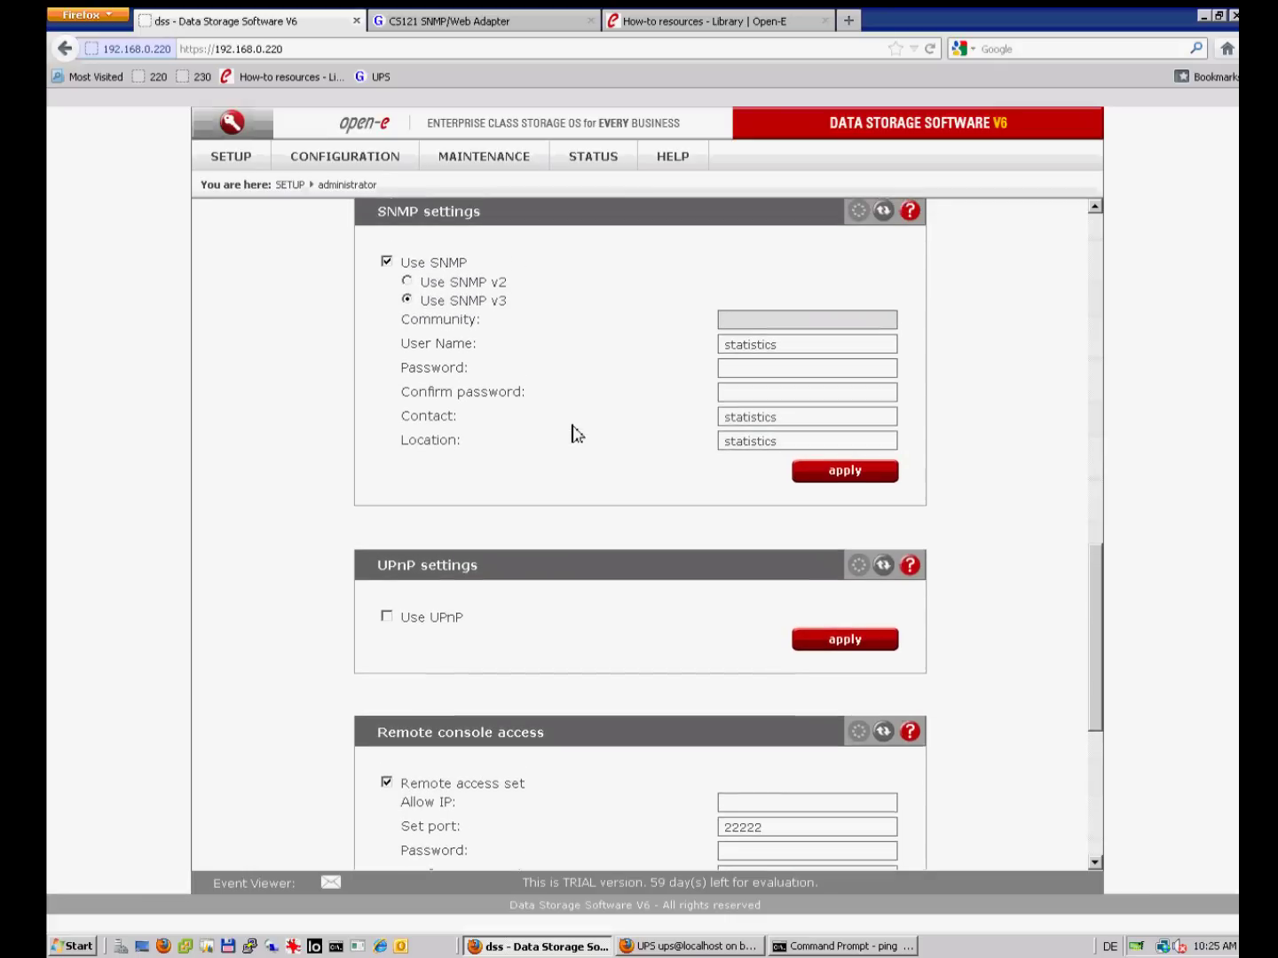
pyautogui.scroll(1, 859, 607)
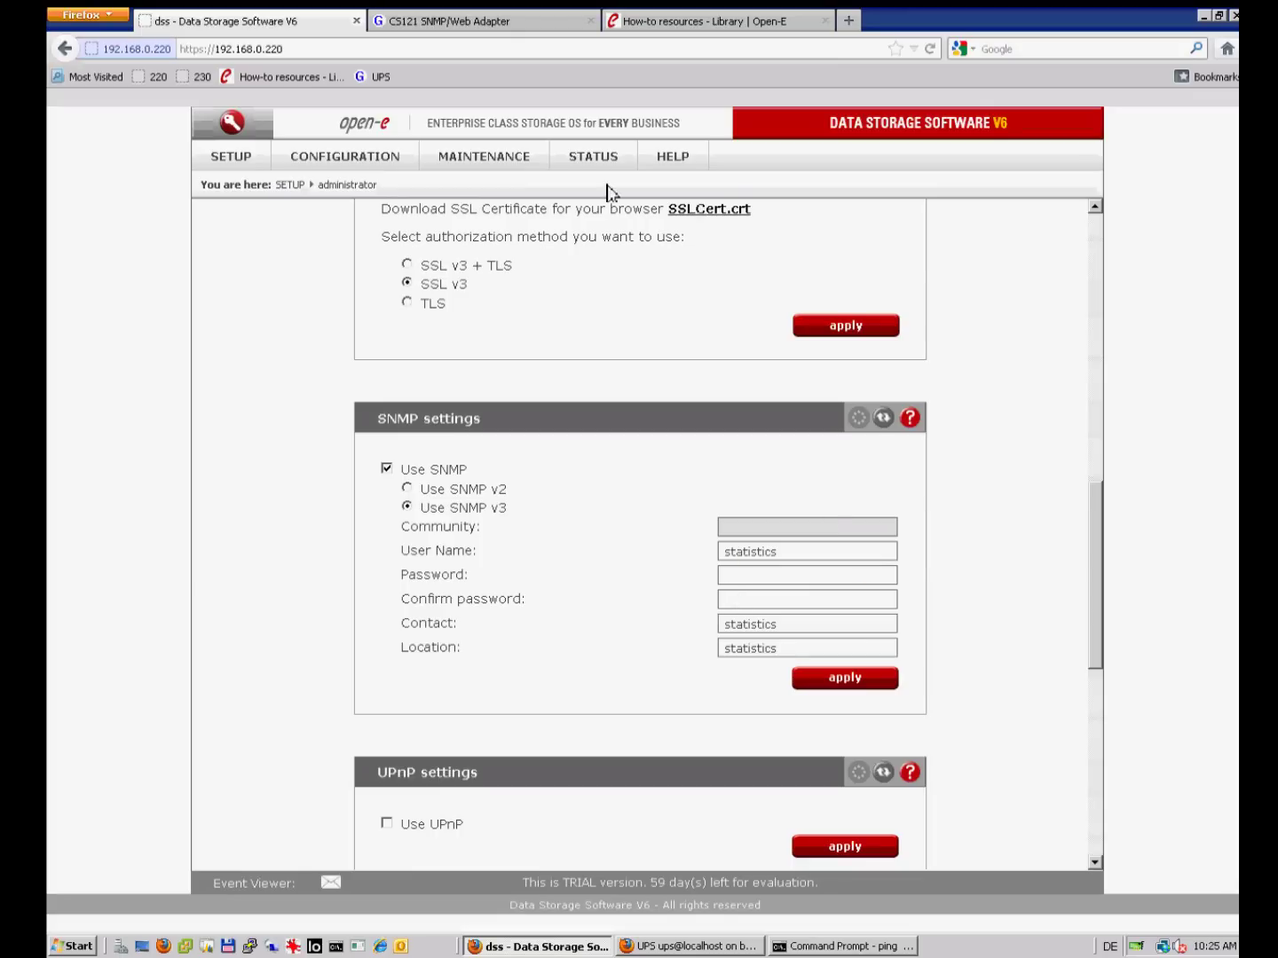
# - View the memory usage graphs in statistics, then open hardware setup showing the UPS timeout
pyautogui.moveTo(613, 160)
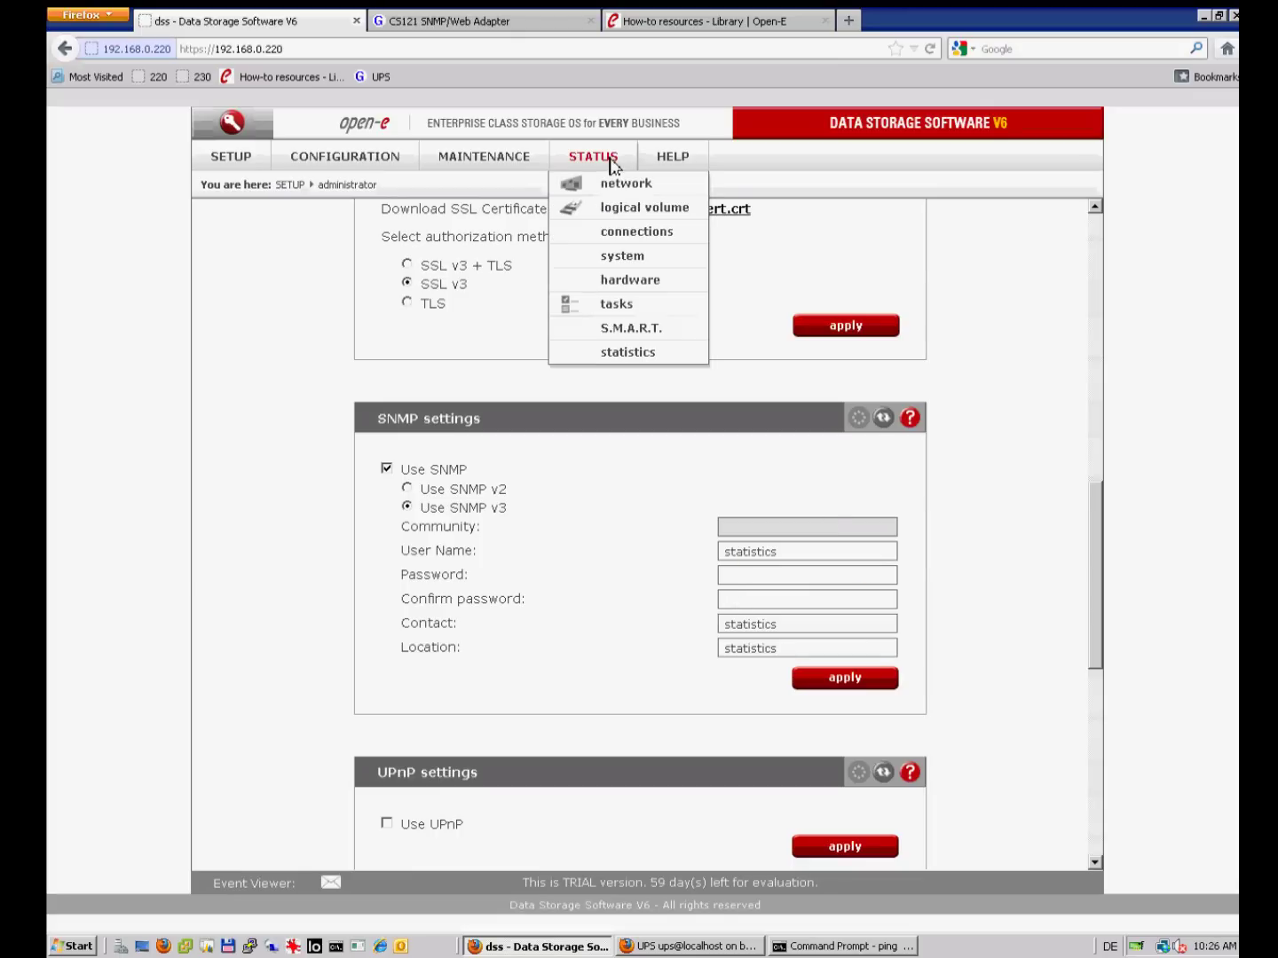
pyautogui.click(633, 355)
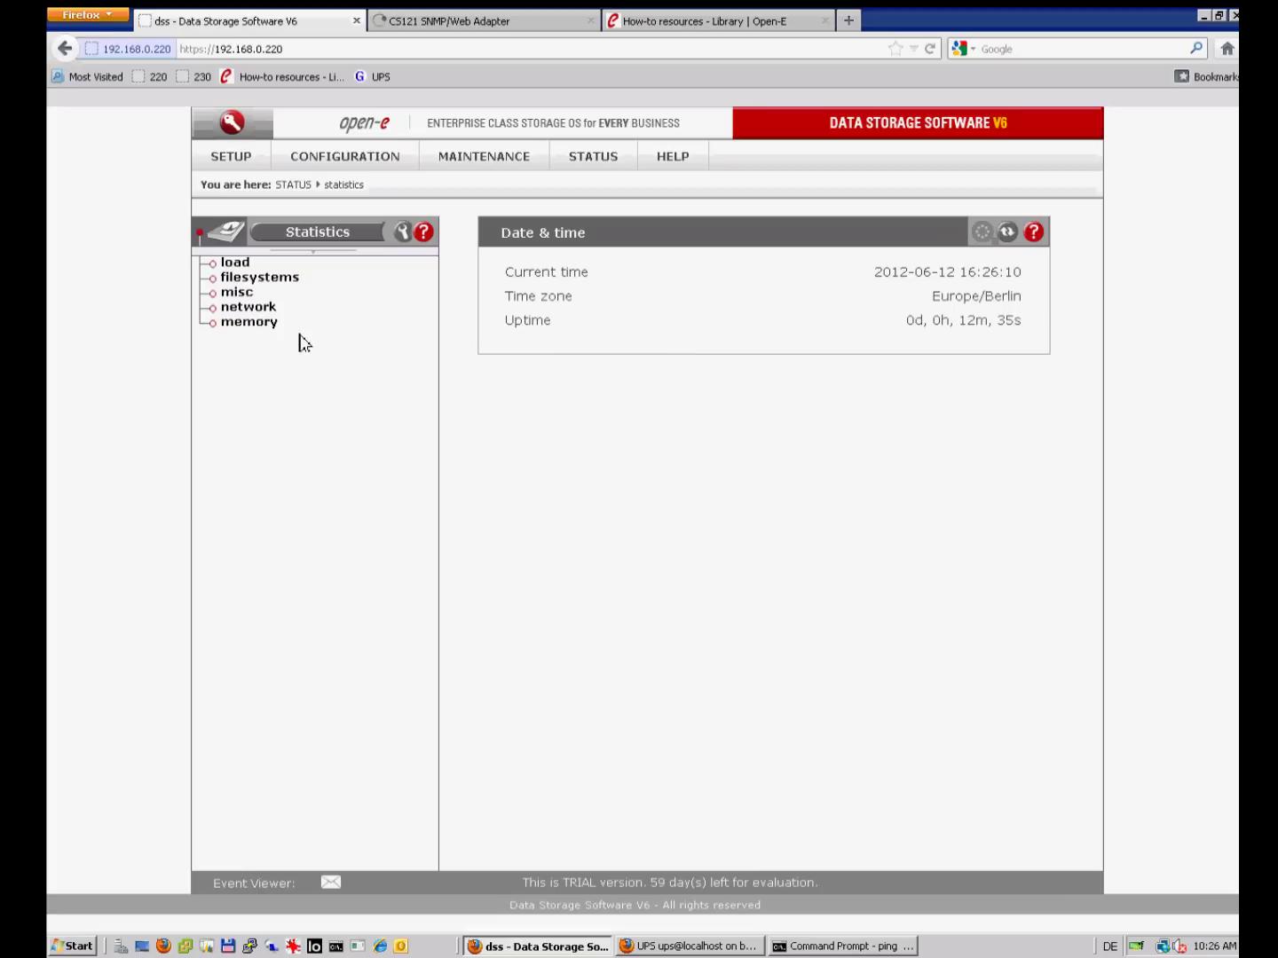
pyautogui.click(250, 323)
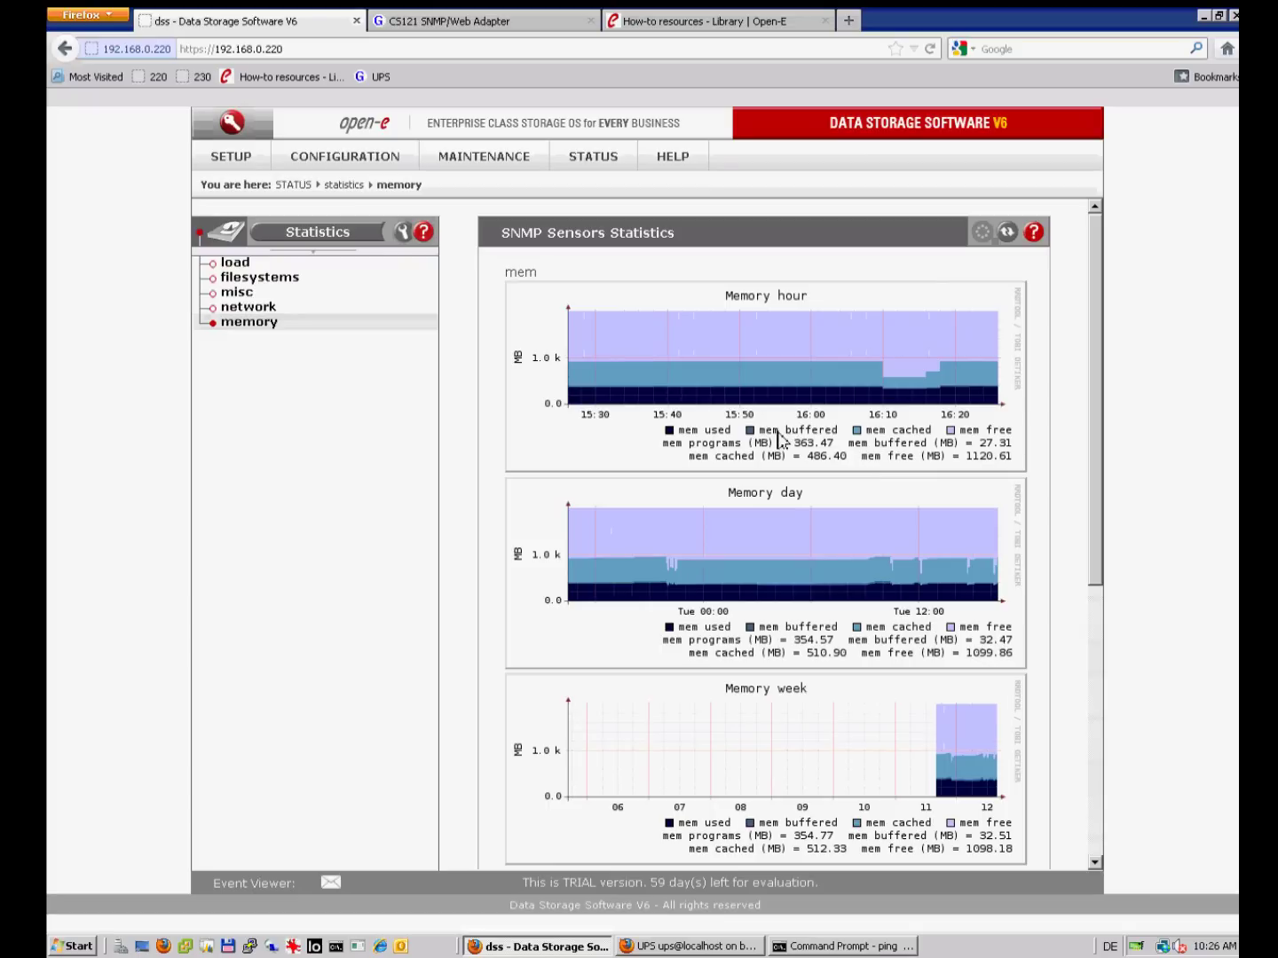
pyautogui.click(229, 164)
pyautogui.click(259, 330)
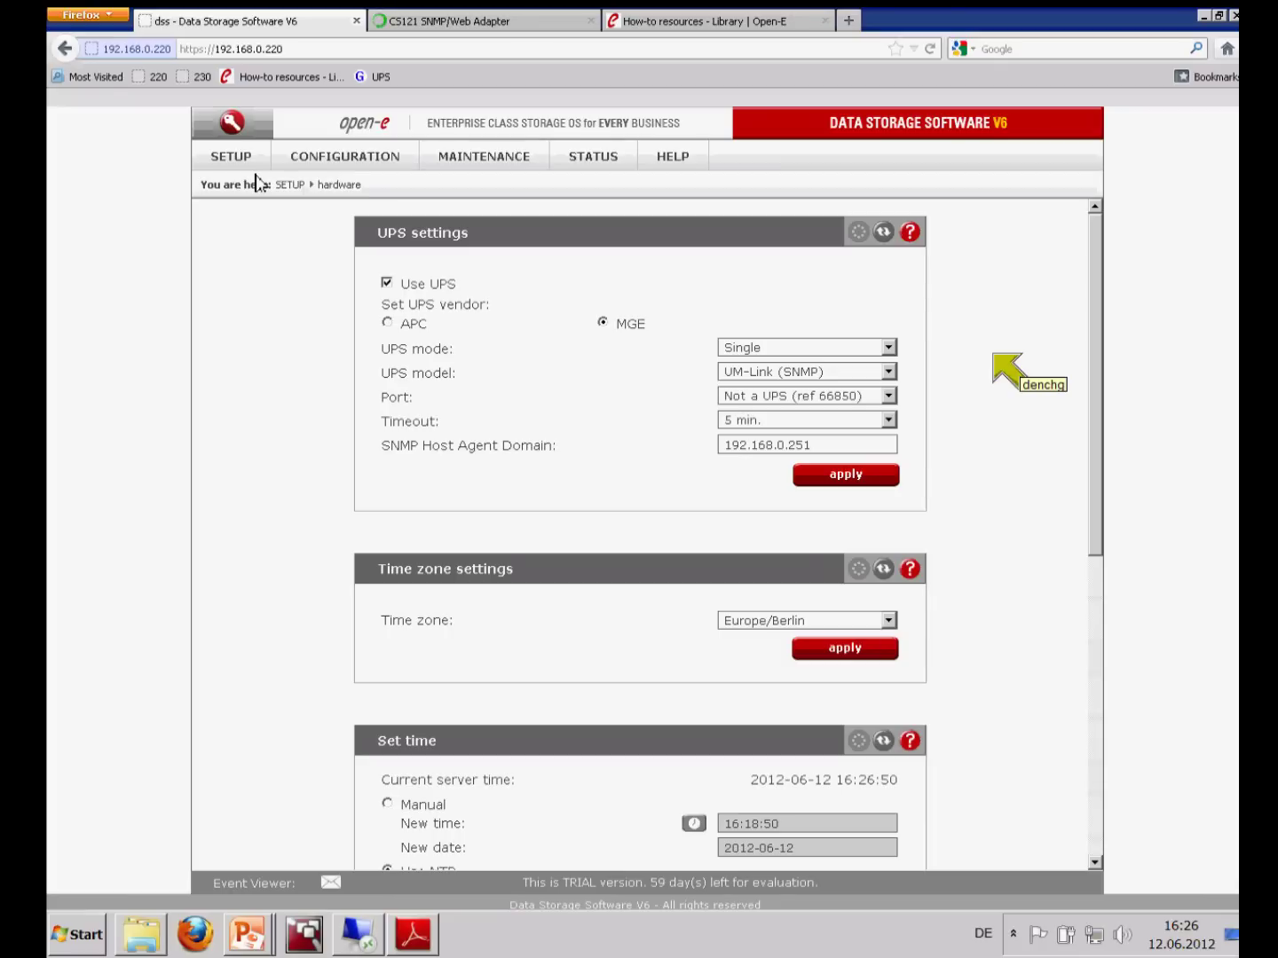
# - Go to SETUP > administrator and scroll down to the CLI/API Configuration section
pyautogui.click(250, 168)
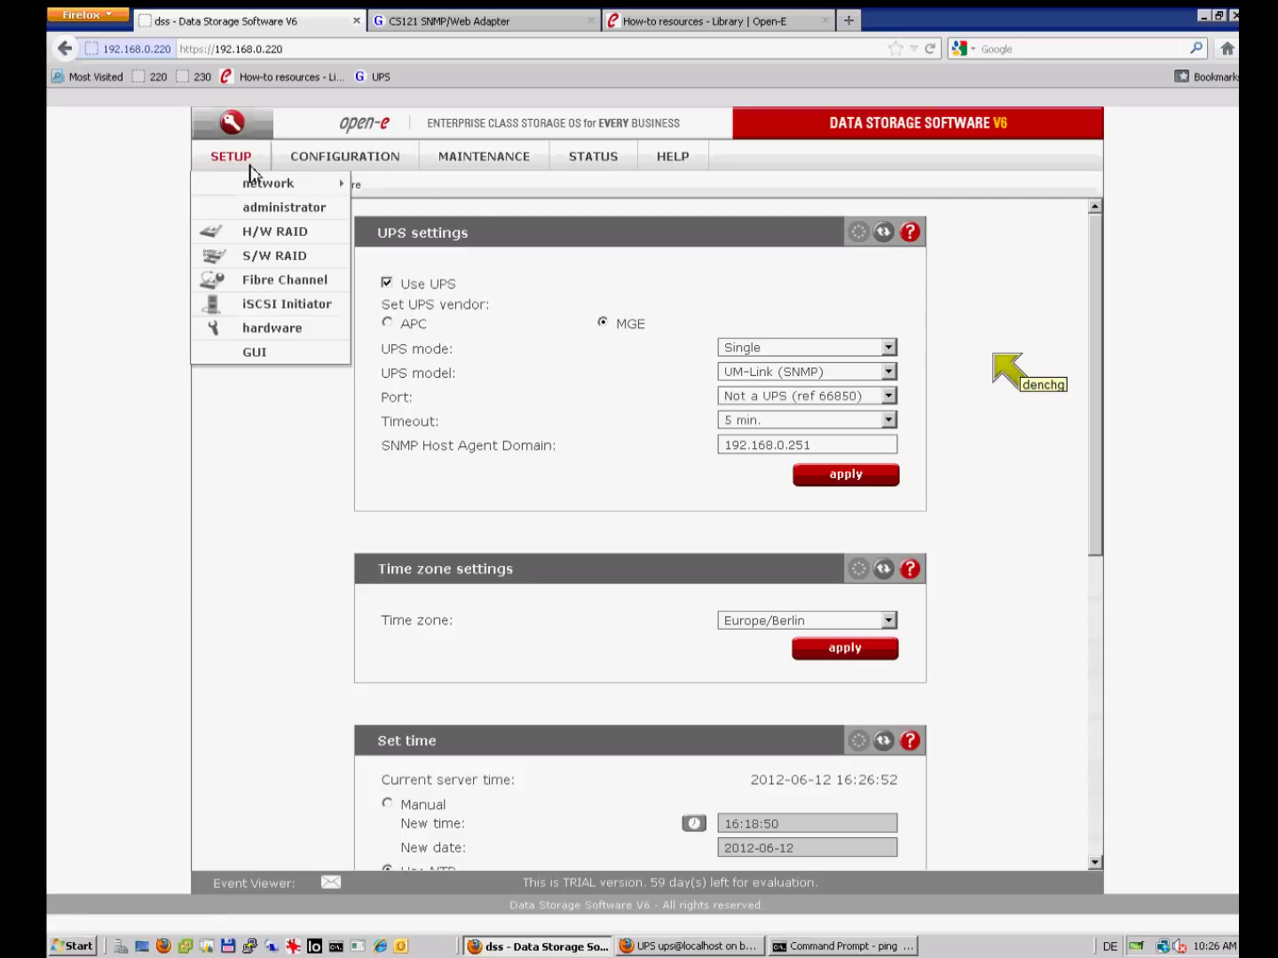
pyautogui.click(255, 212)
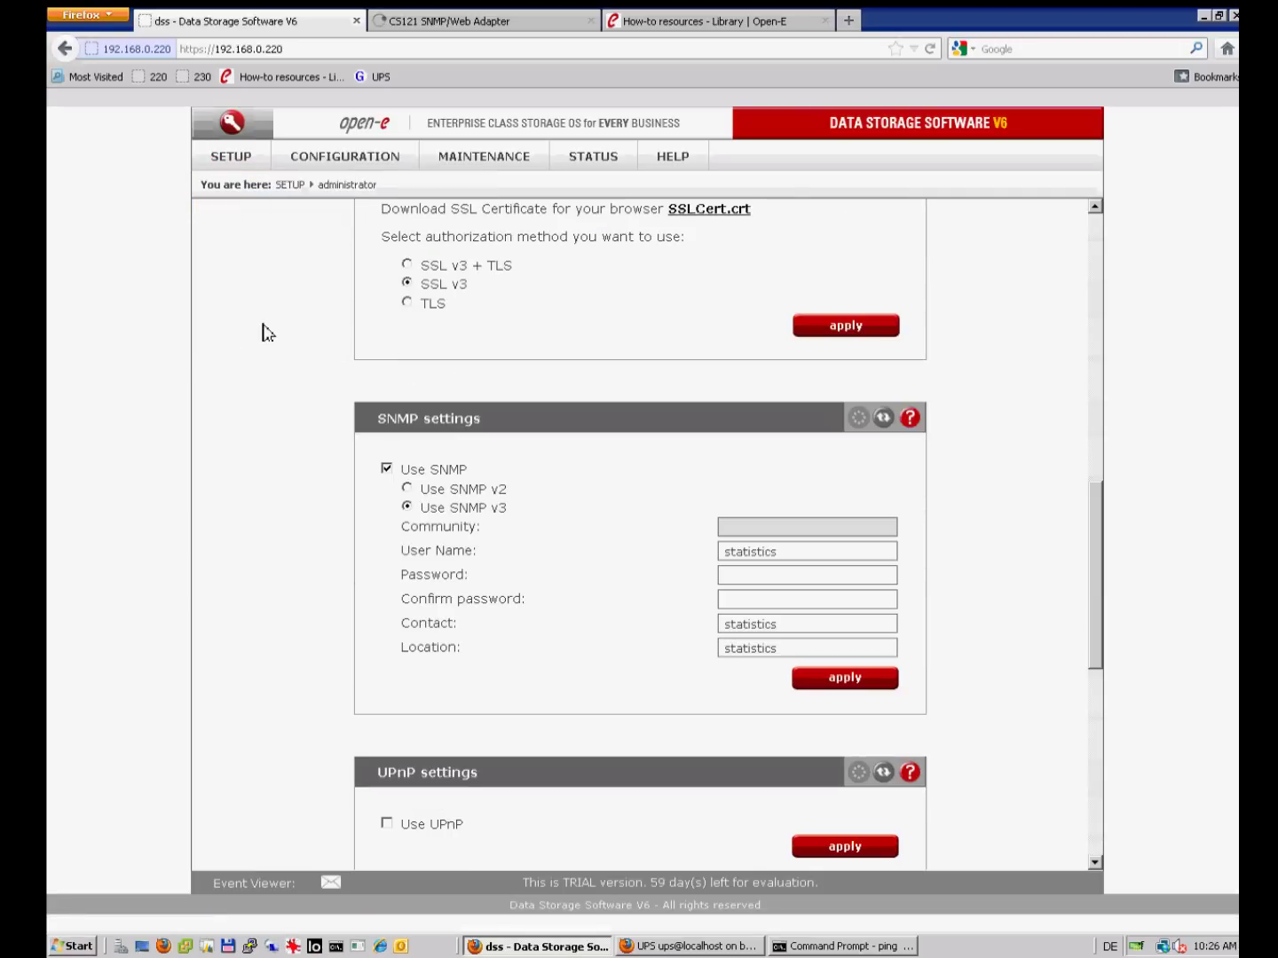
pyautogui.scroll(-3, 262, 332)
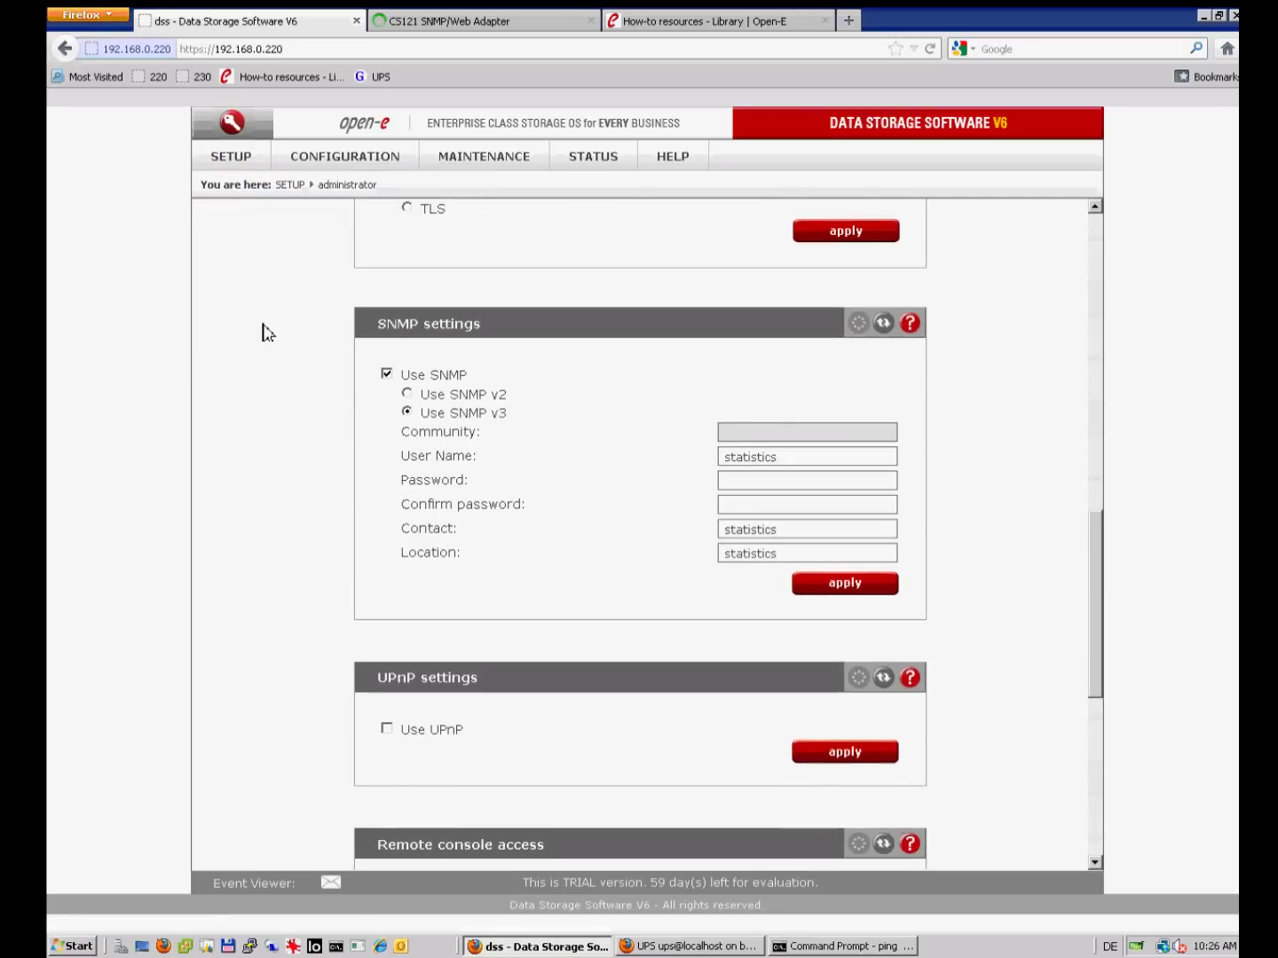
pyautogui.scroll(-10, 263, 332)
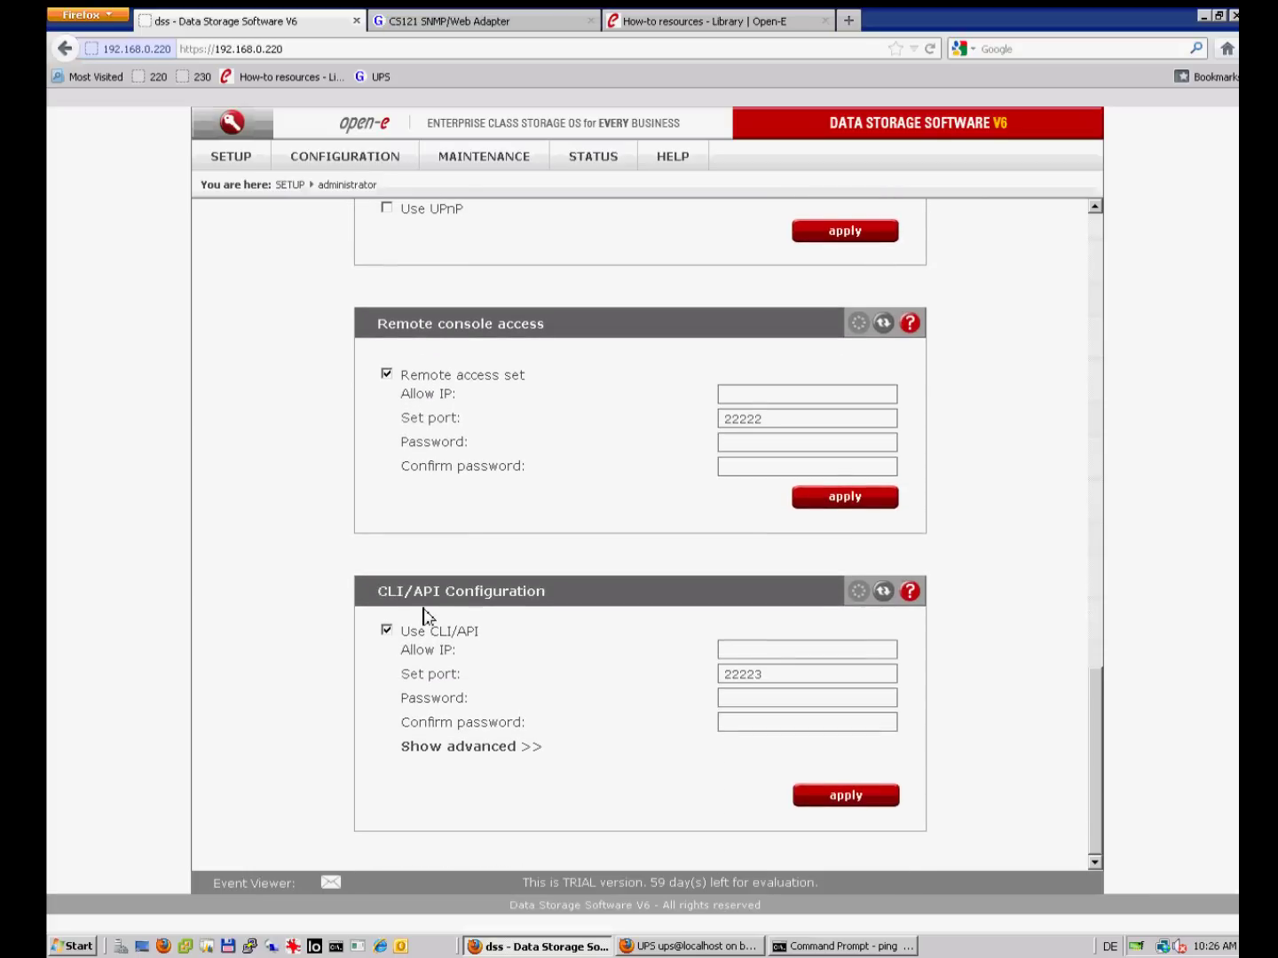
pyautogui.moveTo(566, 601); pyautogui.dragTo(329, 594)
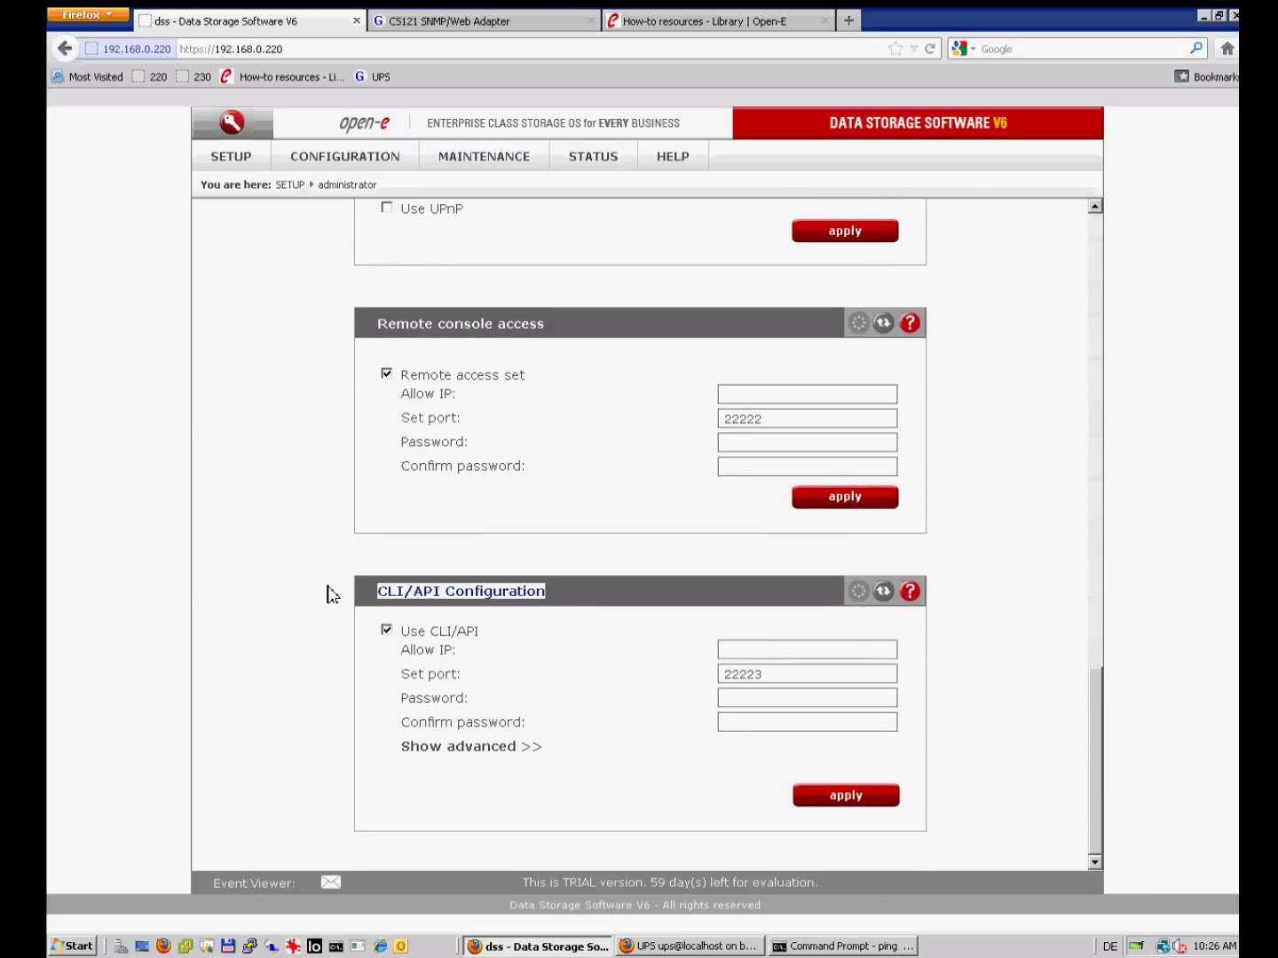
pyautogui.click(563, 604)
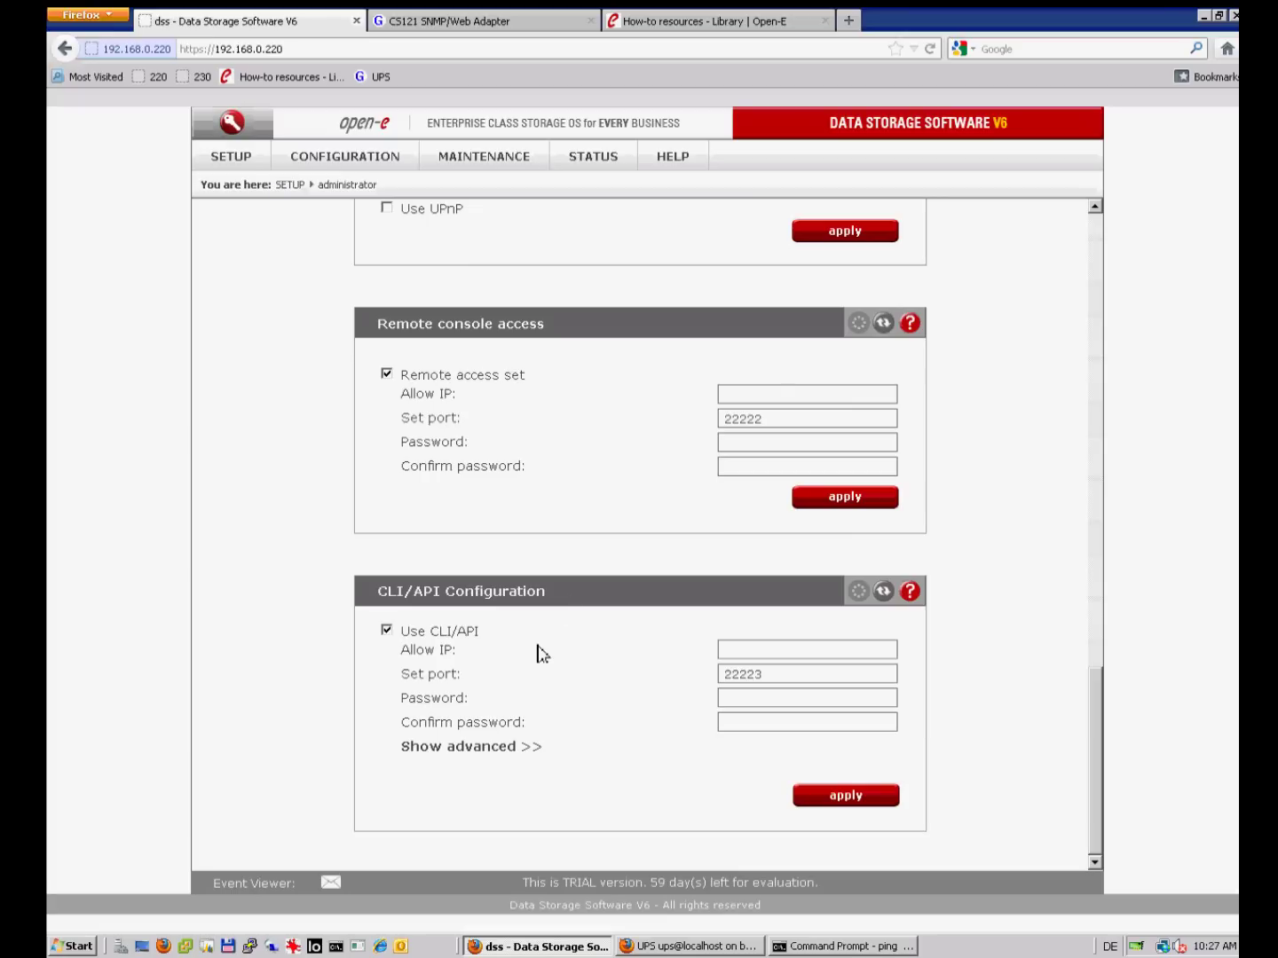
# - Disable Use CLI/API and apply, then re-enable it on port 22223
pyautogui.click(387, 631)
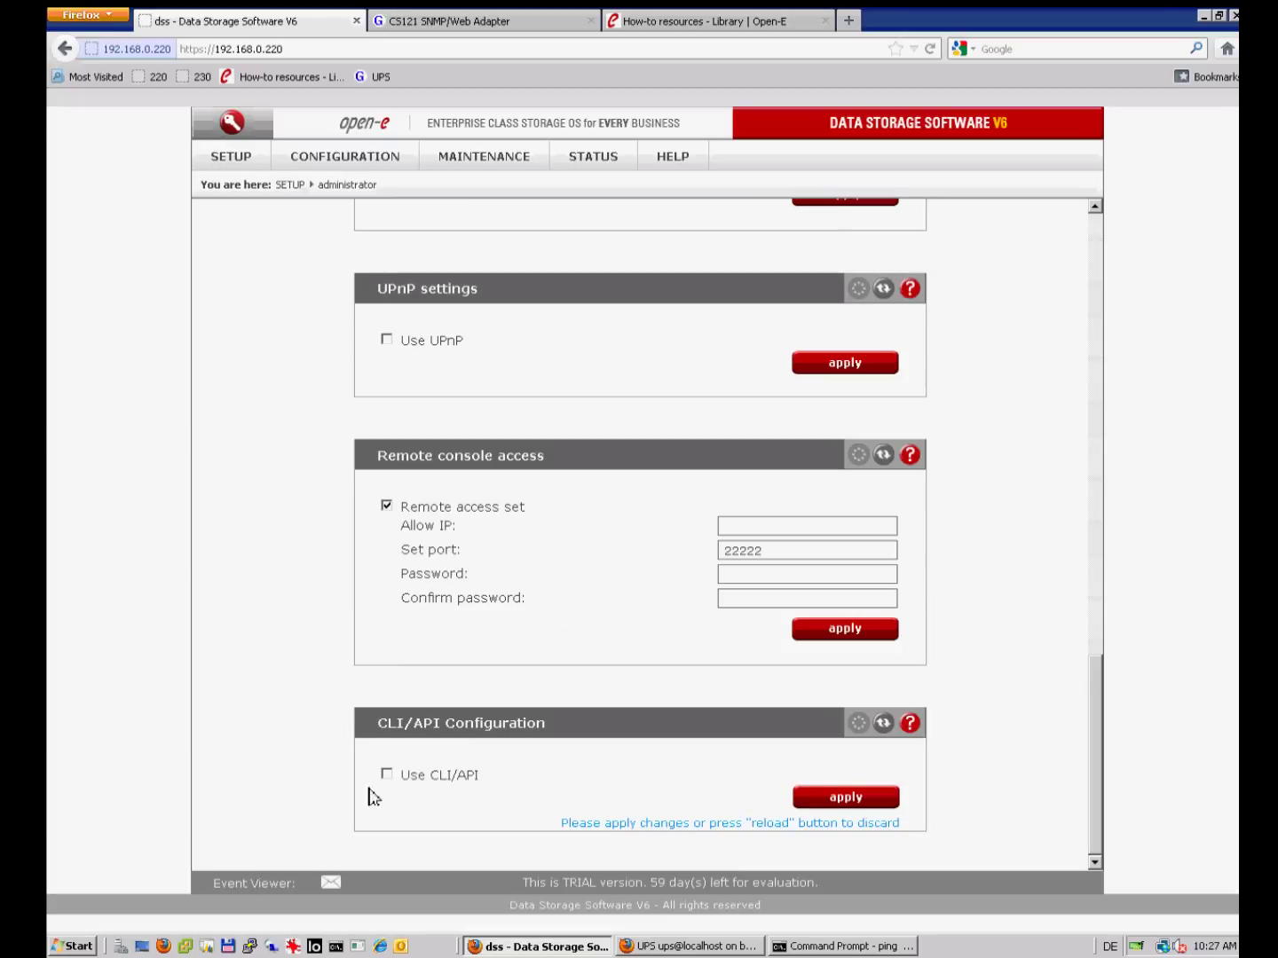
pyautogui.click(833, 800)
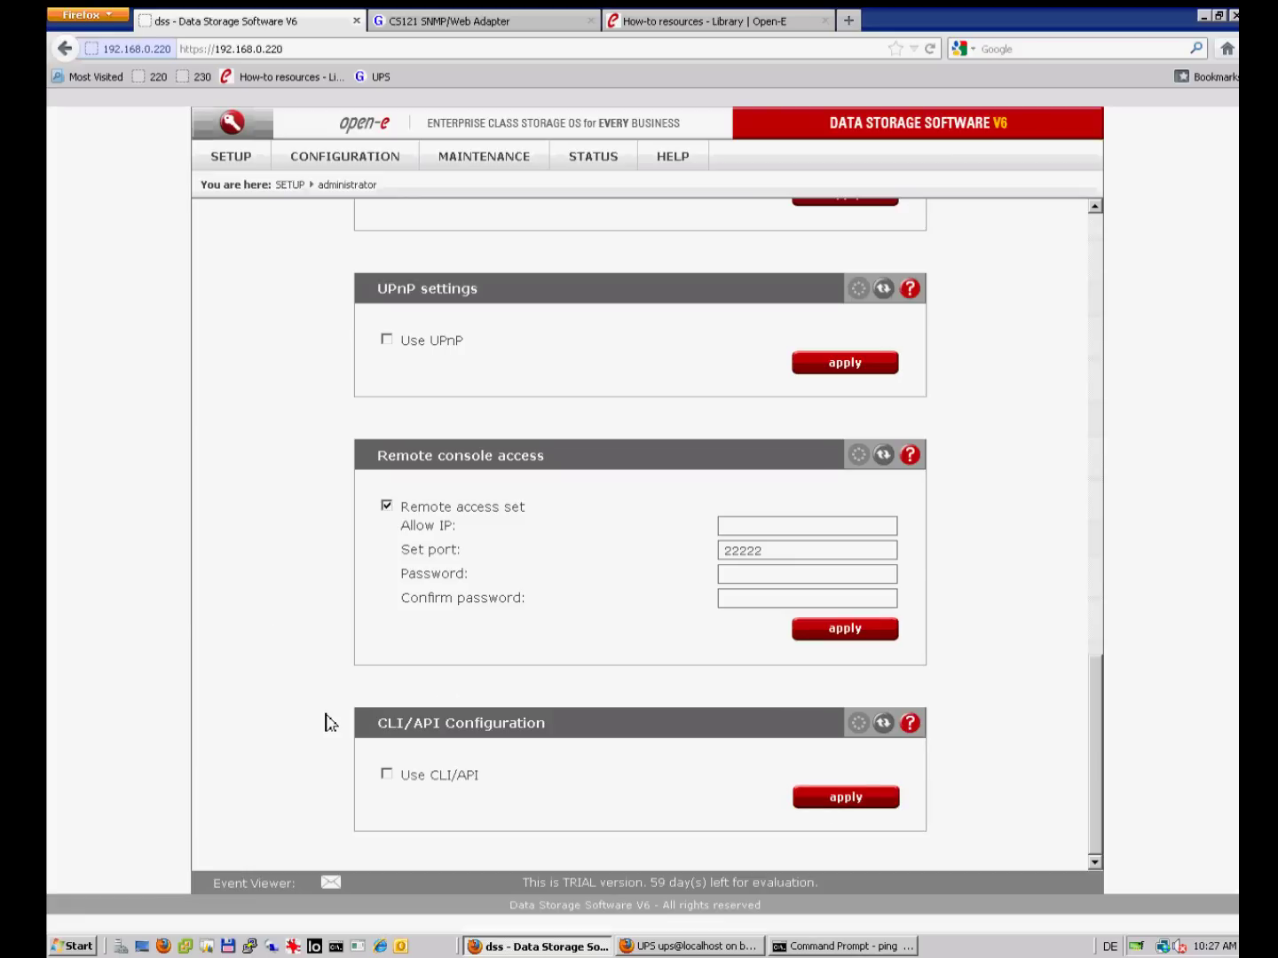
pyautogui.click(388, 776)
pyautogui.scroll(-3, 471, 763)
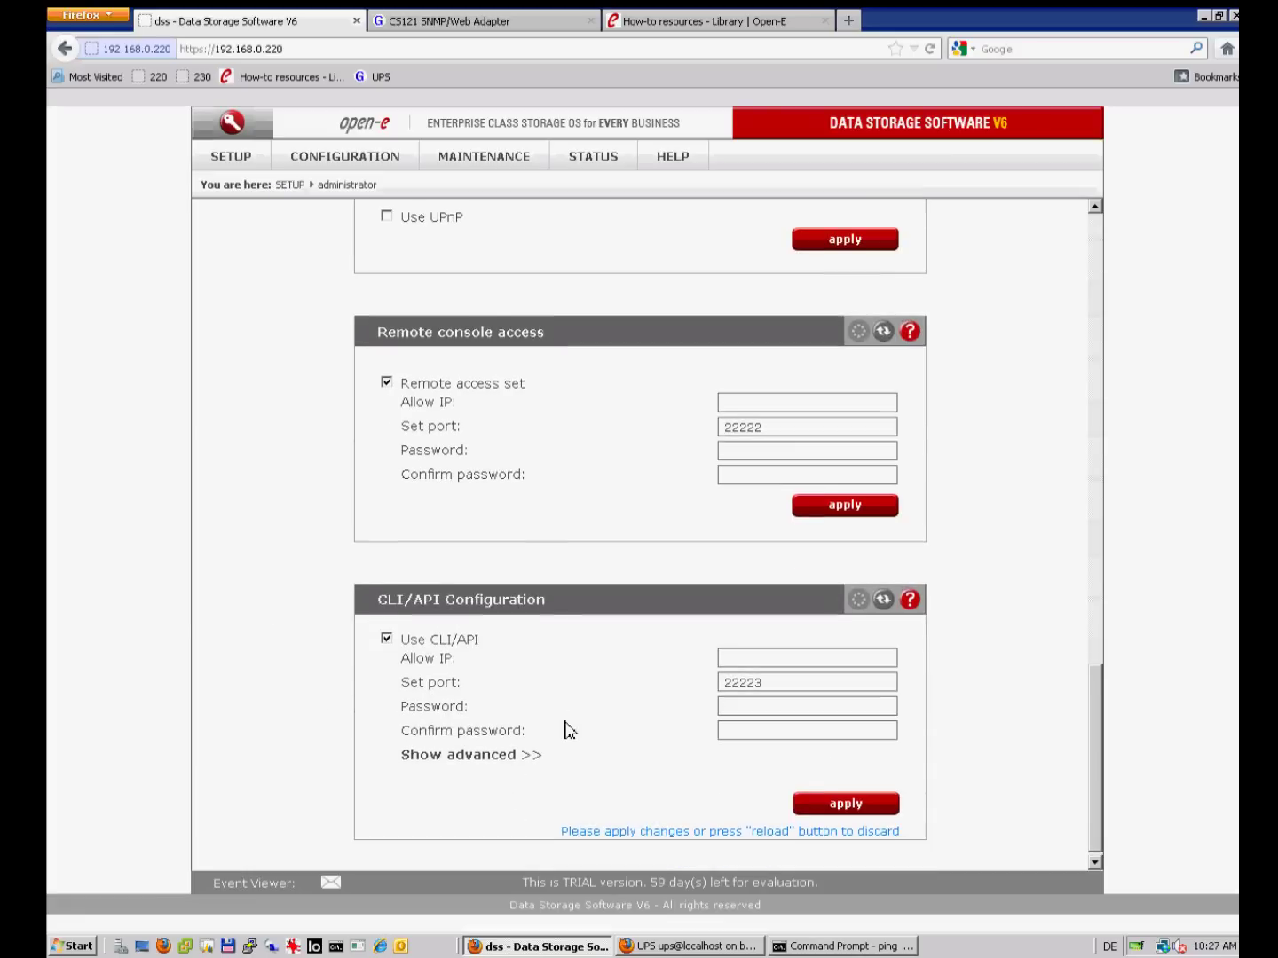
# - Try a CLI/API password, dismiss the invalid-password warning, clear it and apply on port 22223
pyautogui.click(747, 653)
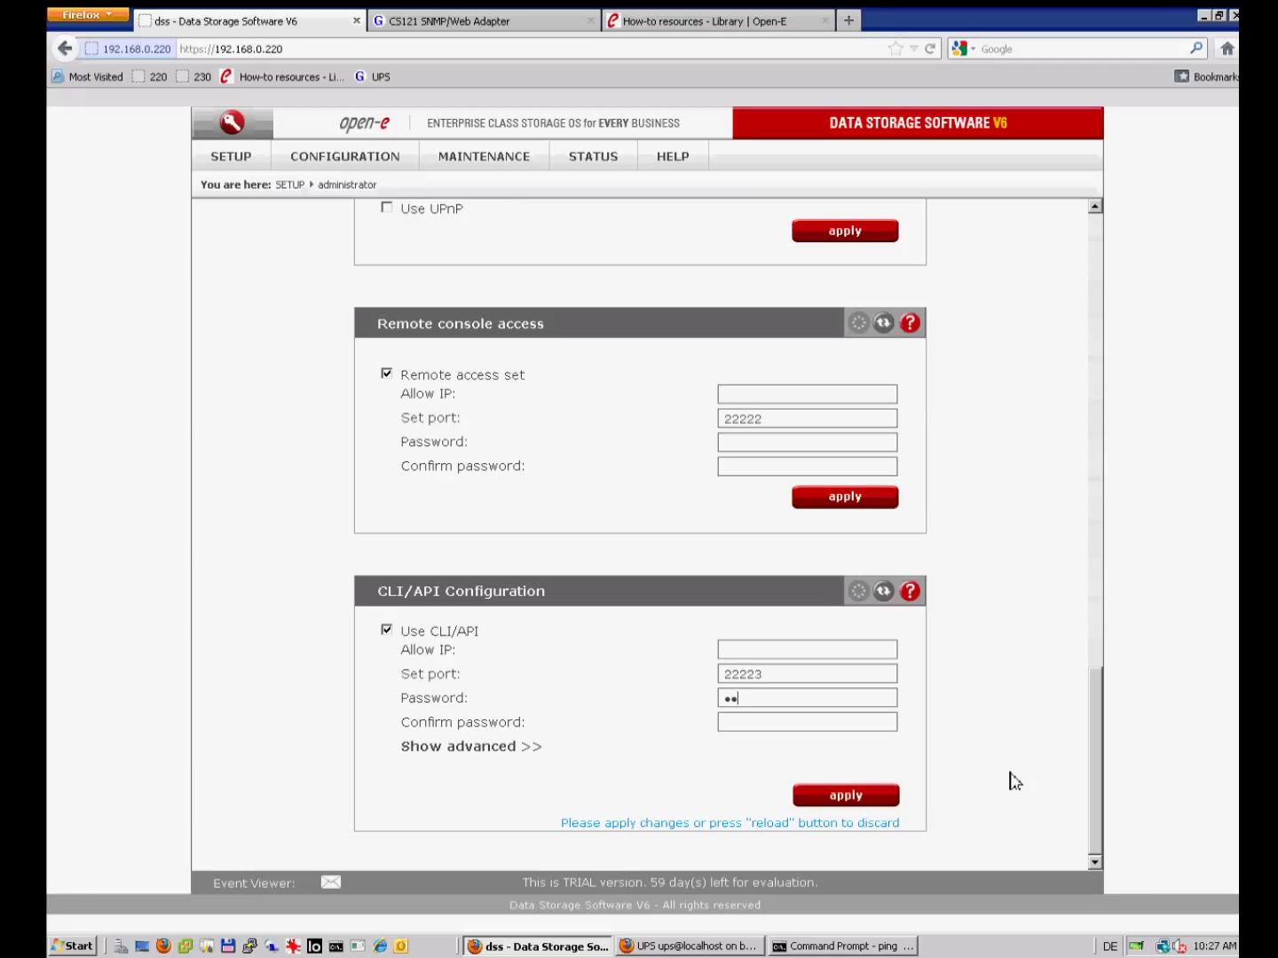
pyautogui.write('***')
pyautogui.press('Return')
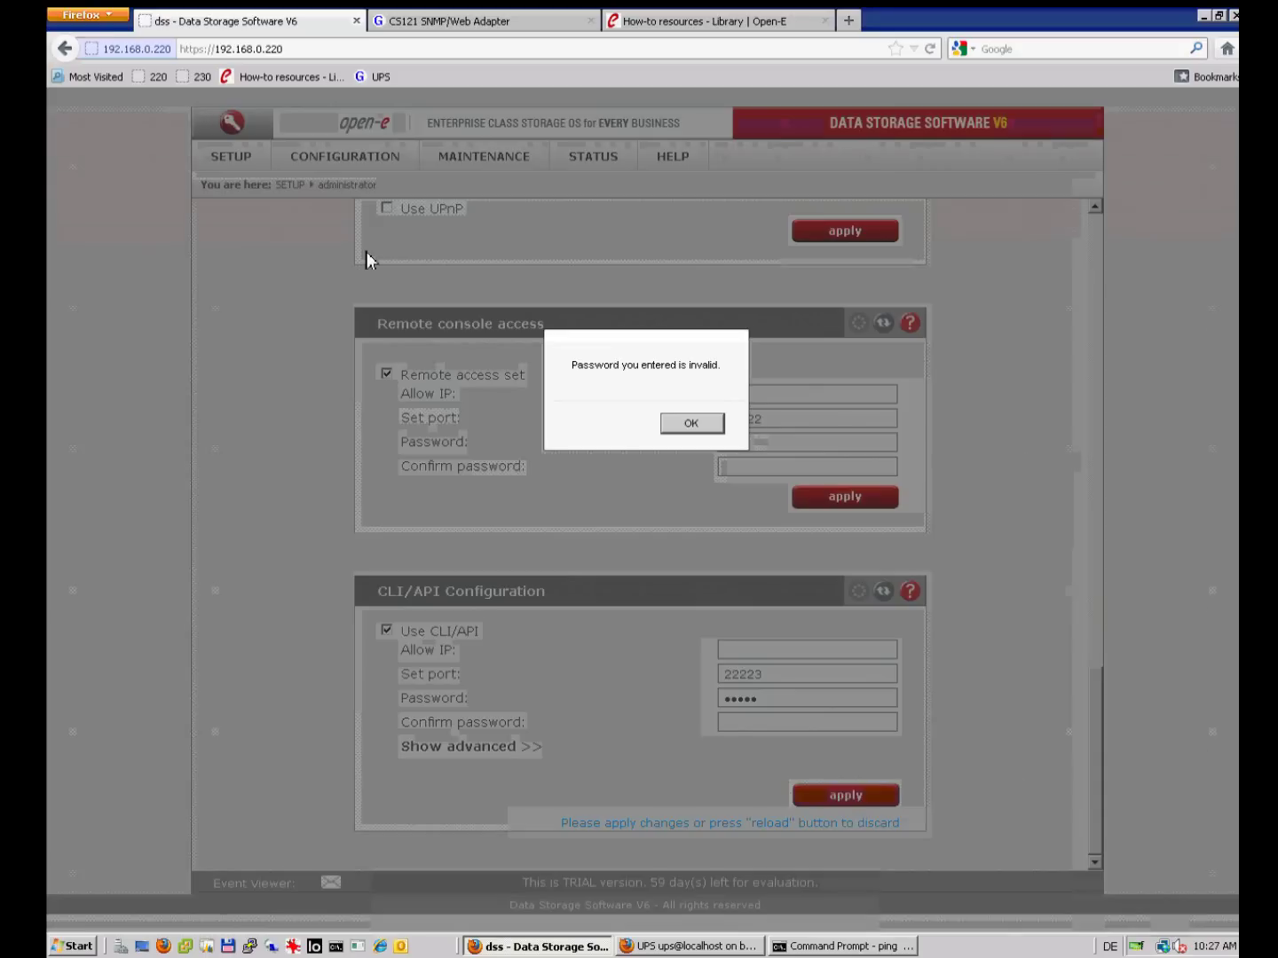
pyautogui.click(692, 423)
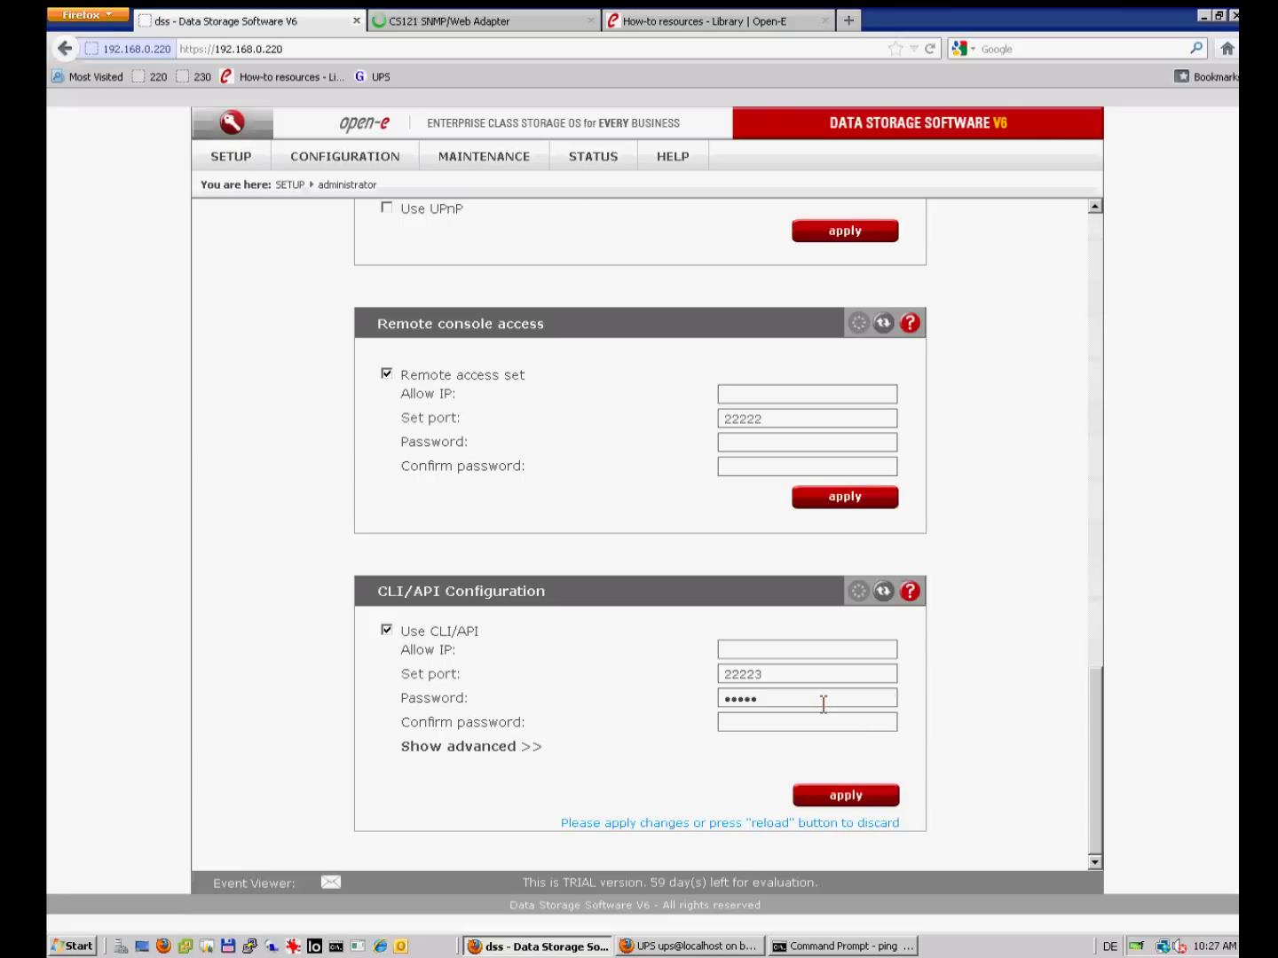
pyautogui.press('BackSpace')
pyautogui.press('BackSpace')
pyautogui.press('BackSpace')
pyautogui.press('BackSpace')
pyautogui.press('BackSpace')
pyautogui.click(836, 801)
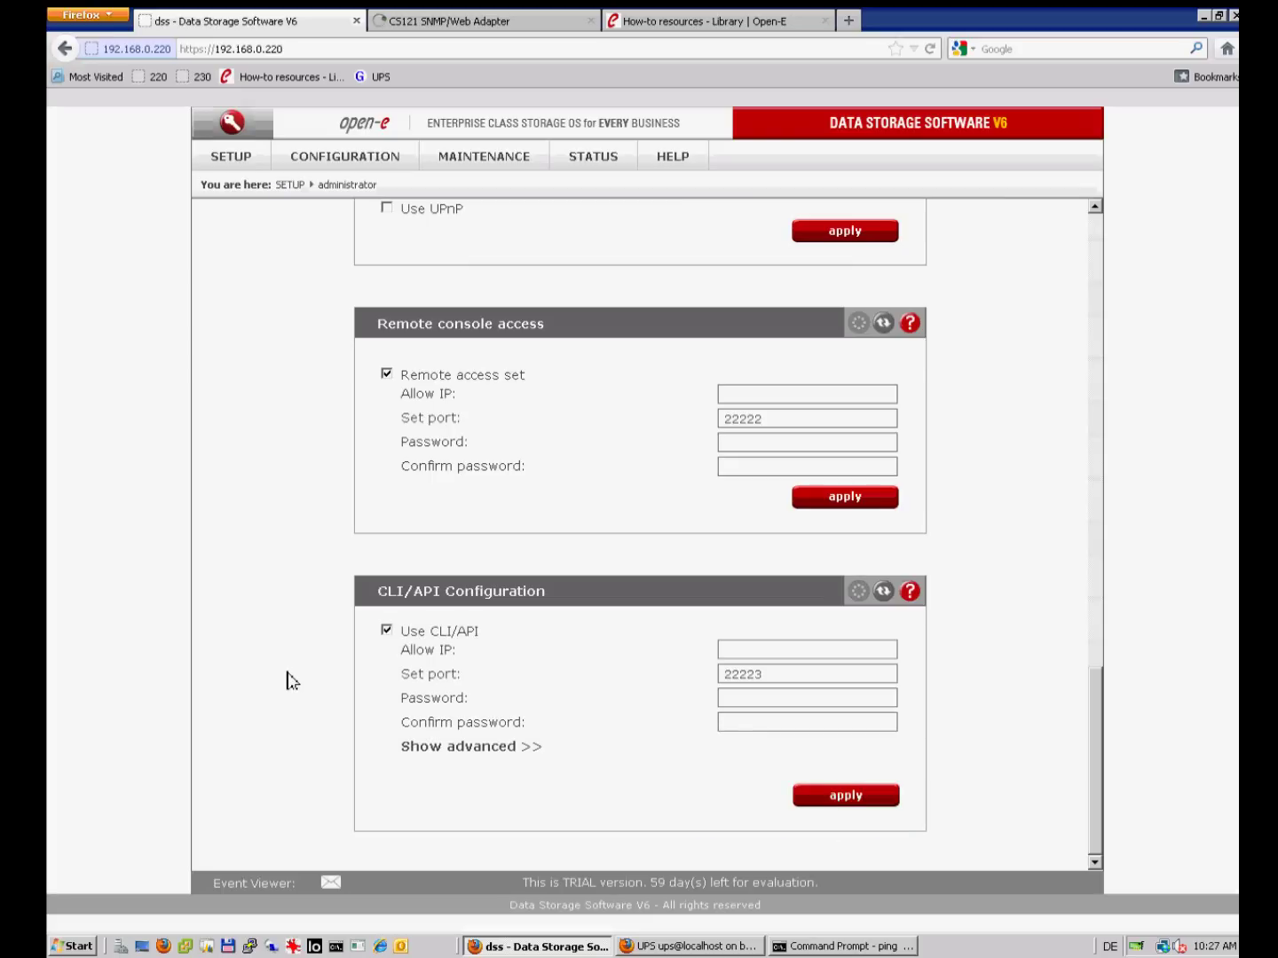
# - Show the advanced CLI/API options and generate and download a new access key
pyautogui.click(464, 750)
pyautogui.scroll(-3, 331, 762)
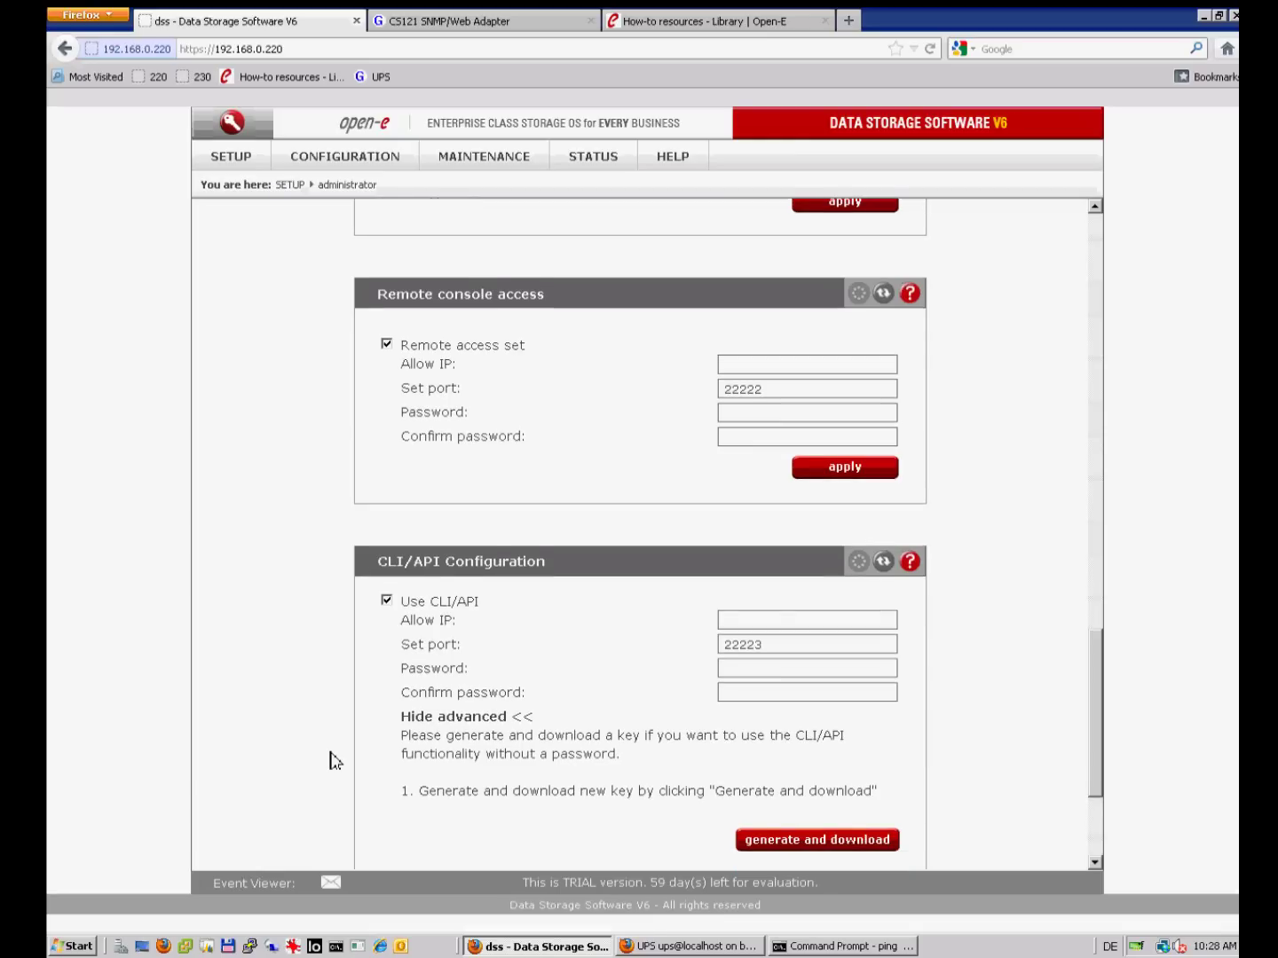
pyautogui.scroll(-2, 330, 760)
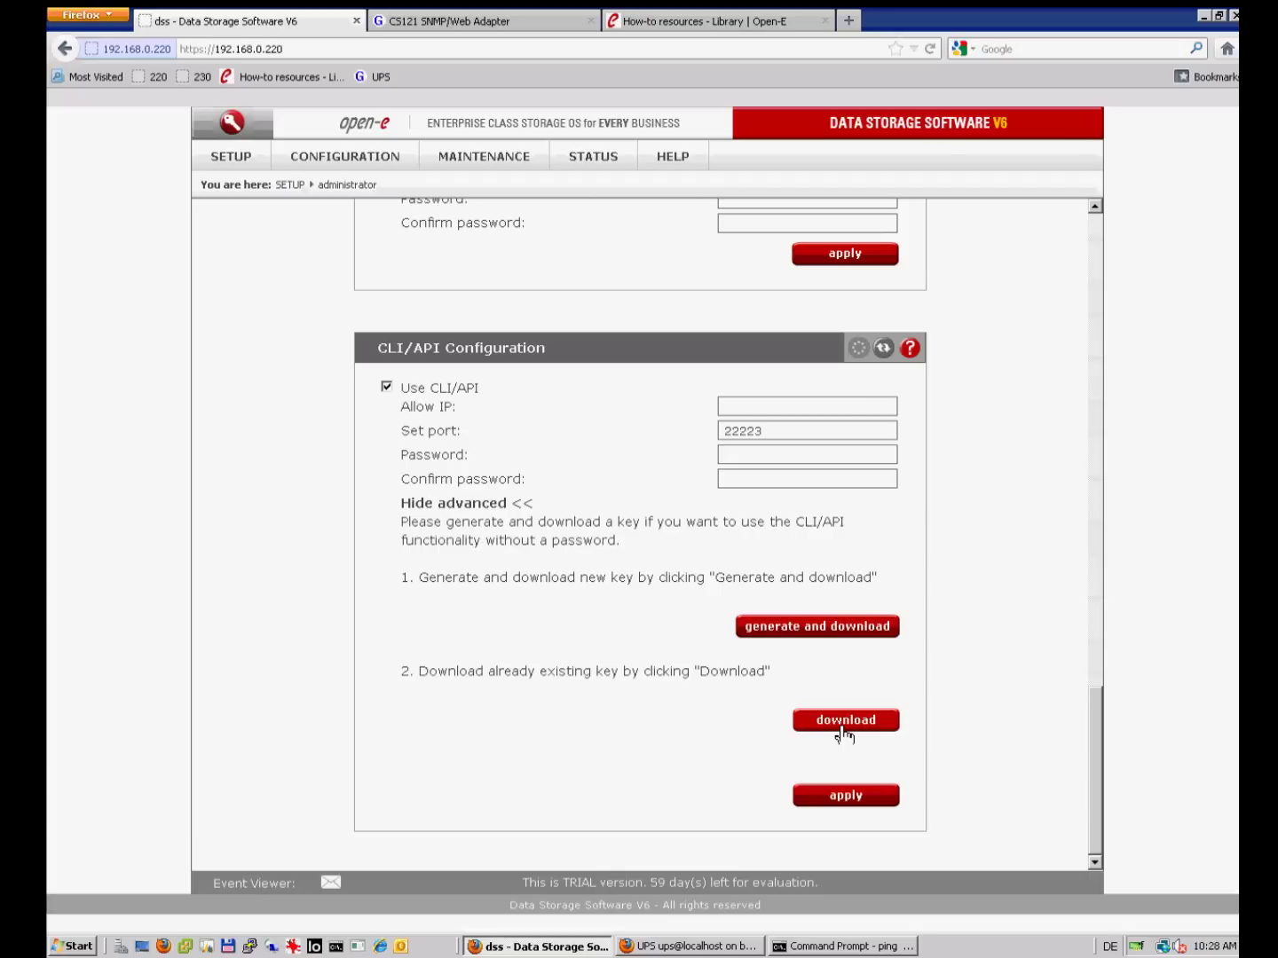
pyautogui.click(823, 630)
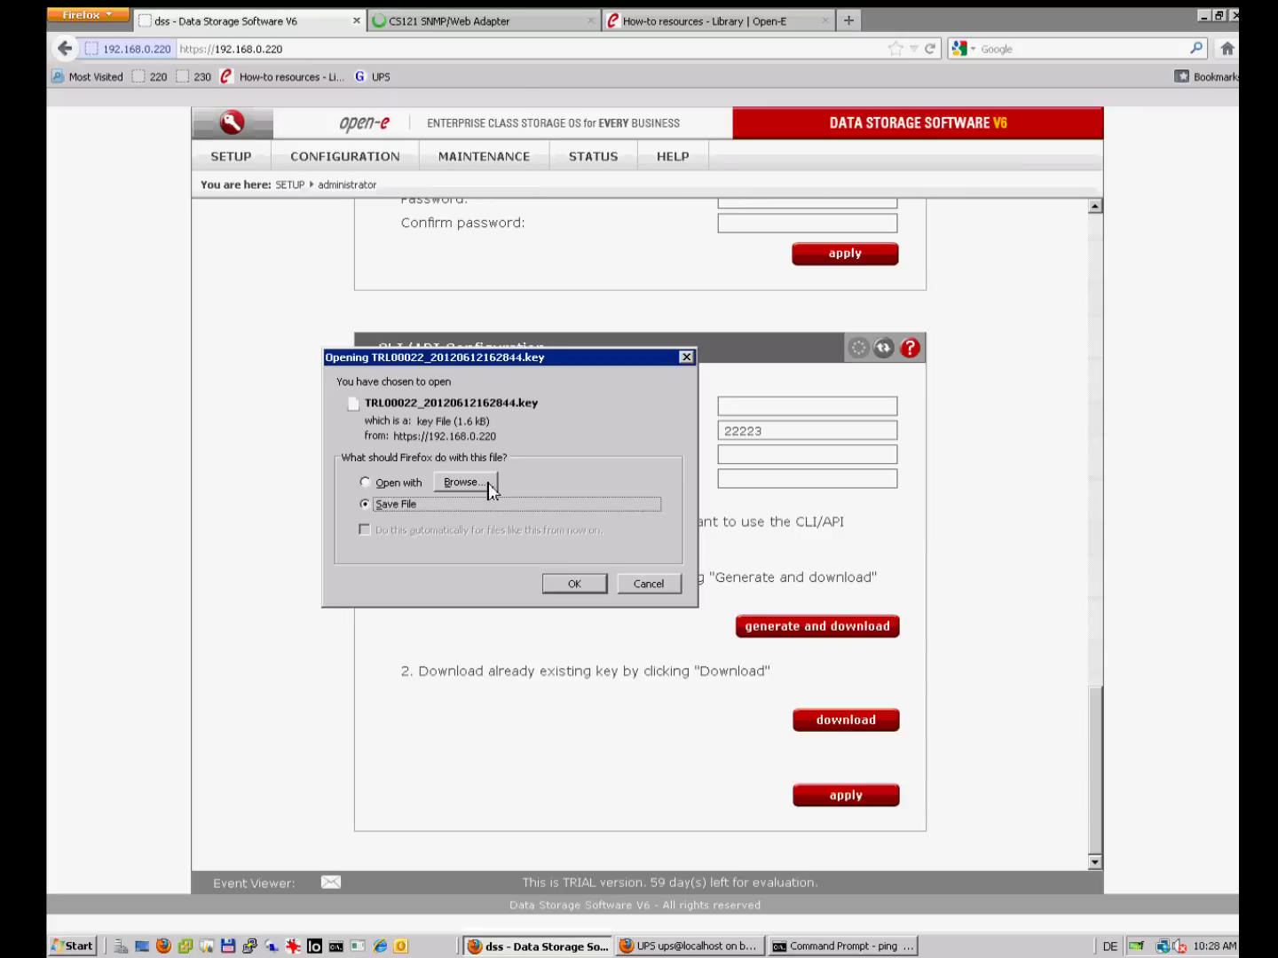
# - Save the generated .key file and bring up options for the newest download
pyautogui.click(577, 589)
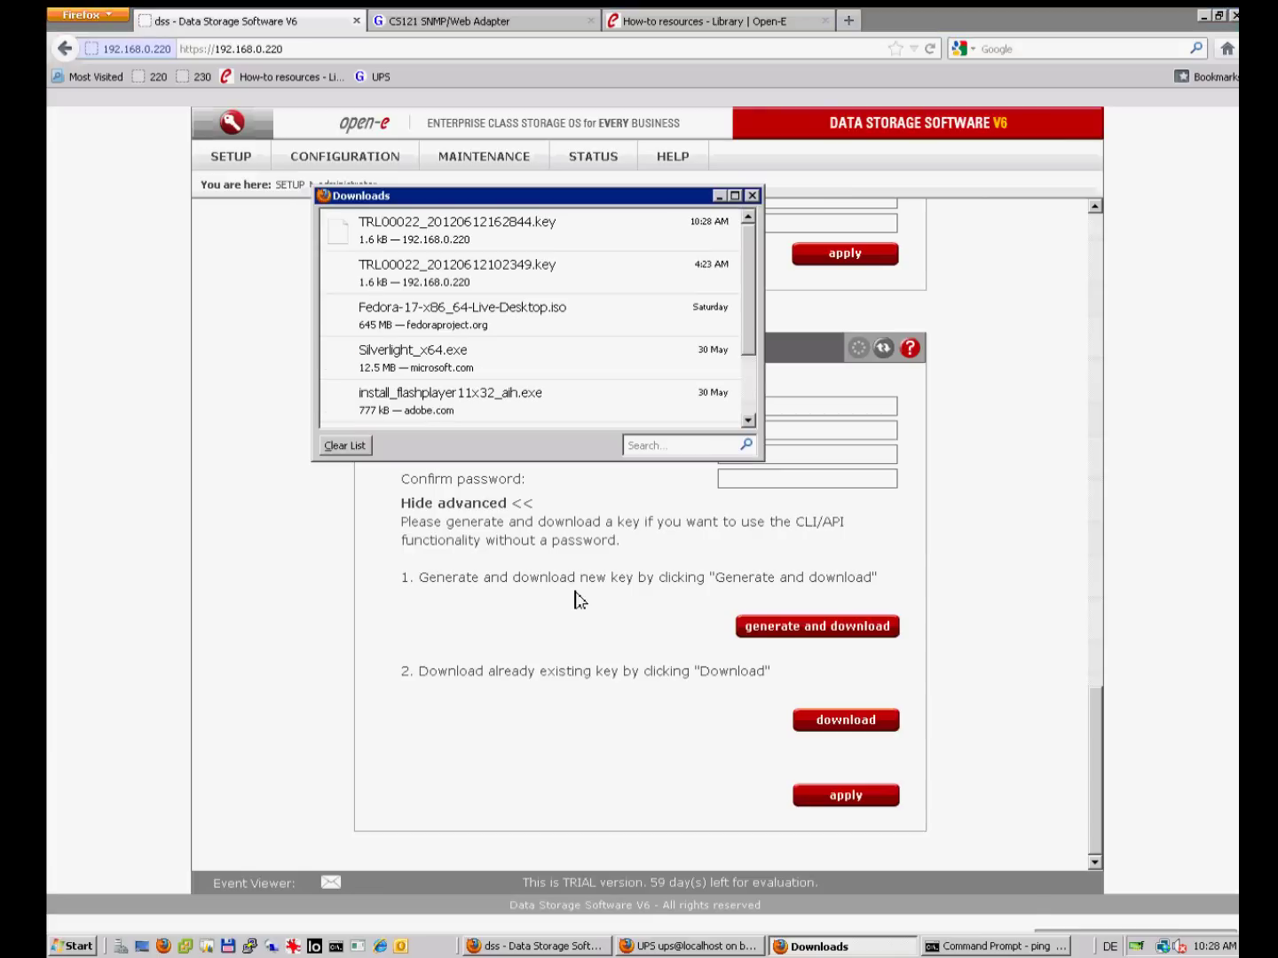
pyautogui.rightClick(448, 228)
# - Copy the new key file from its download folder and paste it into D:\UPS
pyautogui.click(482, 251)
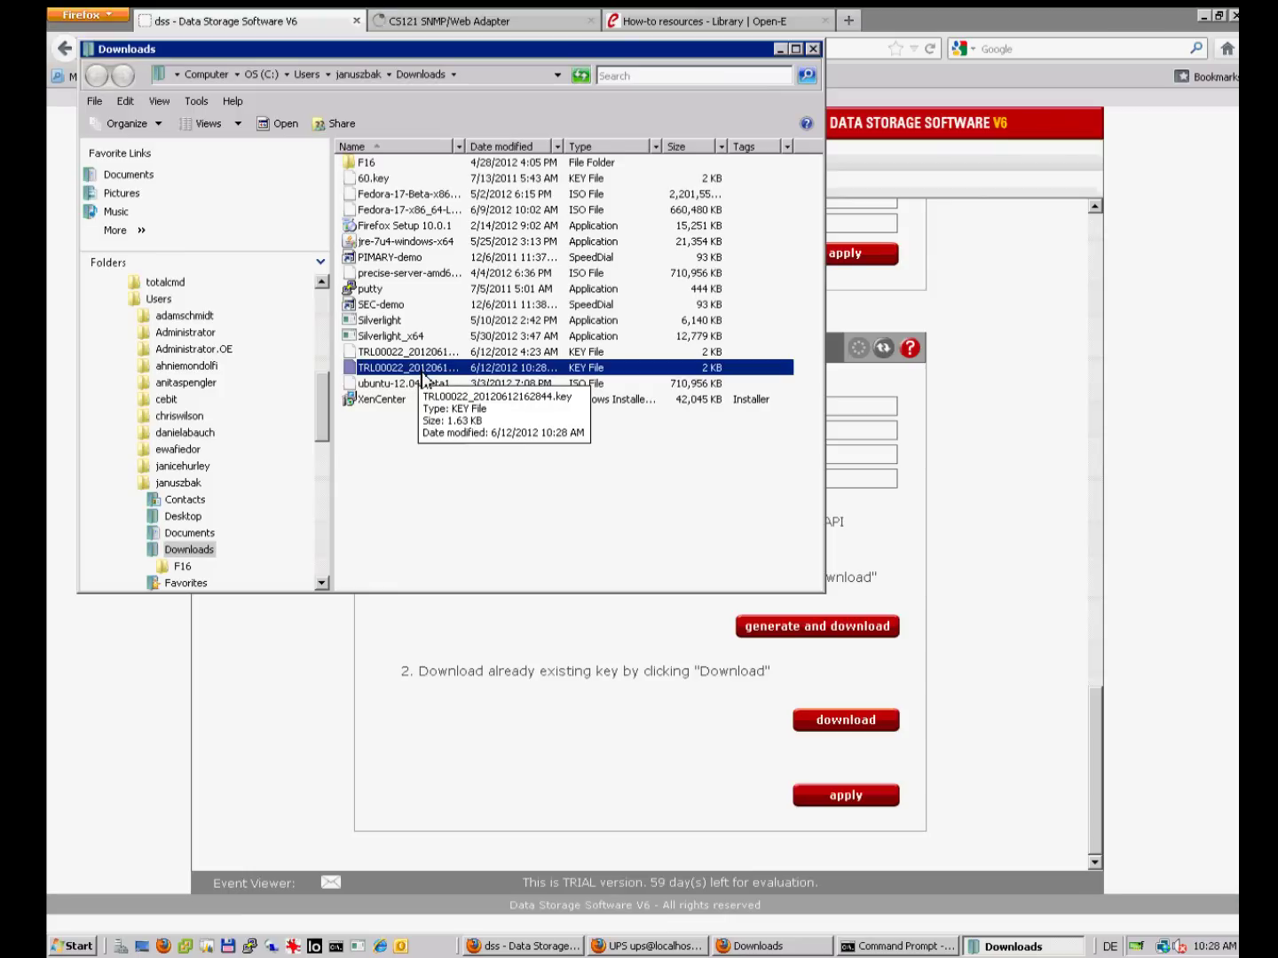
pyautogui.rightClick(423, 377)
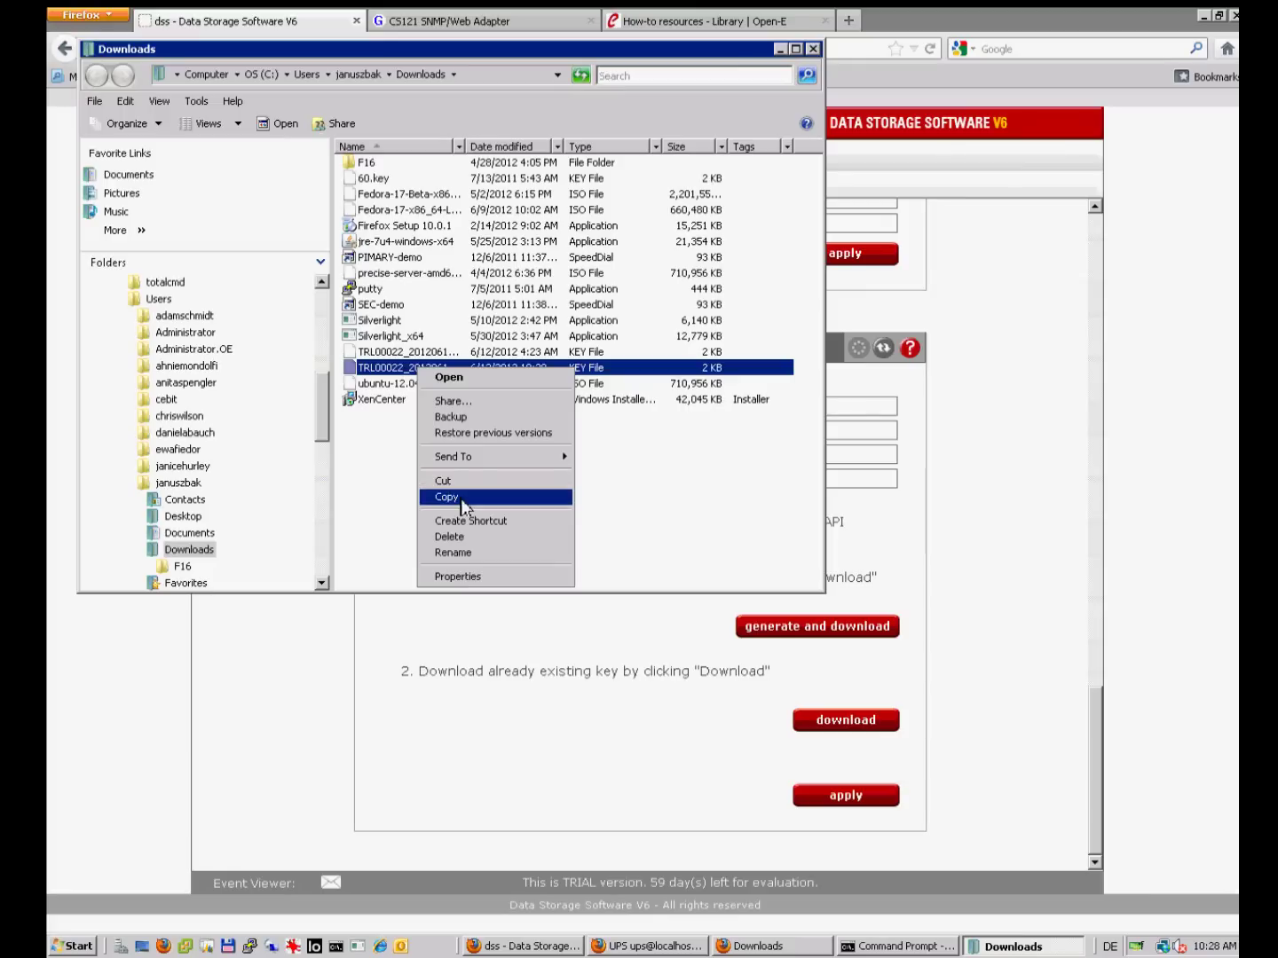
pyautogui.click(464, 502)
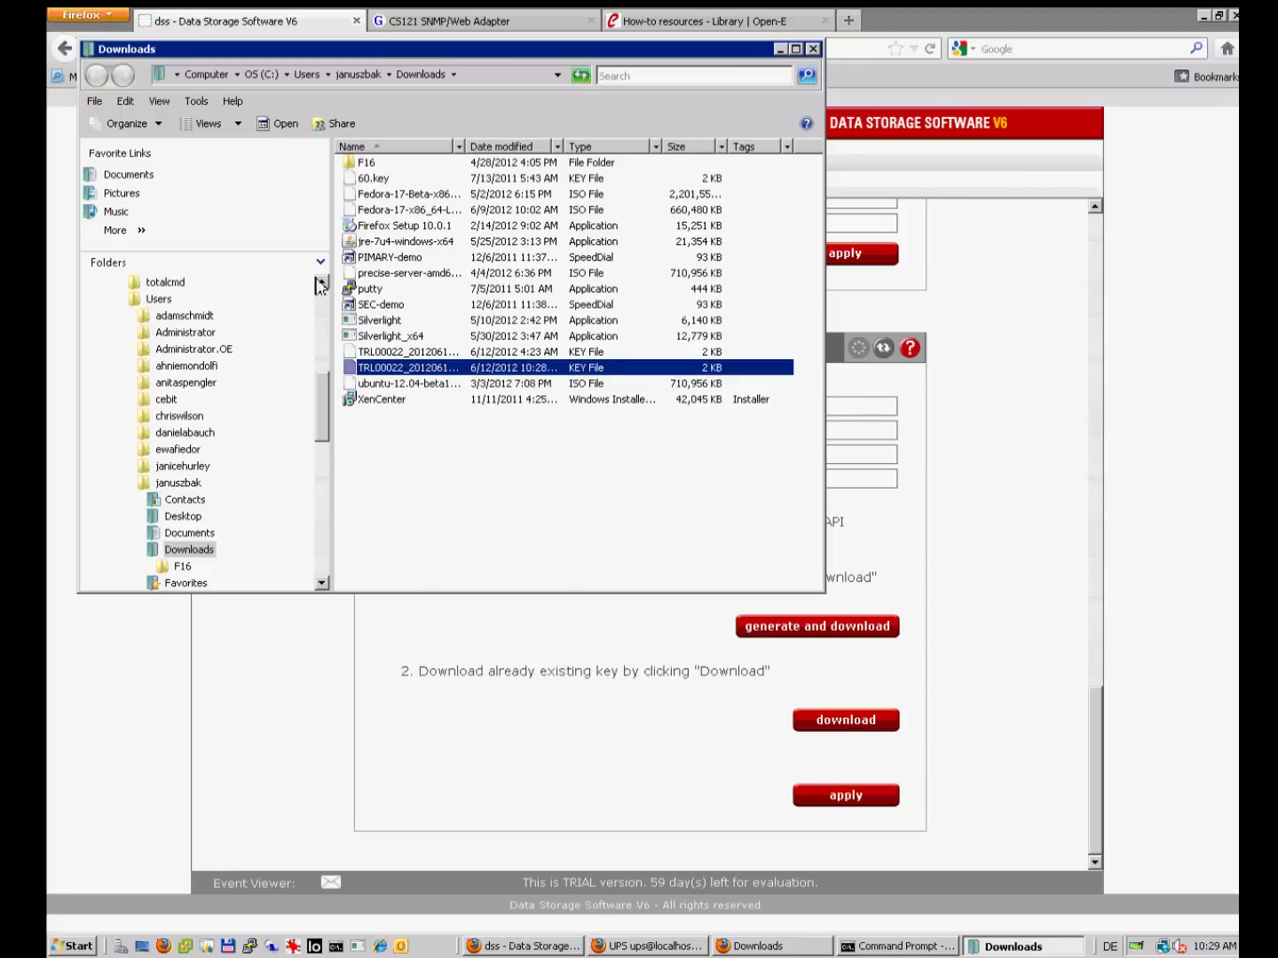
pyautogui.click(325, 312)
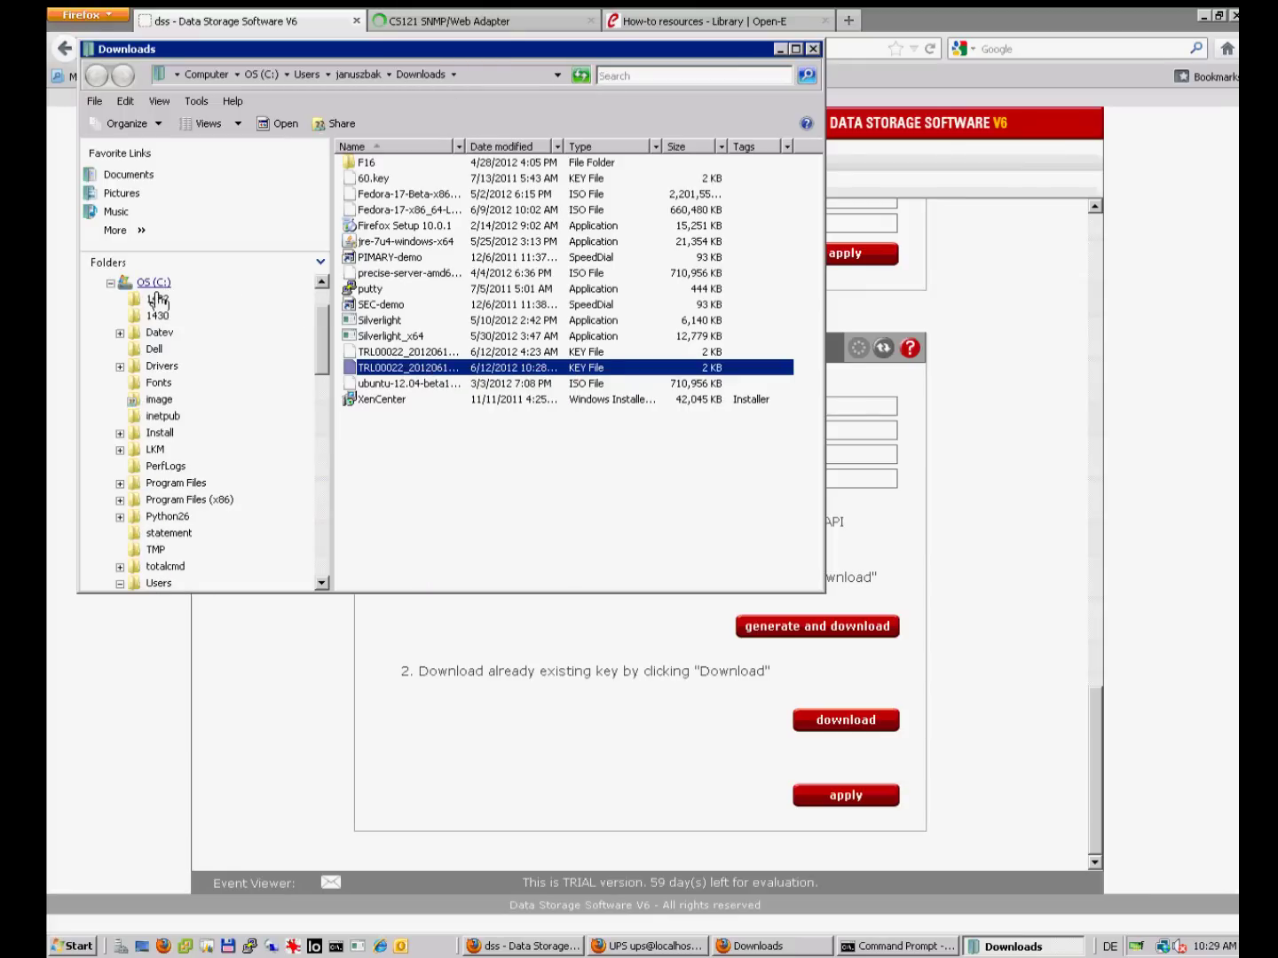
pyautogui.click(111, 283)
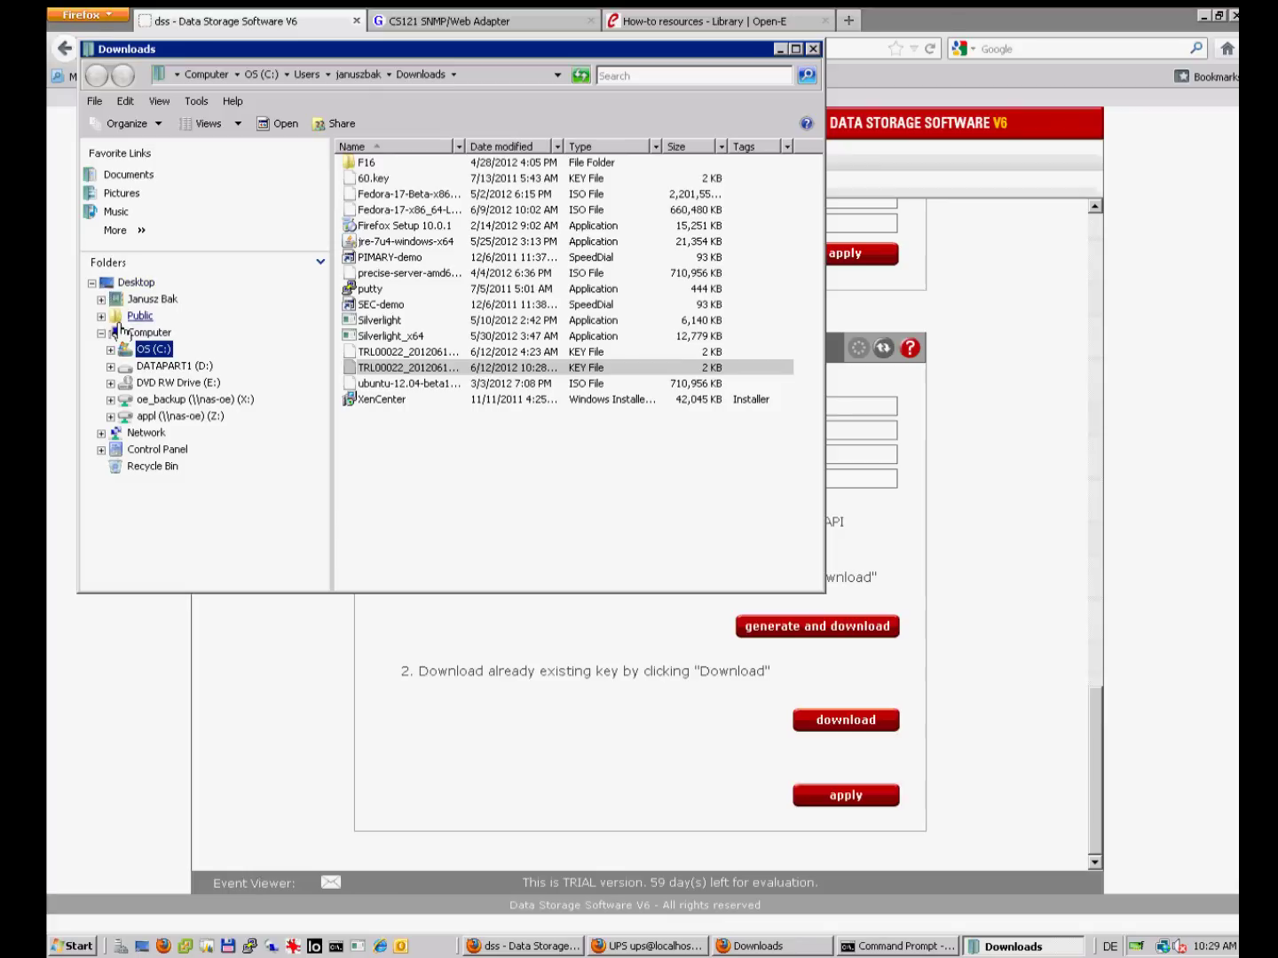
pyautogui.click(110, 367)
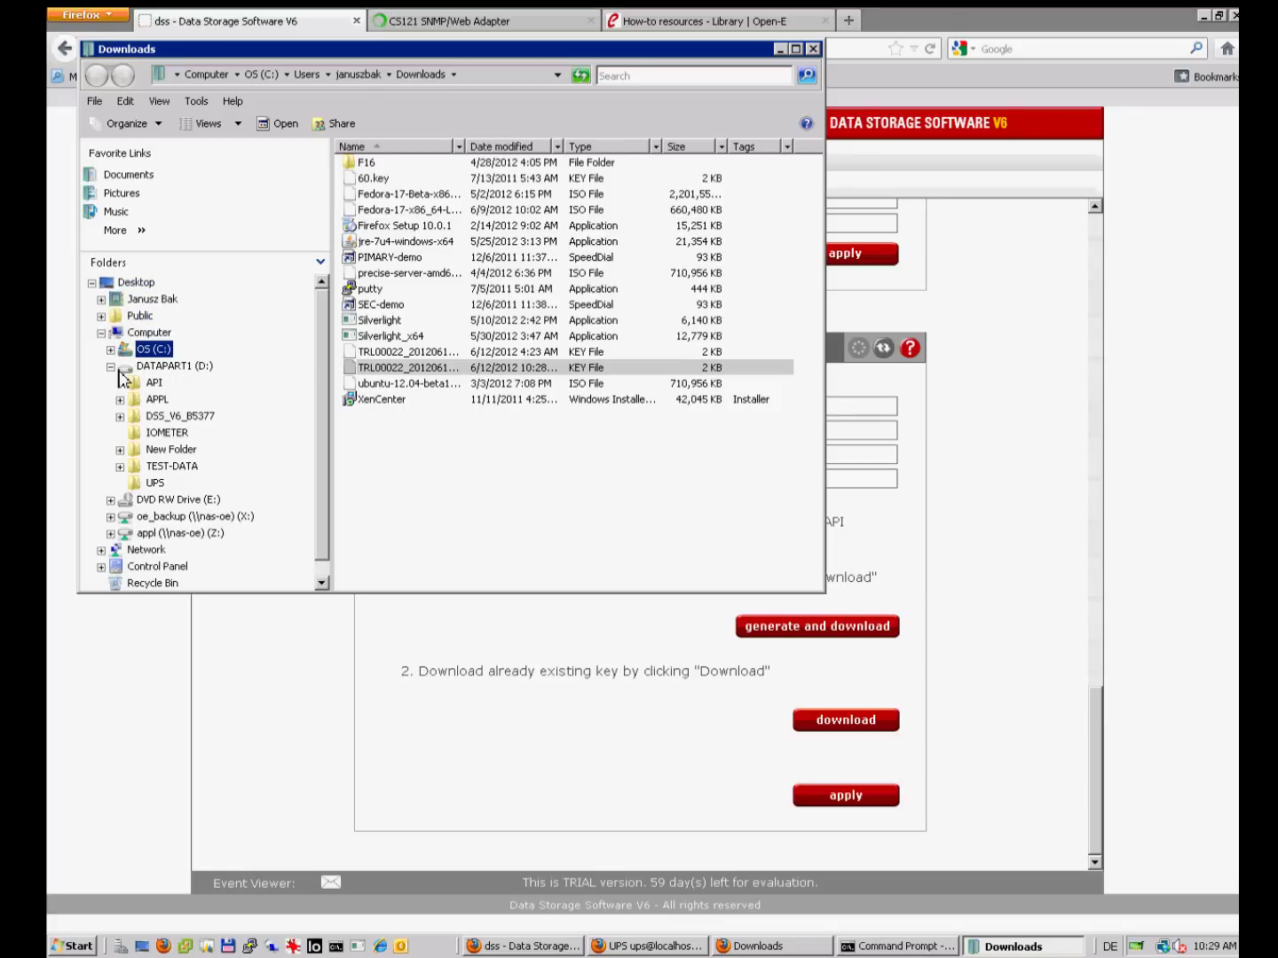
pyautogui.click(150, 483)
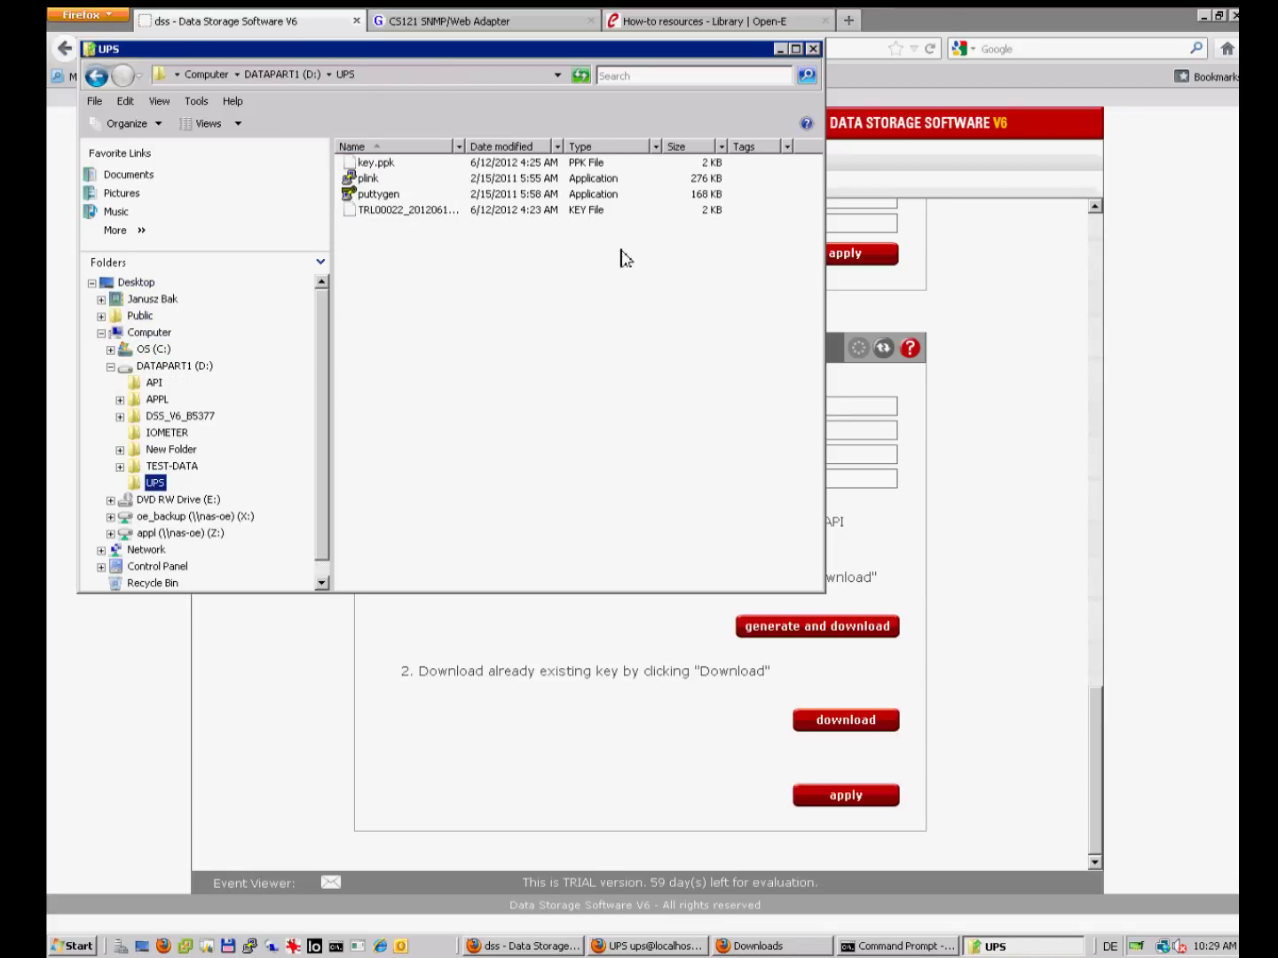
pyautogui.moveTo(467, 147); pyautogui.dragTo(543, 146)
pyautogui.rightClick(423, 260)
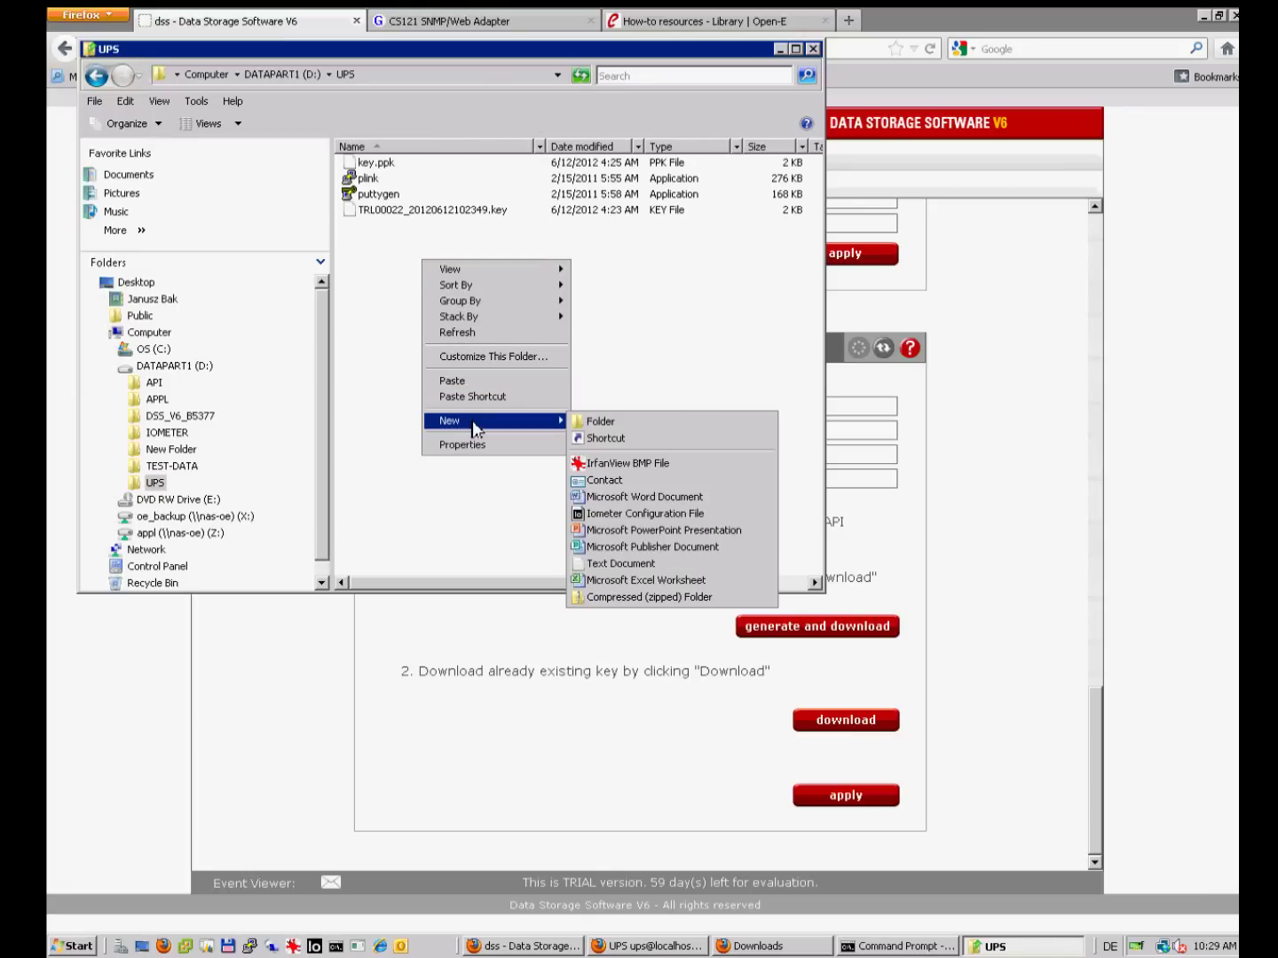
pyautogui.click(482, 382)
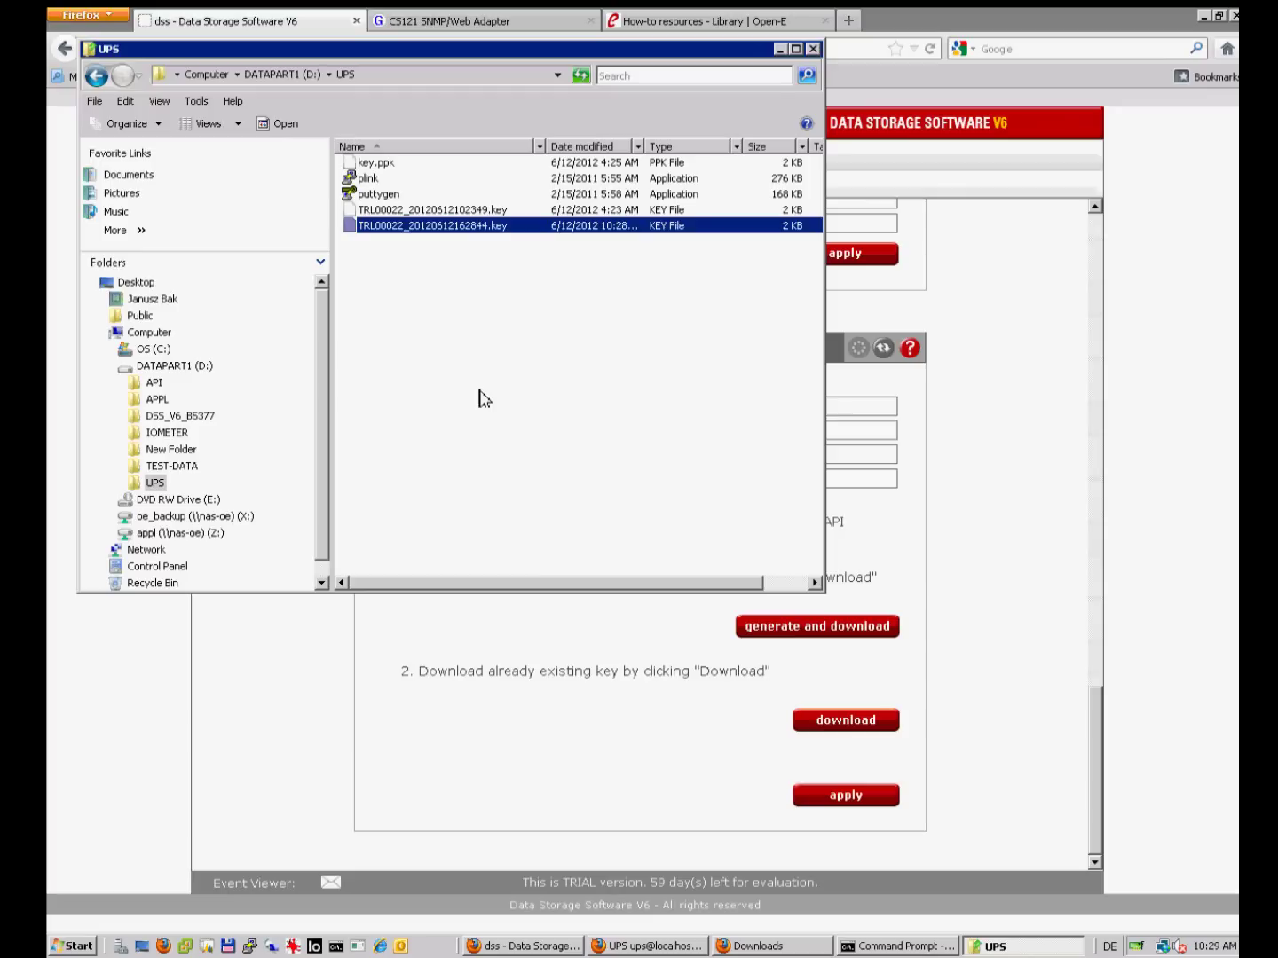
# - Delete the older .key file and key.ppk from UPS, then return to the DSS page
pyautogui.click(468, 215)
pyautogui.press('Delete')
pyautogui.press('Return')
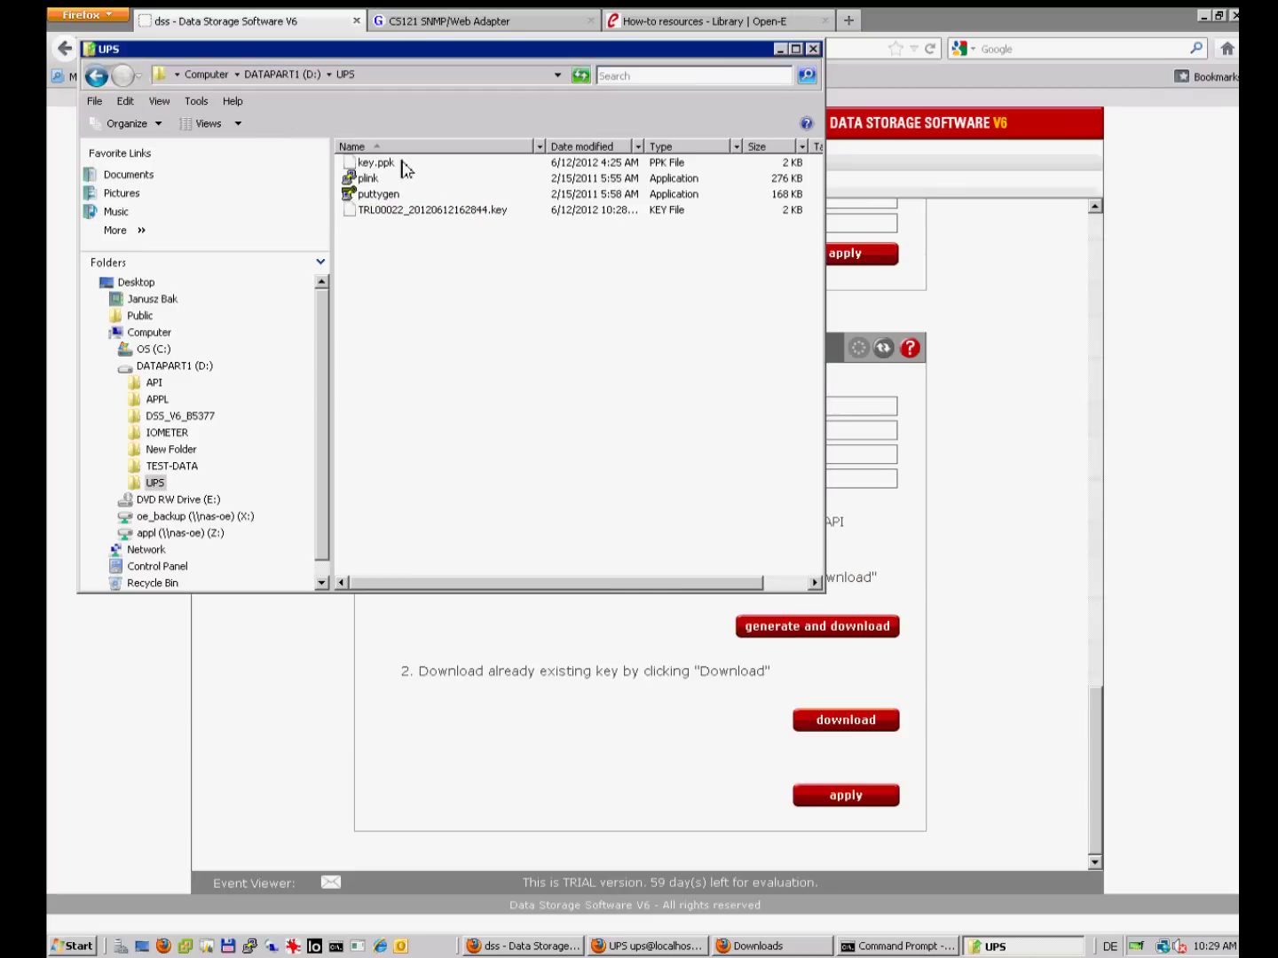
pyautogui.click(375, 167)
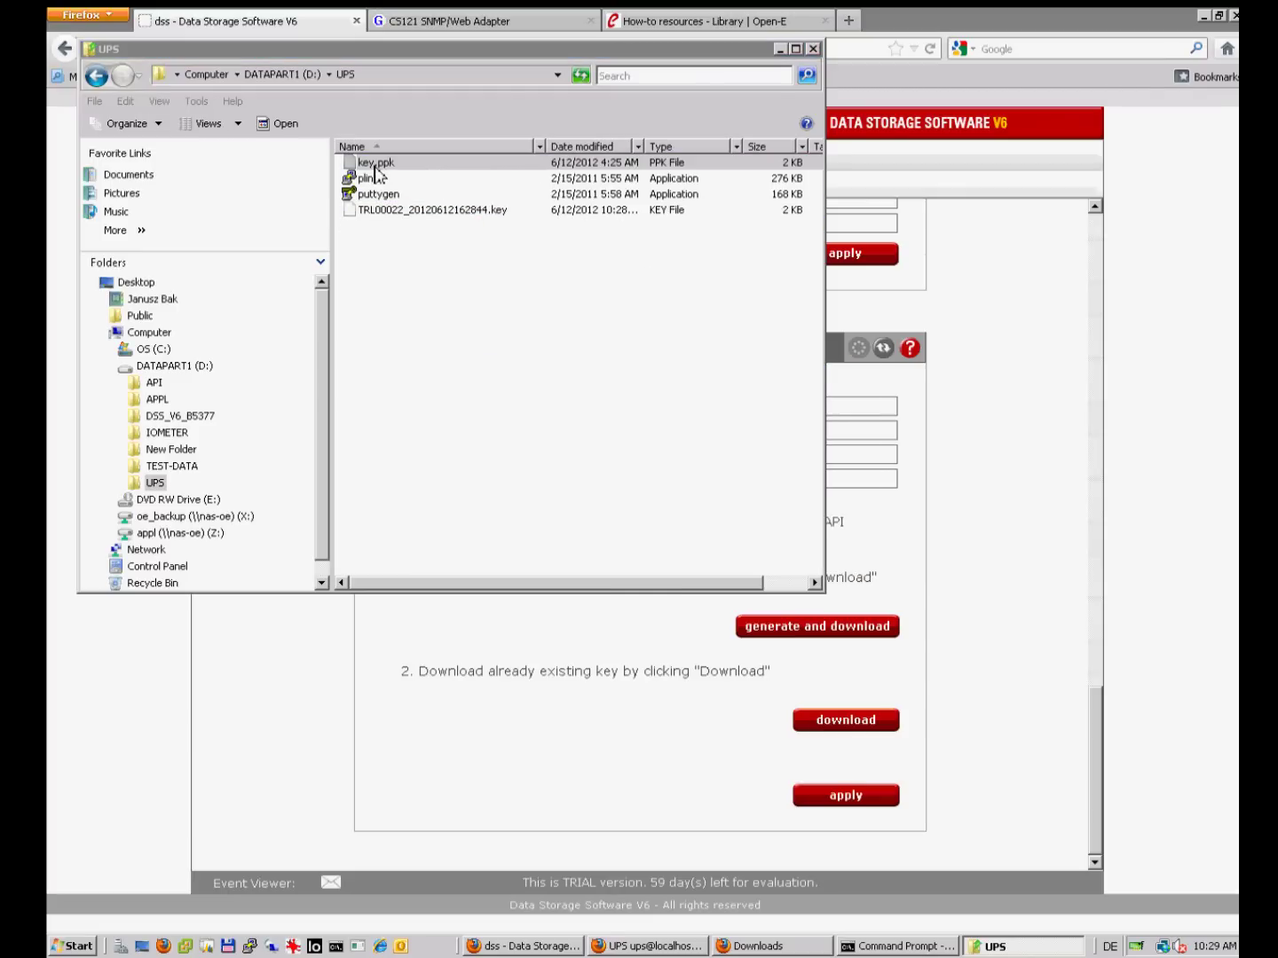
pyautogui.press('Delete')
pyautogui.press('Return')
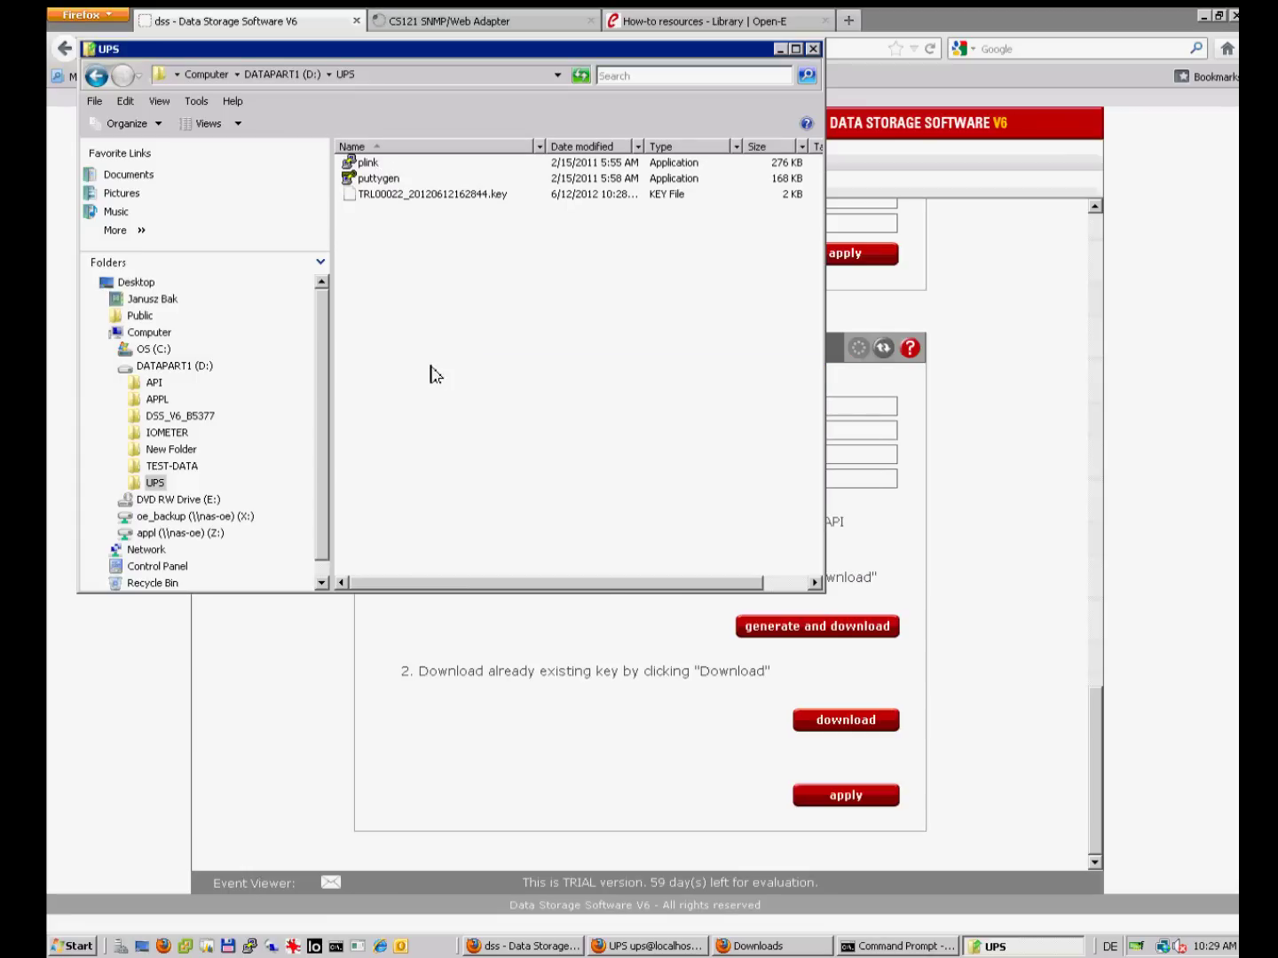
pyautogui.click(320, 753)
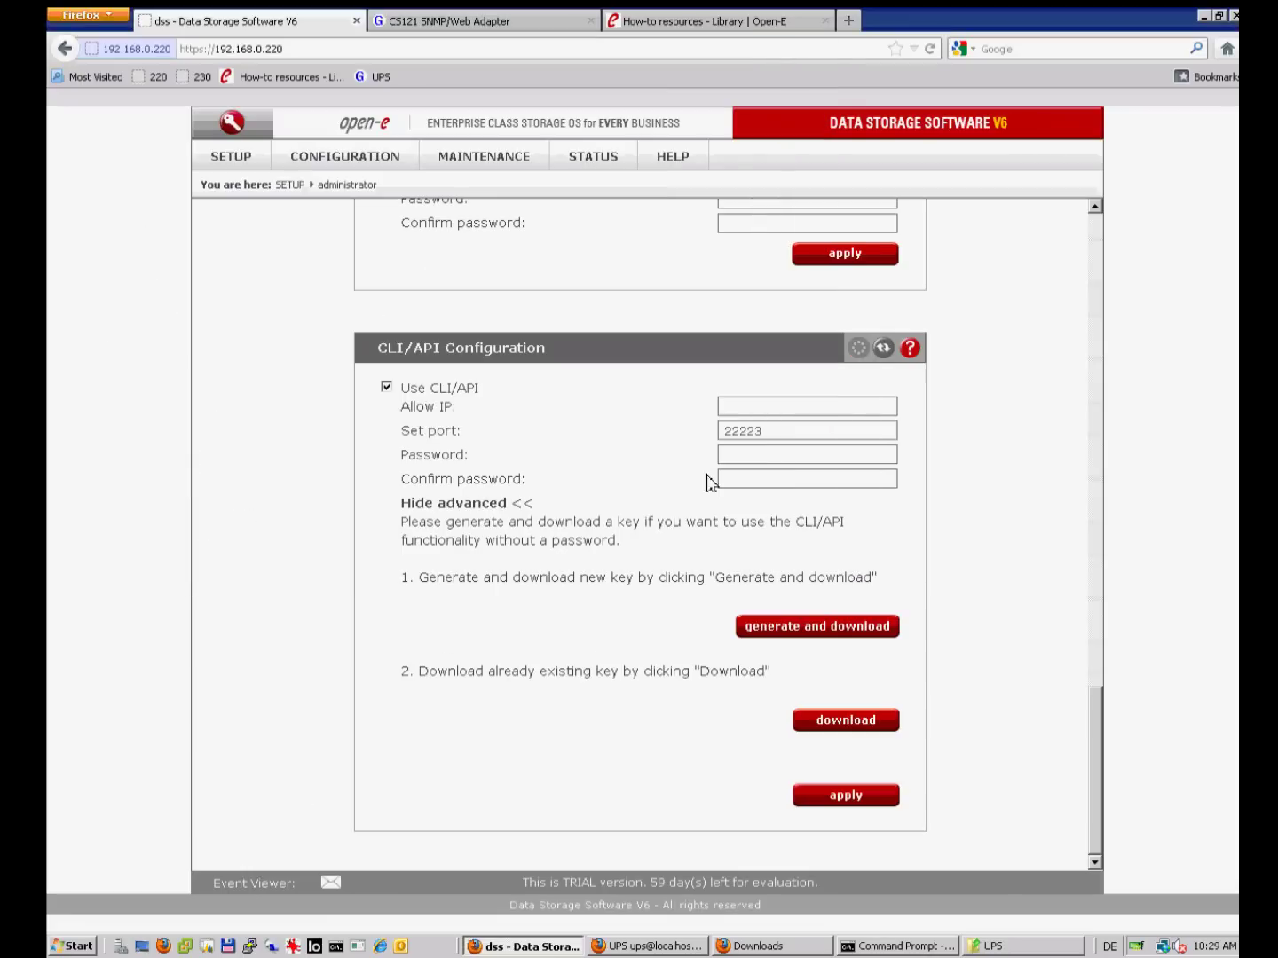
# - Open and enlarge the CLI/API Configuration help, highlighting the basic and key-based SSH example commands
pyautogui.click(913, 351)
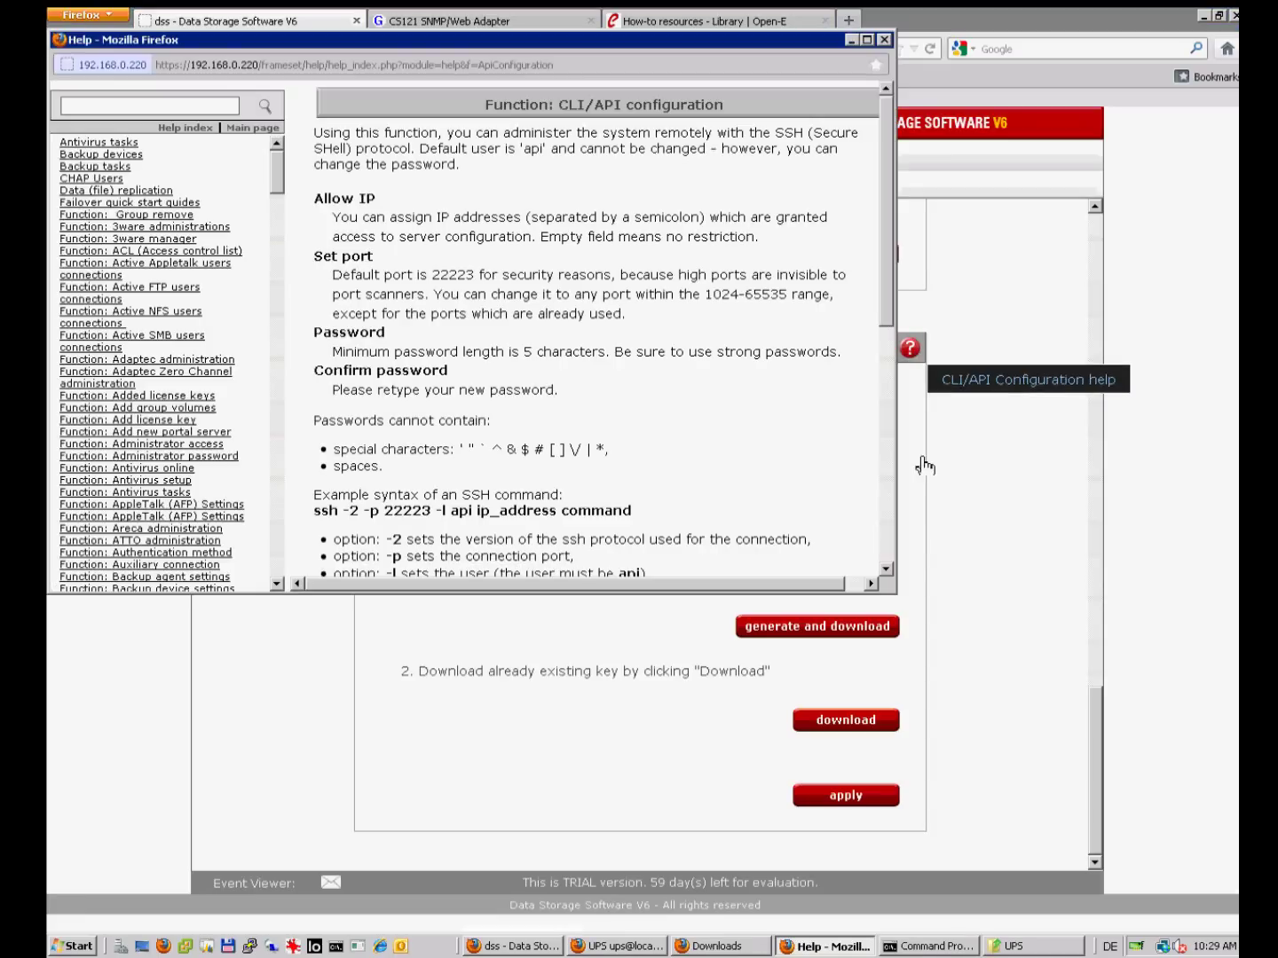
pyautogui.moveTo(896, 593); pyautogui.dragTo(1143, 807)
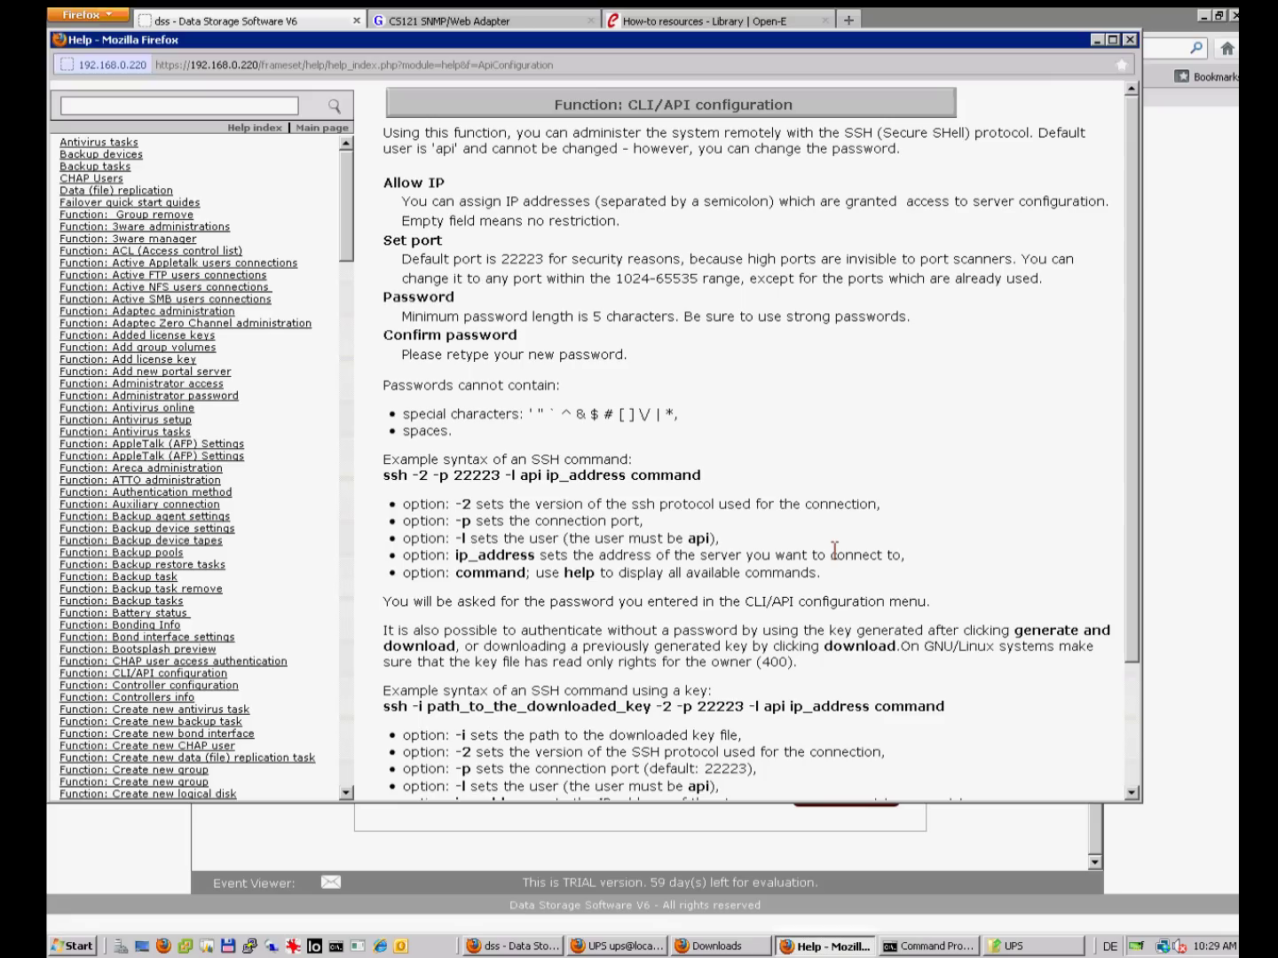
pyautogui.moveTo(383, 475); pyautogui.dragTo(703, 477)
pyautogui.click(818, 480)
pyautogui.scroll(-3, 818, 480)
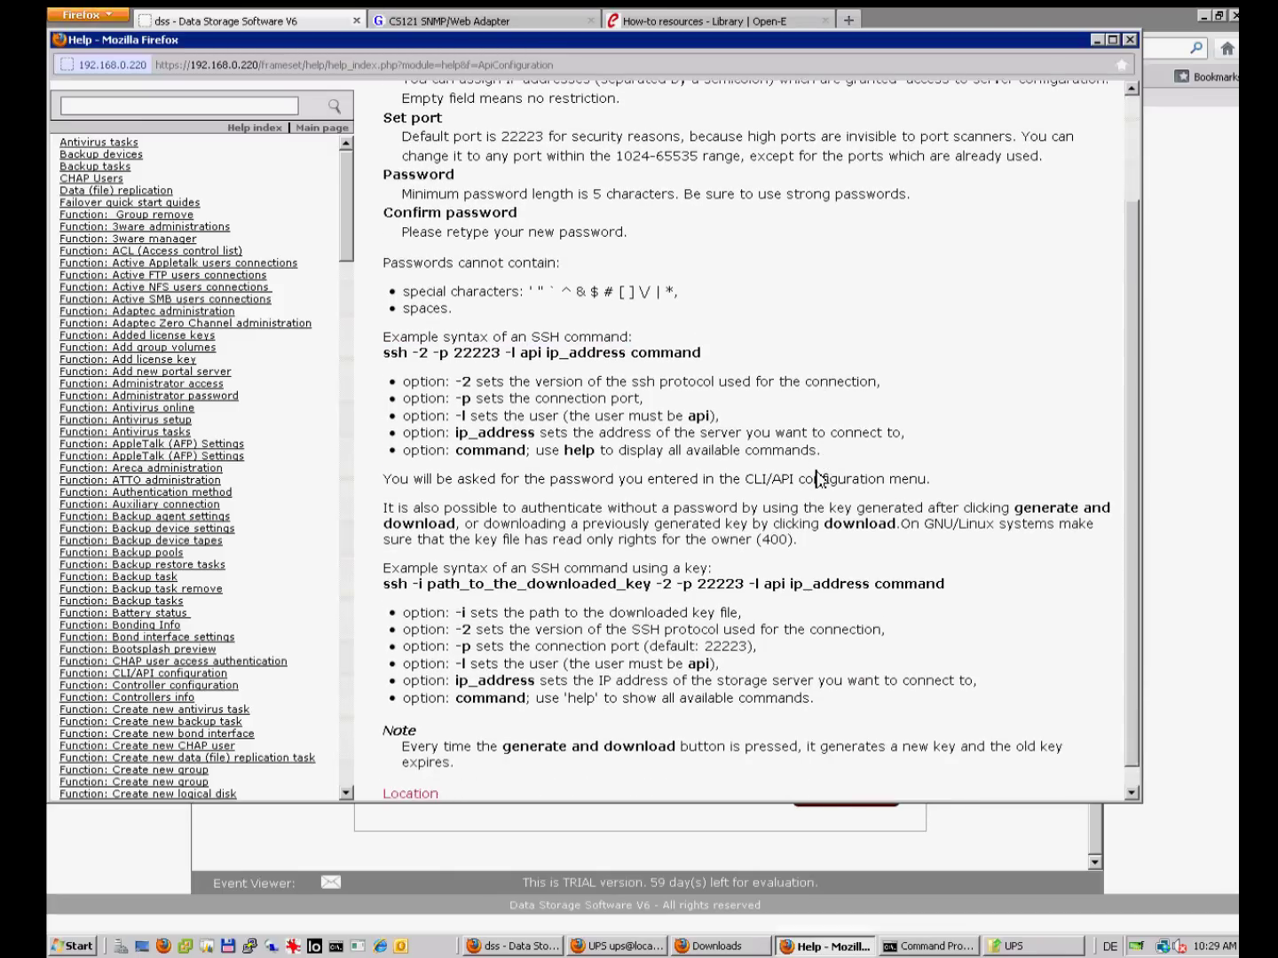
pyautogui.moveTo(383, 331); pyautogui.dragTo(737, 355)
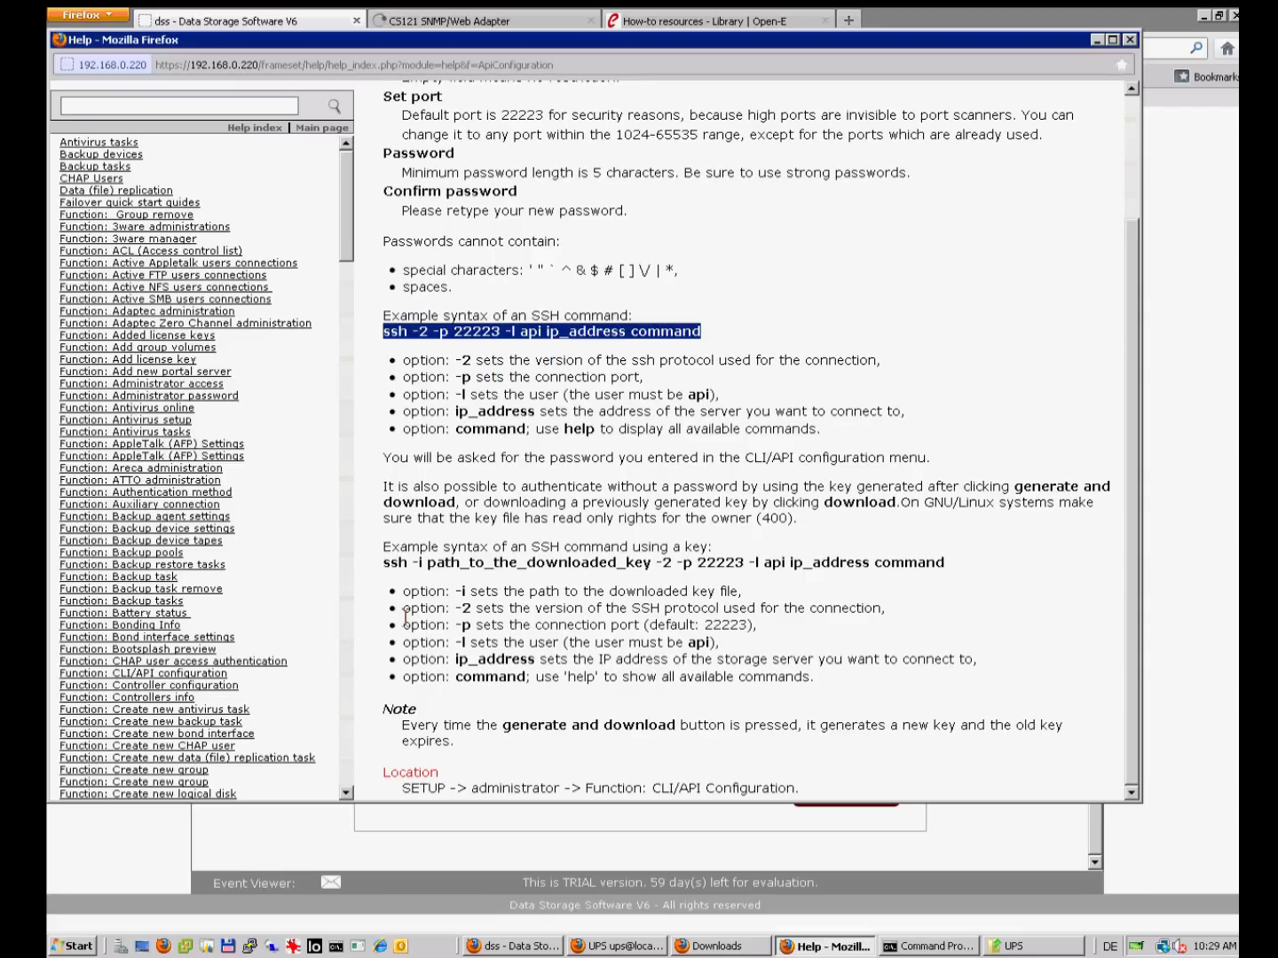
pyautogui.moveTo(383, 571); pyautogui.dragTo(995, 573)
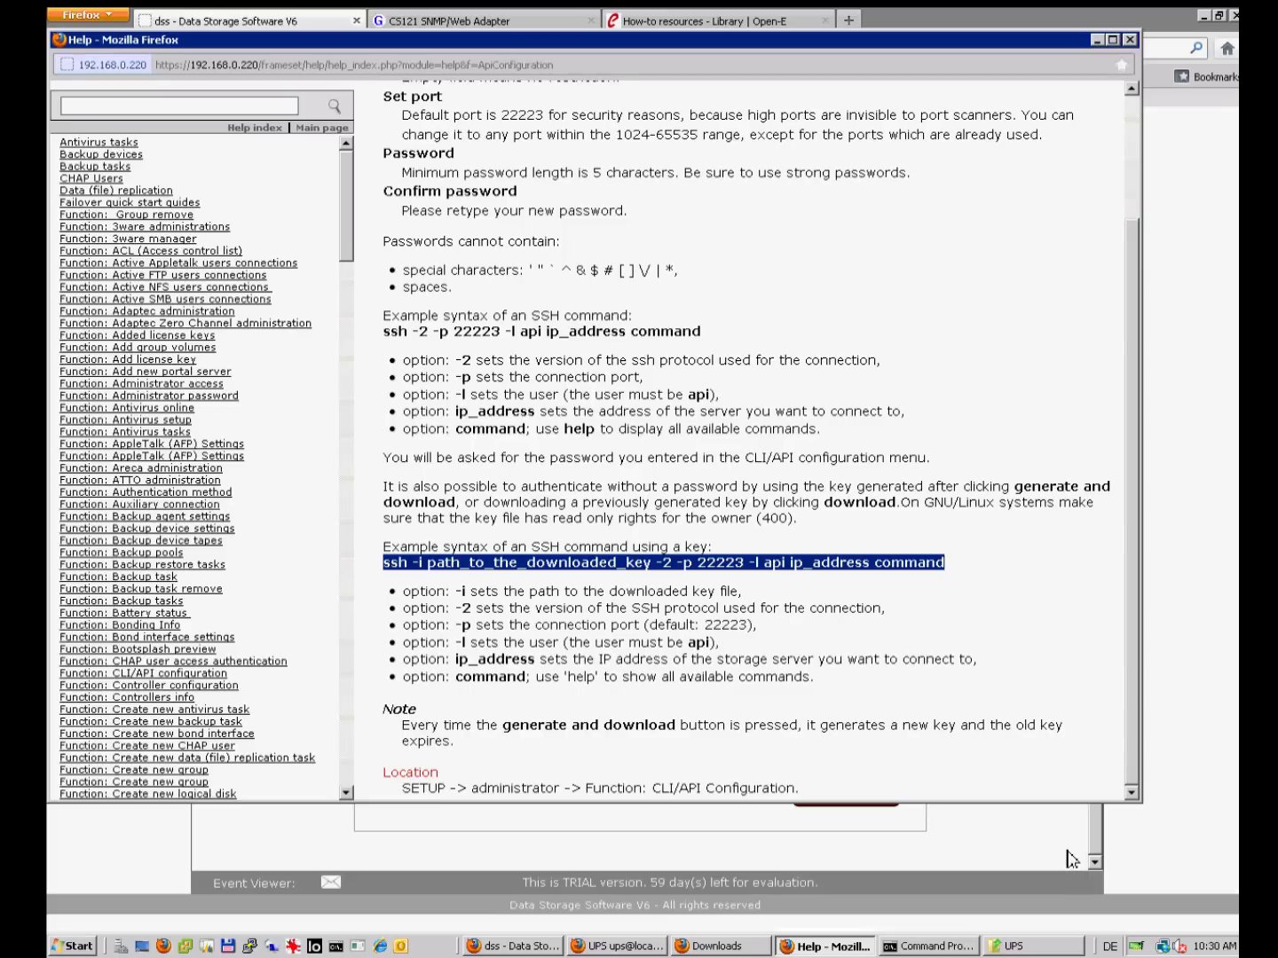
pyautogui.click(1062, 836)
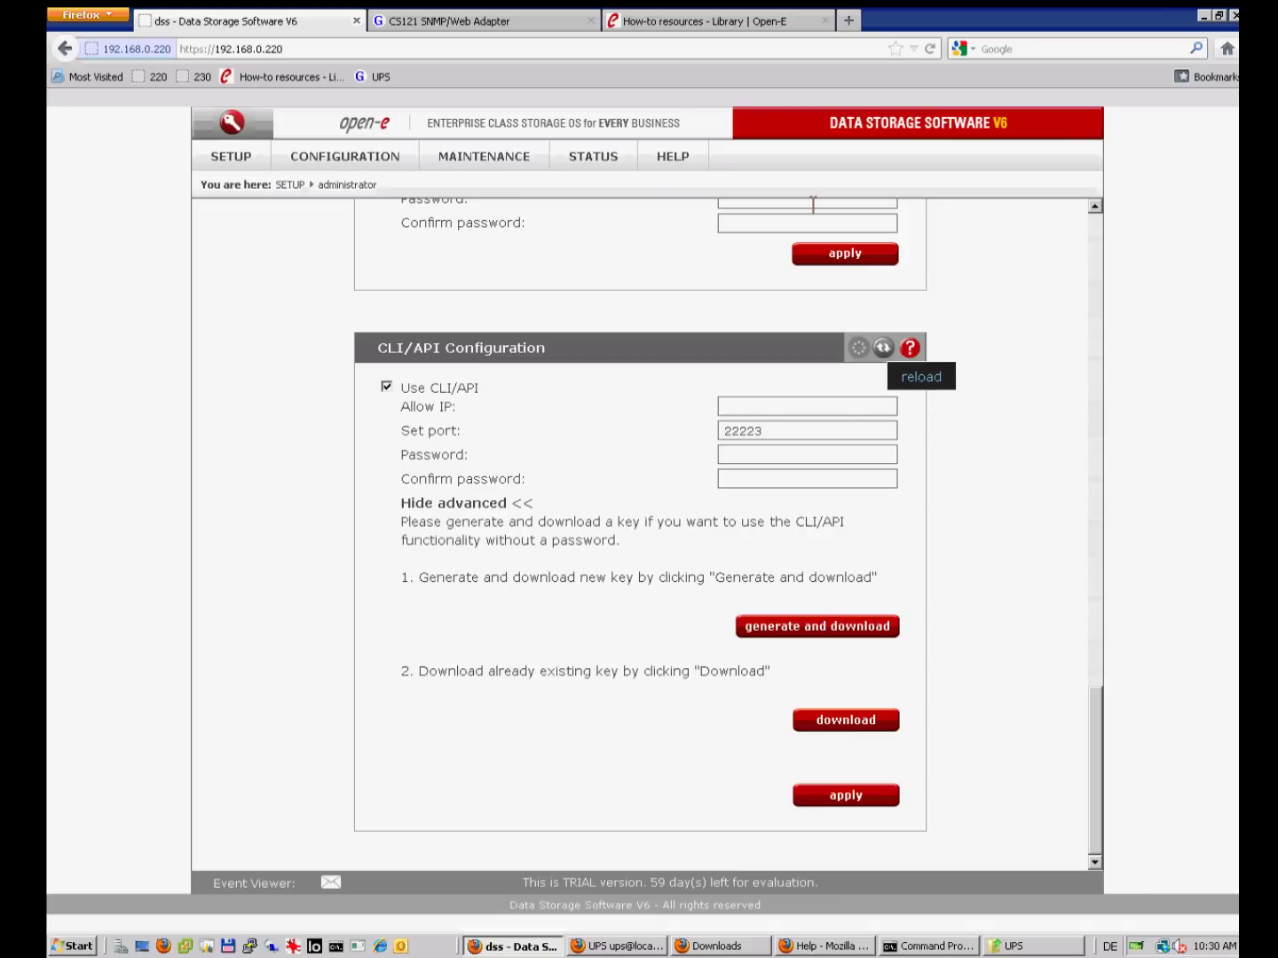
# - Add a new blank tab, visit the How-to resources tab, then return to the DSS tab
pyautogui.moveTo(848, 48)
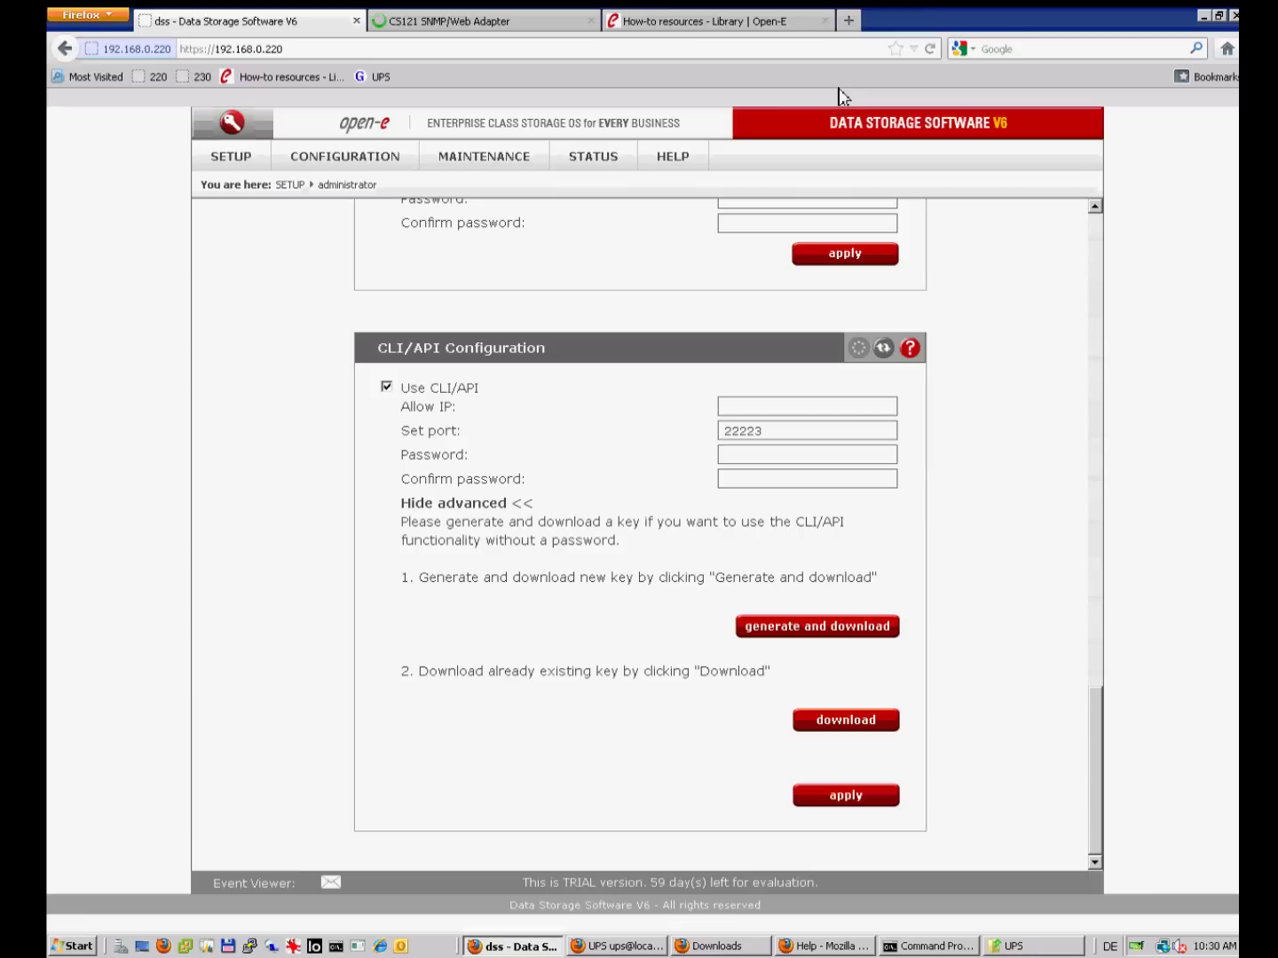
pyautogui.moveTo(849, 12)
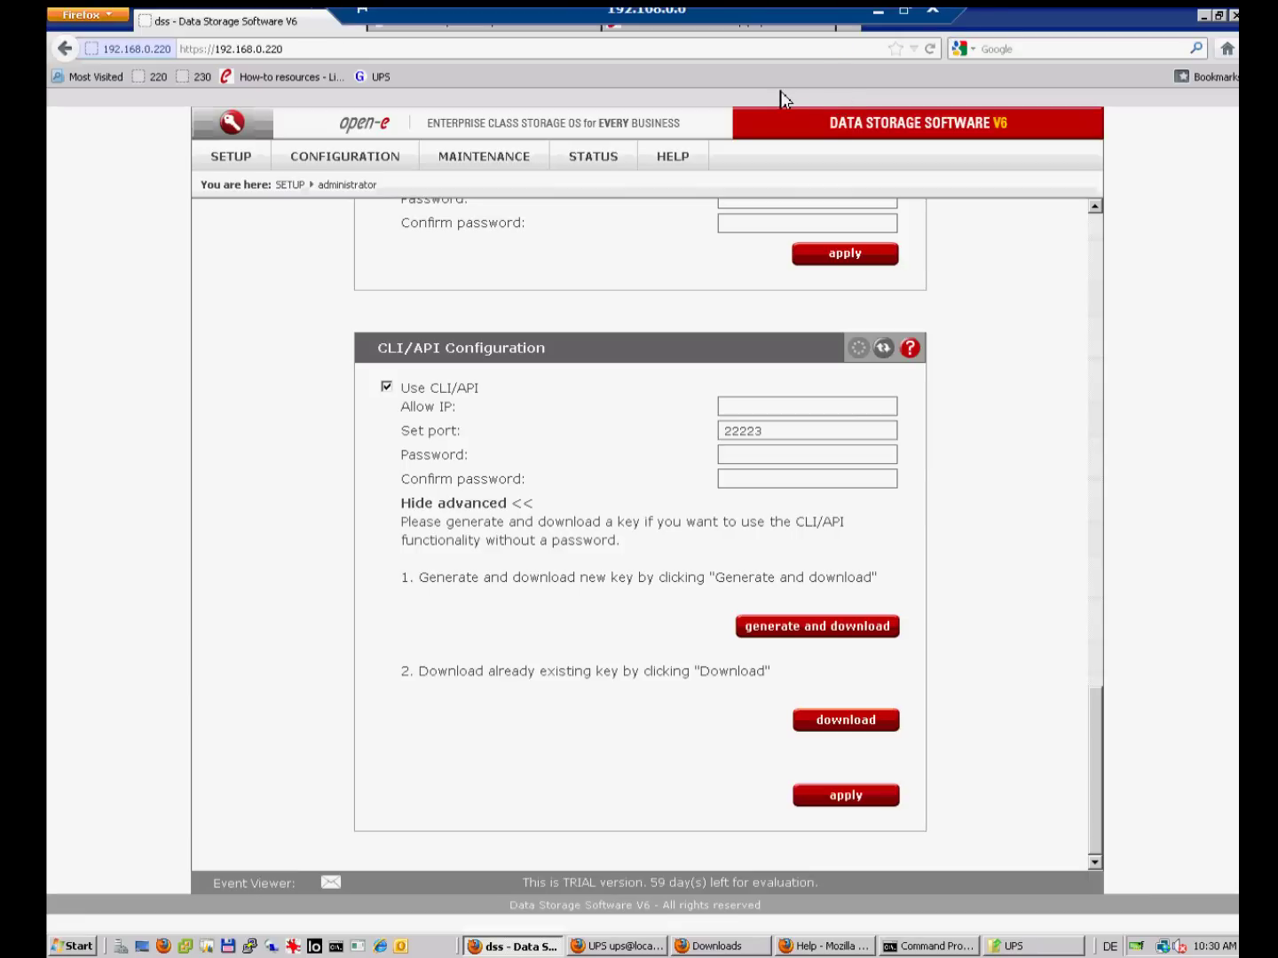
pyautogui.click(848, 20)
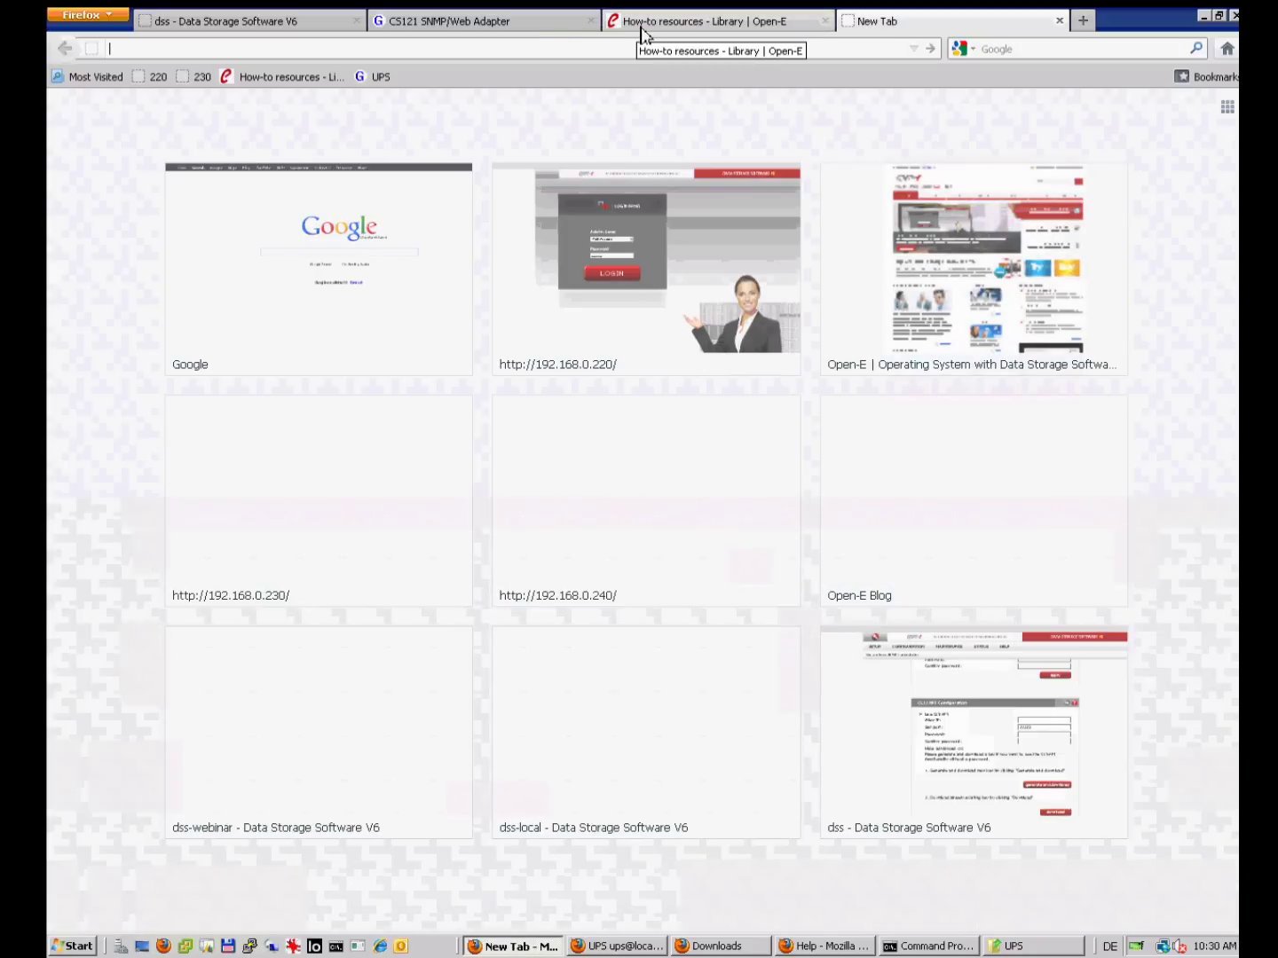
pyautogui.click(644, 34)
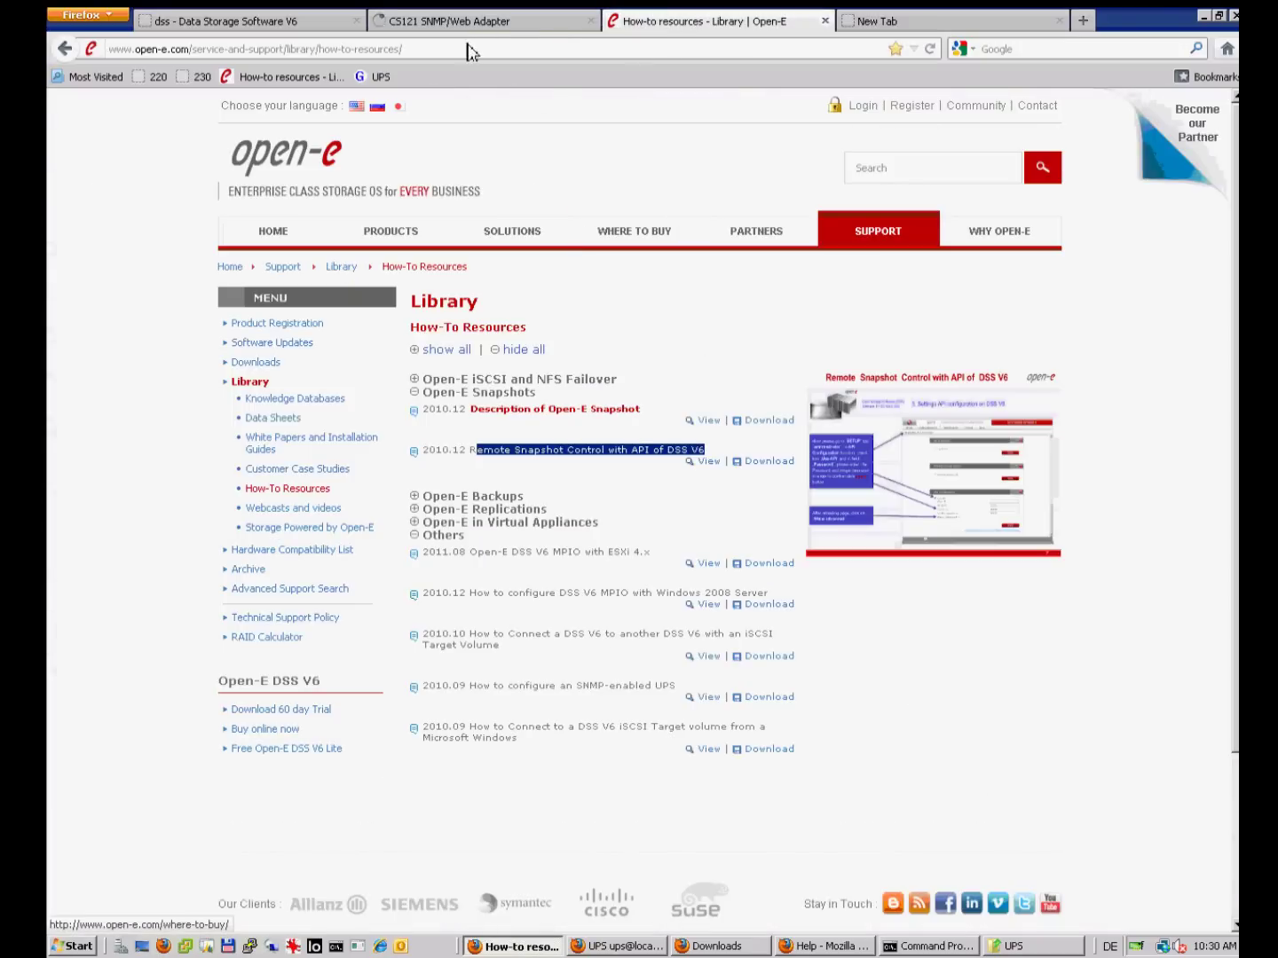
pyautogui.click(266, 21)
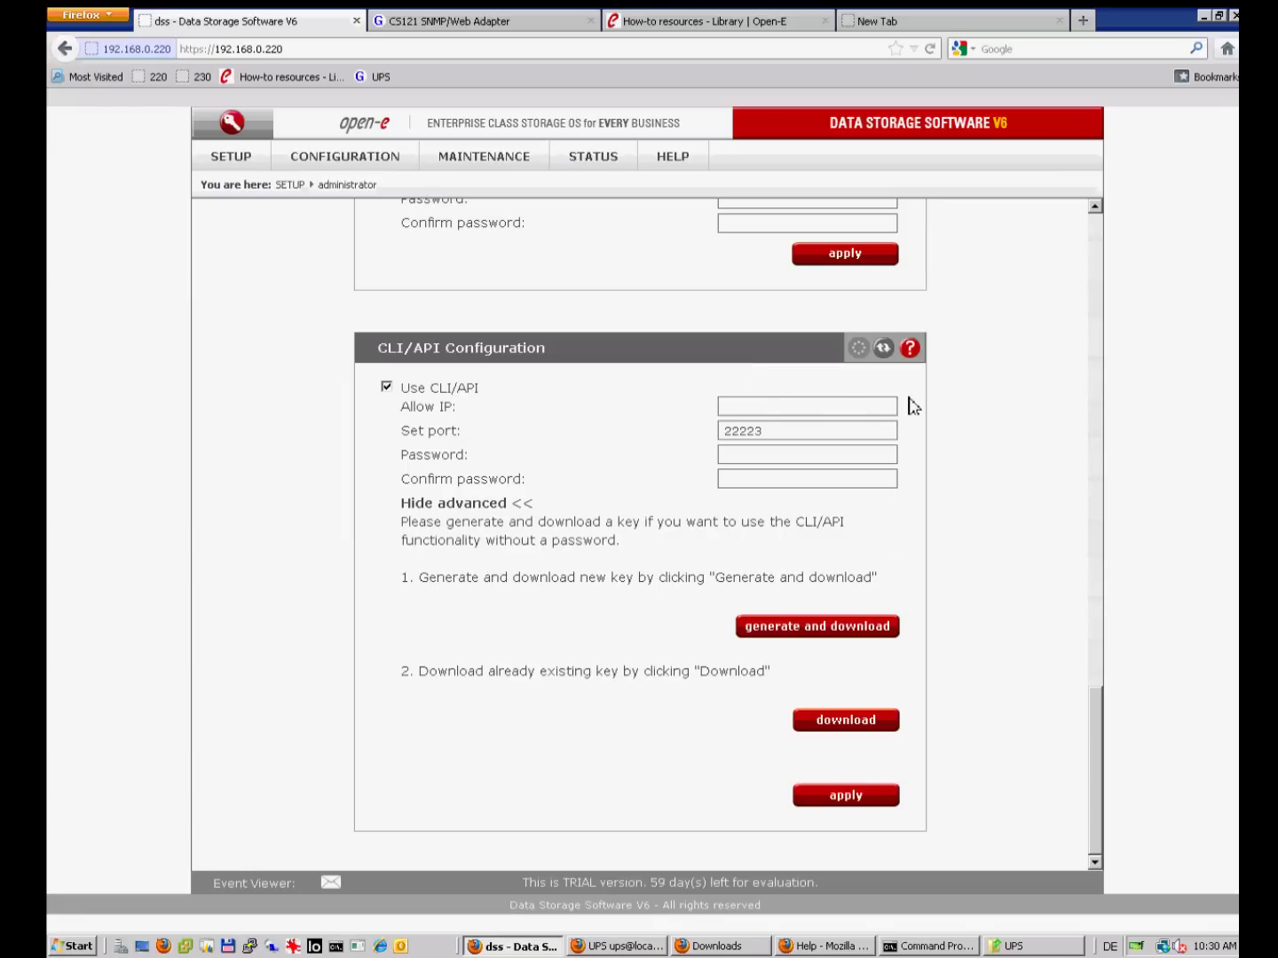
# - Reopen the CLI/API help, close it, and scroll back over the administrator settings
pyautogui.click(911, 351)
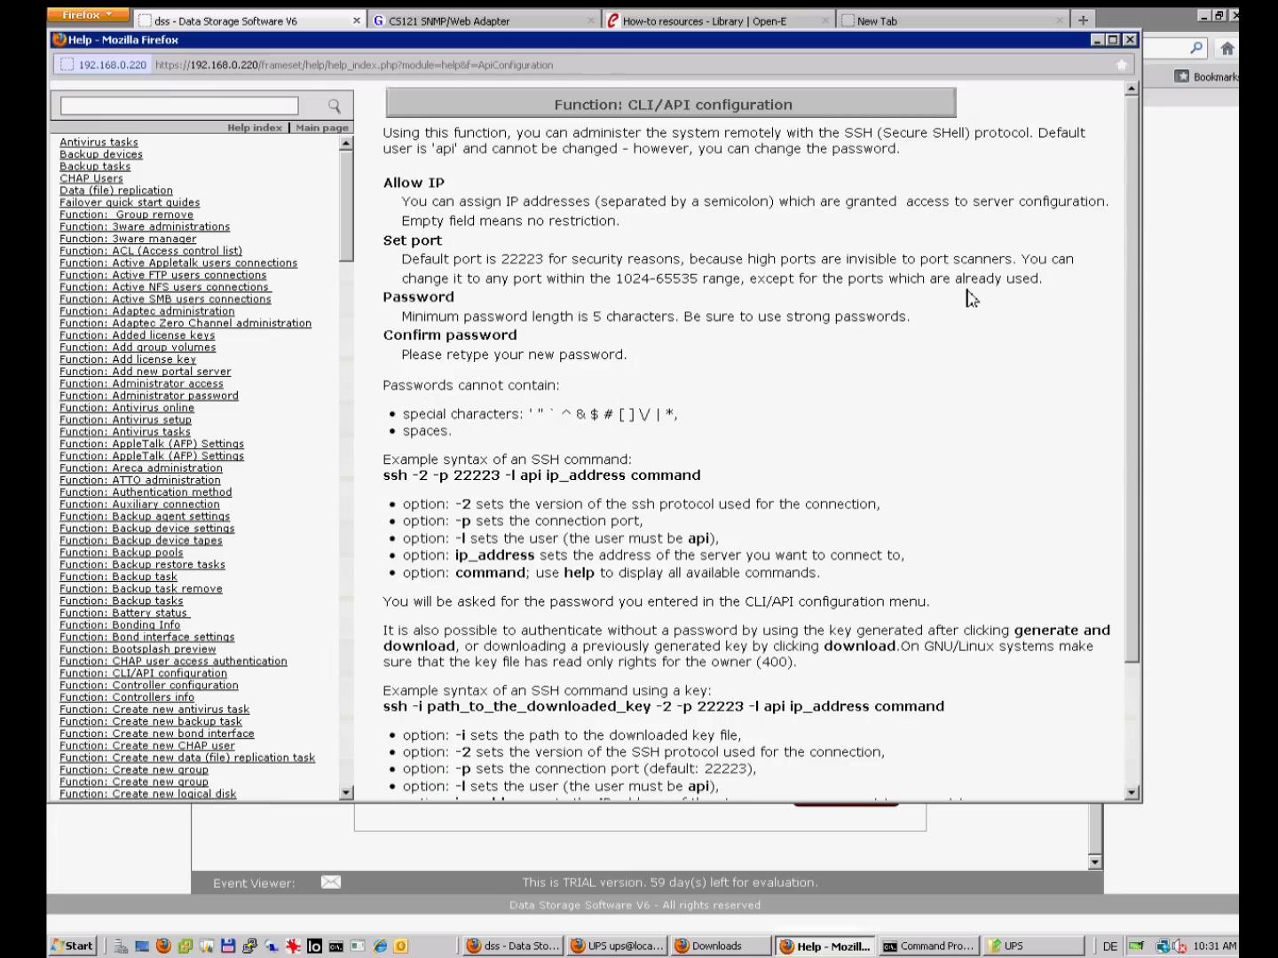
pyautogui.click(1132, 41)
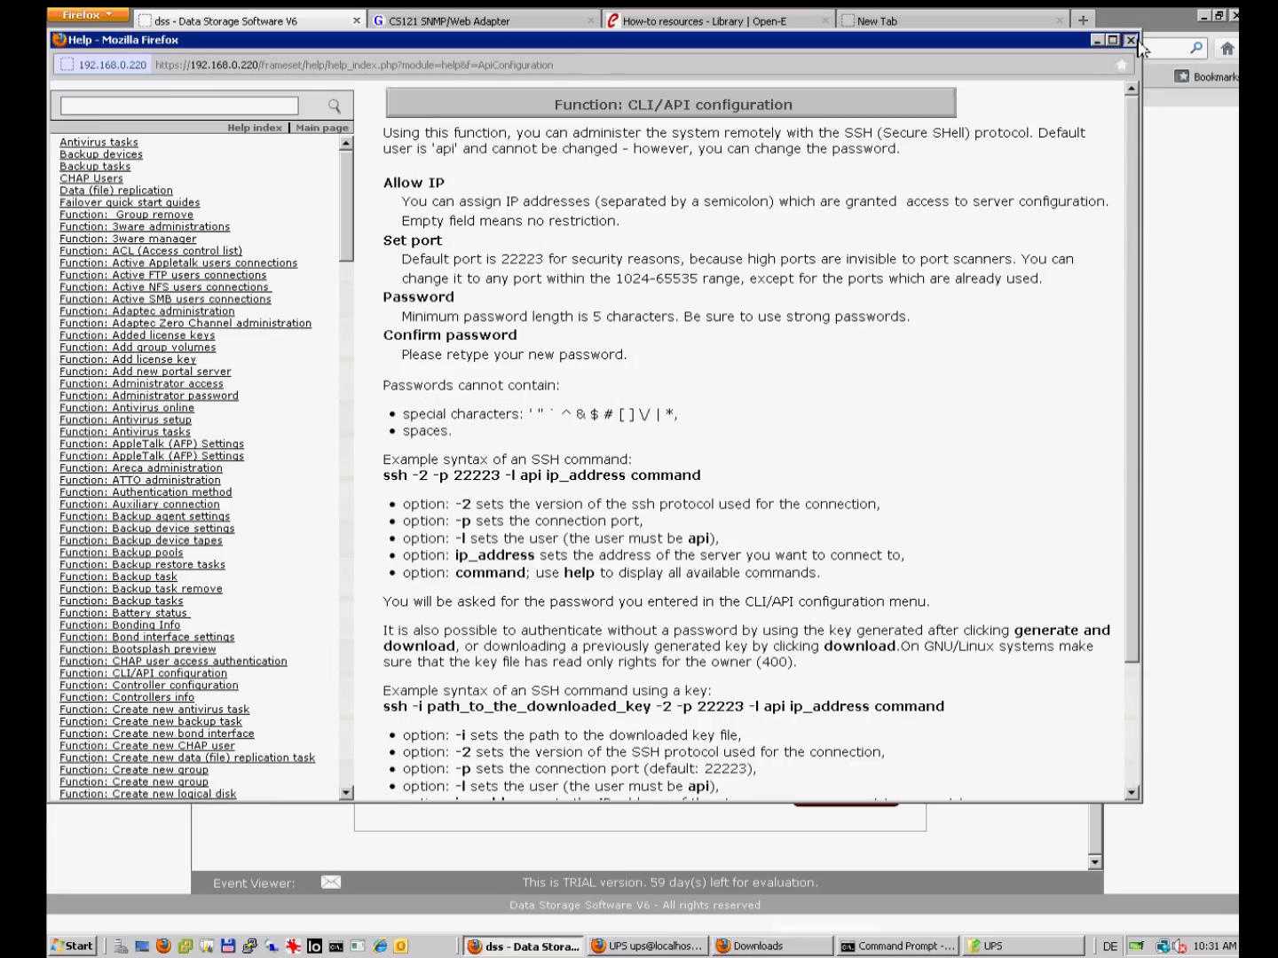
pyautogui.scroll(3, 799, 373)
pyautogui.scroll(6, 784, 387)
pyautogui.scroll(4, 884, 433)
pyautogui.scroll(-3, 901, 532)
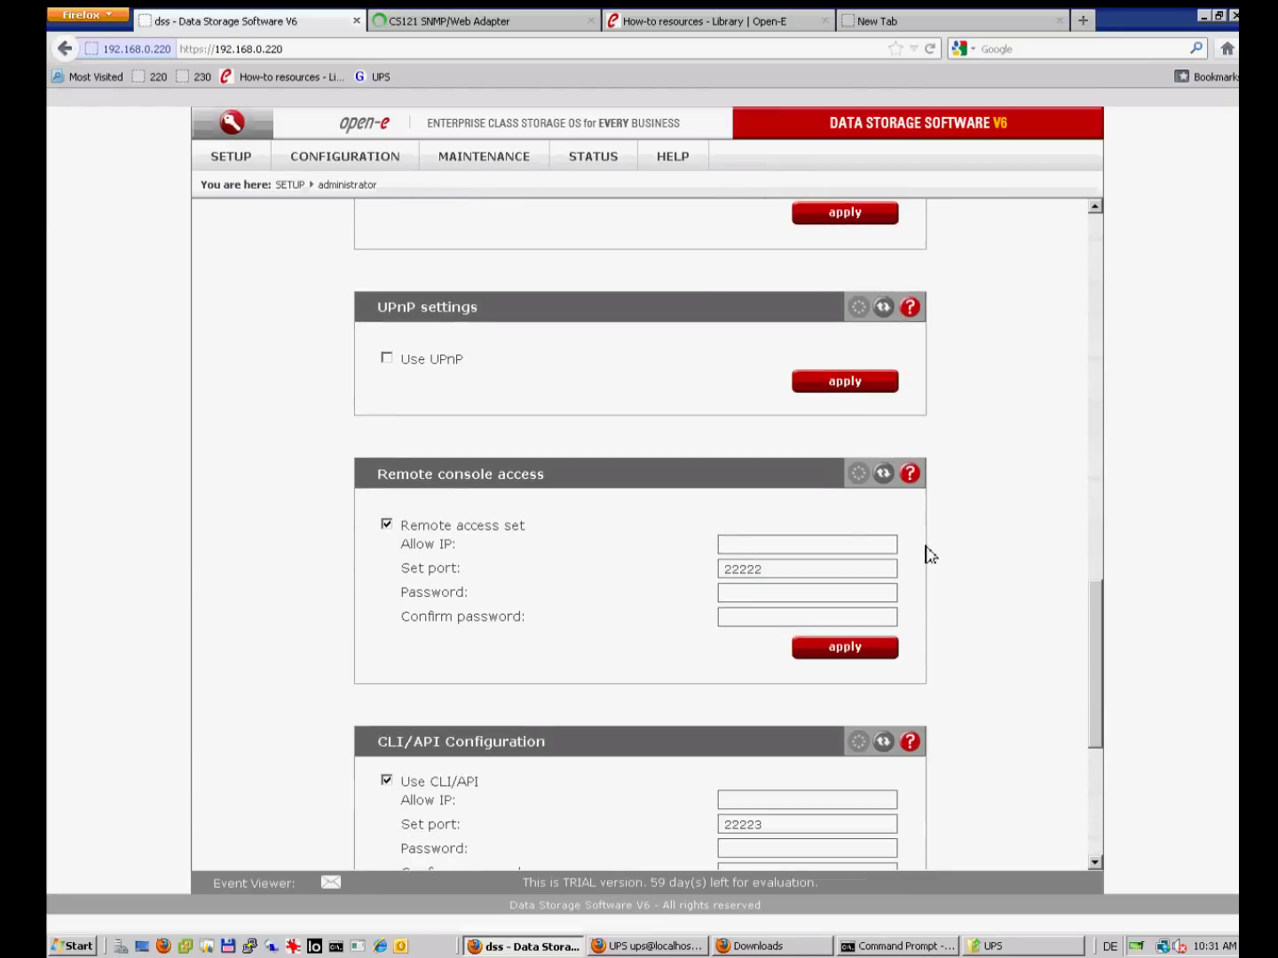
pyautogui.scroll(-2, 929, 556)
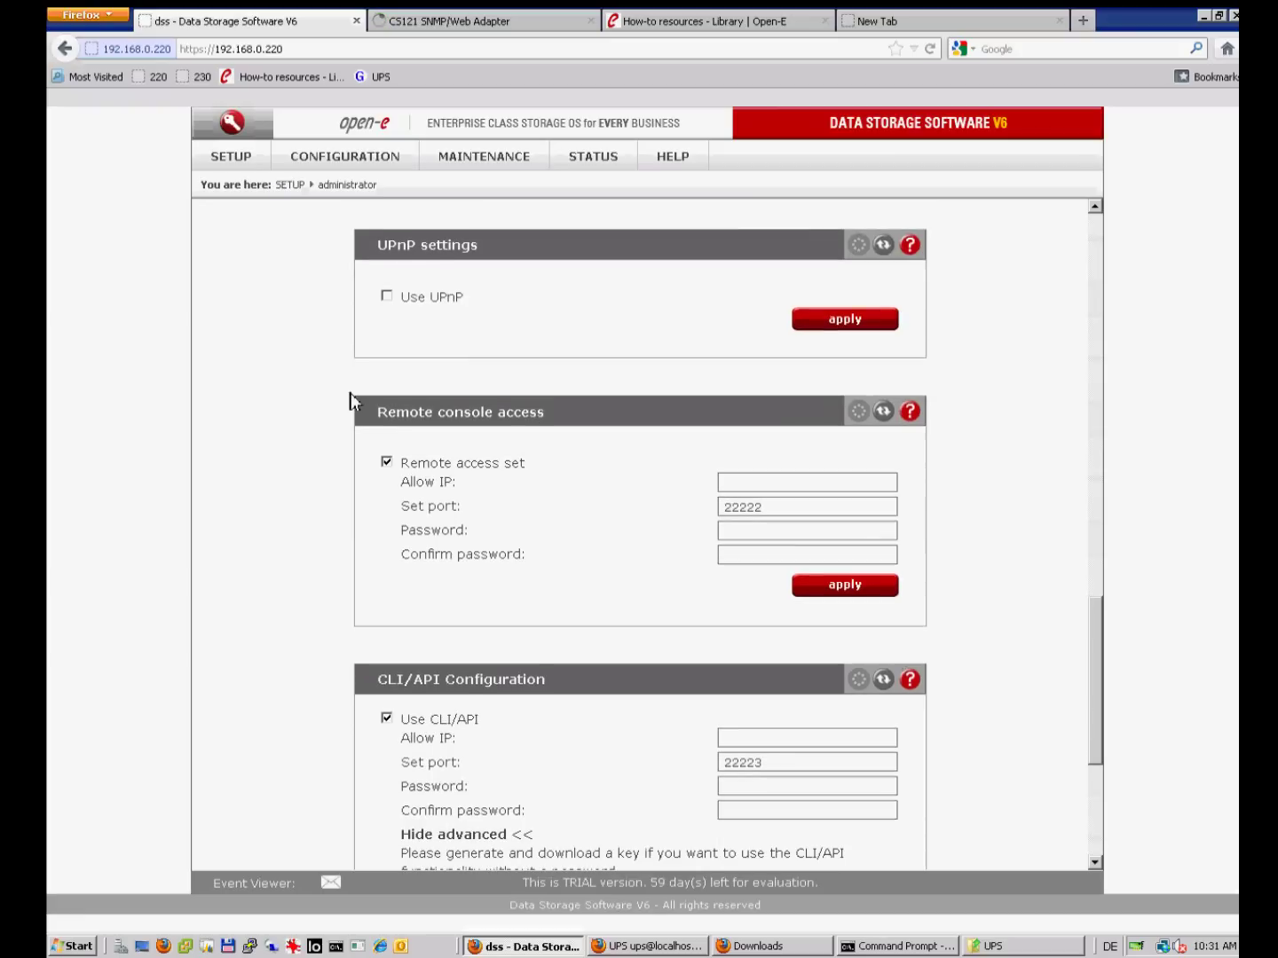
pyautogui.click(909, 411)
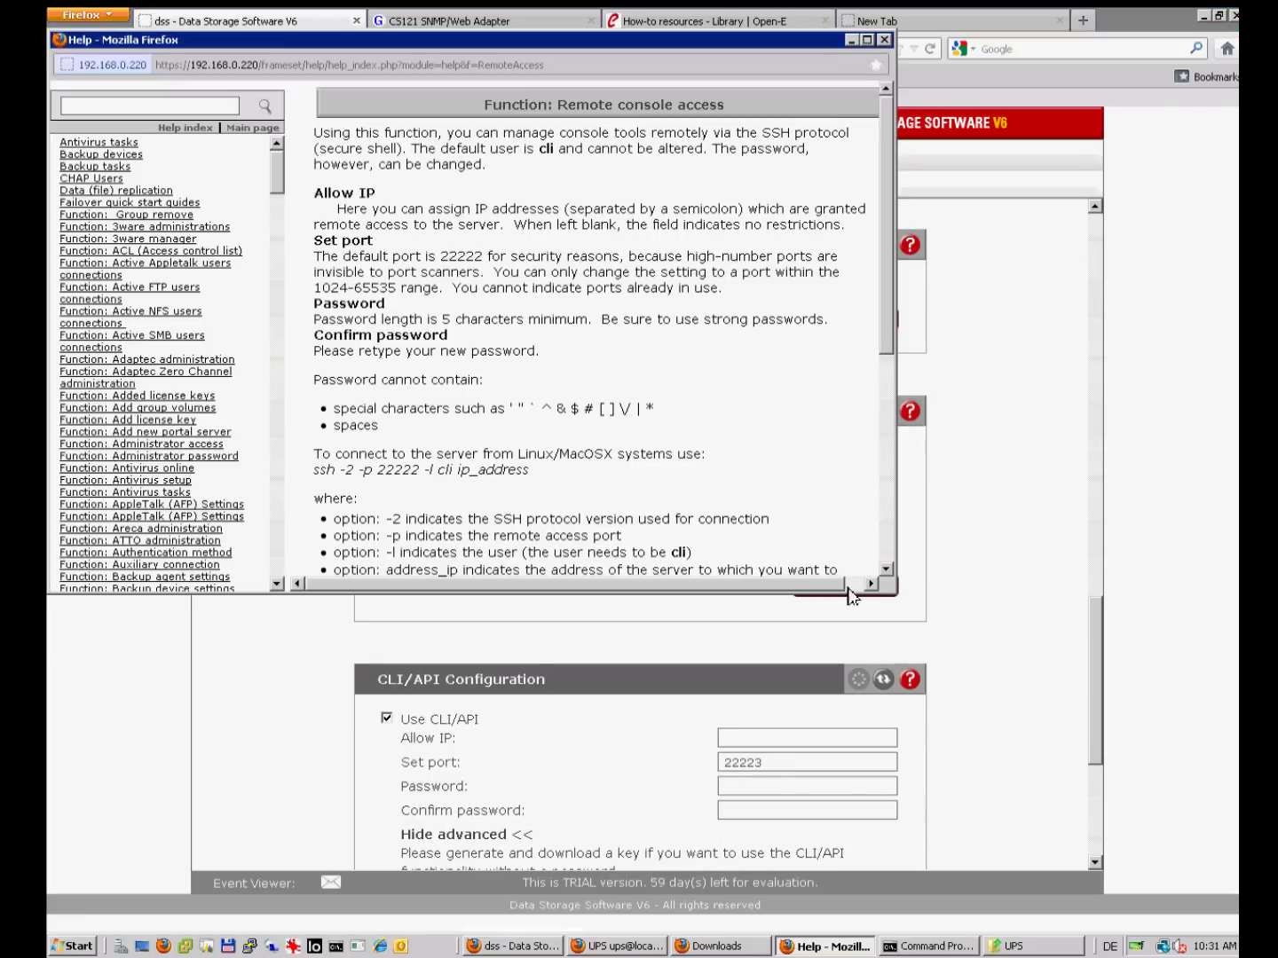
pyautogui.moveTo(892, 595); pyautogui.dragTo(1054, 713)
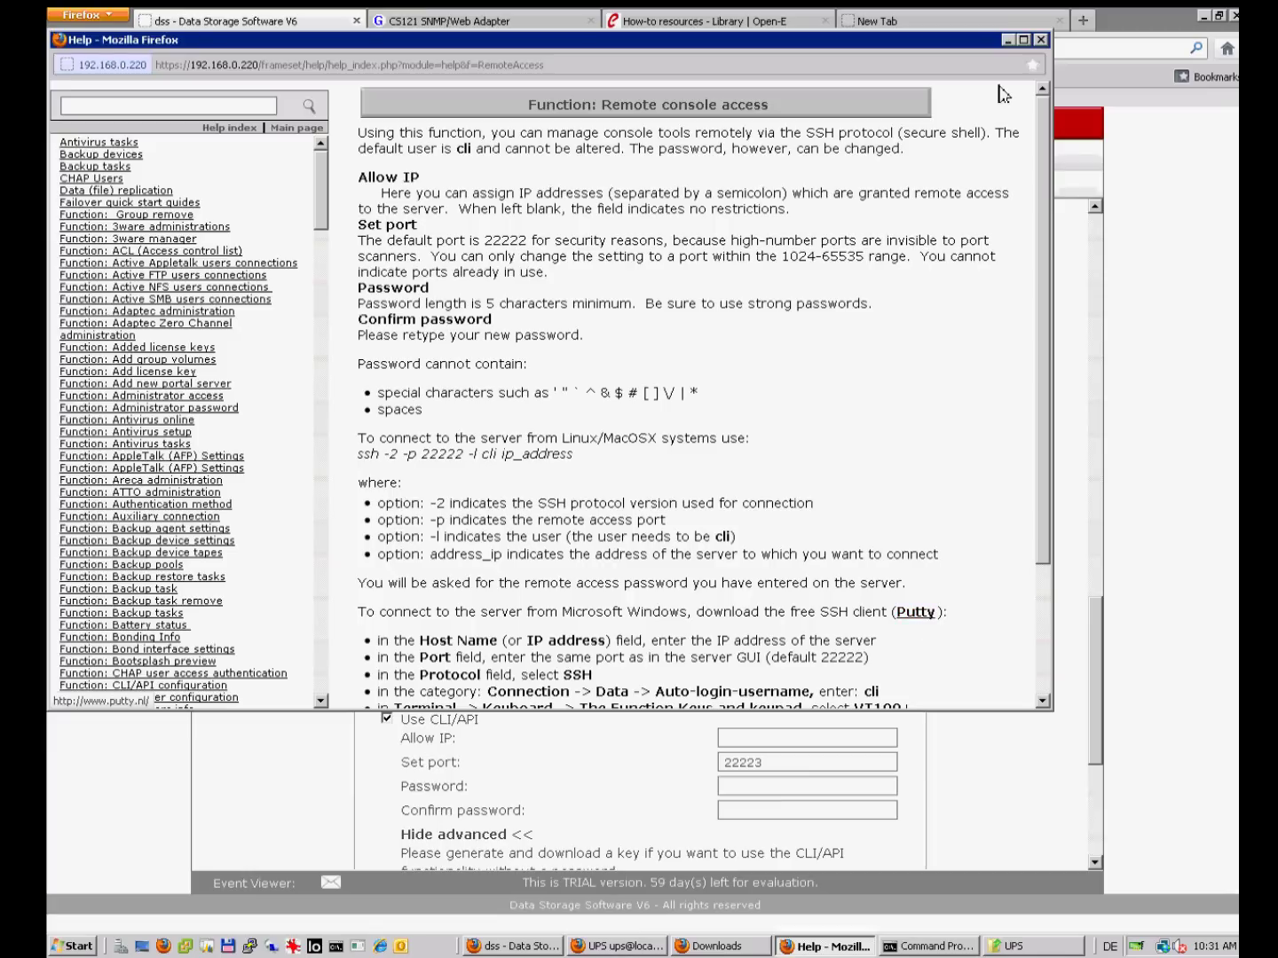
pyautogui.click(1043, 42)
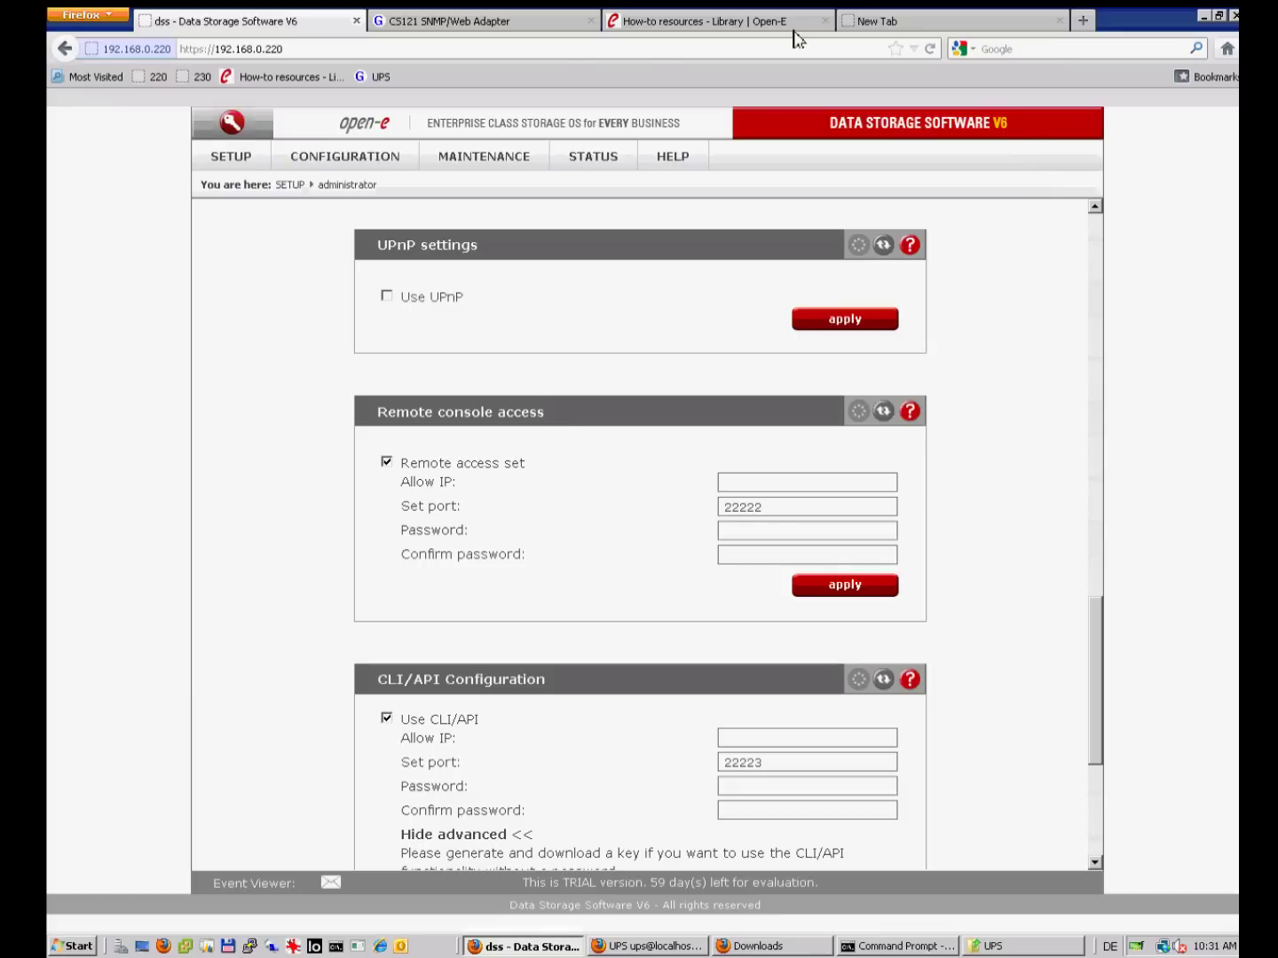
# - Load putty.nl in the new tab and open the PuTTY download page, pointing out the Plink row
pyautogui.hotkey('ctrl', 'shift', 'Tab')
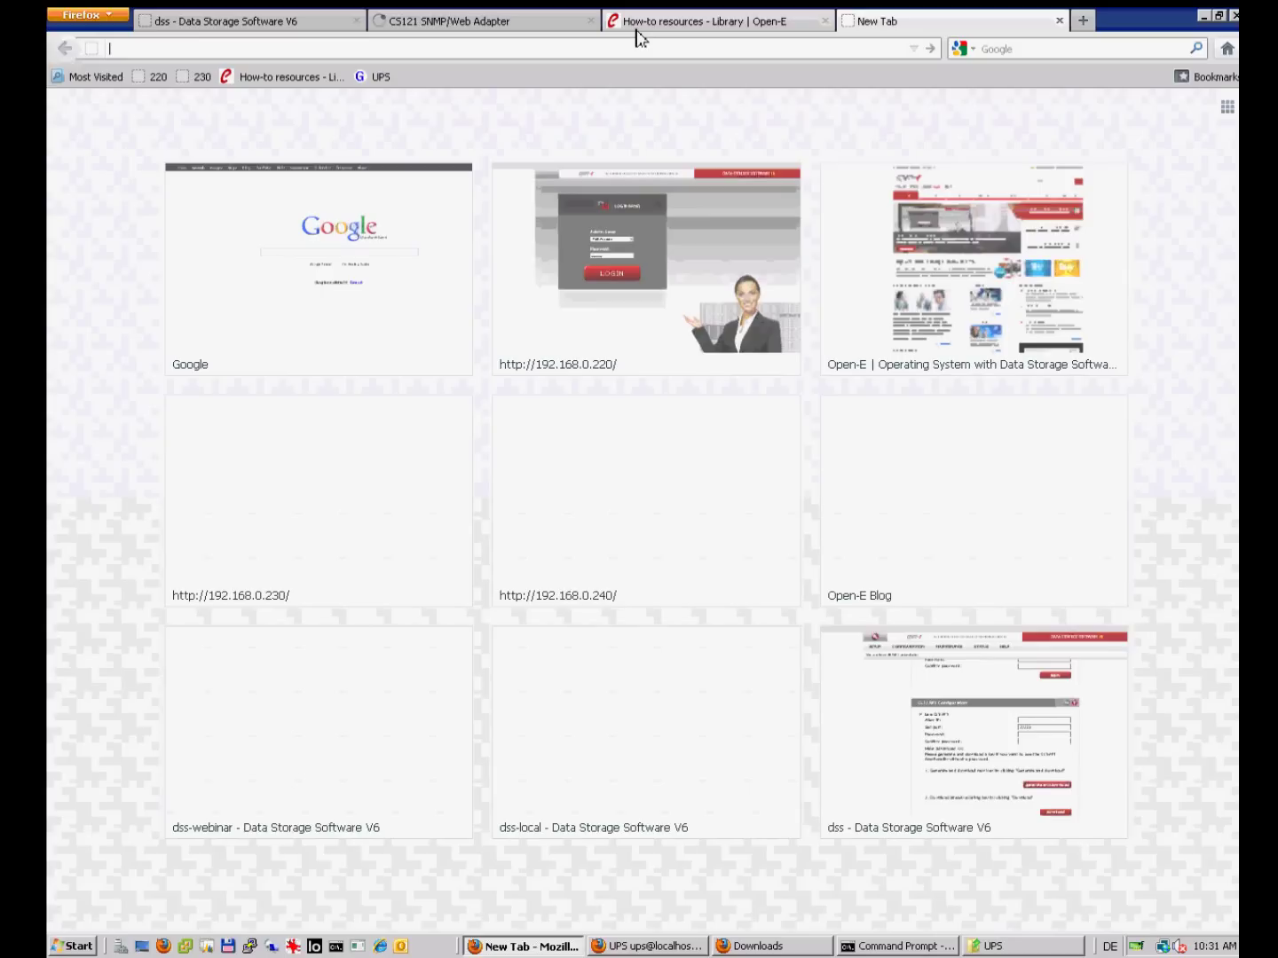
pyautogui.write('put')
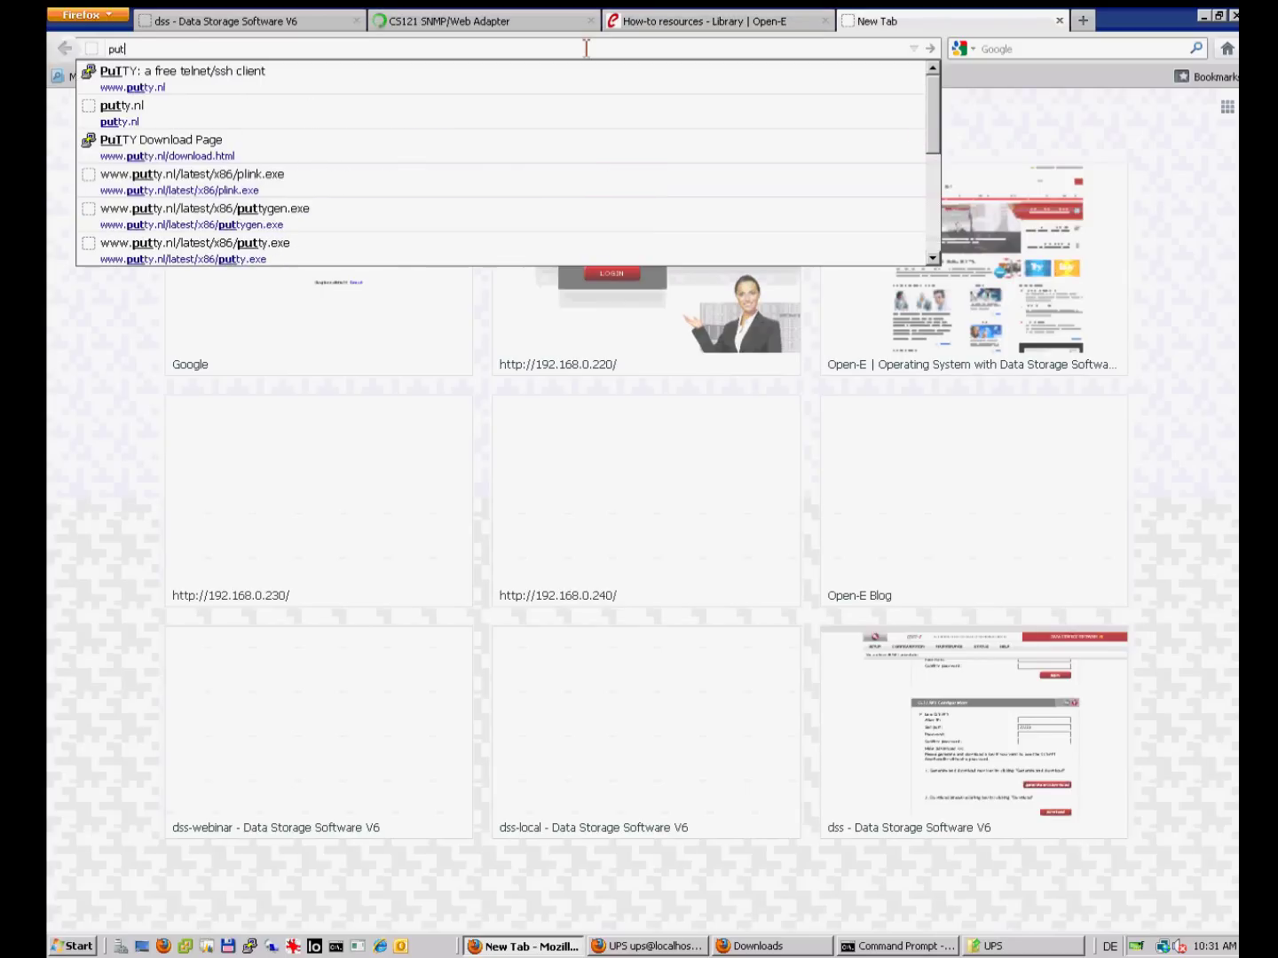
pyautogui.write('ty.nl')
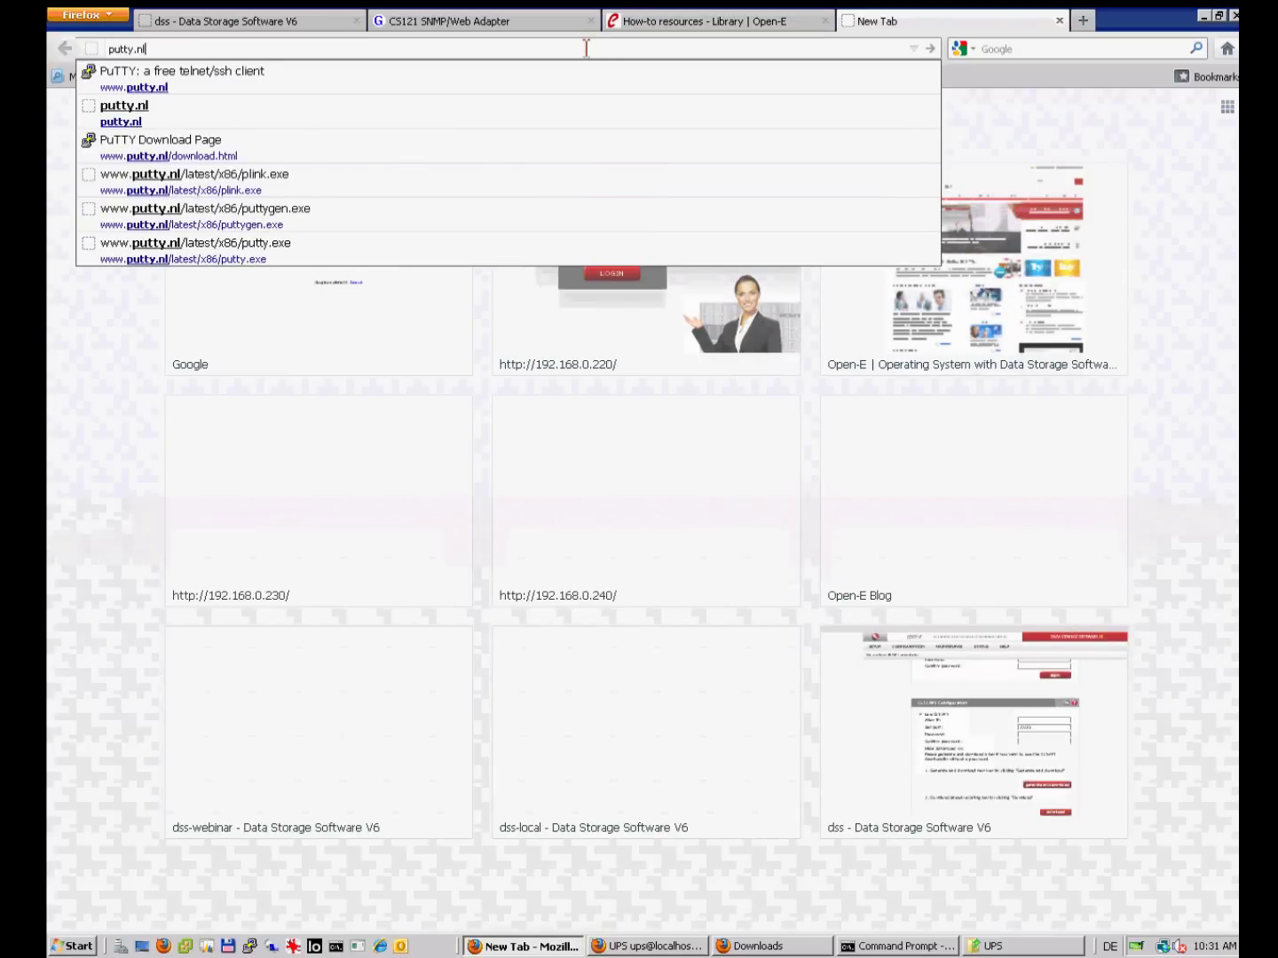
pyautogui.press('Return')
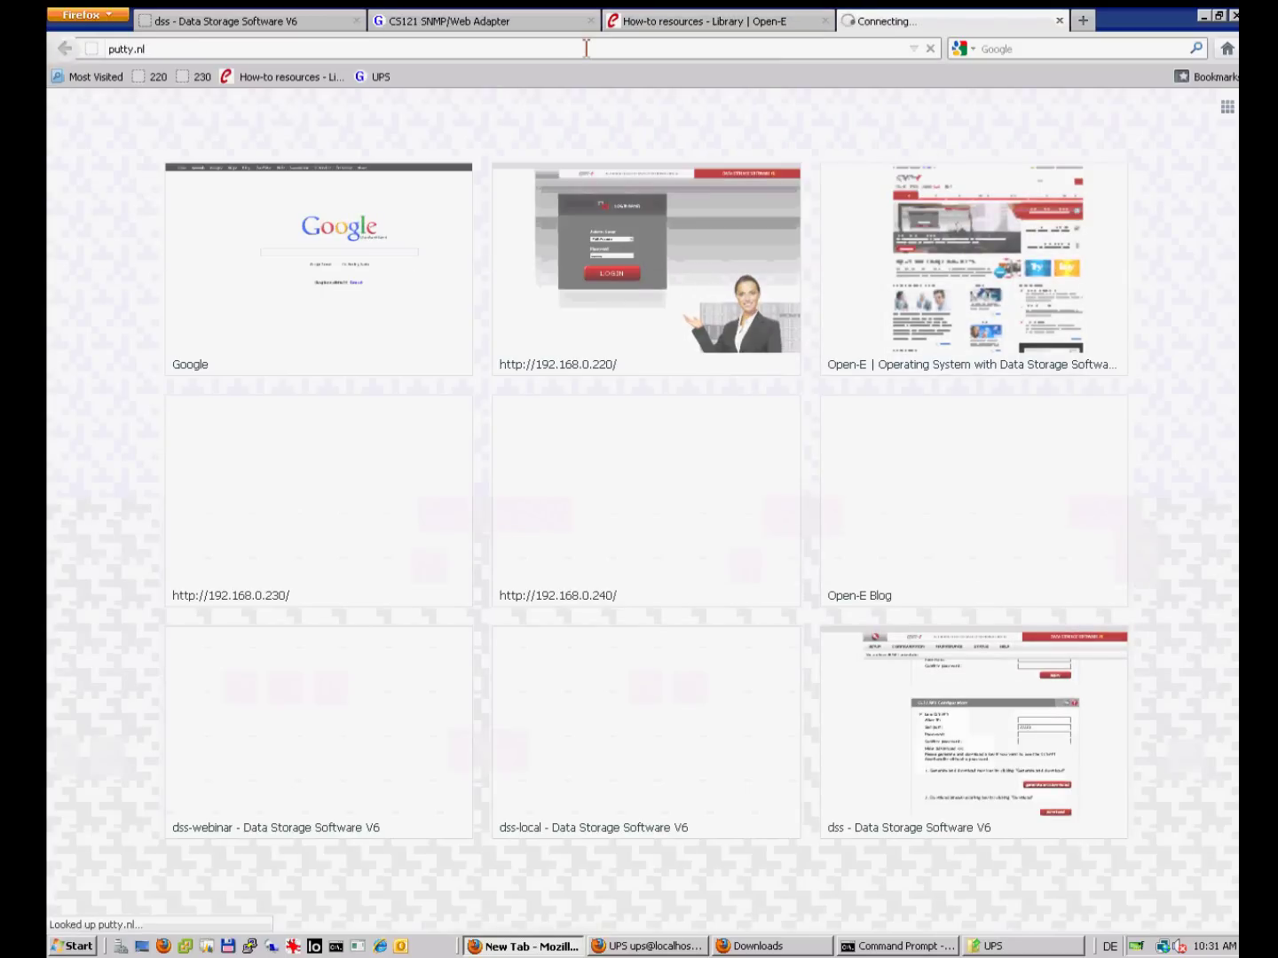
pyautogui.click(692, 179)
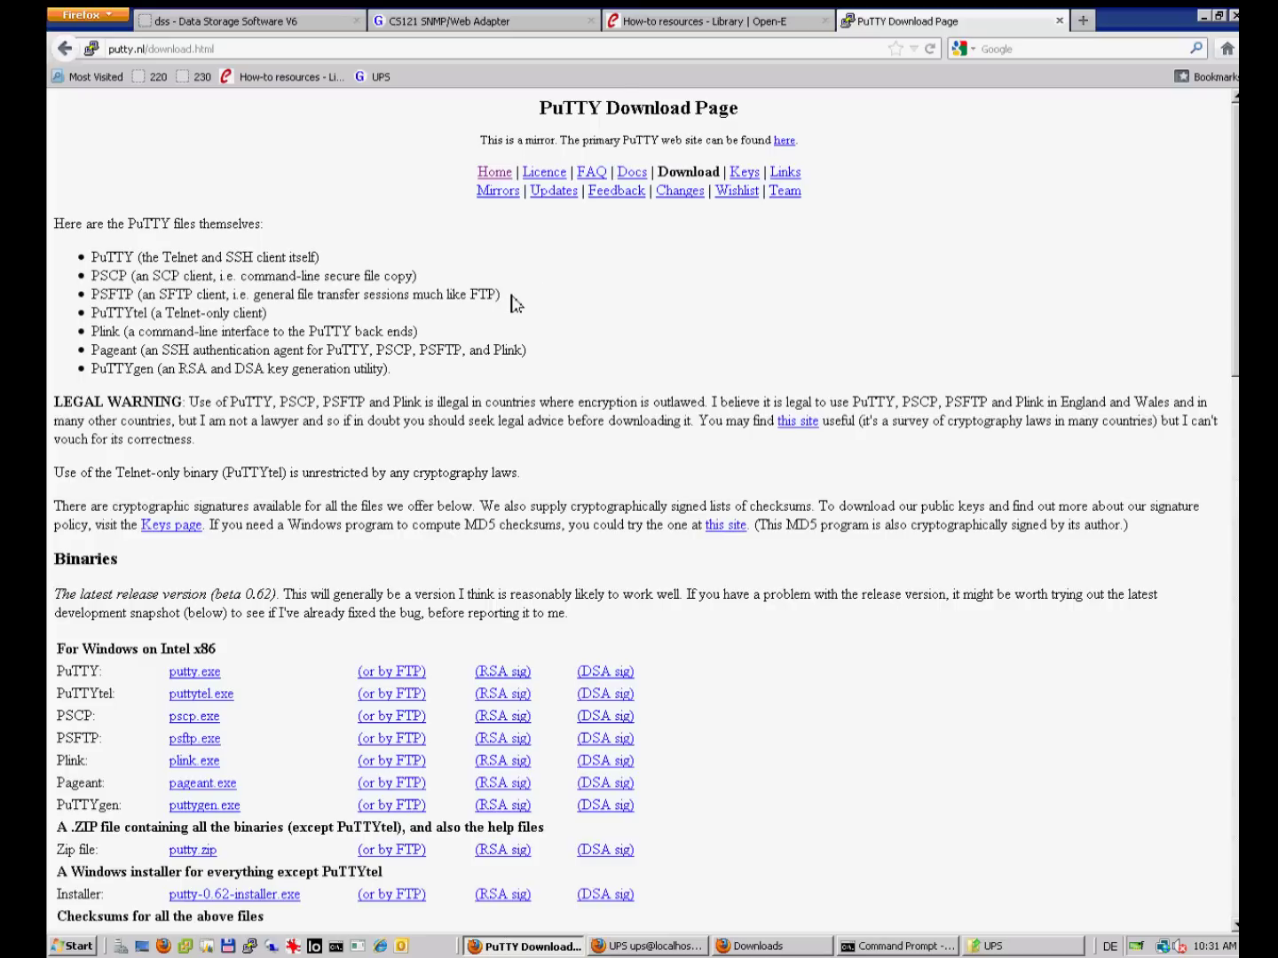
pyautogui.scroll(-3, 533, 289)
pyautogui.scroll(-5, 511, 302)
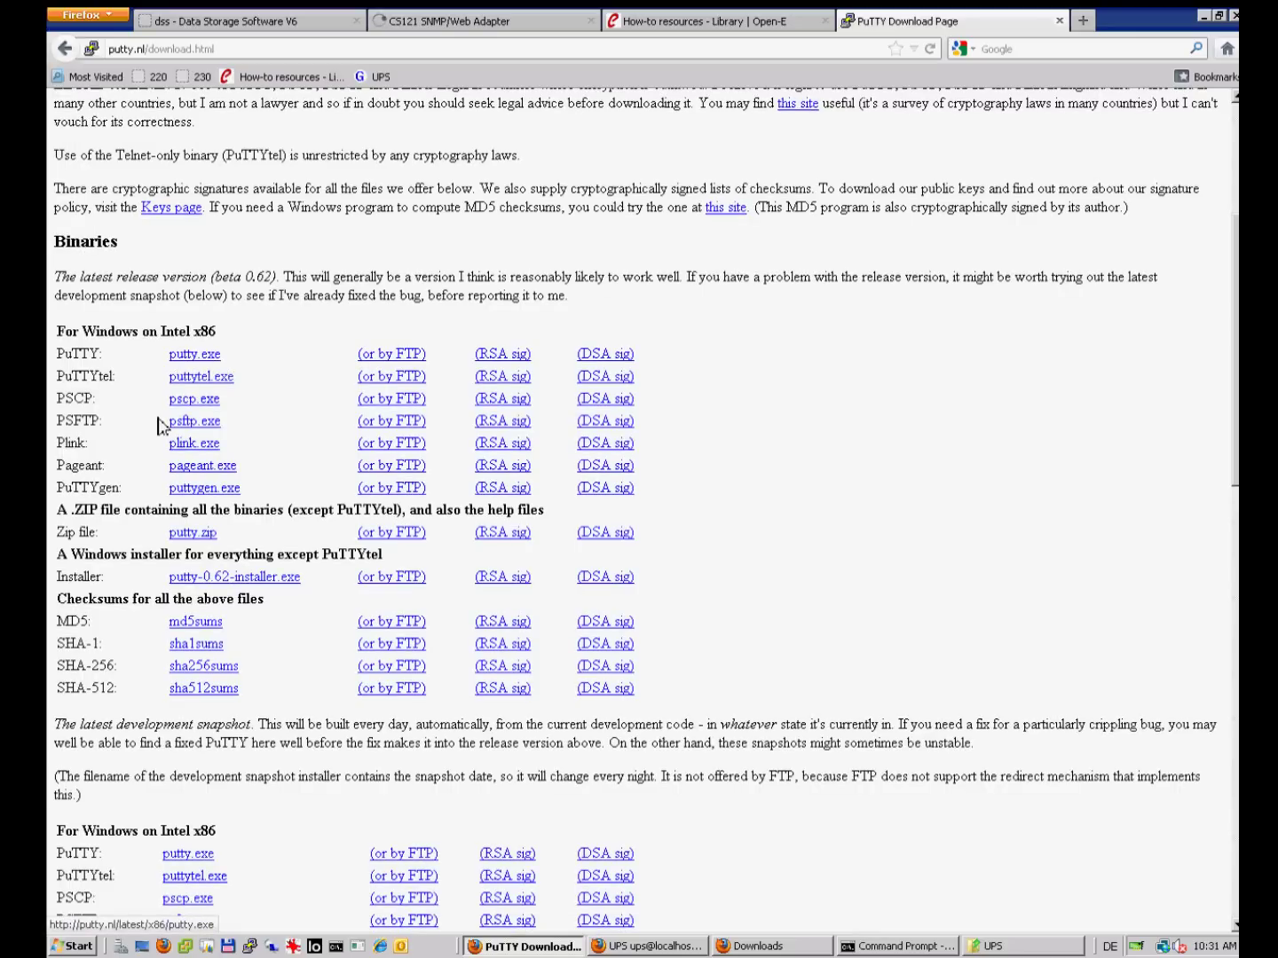
pyautogui.moveTo(60, 445); pyautogui.dragTo(372, 451)
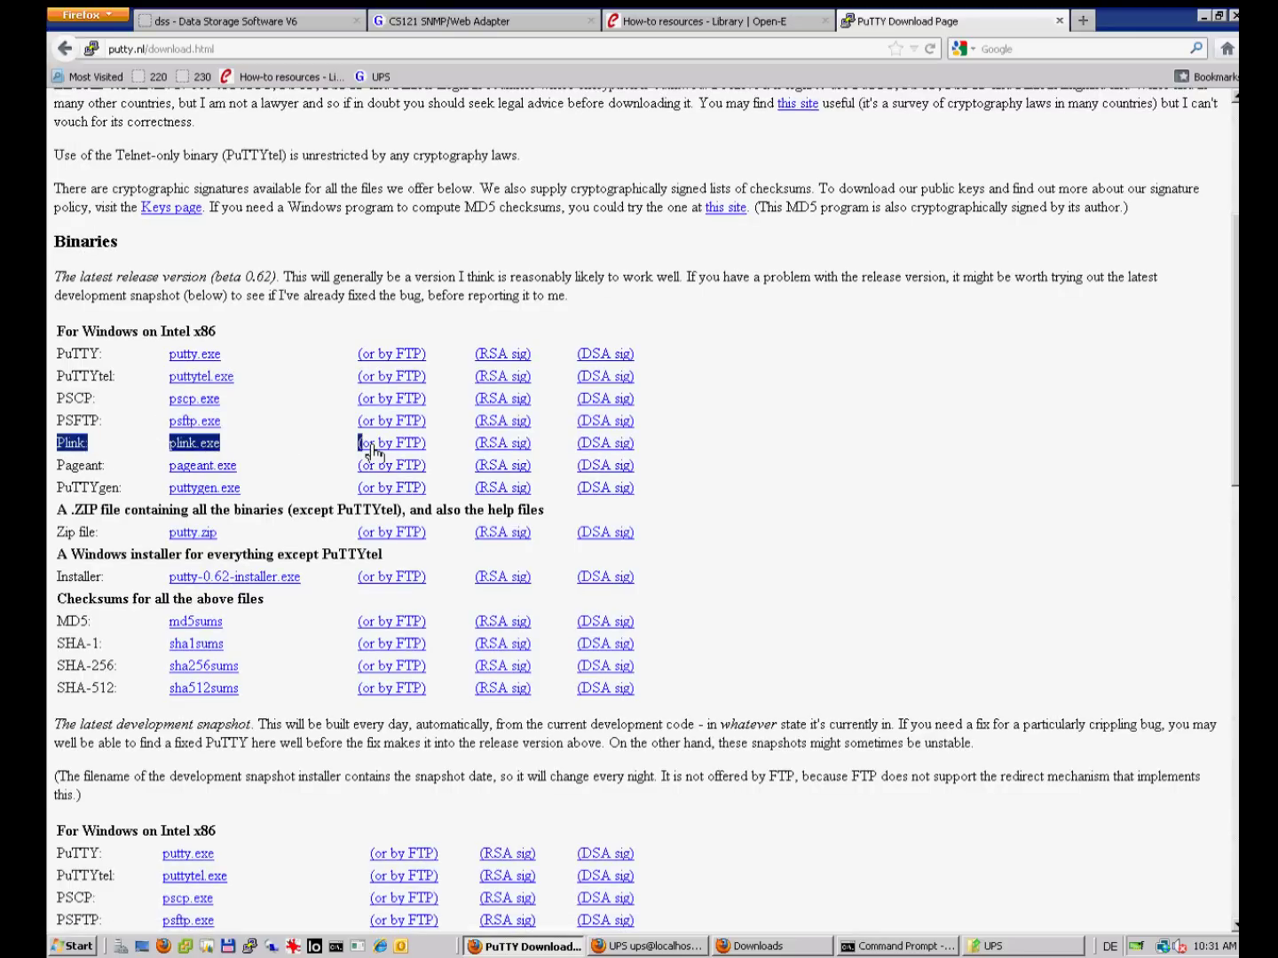
pyautogui.click(307, 451)
# - Download and save plink.exe and puttygen.exe, then show the finished downloads list
pyautogui.click(206, 451)
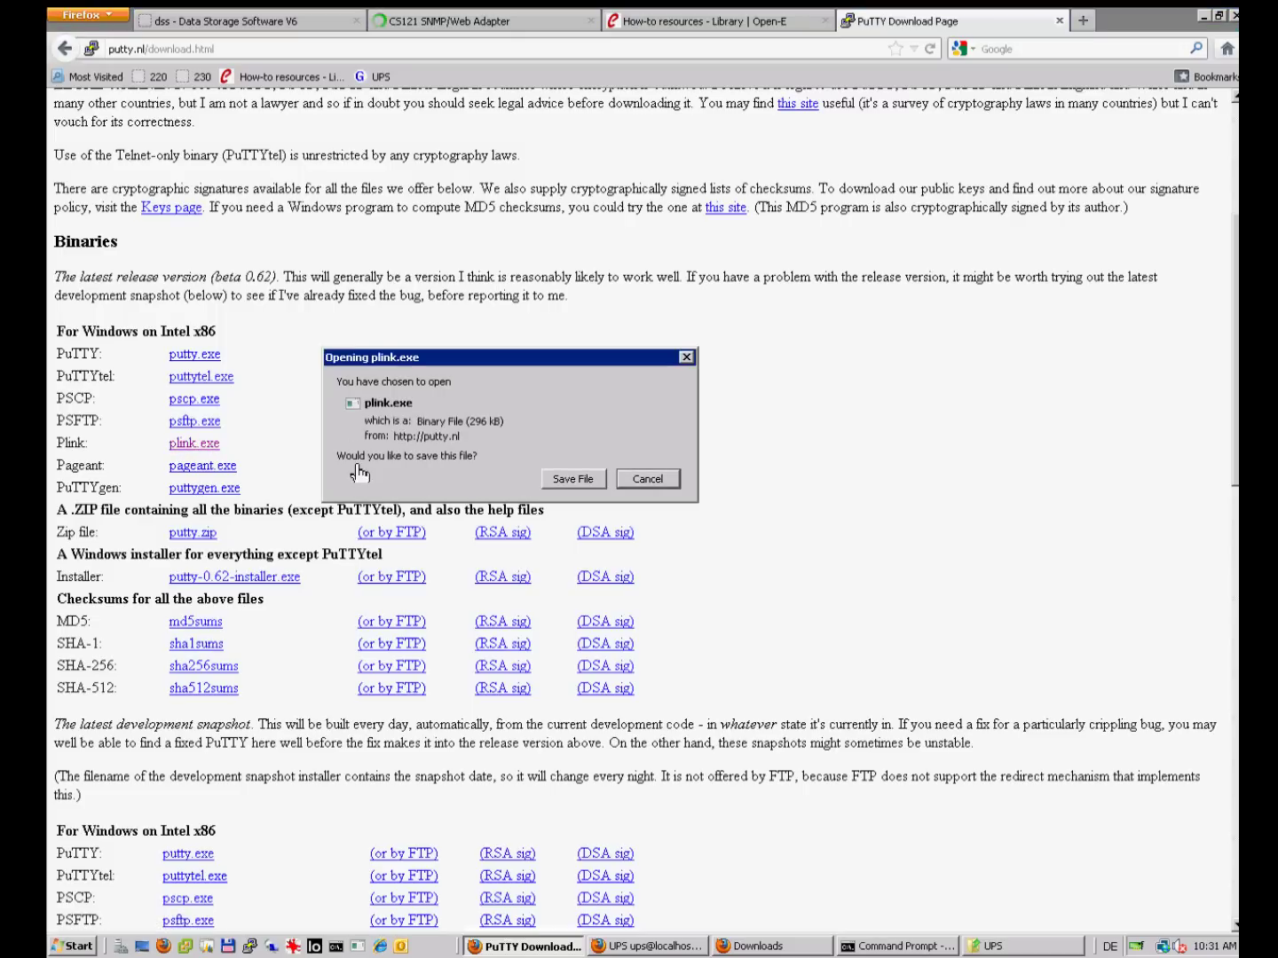
pyautogui.click(573, 479)
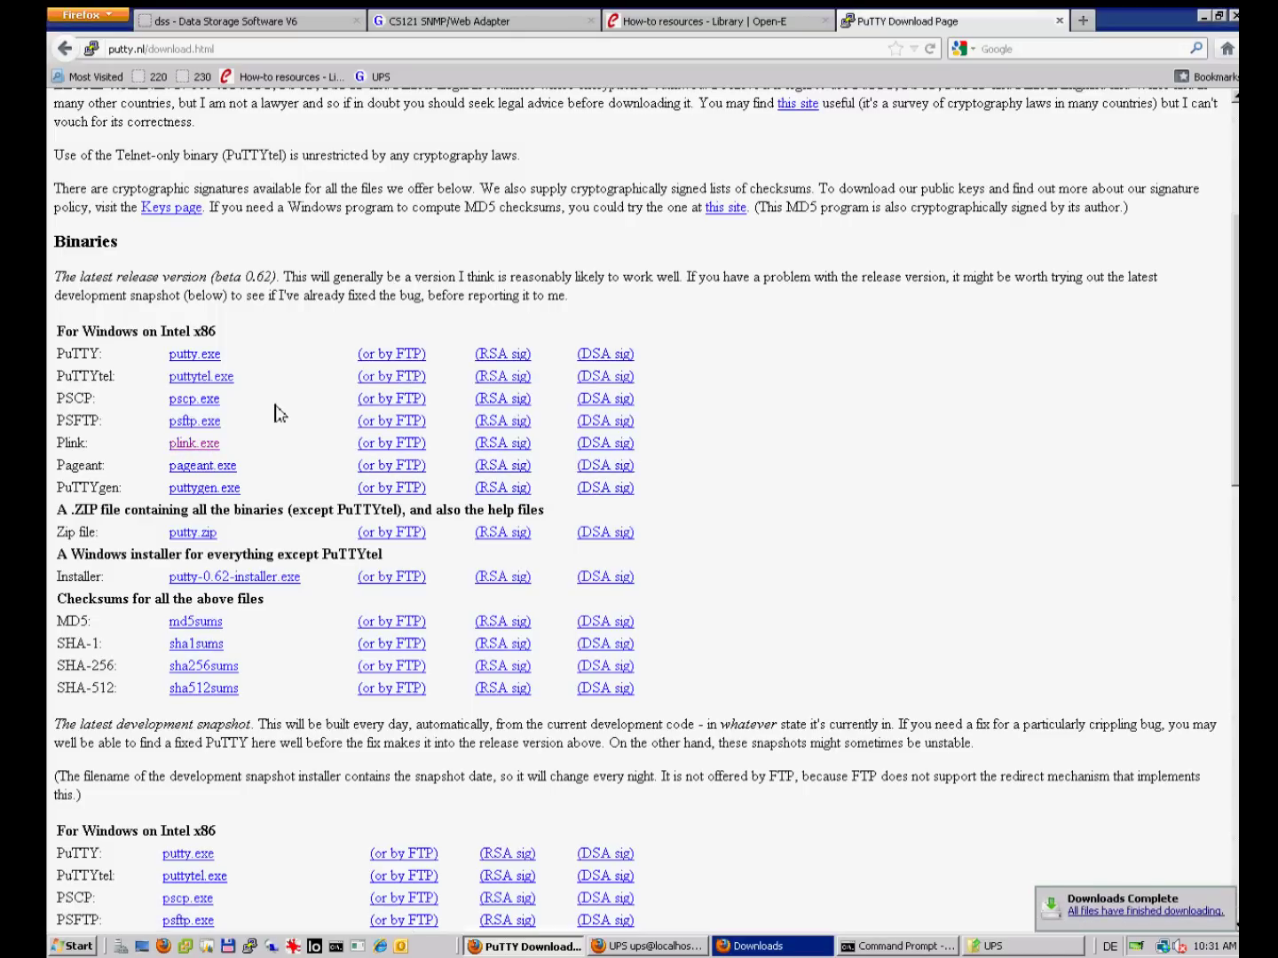
pyautogui.click(204, 493)
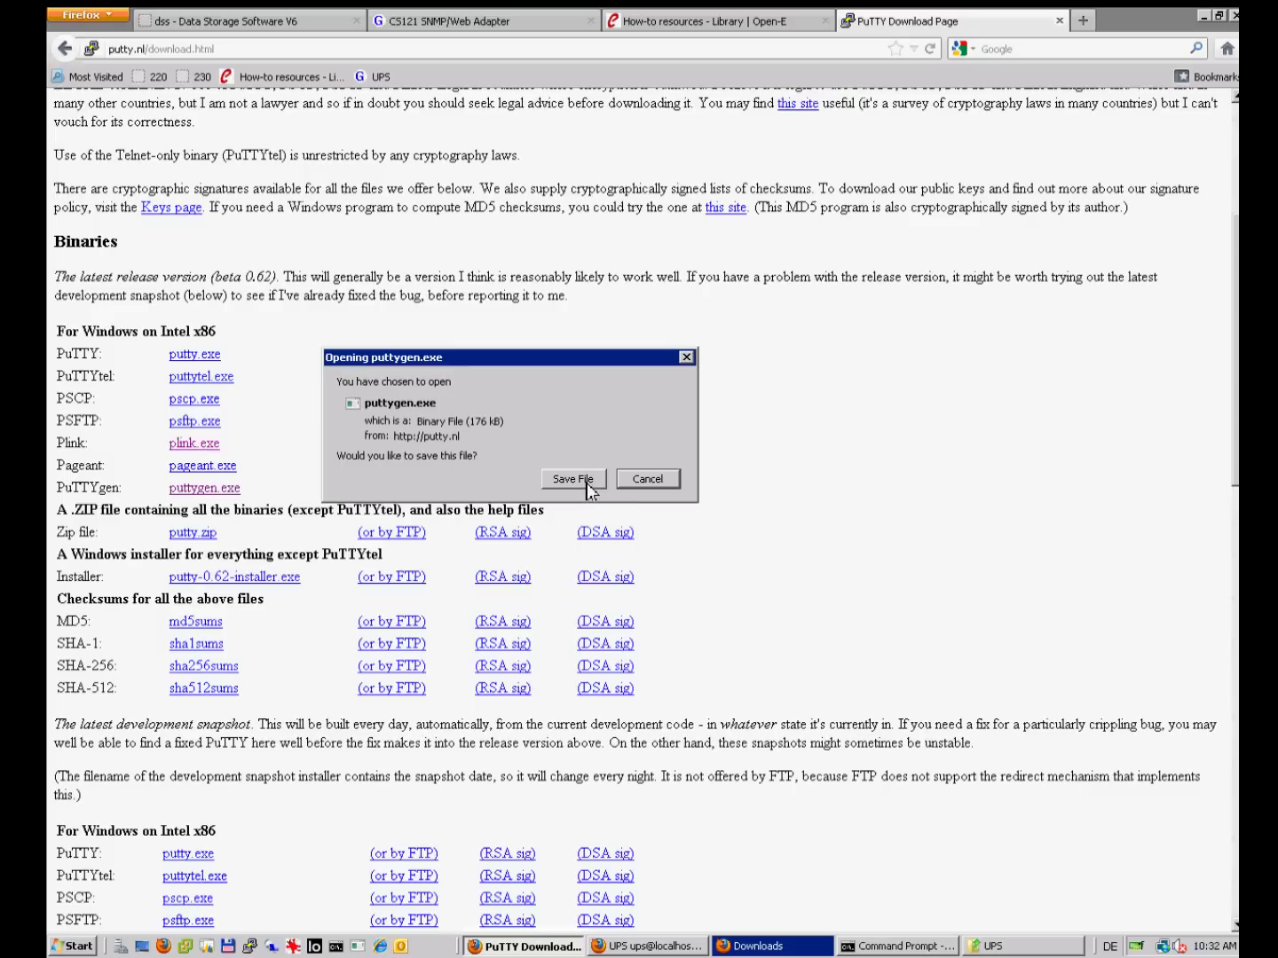
pyautogui.click(586, 483)
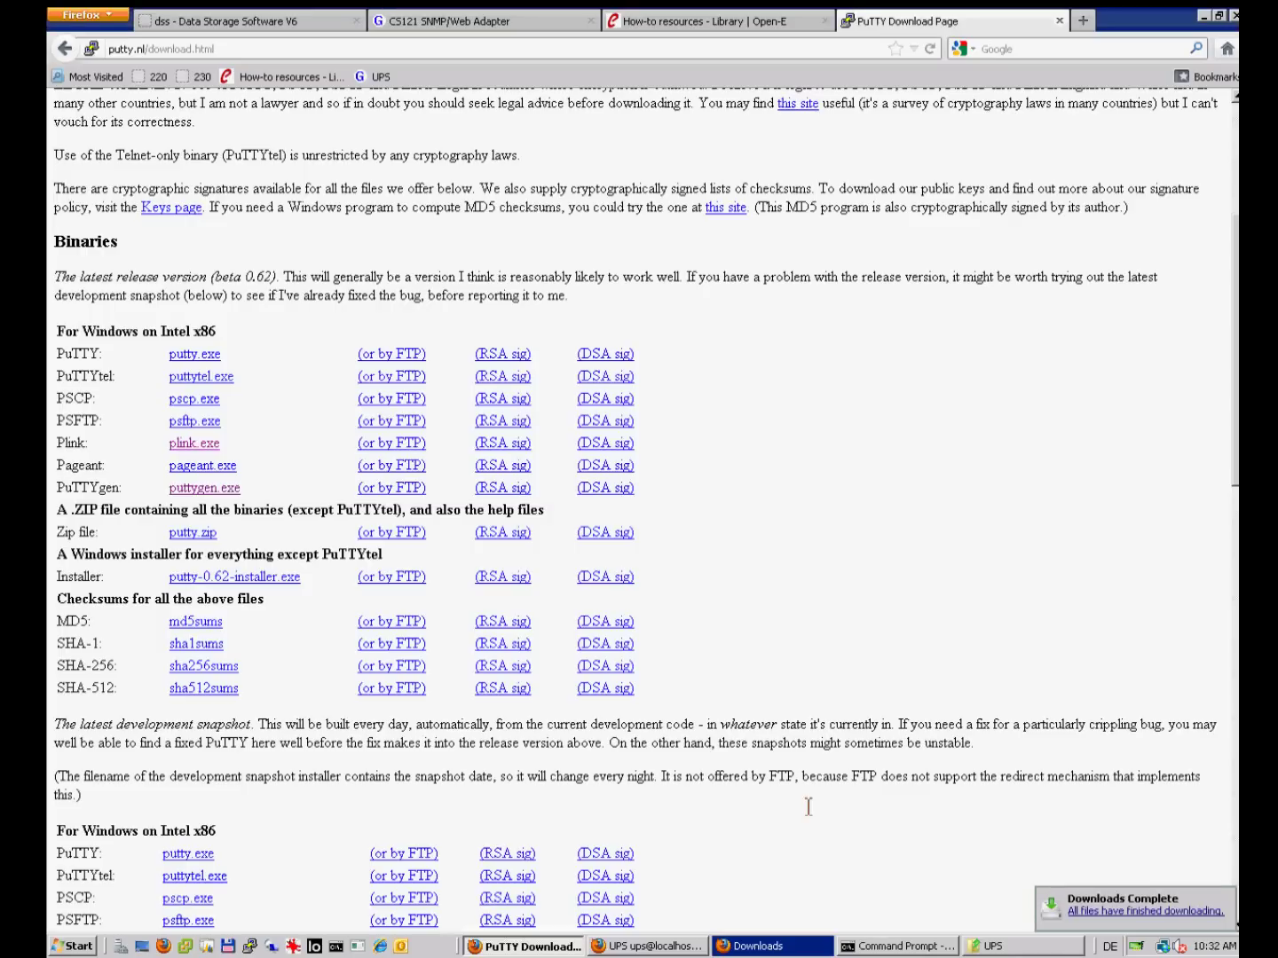
pyautogui.click(1128, 928)
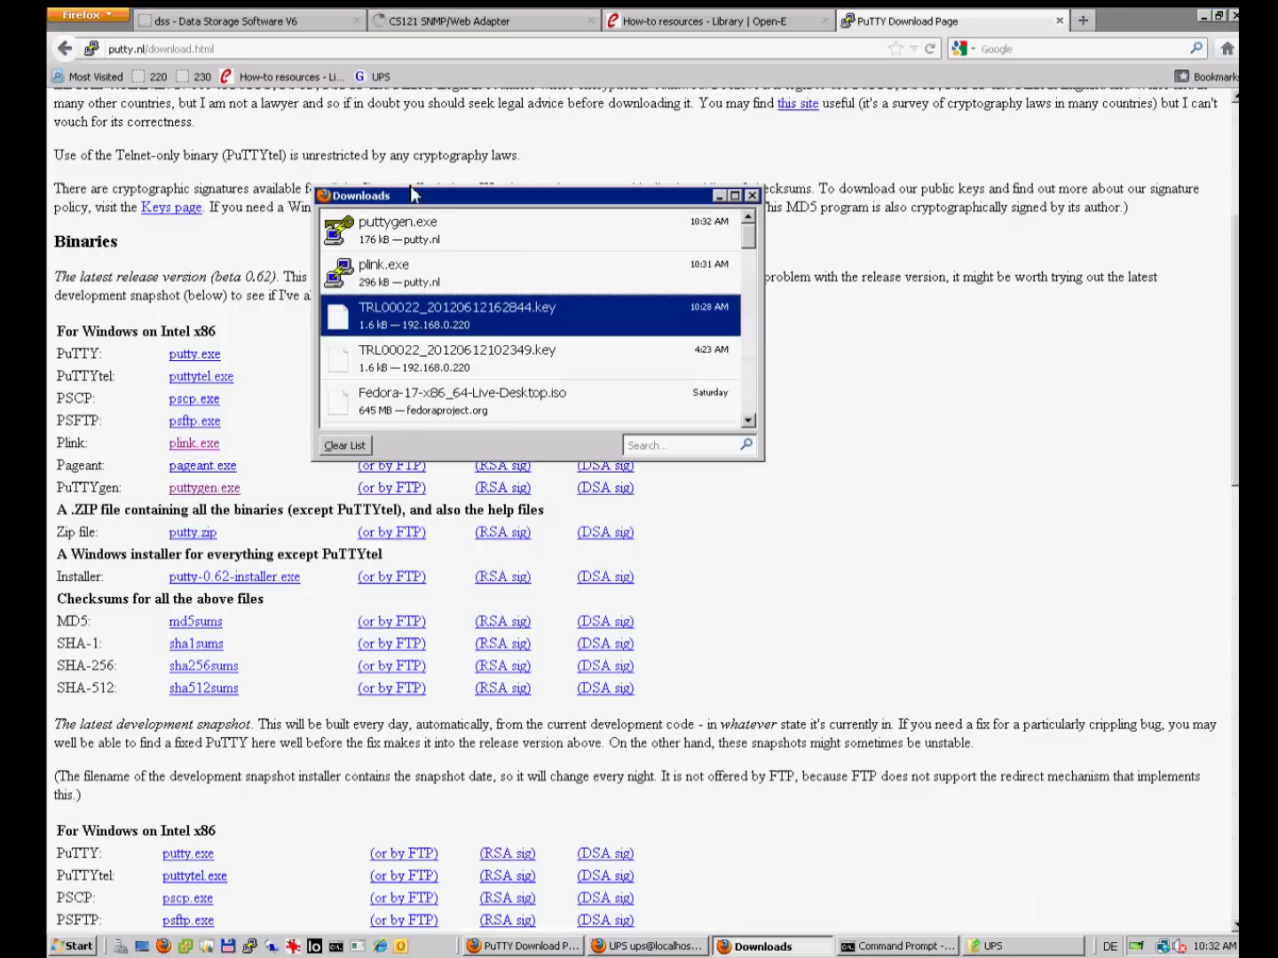
# - Show the downloaded puttygen.exe in its folder and copy the putty and puttygen files
pyautogui.click(414, 236)
pyautogui.rightClick(411, 225)
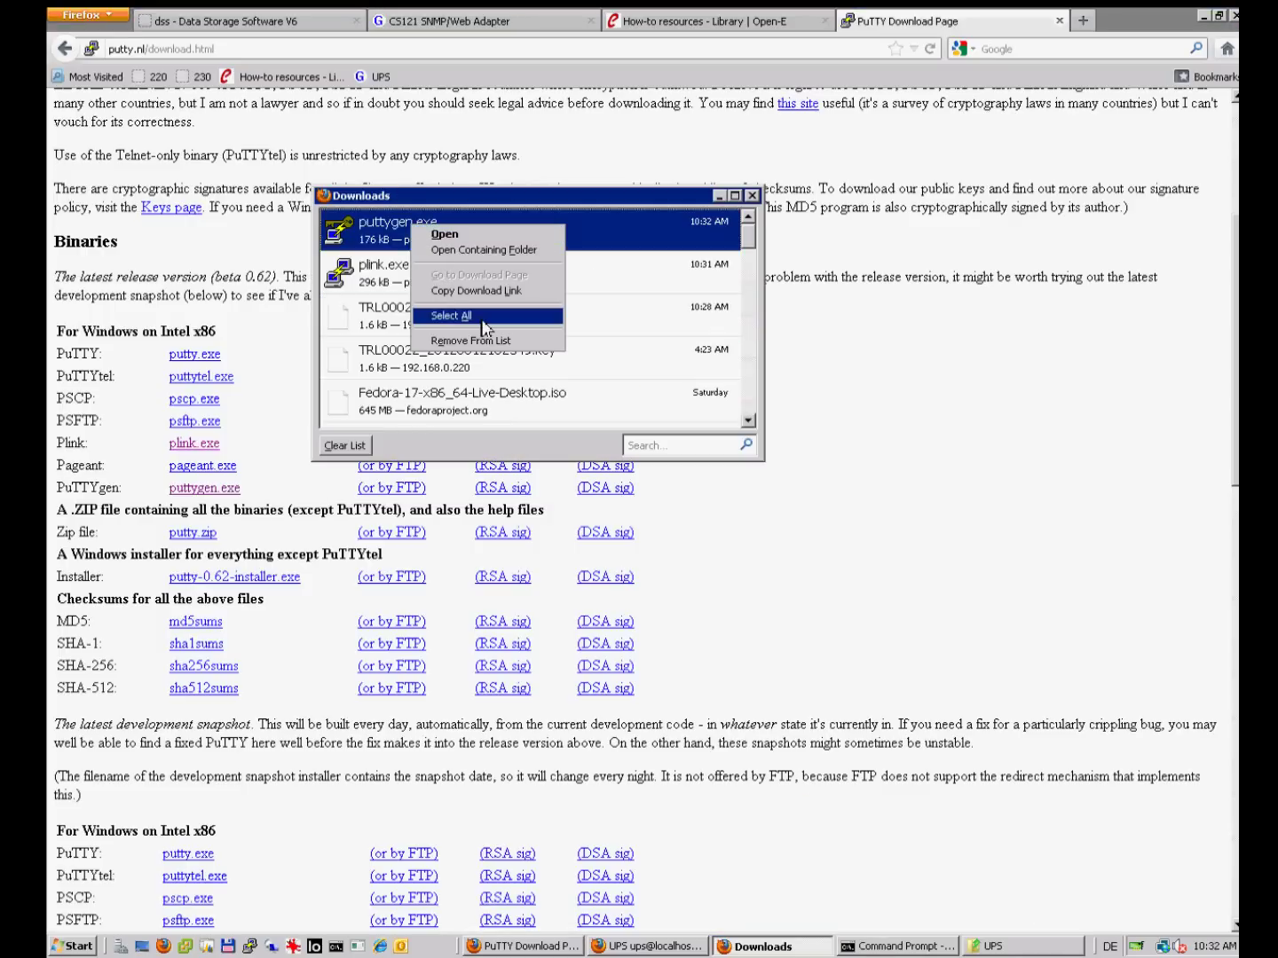
pyautogui.click(487, 251)
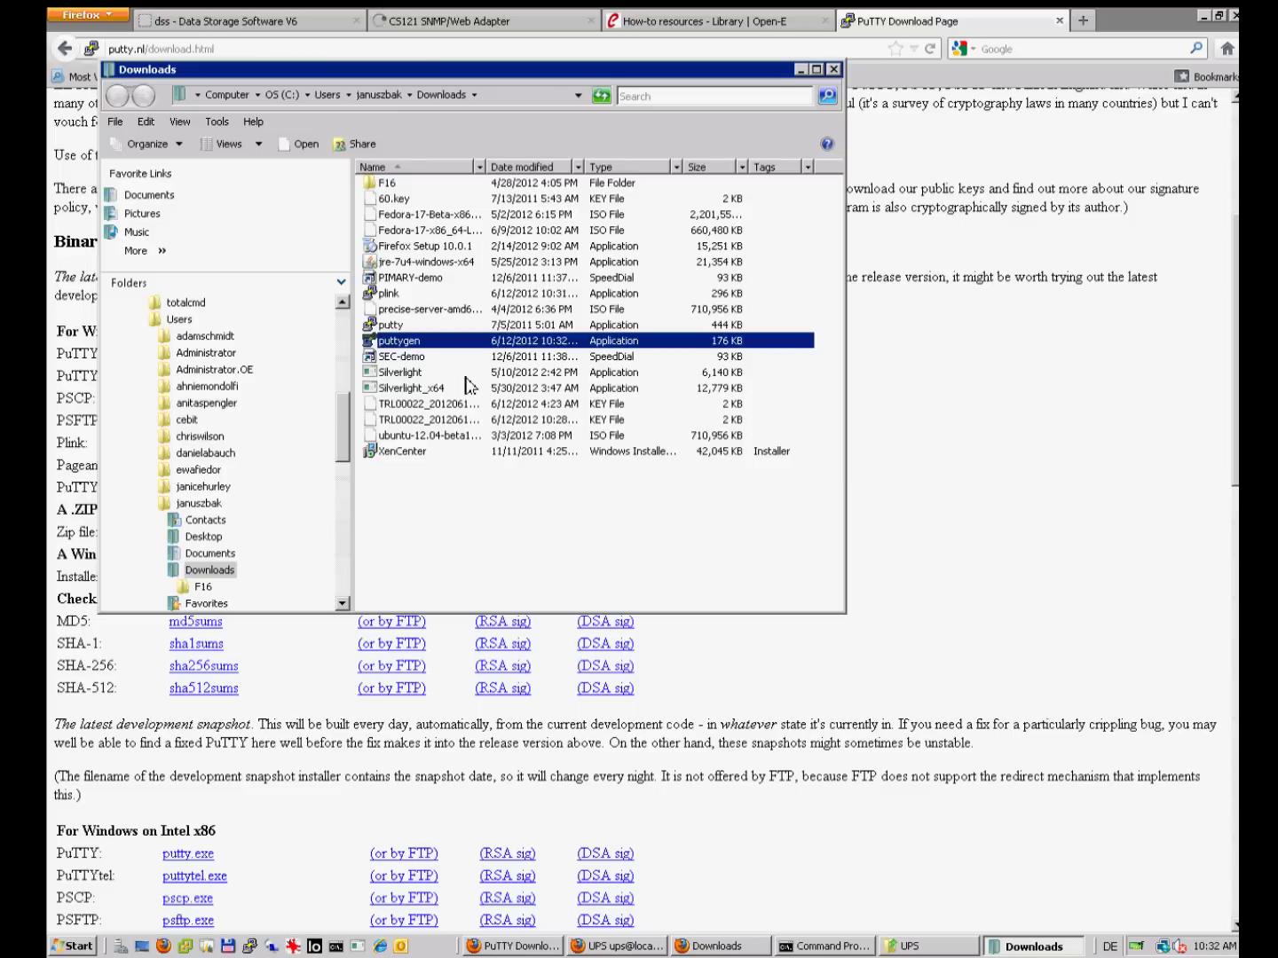
pyautogui.hotkey('shift', 'Home')
pyautogui.click(407, 329)
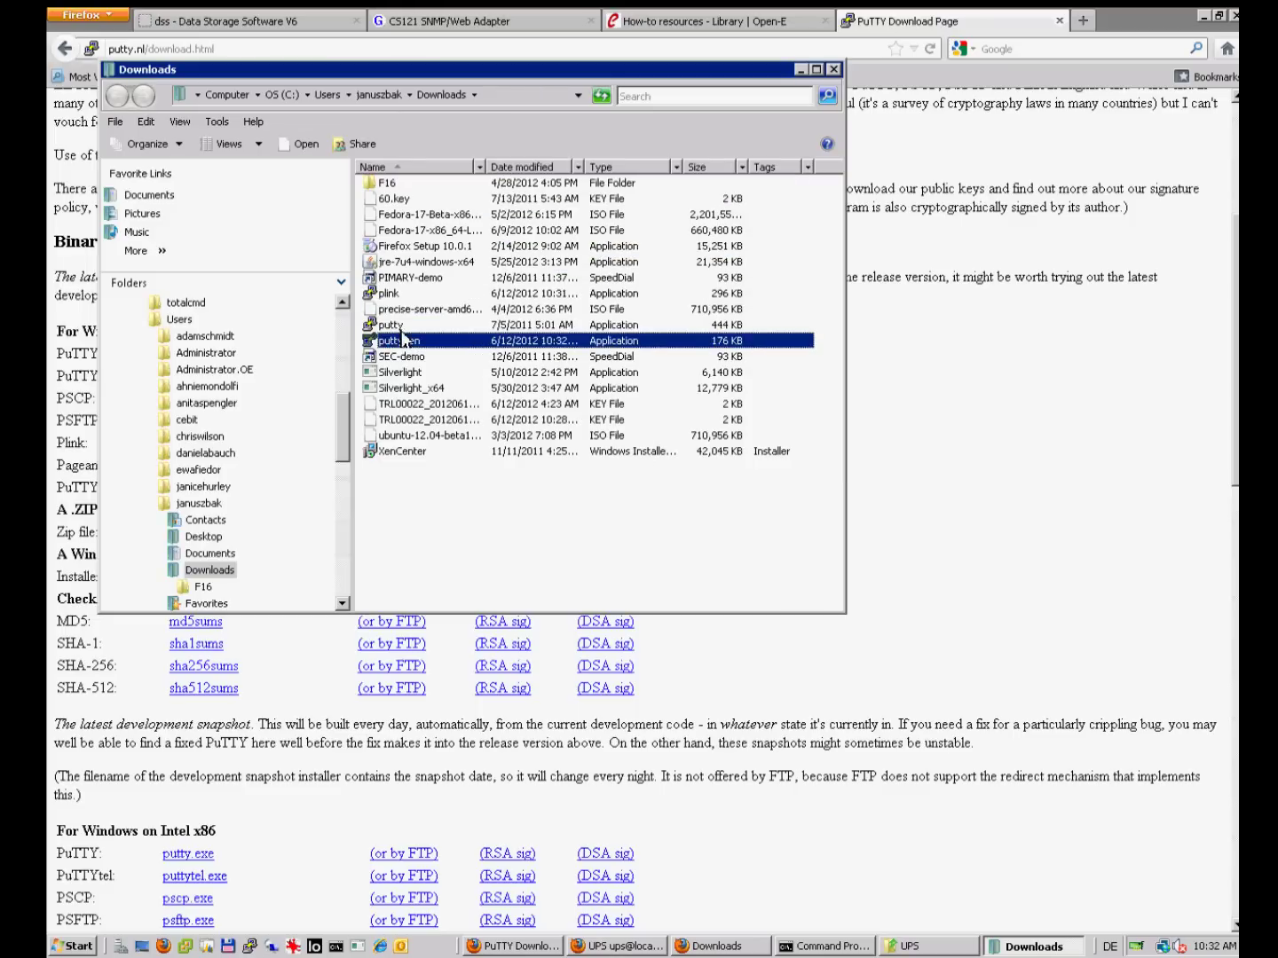
pyautogui.keyDown('shift'); pyautogui.click(400, 342); pyautogui.keyUp('shift')
pyautogui.rightClick(400, 343)
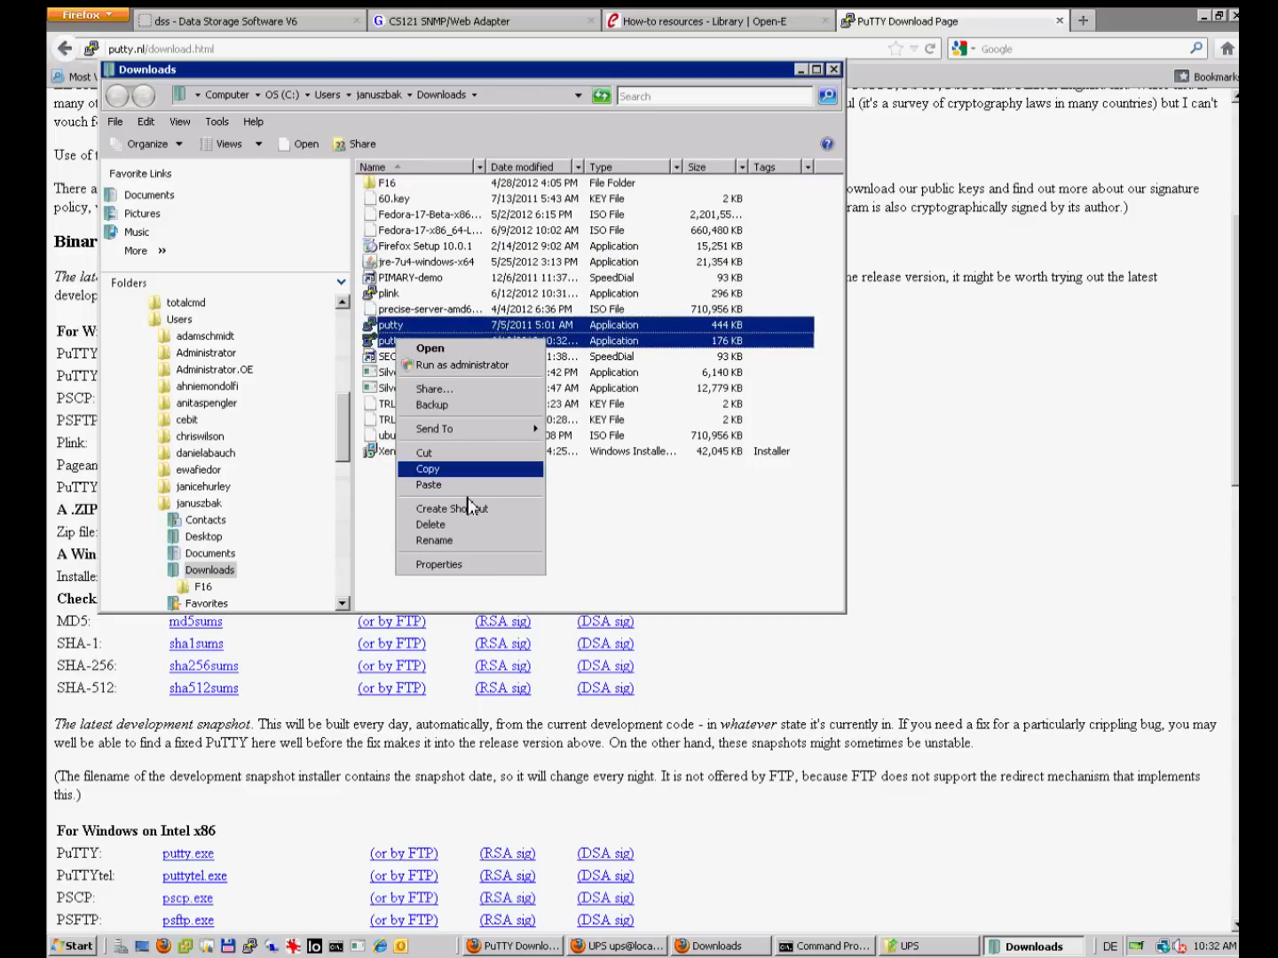
pyautogui.click(465, 470)
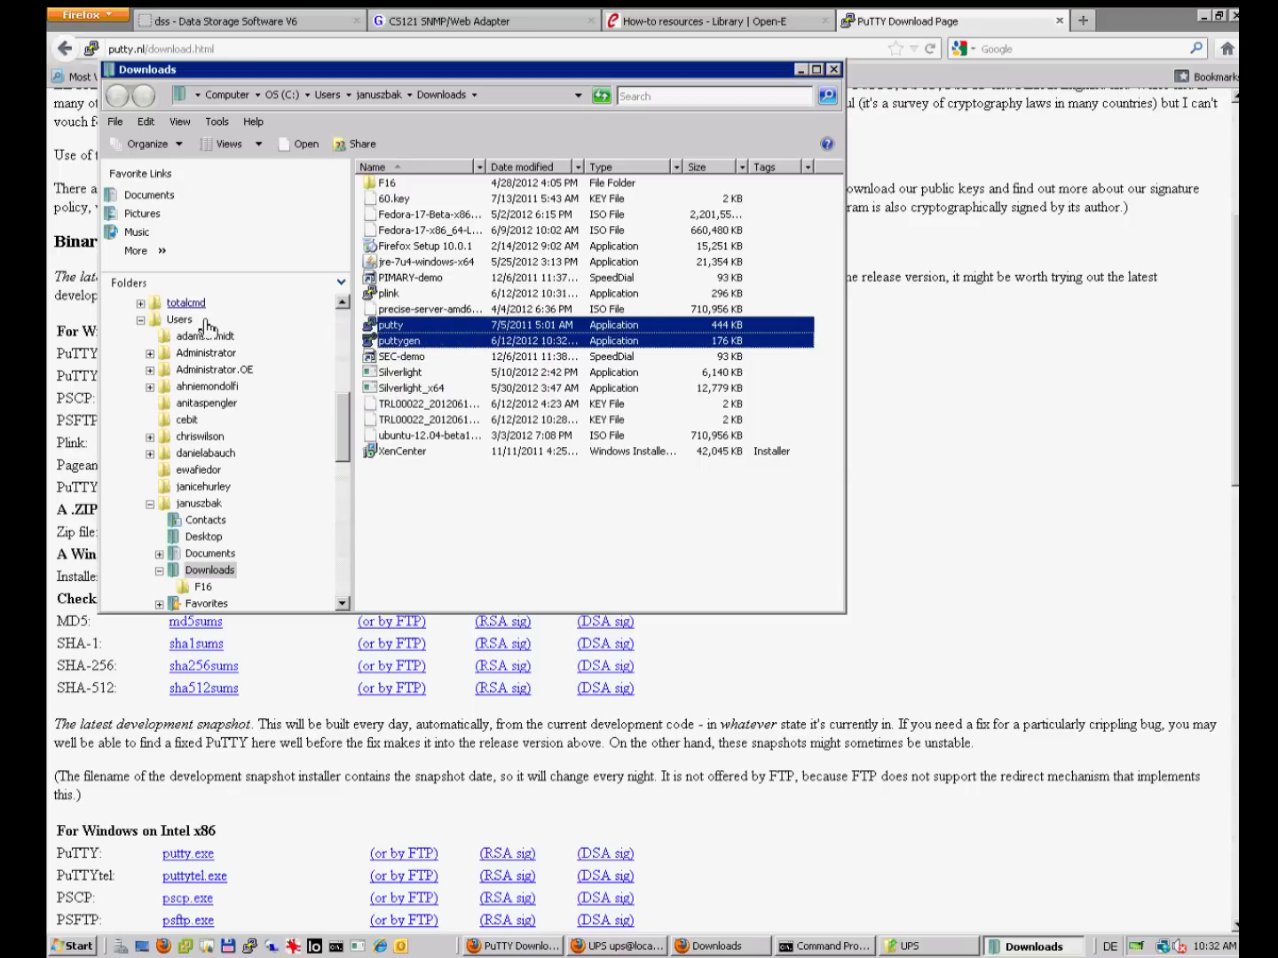
# - Paste putty and puttygen into D:\UPS, replacing the older puttygen
pyautogui.moveTo(350, 427); pyautogui.dragTo(349, 568)
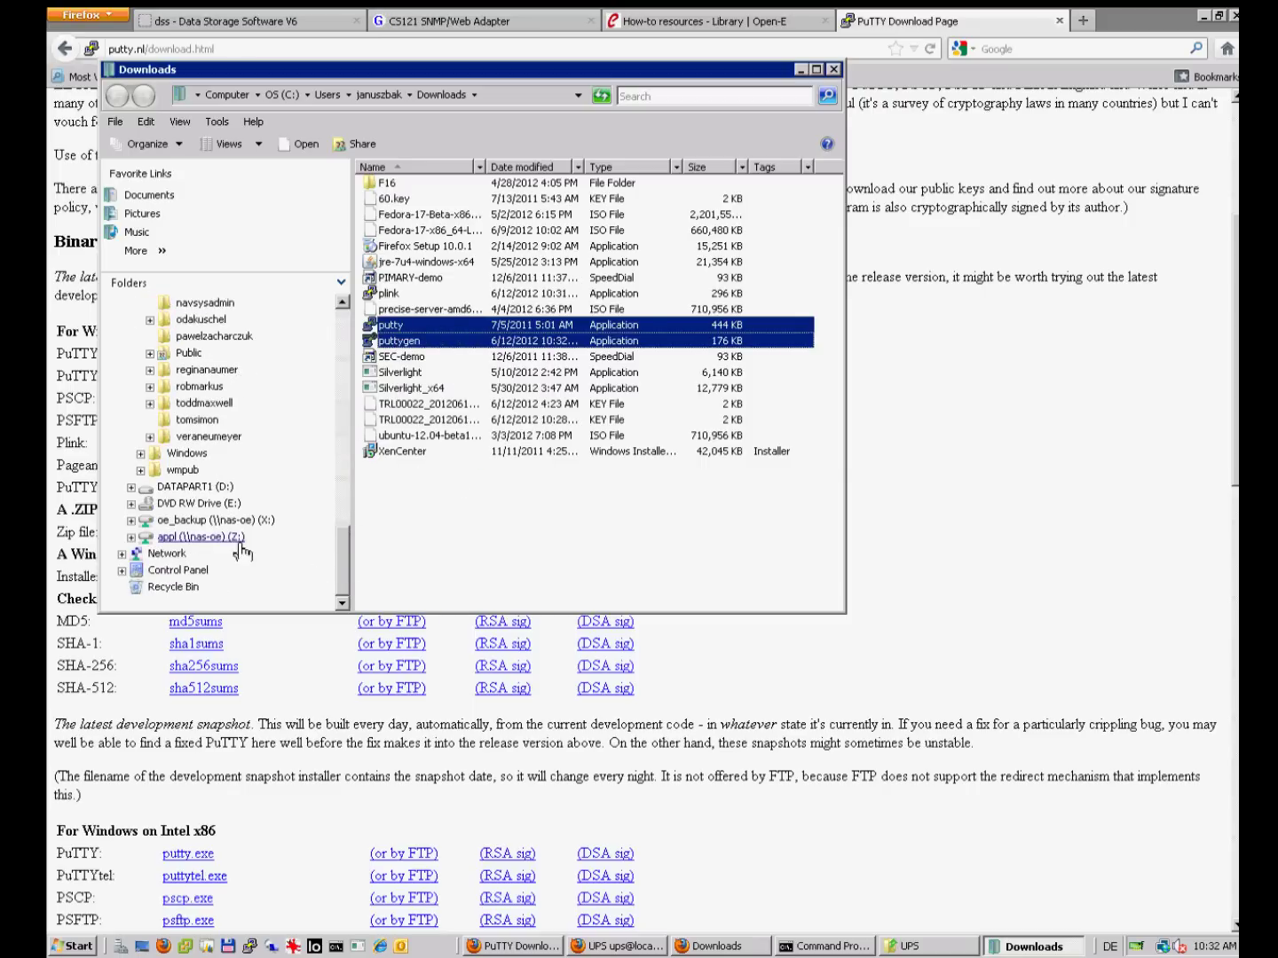
pyautogui.click(132, 487)
pyautogui.click(174, 587)
pyautogui.rightClick(452, 305)
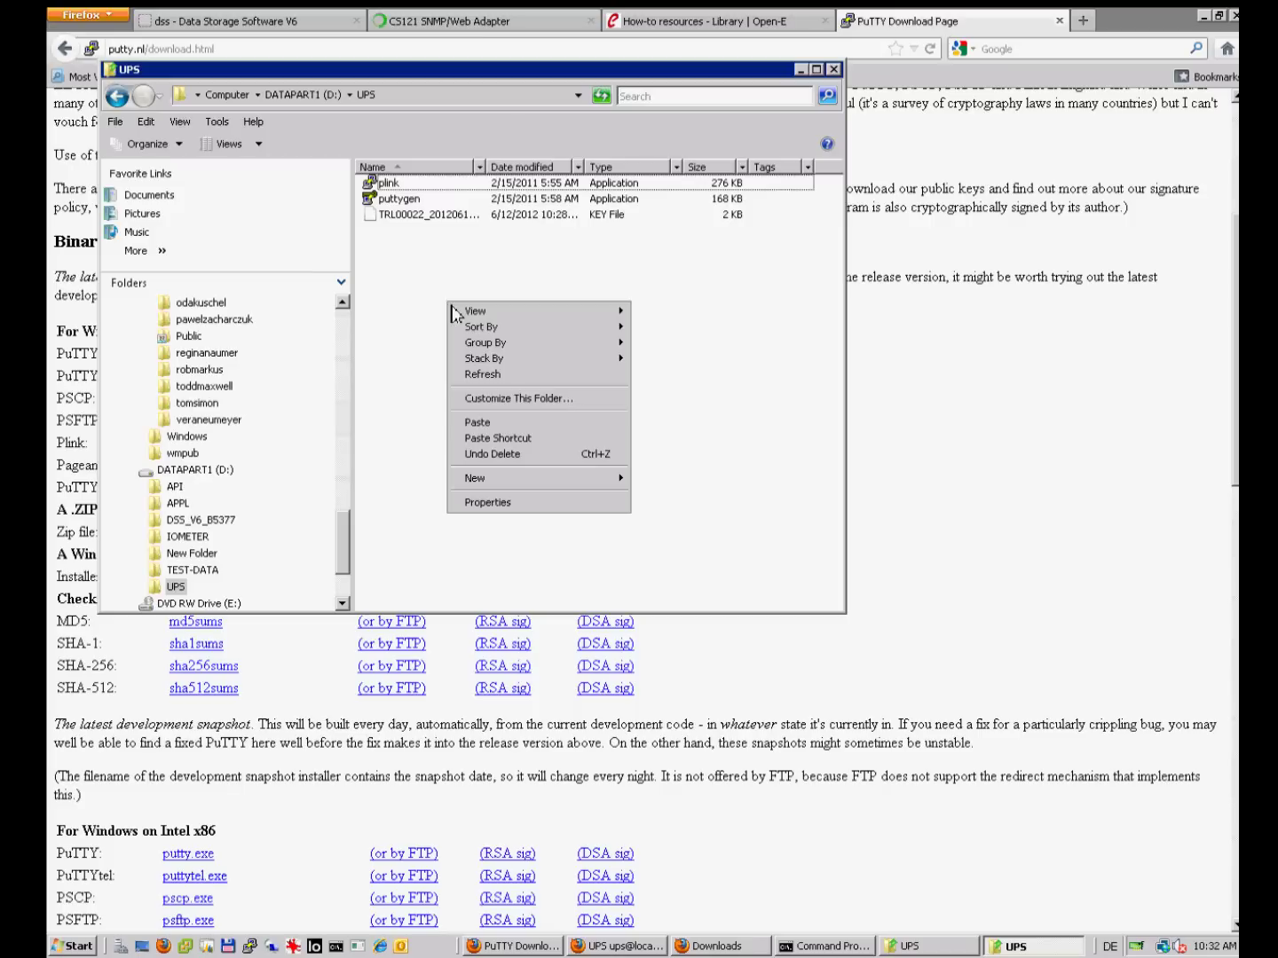
pyautogui.click(513, 425)
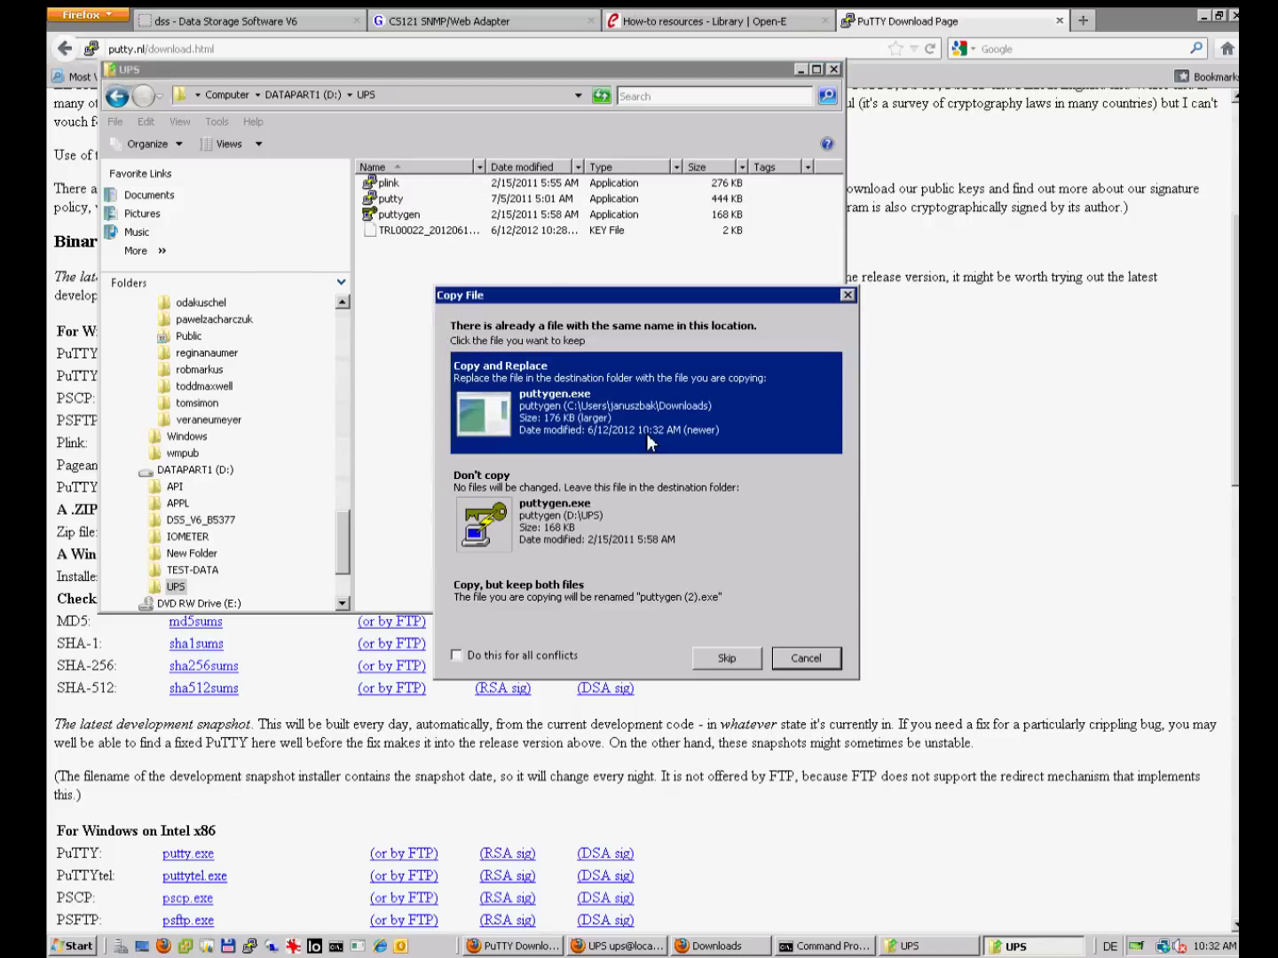
pyautogui.click(647, 444)
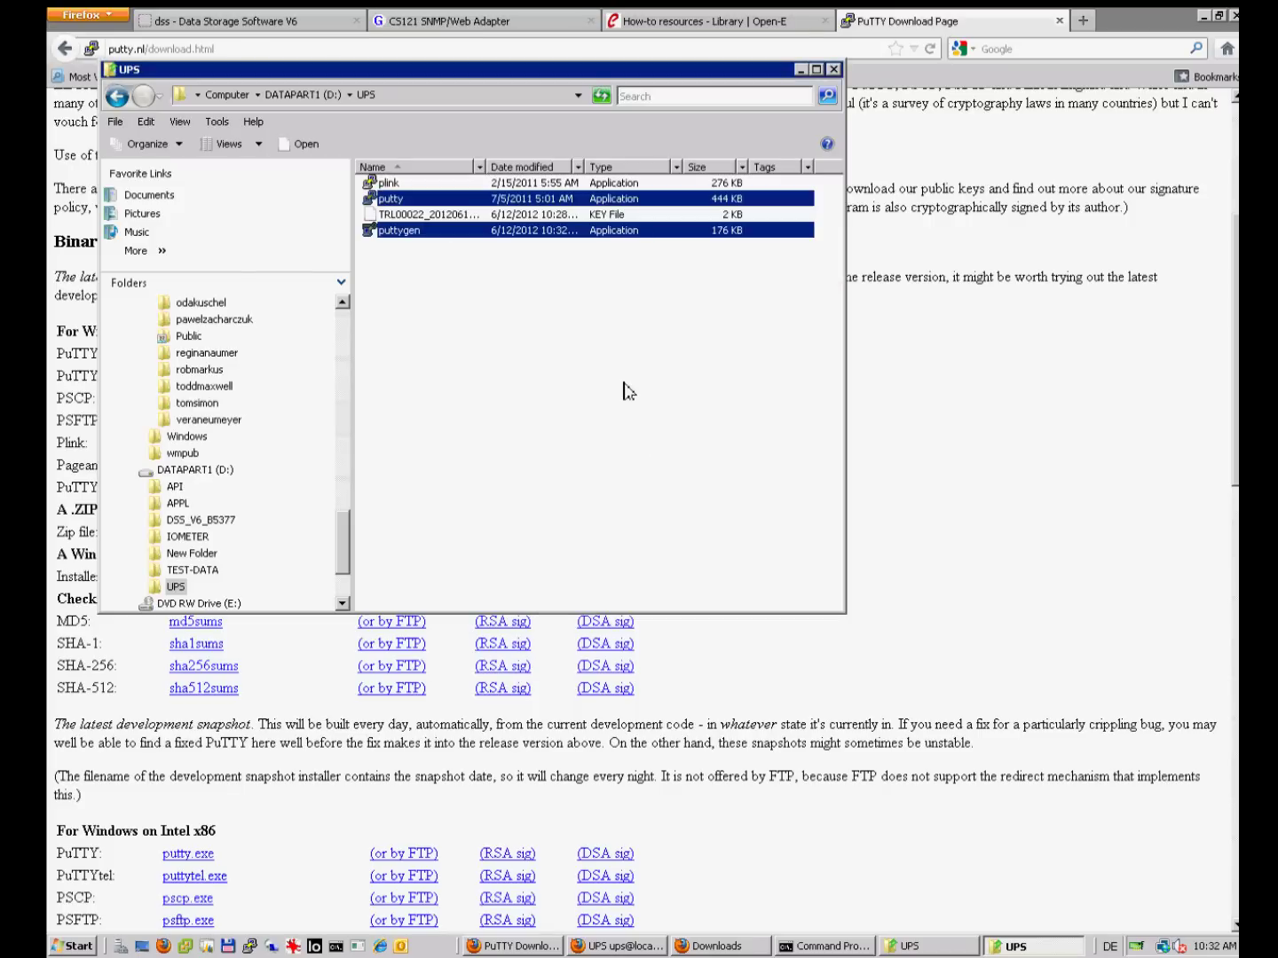
pyautogui.click(595, 341)
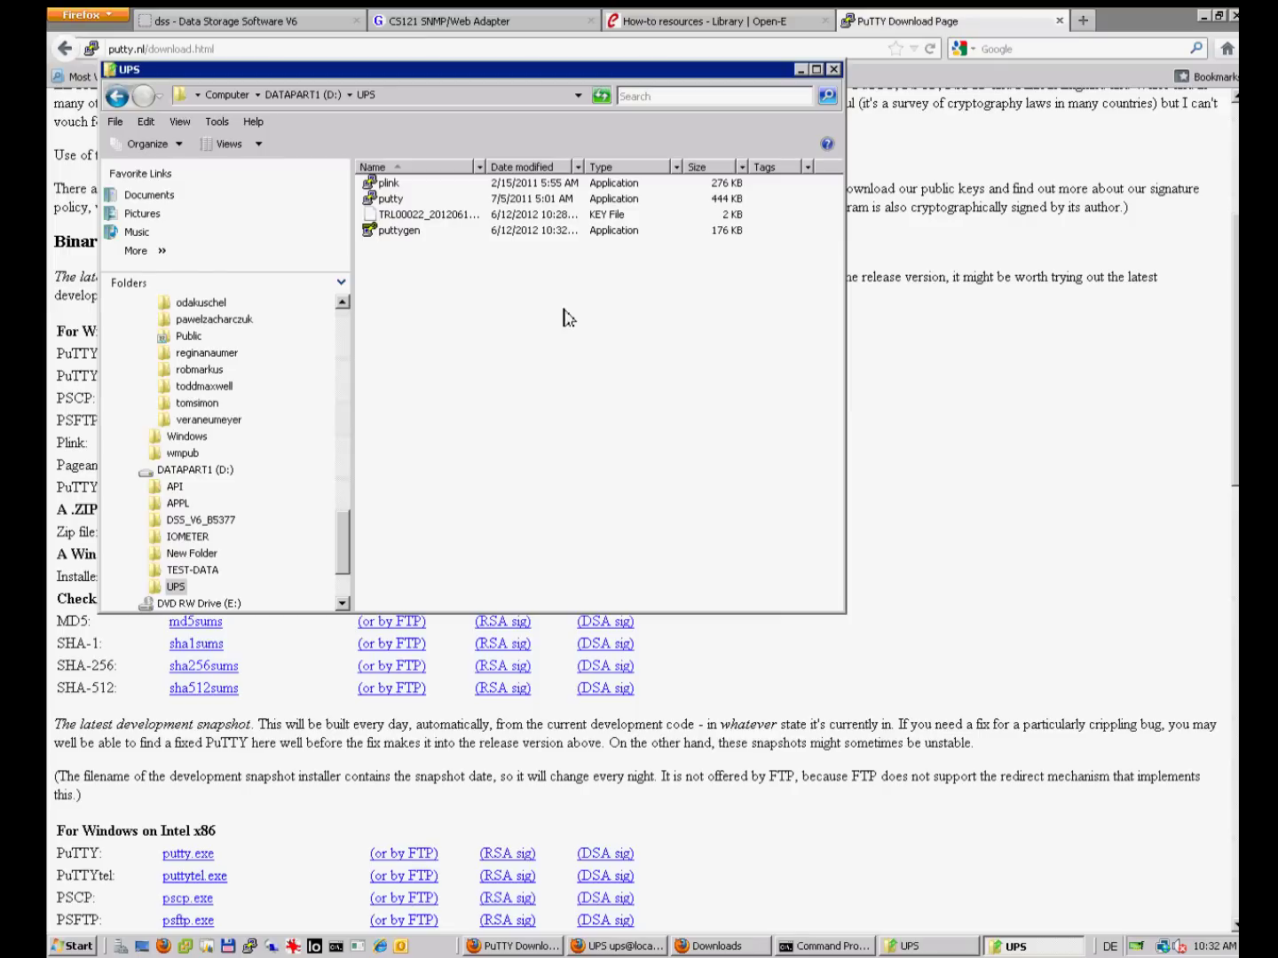
# - Enlarge the UPS window and widen the Name column to show full file names
pyautogui.moveTo(849, 614); pyautogui.dragTo(1021, 689)
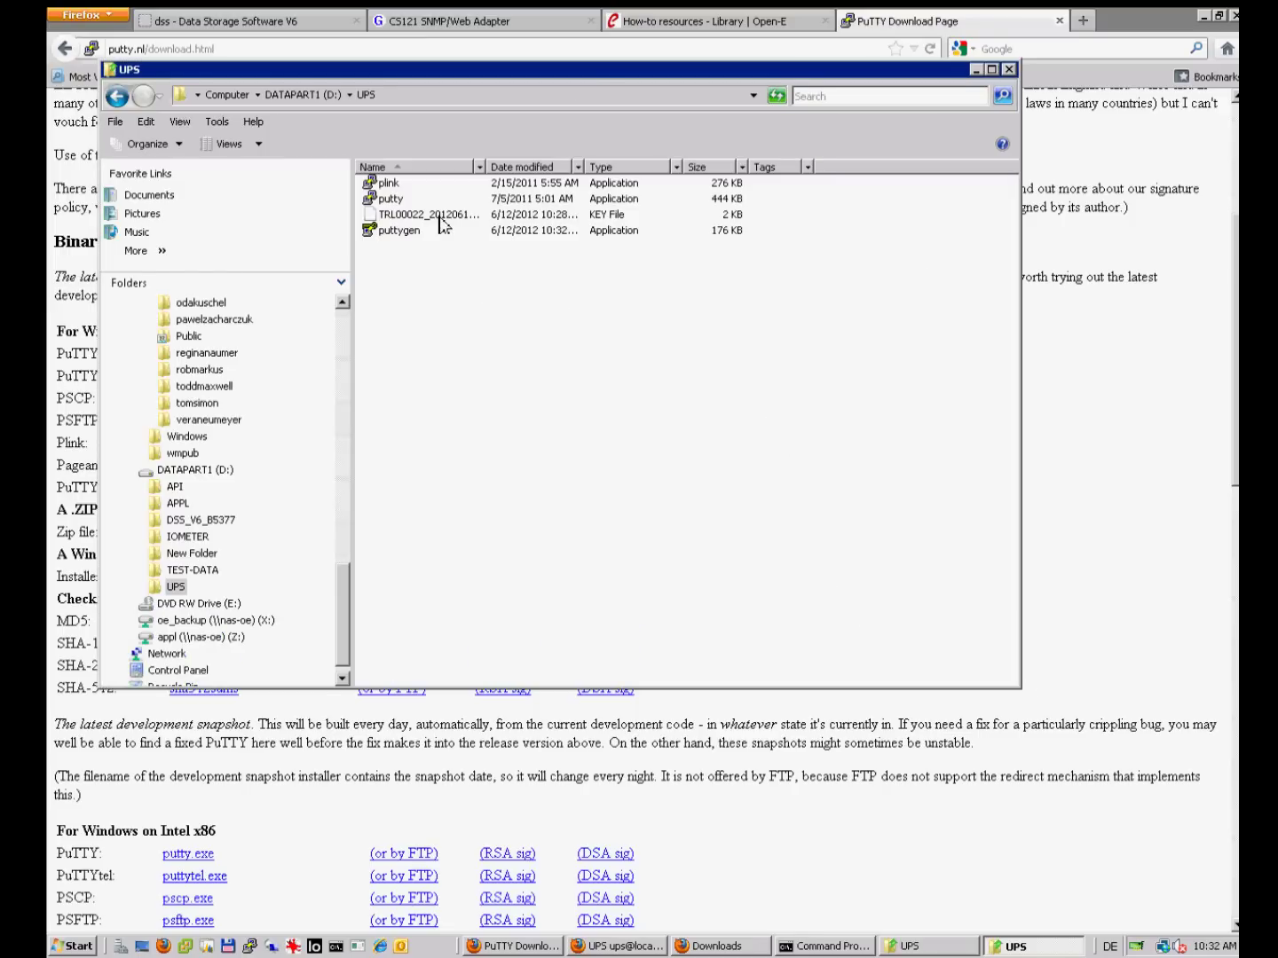
pyautogui.click(405, 201)
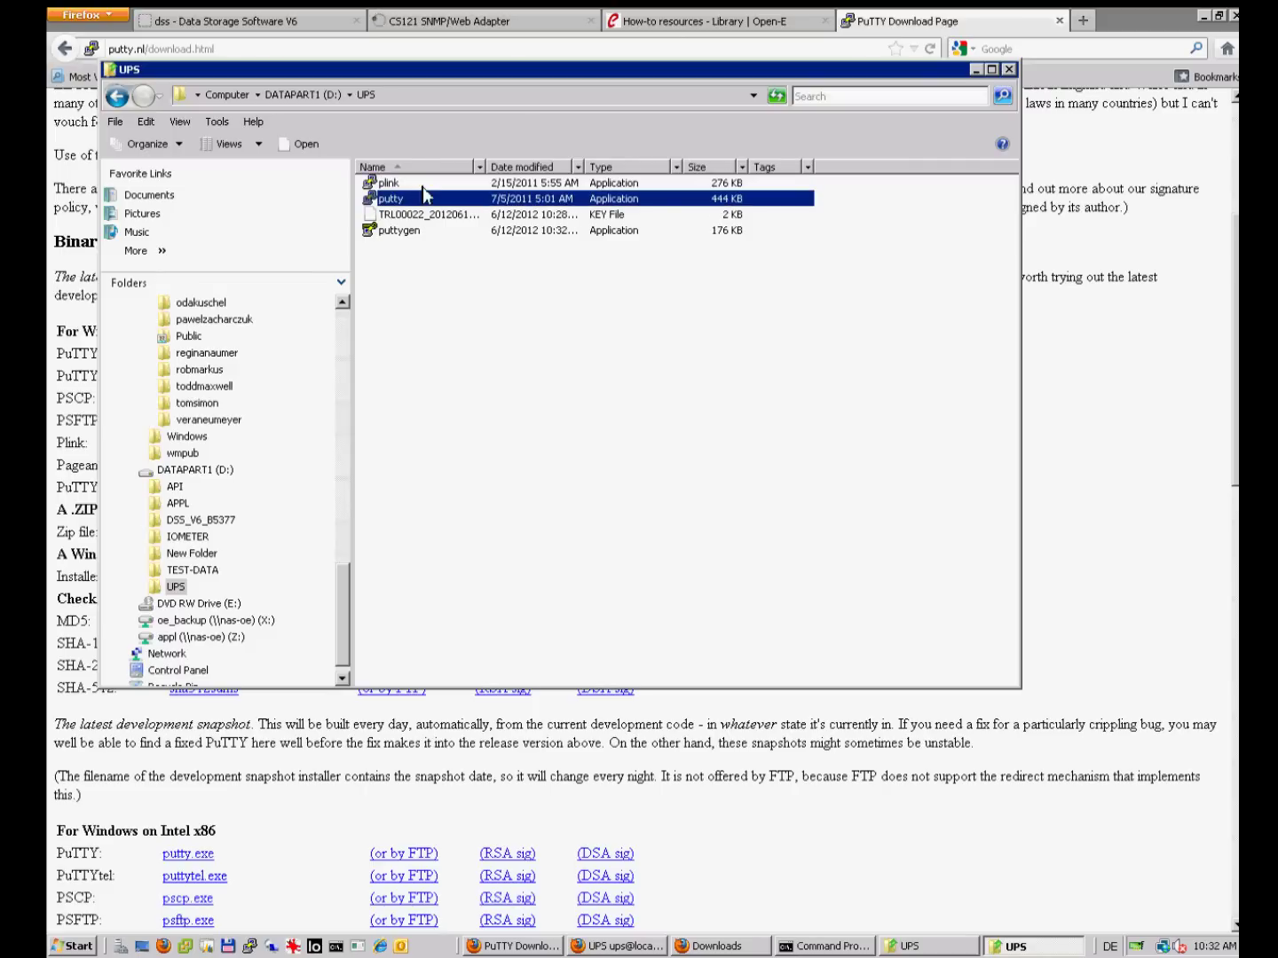
pyautogui.click(424, 187)
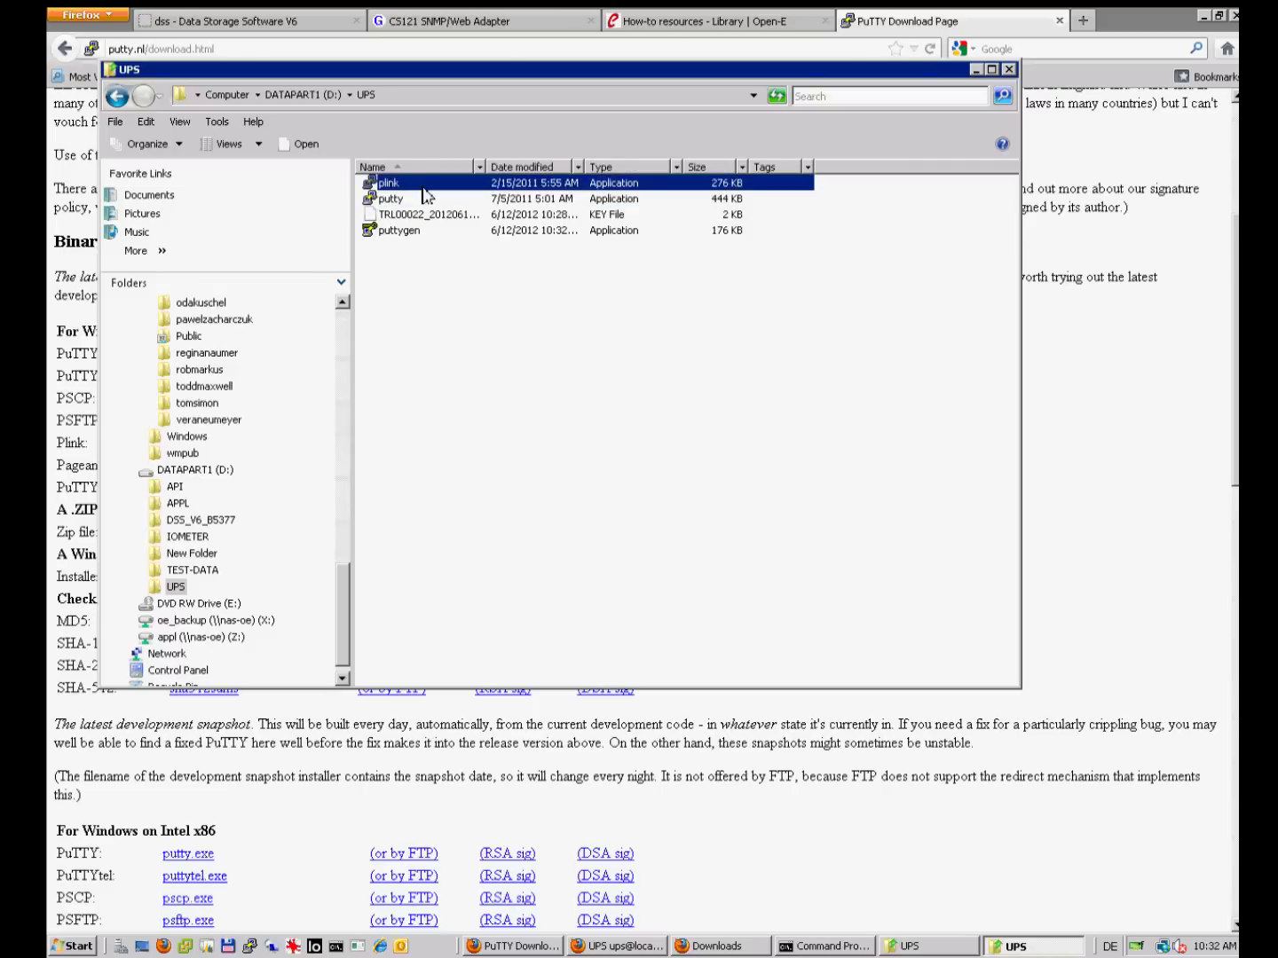
pyautogui.click(425, 236)
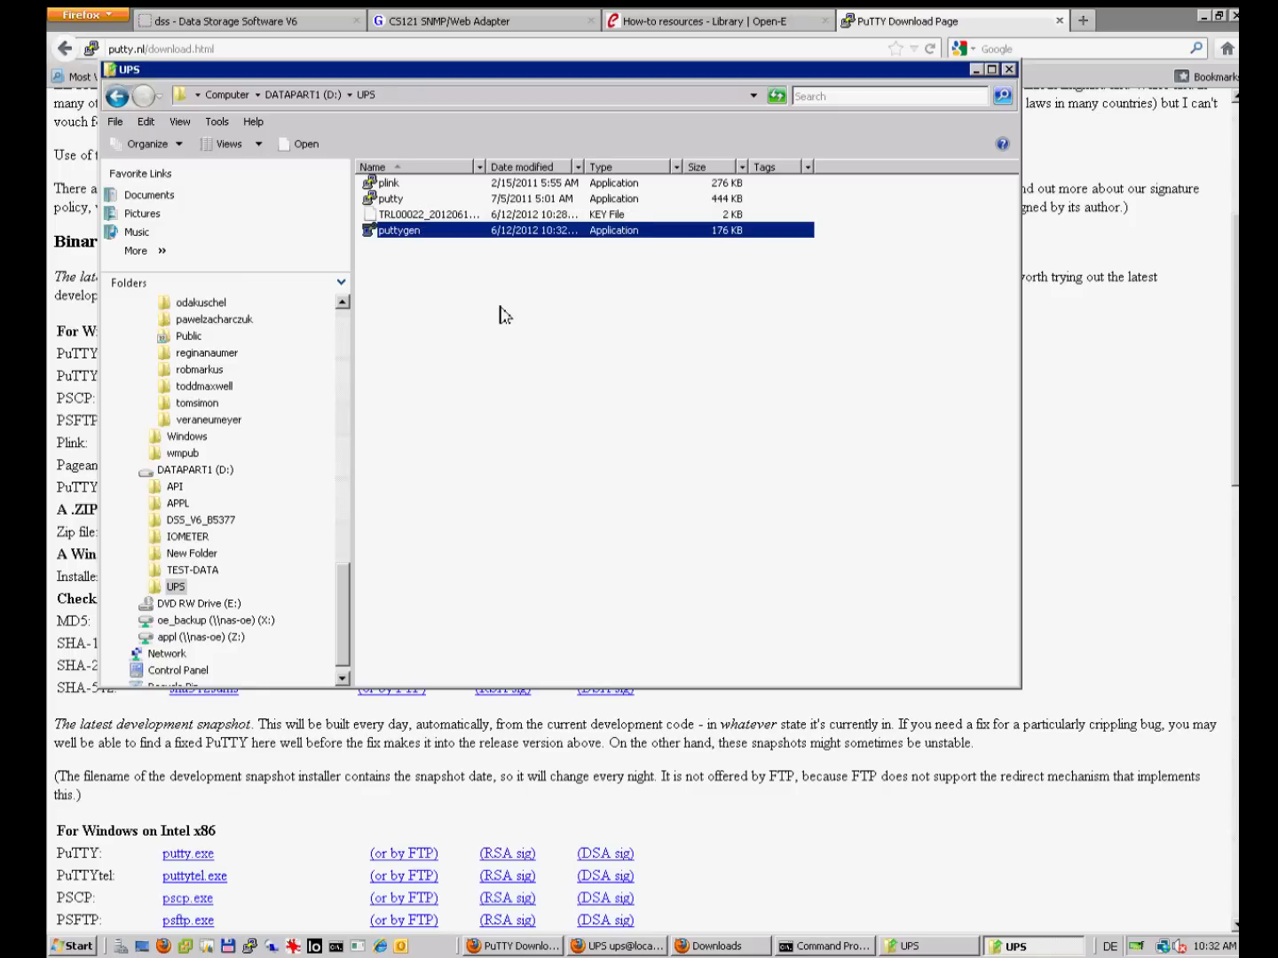
pyautogui.moveTo(486, 167); pyautogui.dragTo(564, 159)
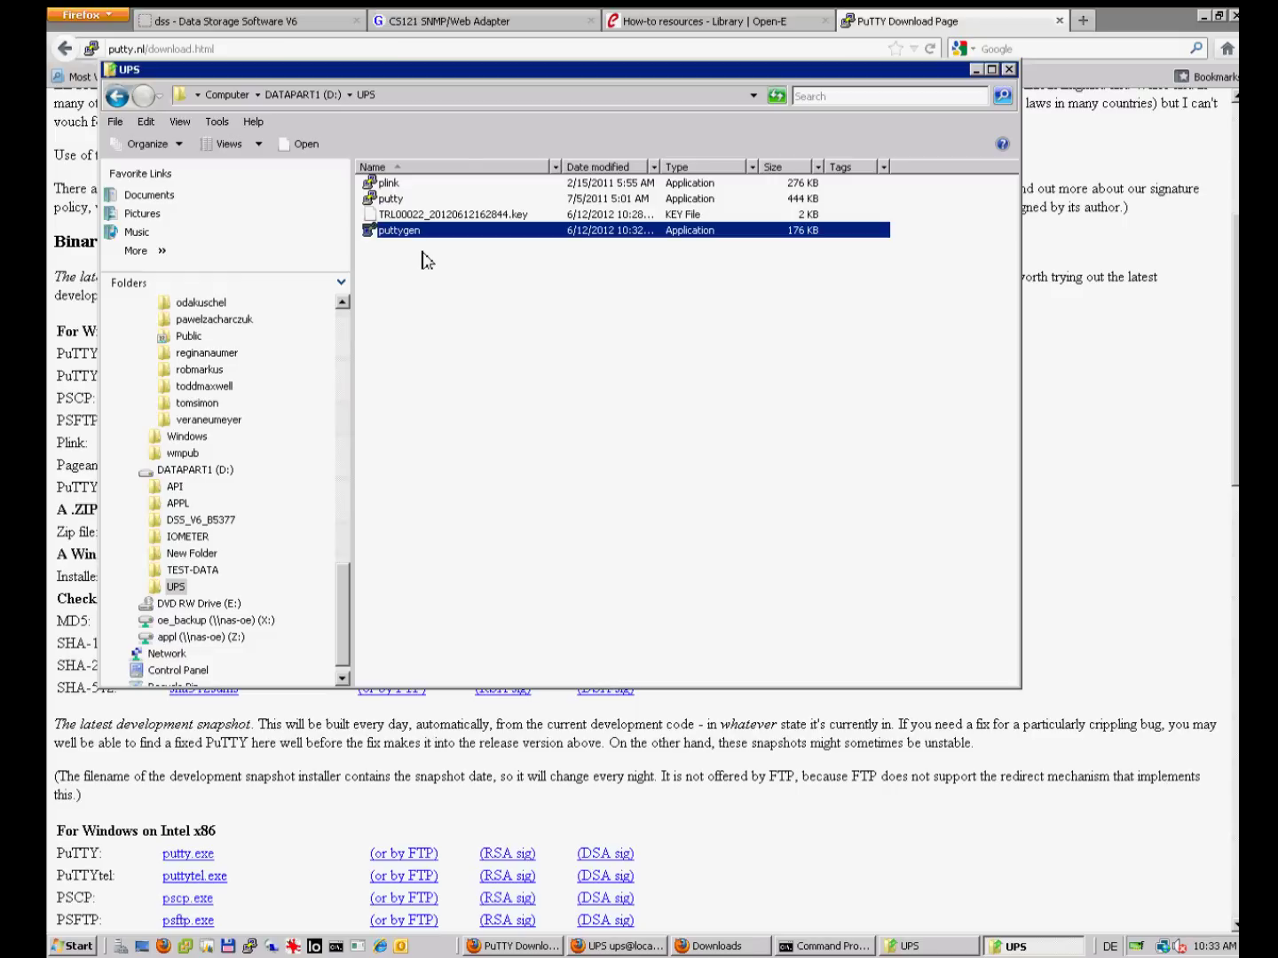
# - Run PuTTYgen and load TRL00022_20120612162844.key using the All Files filter, confirming the import
pyautogui.doubleClick(416, 233)
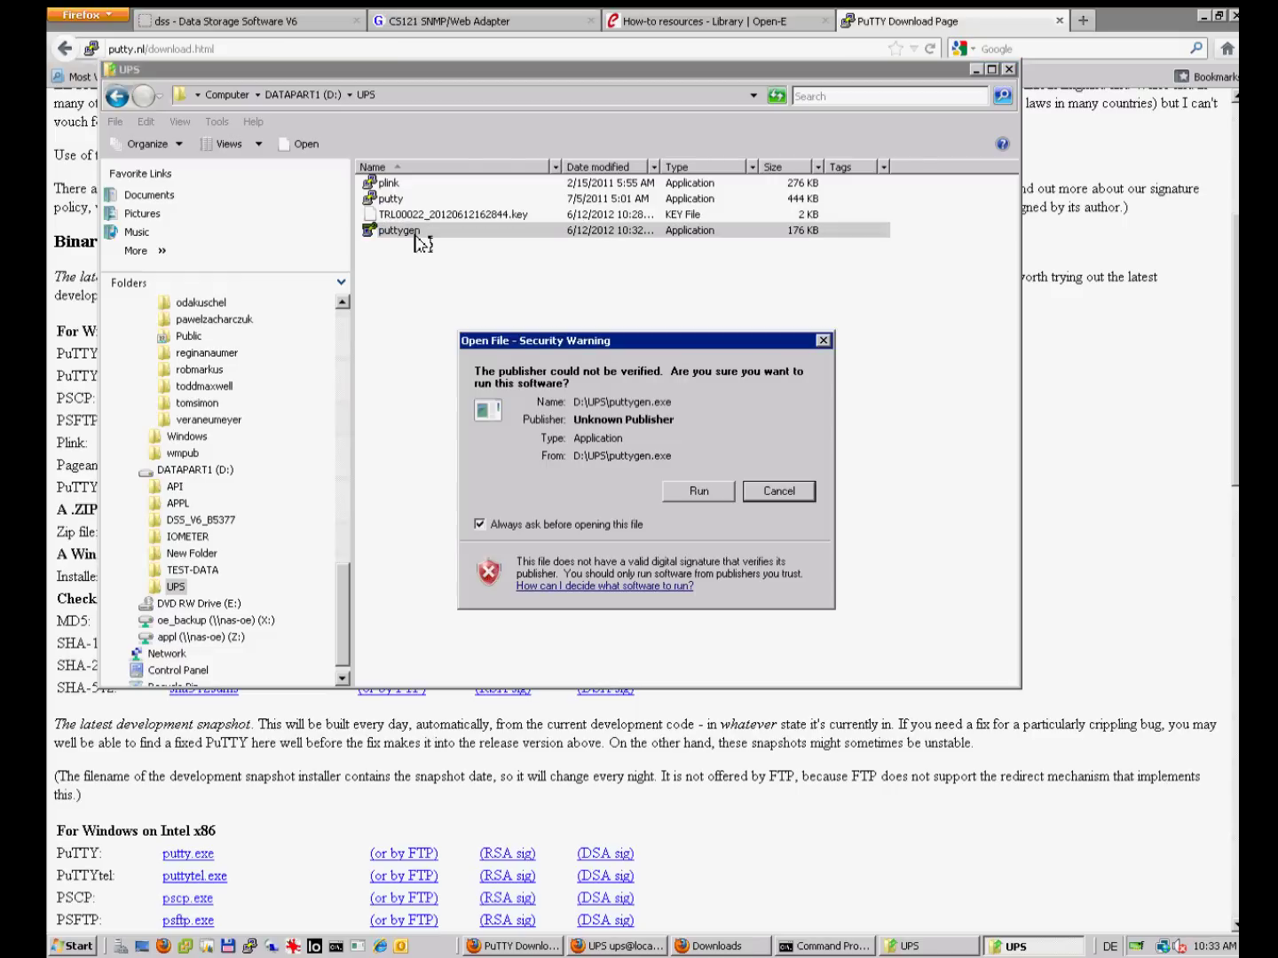
pyautogui.click(688, 495)
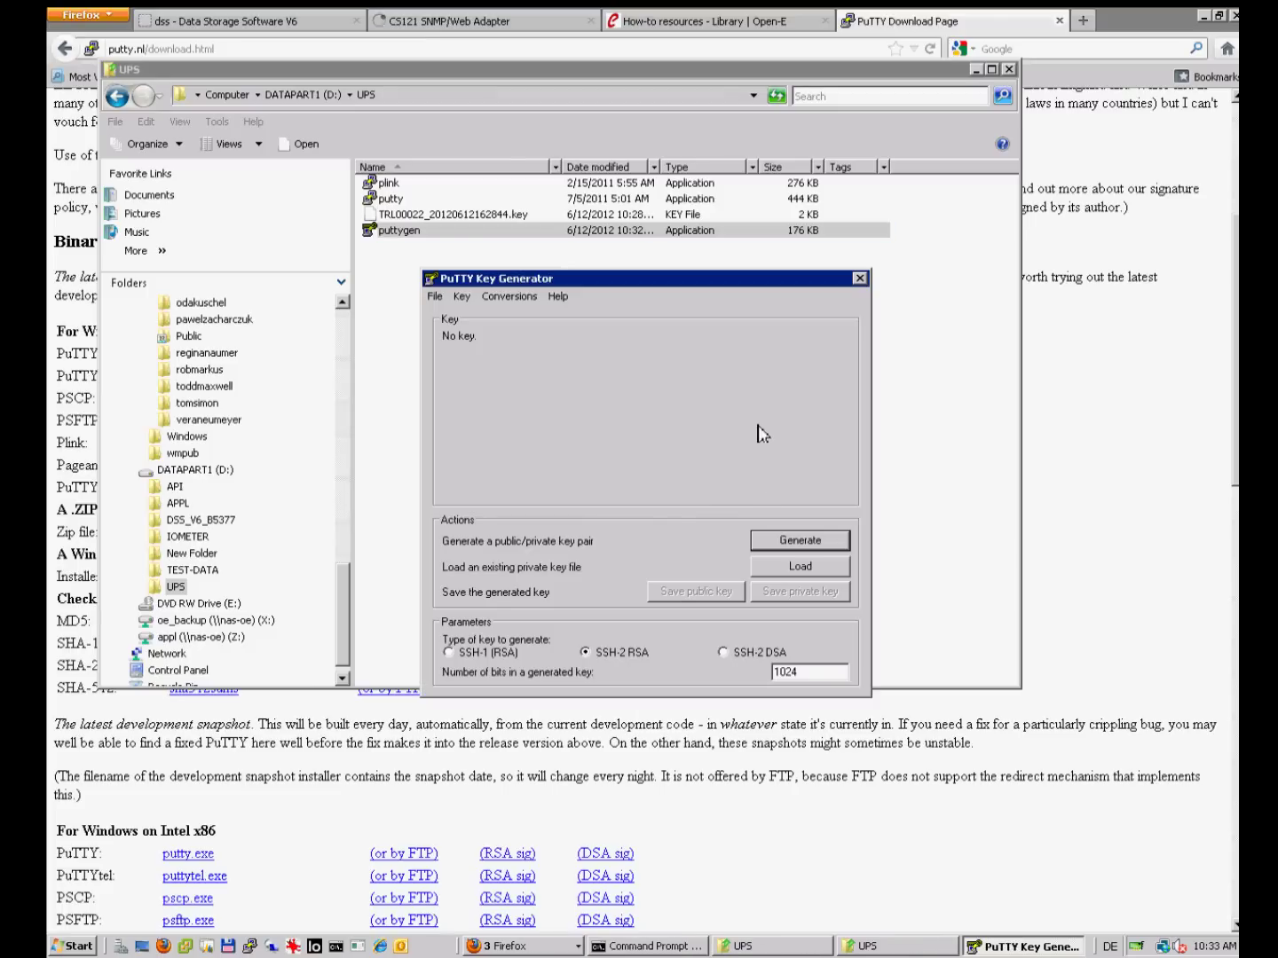
pyautogui.click(803, 571)
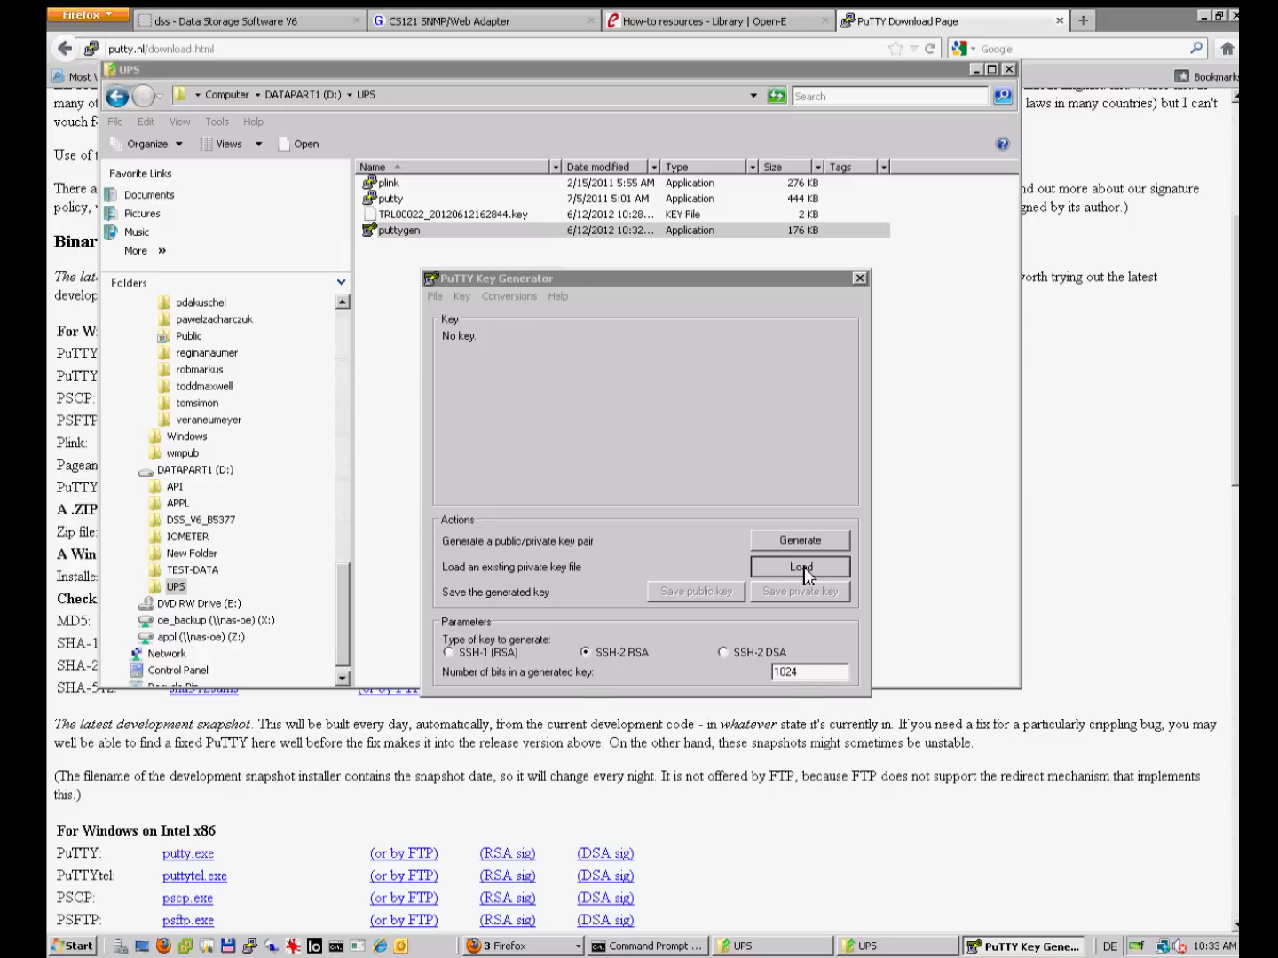
pyautogui.click(971, 705)
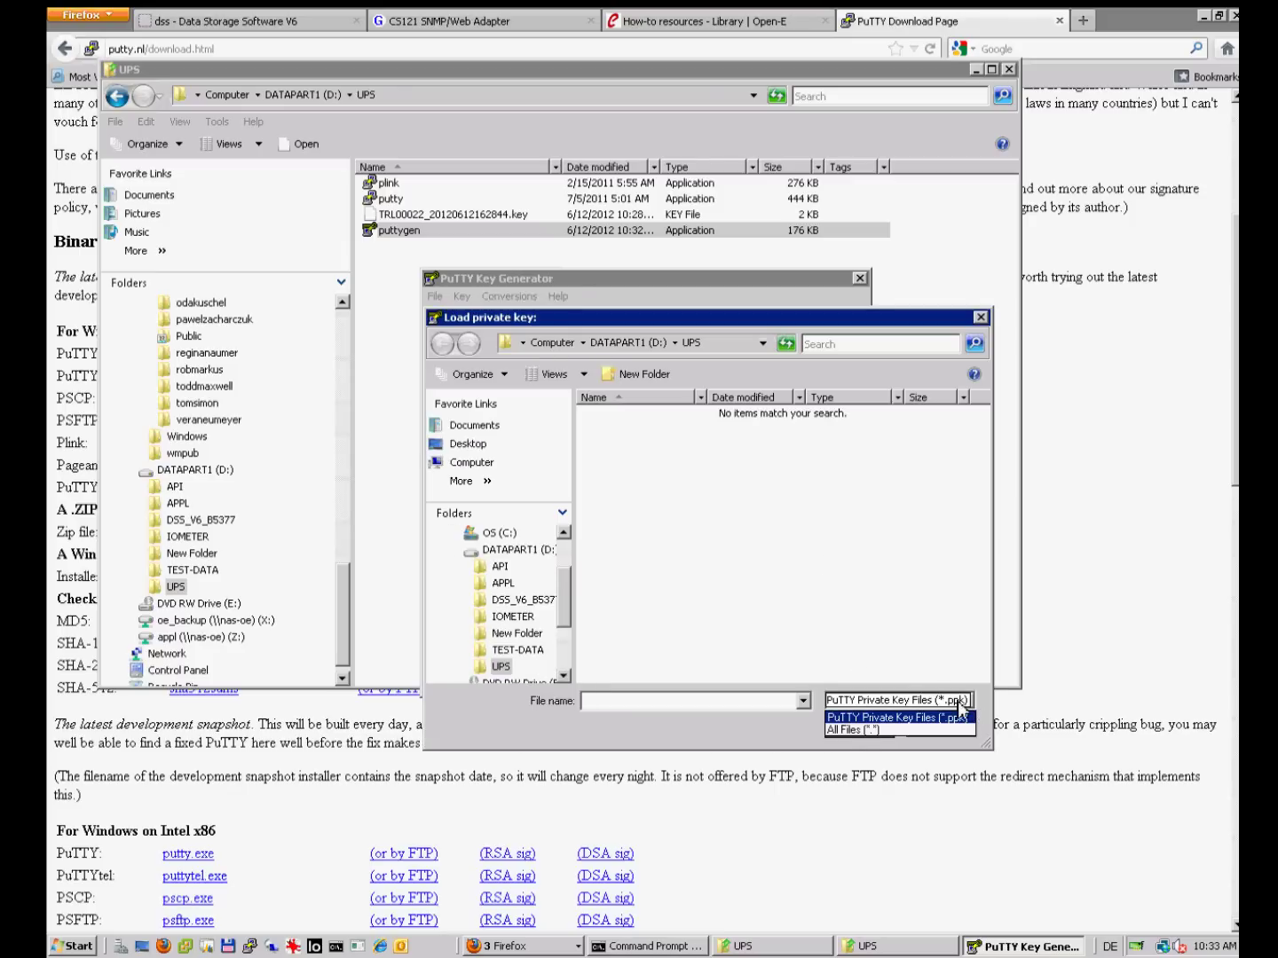
pyautogui.click(850, 731)
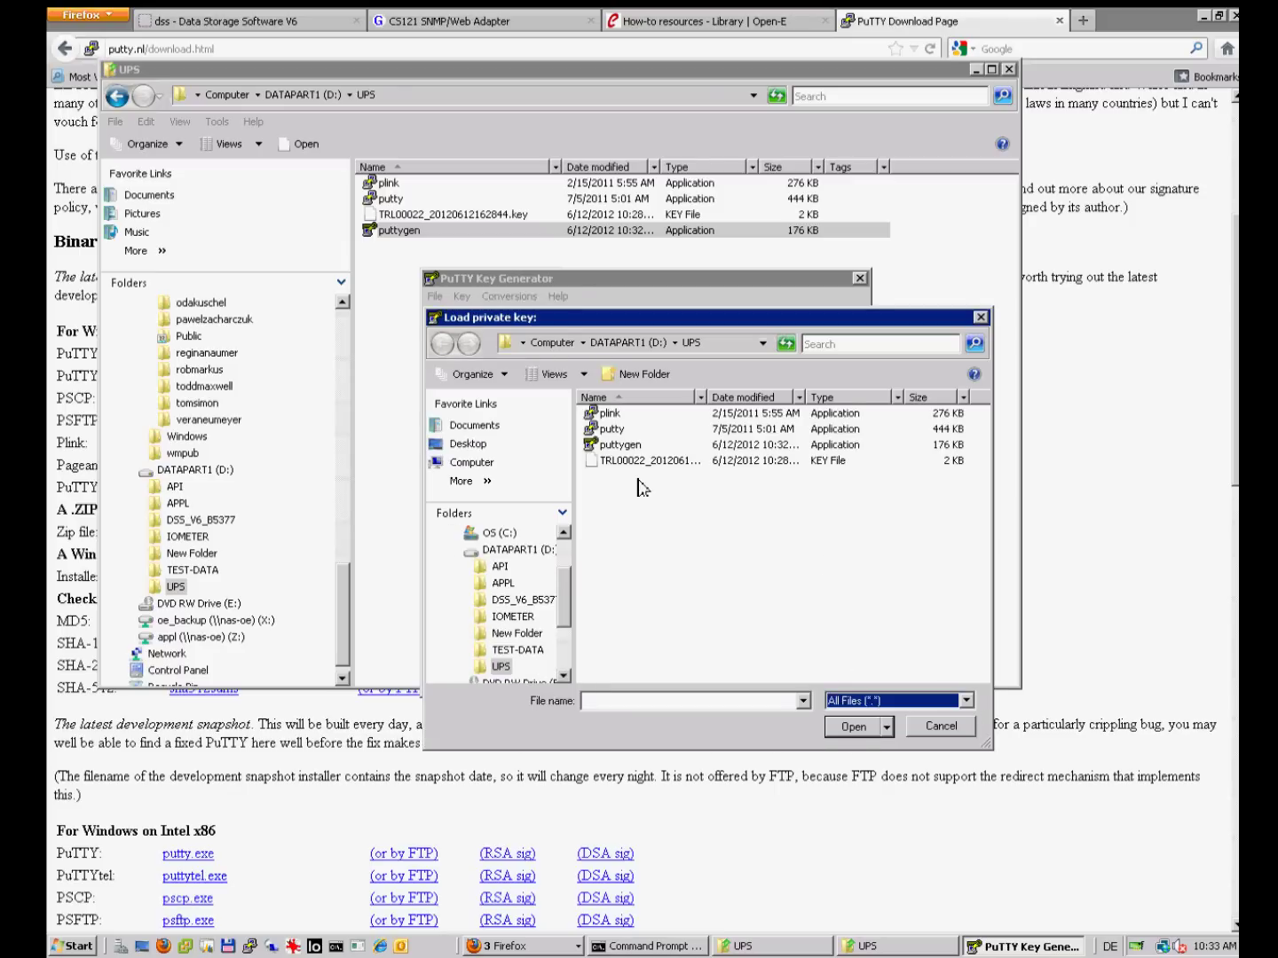
pyautogui.click(633, 460)
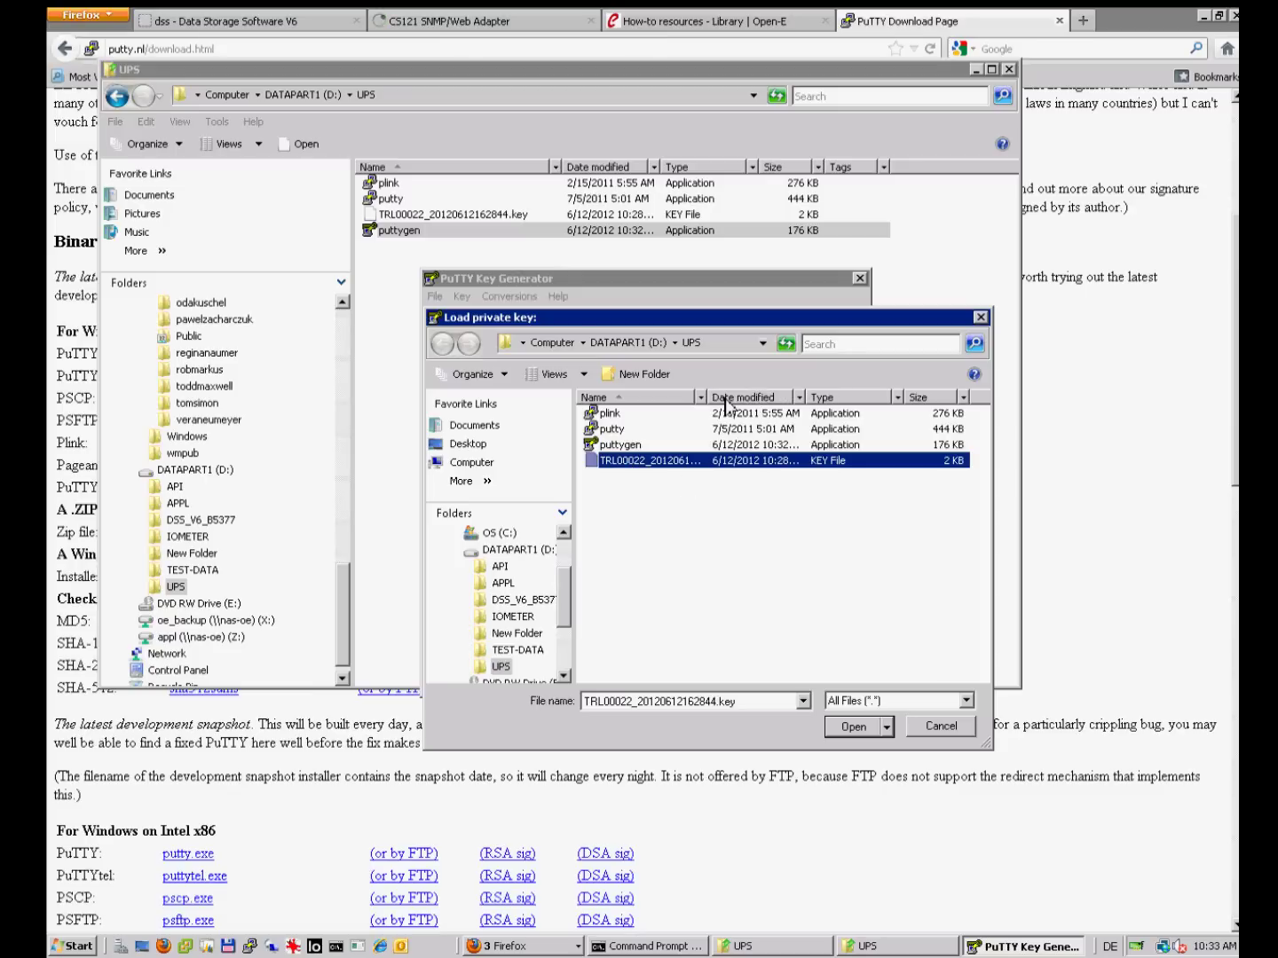
pyautogui.doubleClick(707, 396)
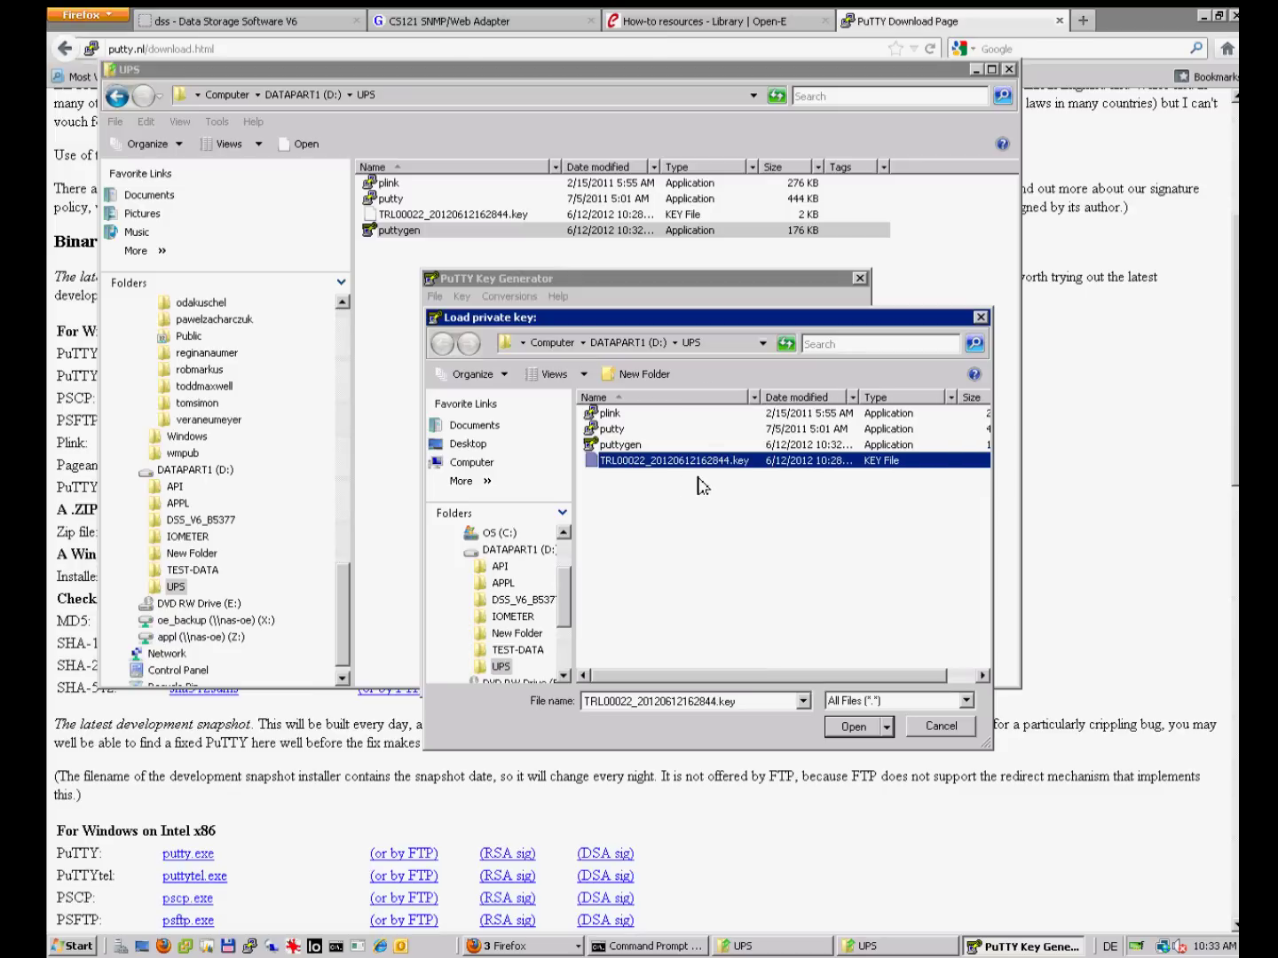
pyautogui.click(861, 731)
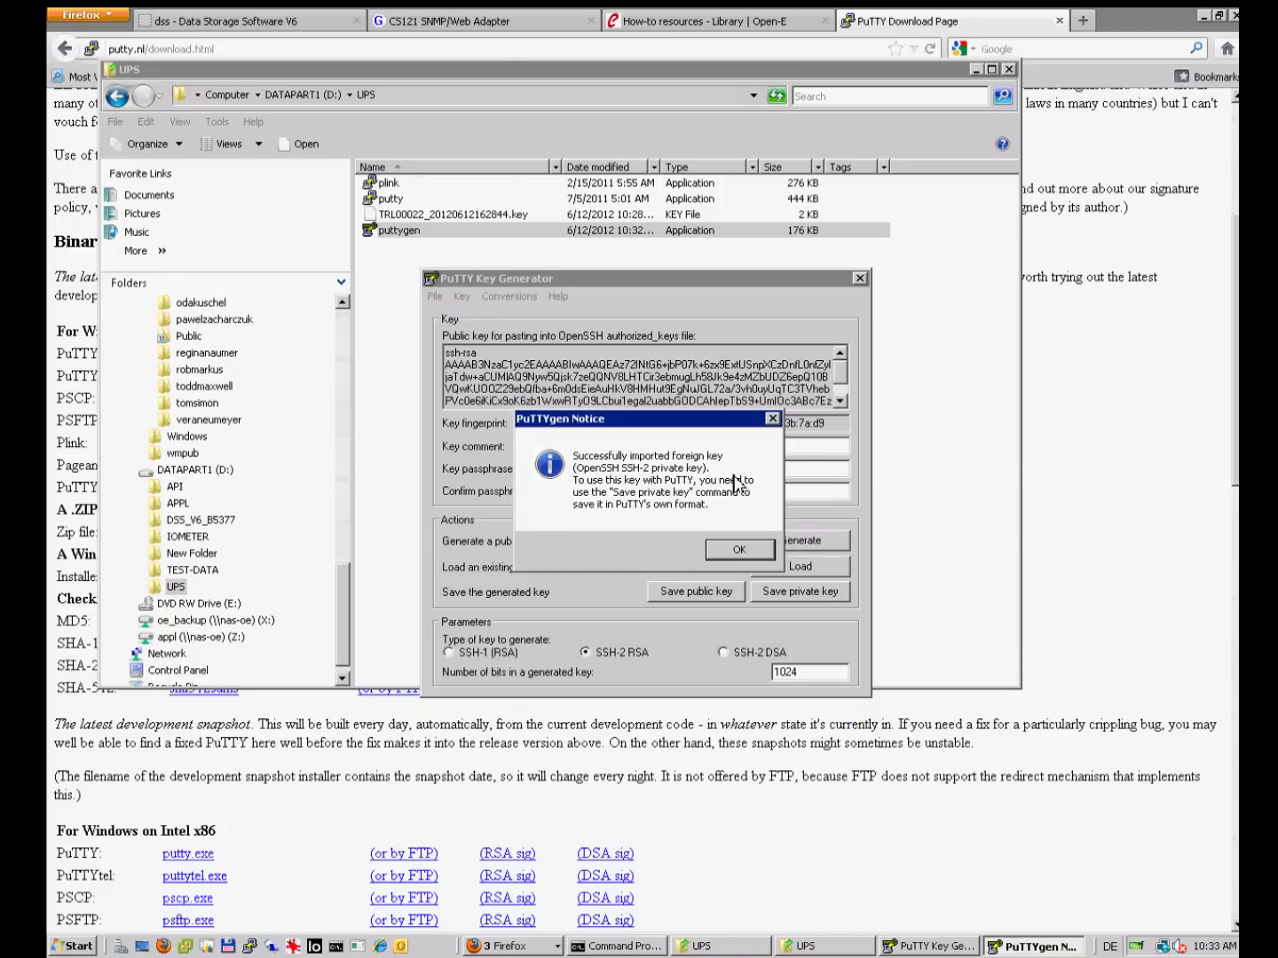
pyautogui.click(733, 555)
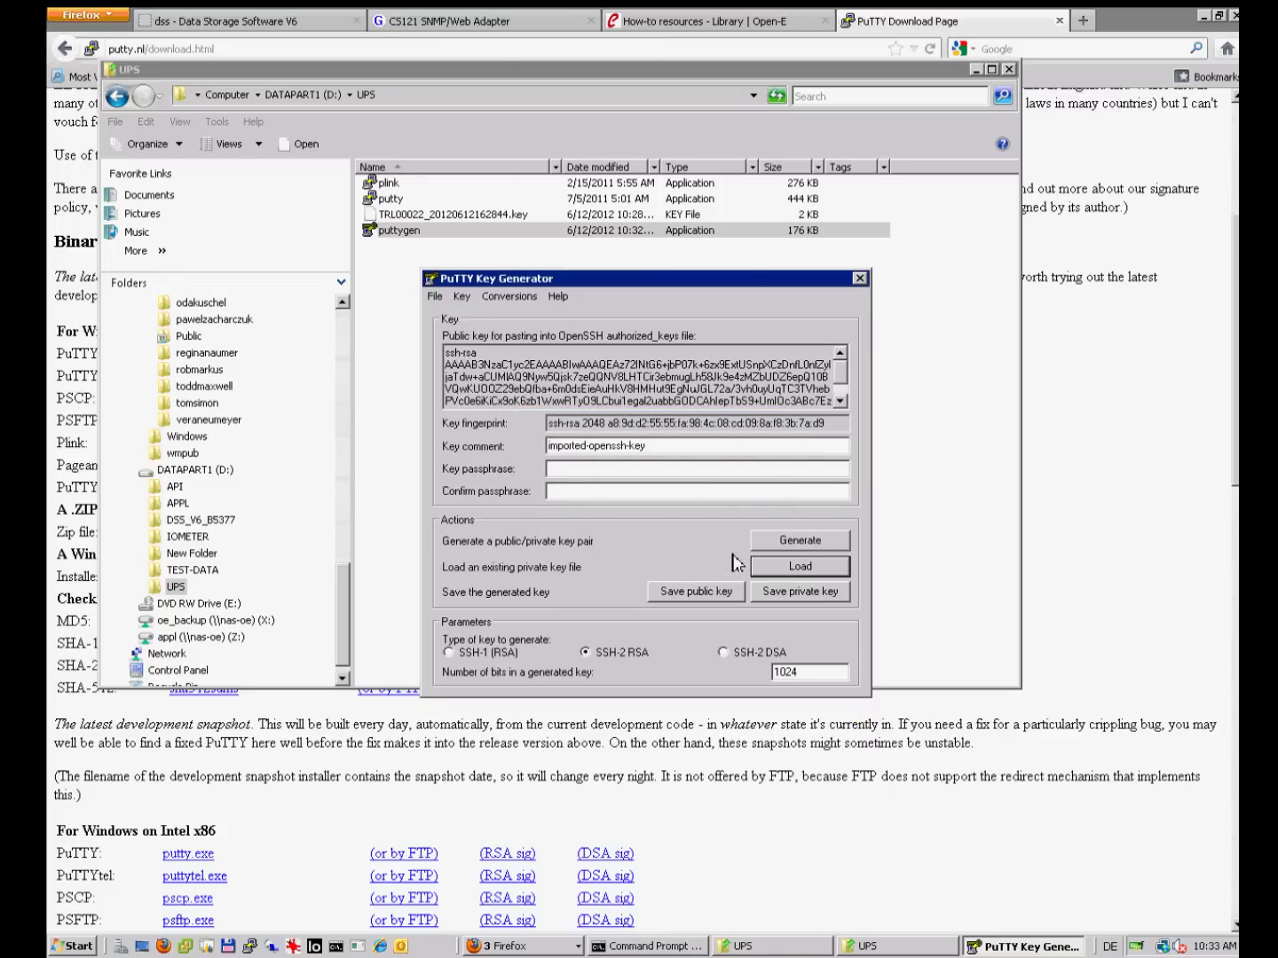
# - Save the imported key without a passphrase as key.ppk in D:\UPS, then close PuTTYgen
pyautogui.click(787, 595)
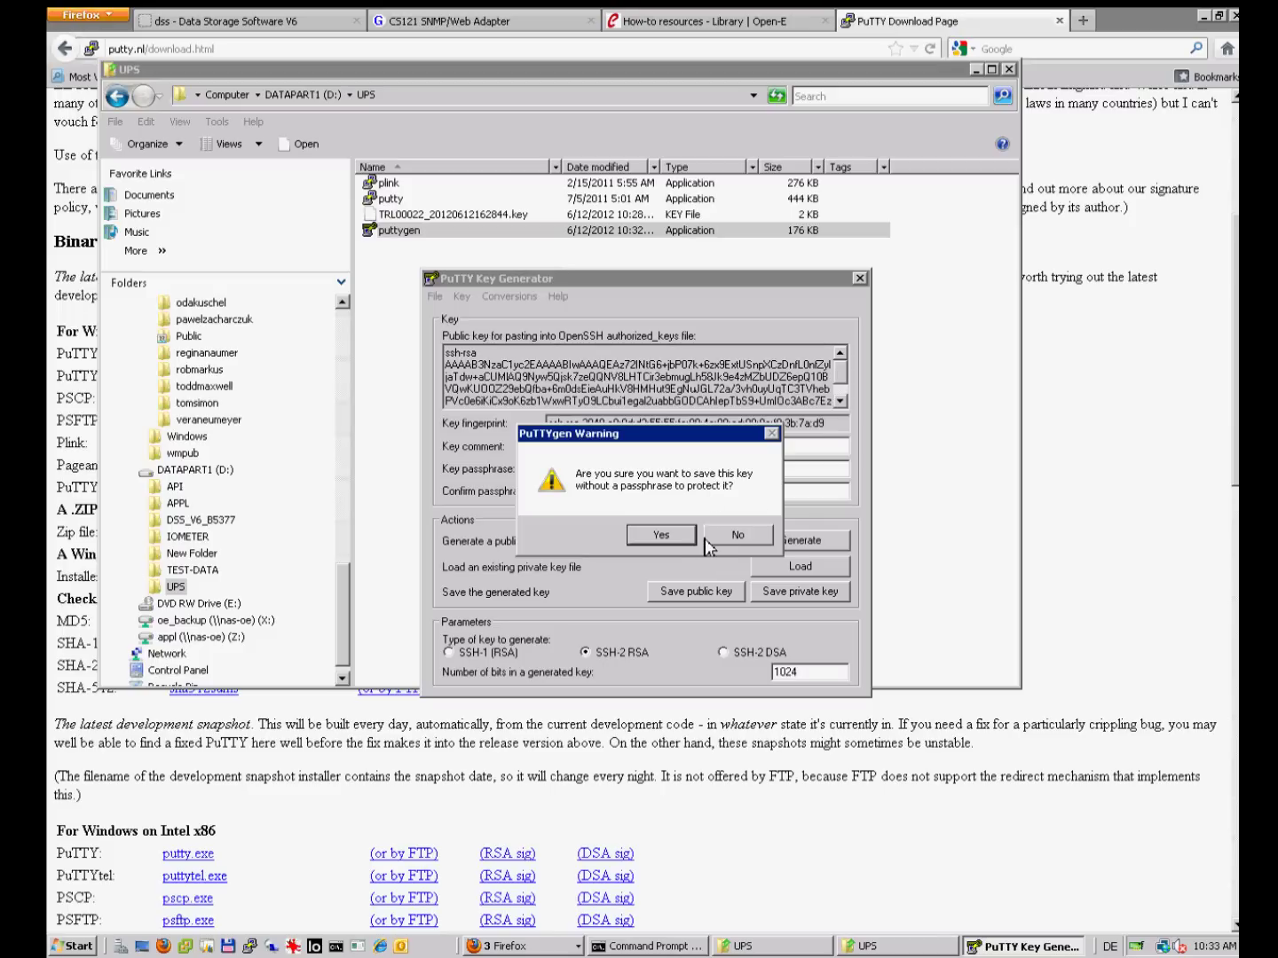
pyautogui.click(659, 536)
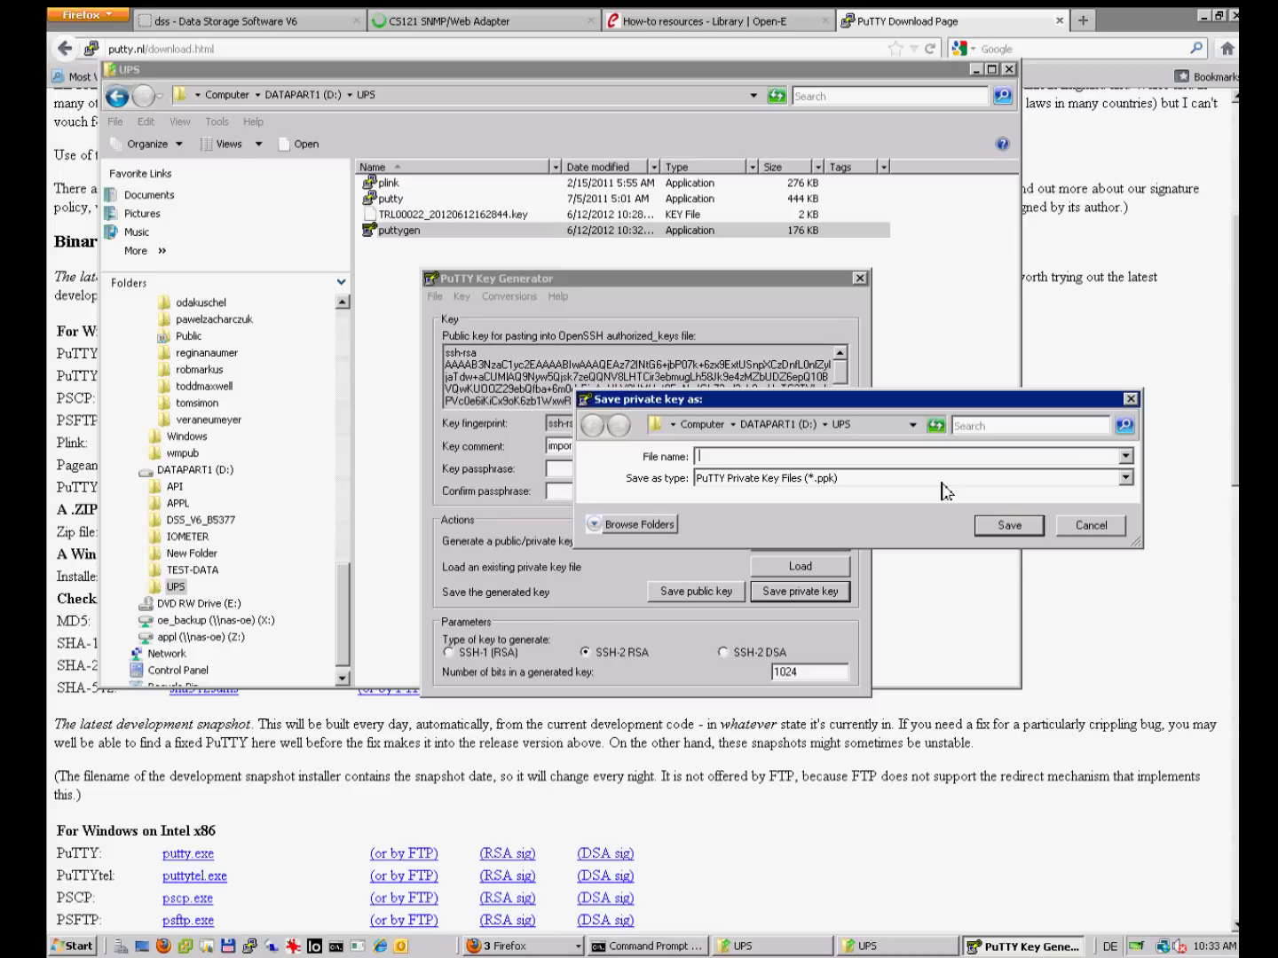
pyautogui.write('key')
pyautogui.click(1019, 529)
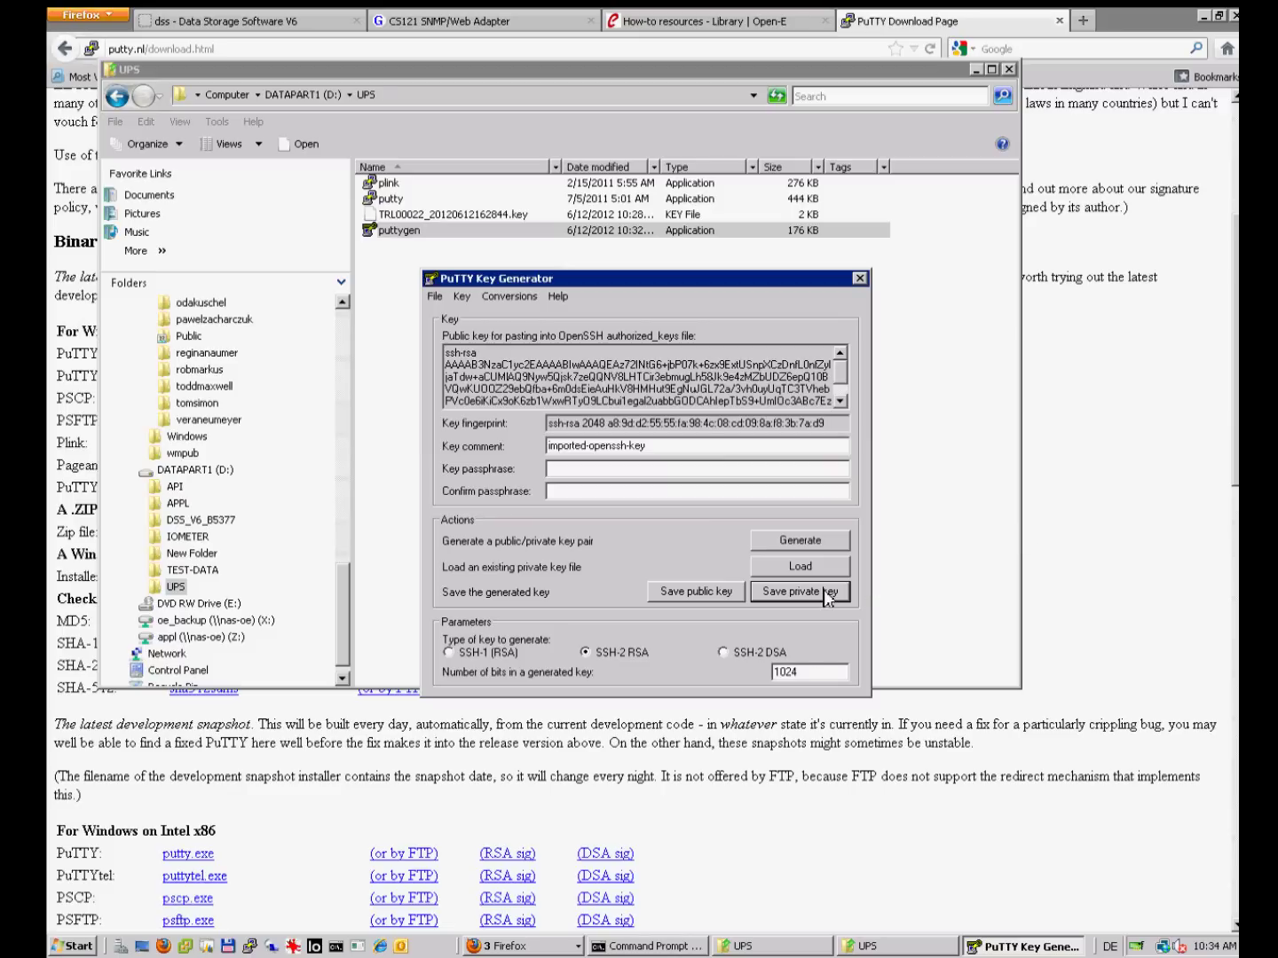
pyautogui.click(860, 278)
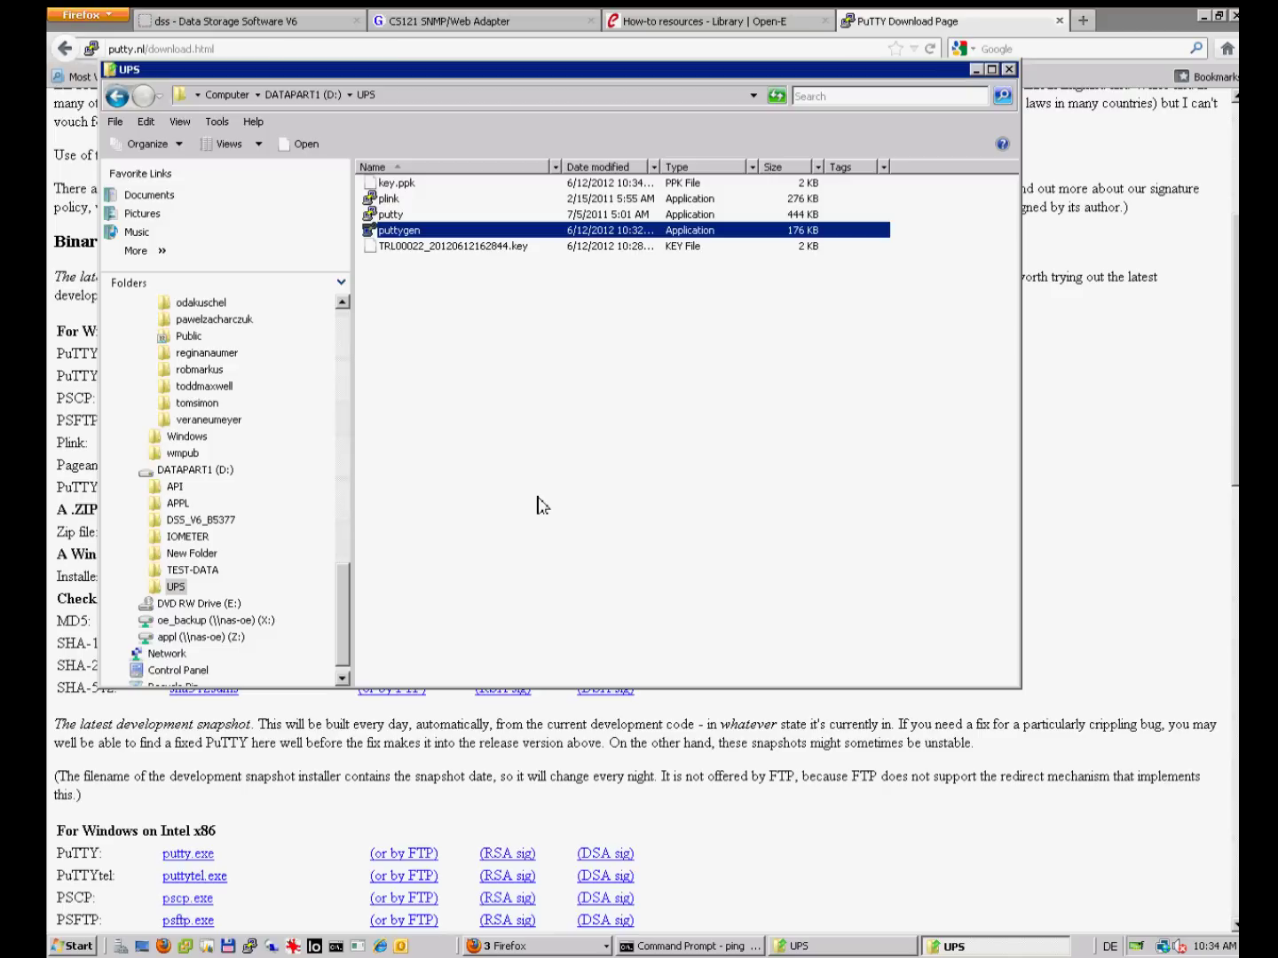
# - Stop the continuous ping, switch to D:\UPS and list its contents with dir
pyautogui.click(688, 946)
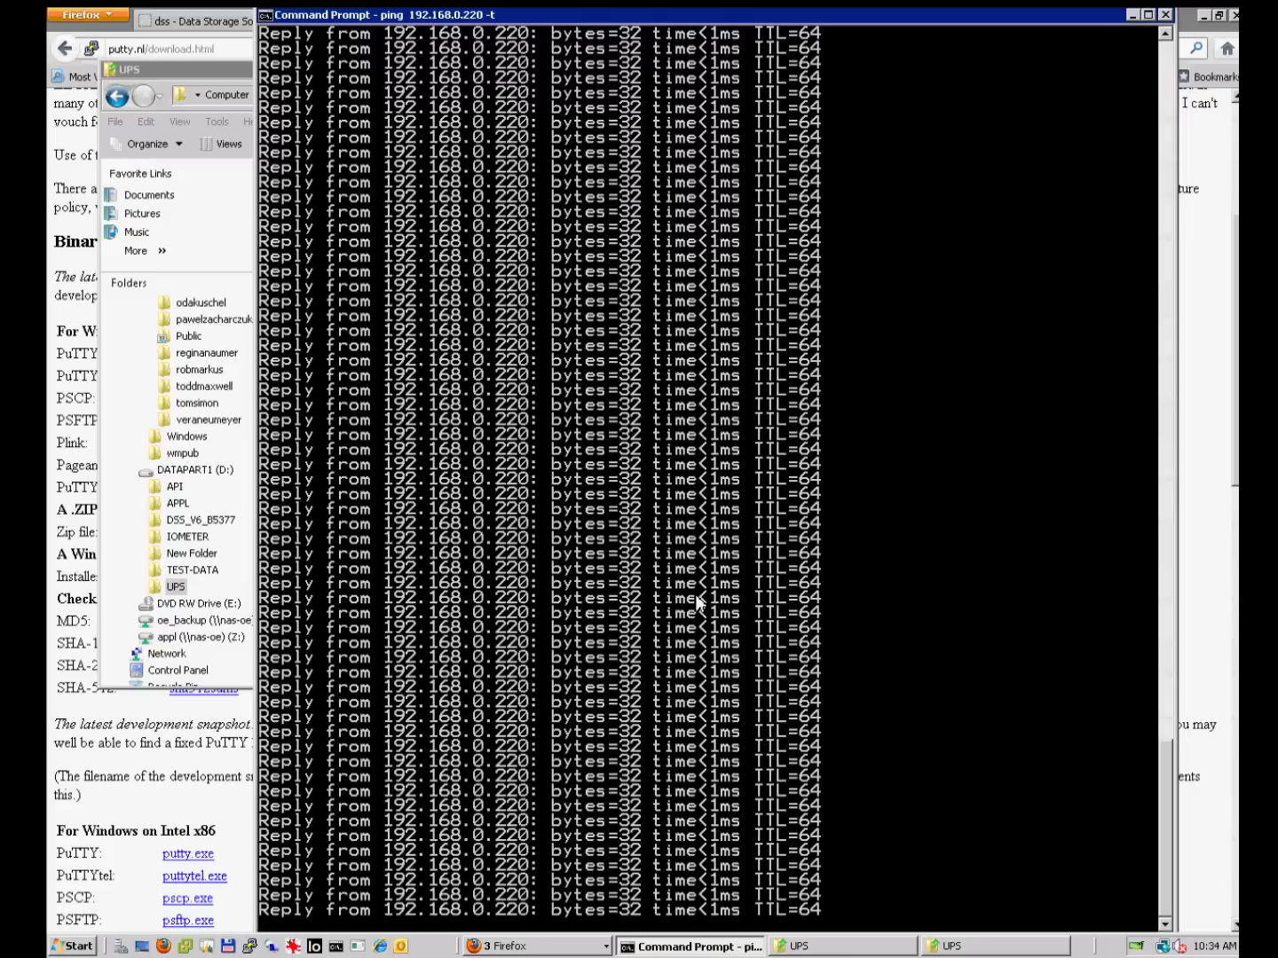
pyautogui.hotkey('ctrl', 'c')
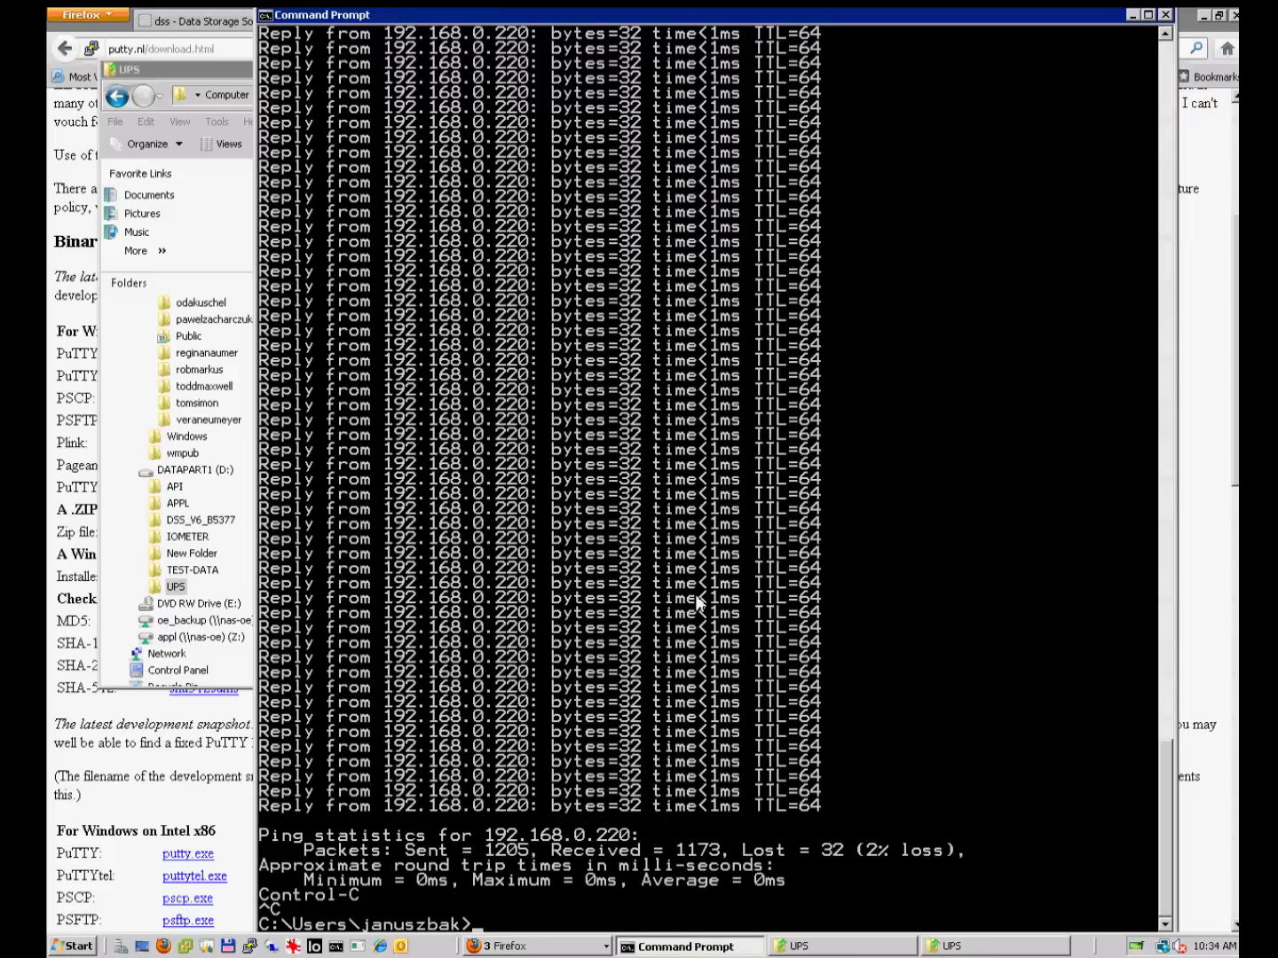
pyautogui.press('Return')
pyautogui.press('Return')
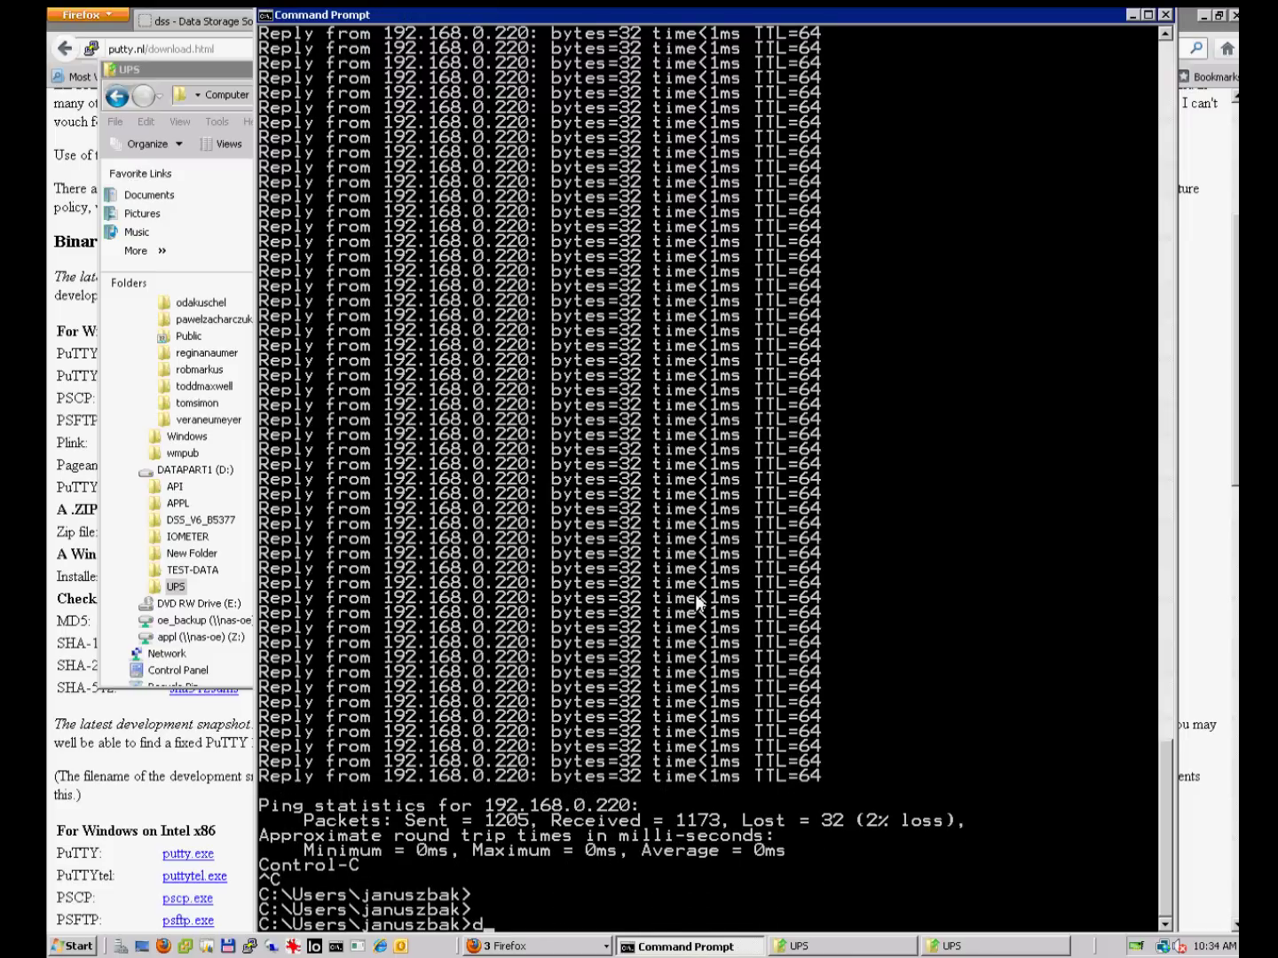
pyautogui.write('d:')
pyautogui.press('Return')
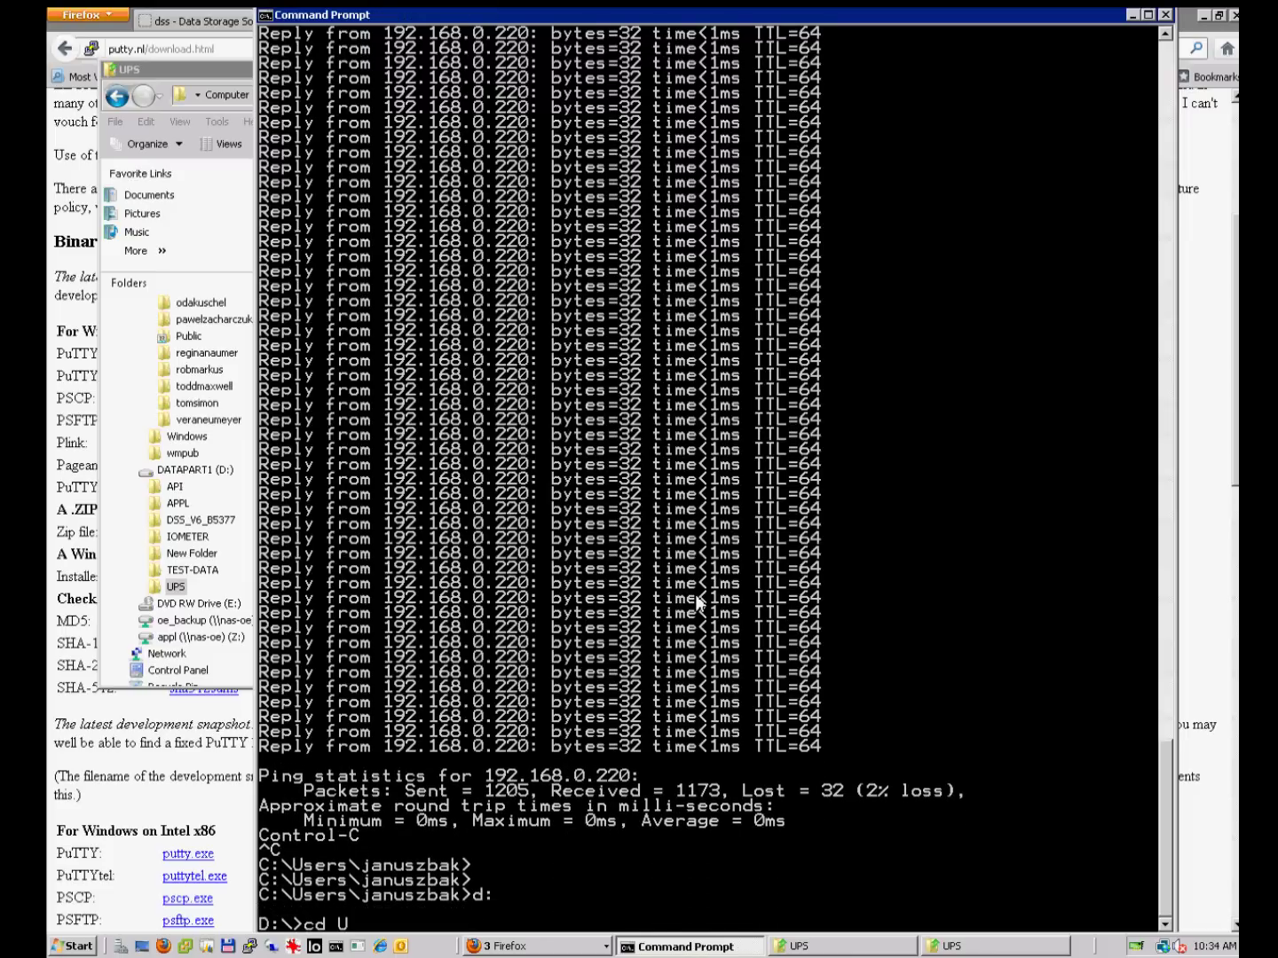
pyautogui.press('Return')
pyautogui.press('Return')
pyautogui.press('Return')
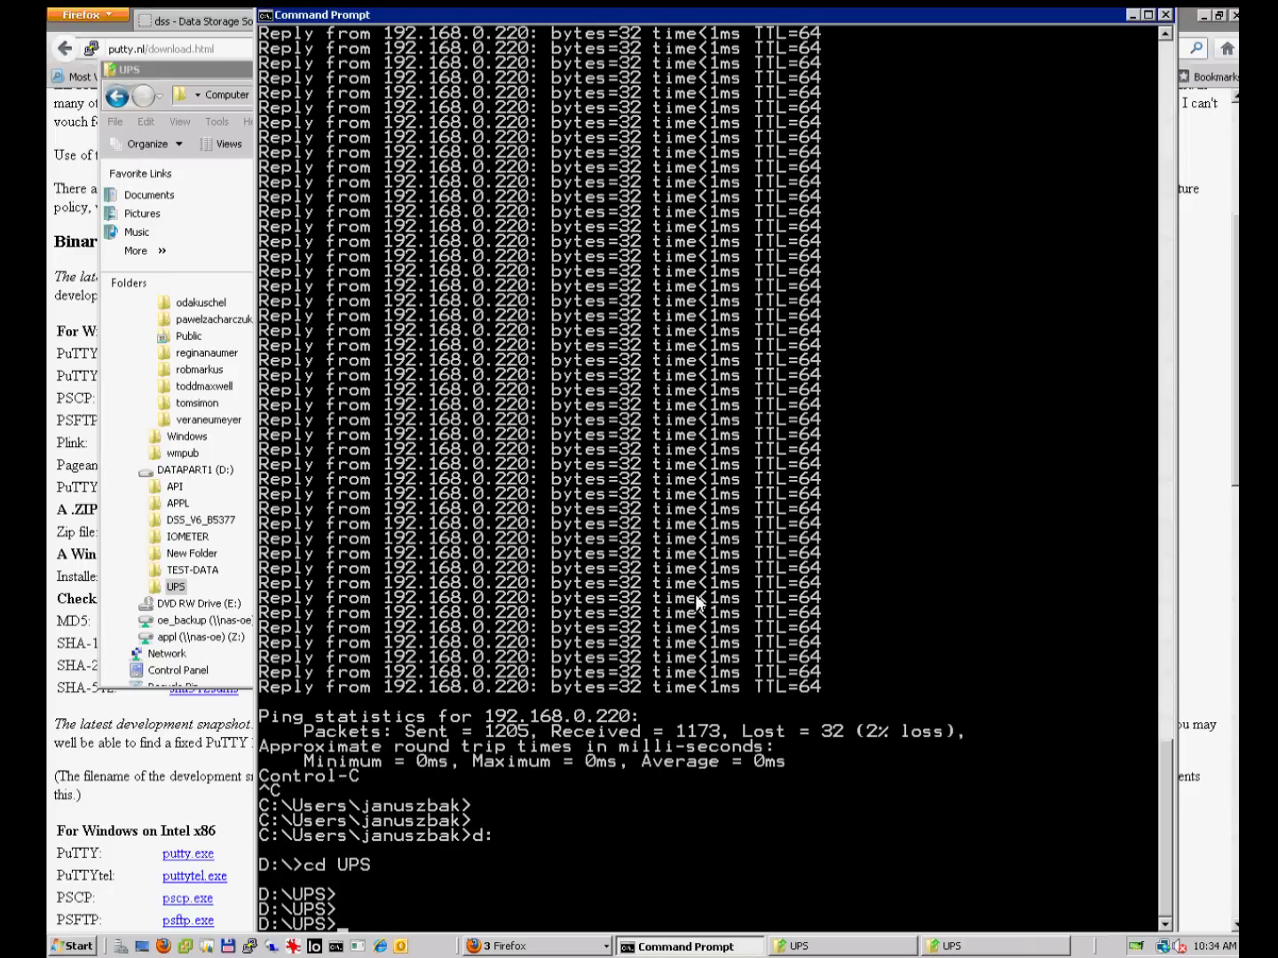
pyautogui.write('dir')
pyautogui.press('Return')
pyautogui.press('Return')
pyautogui.press('Return')
pyautogui.press('Return')
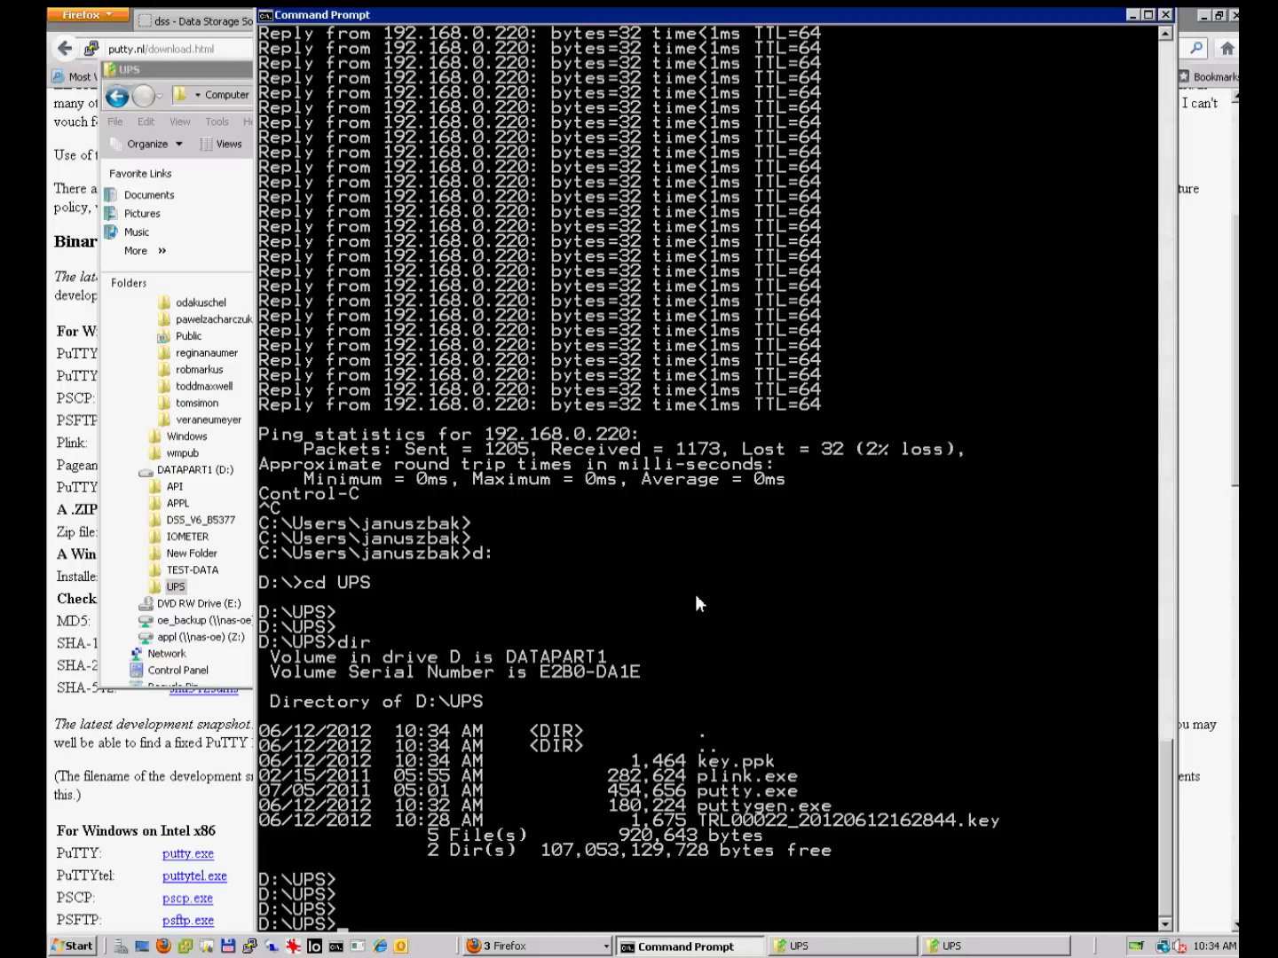
# - Run plink.exe to display its usage and options, then return to Firefox
pyautogui.write('pl')
pyautogui.press('Tab')
pyautogui.press('Return')
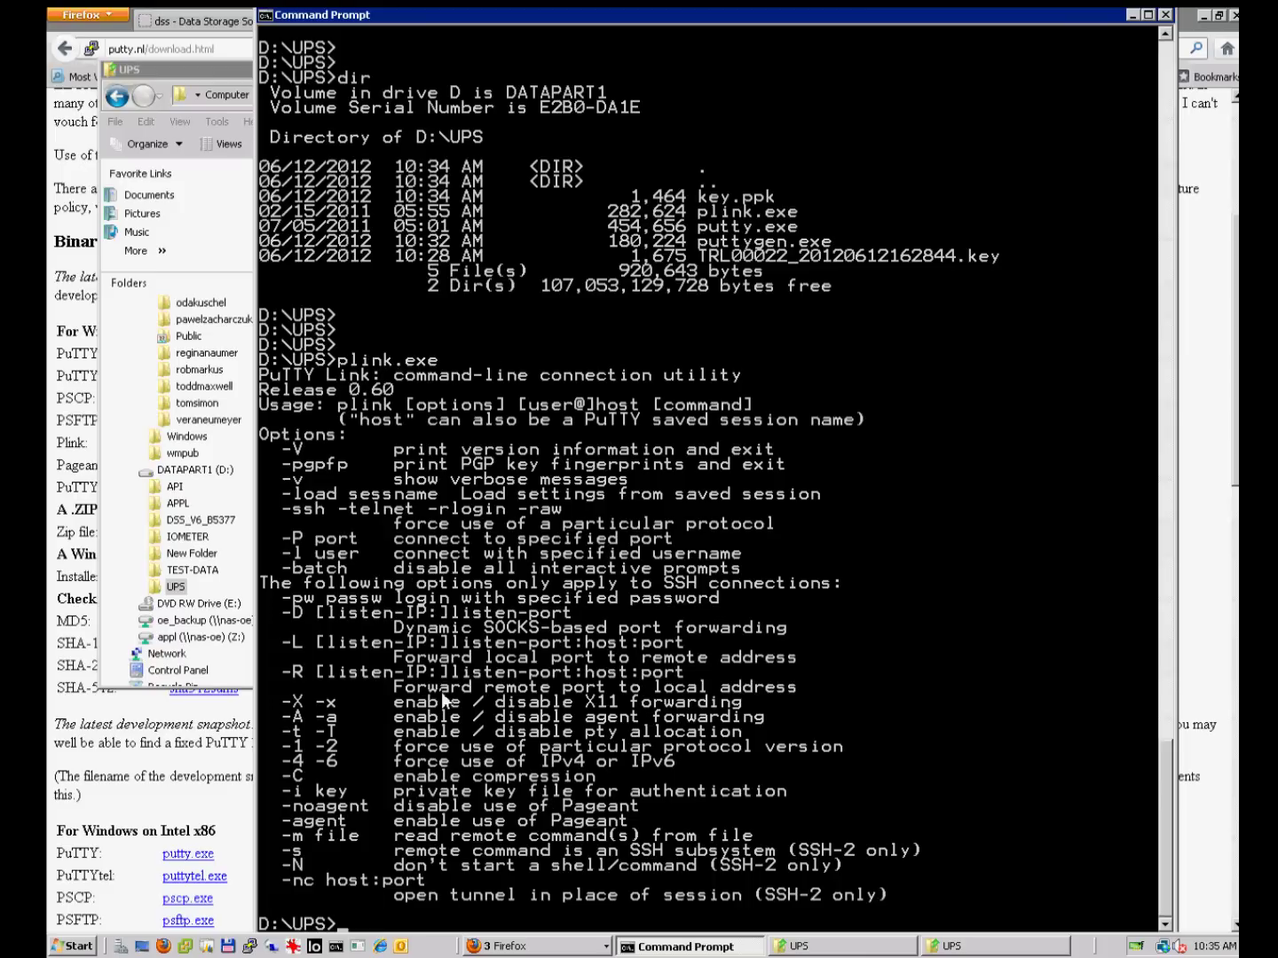
pyautogui.hotkey('alt', 'Tab')
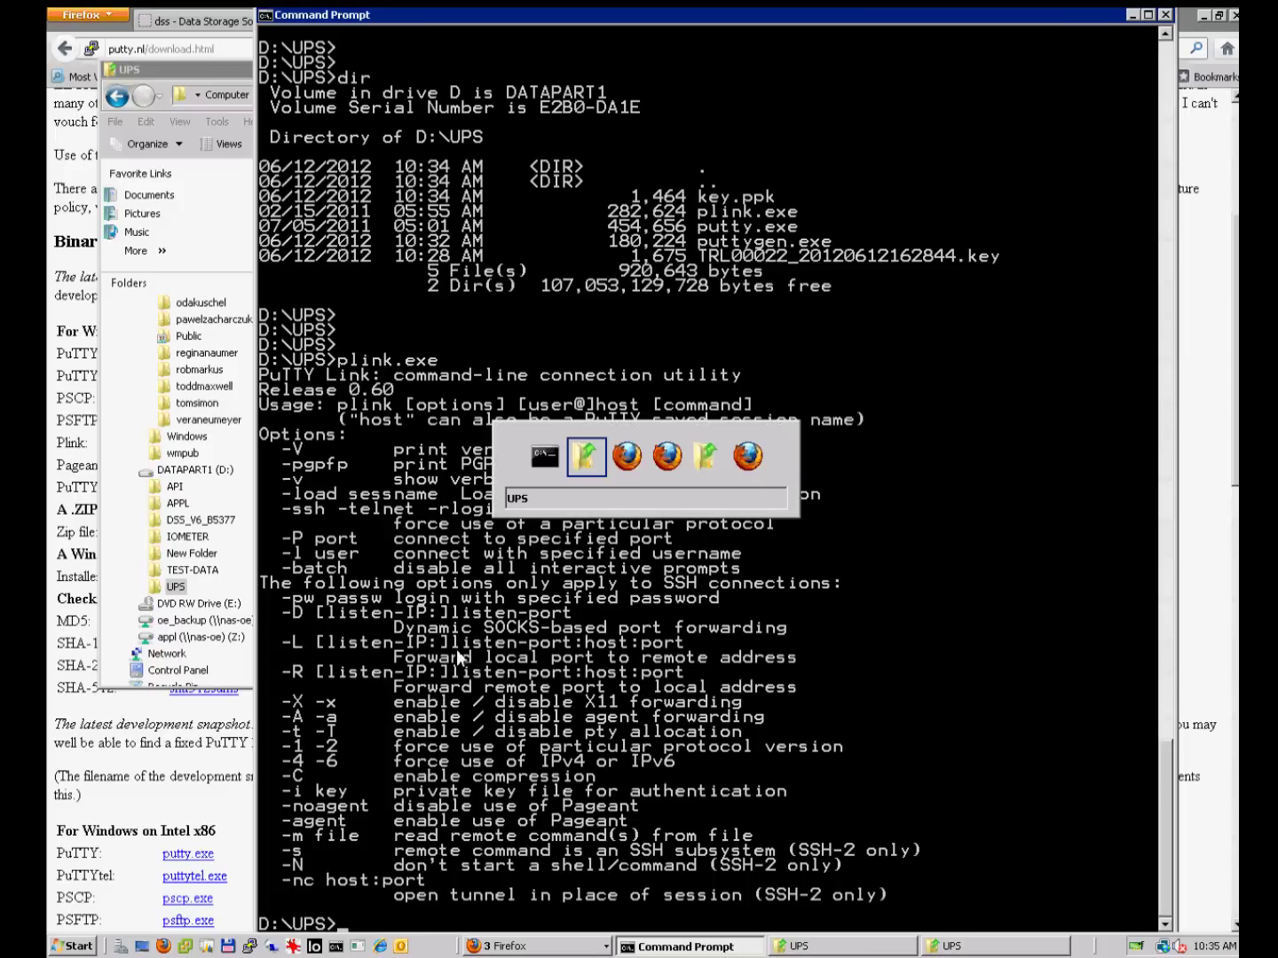
pyautogui.hotkey('alt', 'Tab')
pyautogui.hotkey('alt', 'Tab')
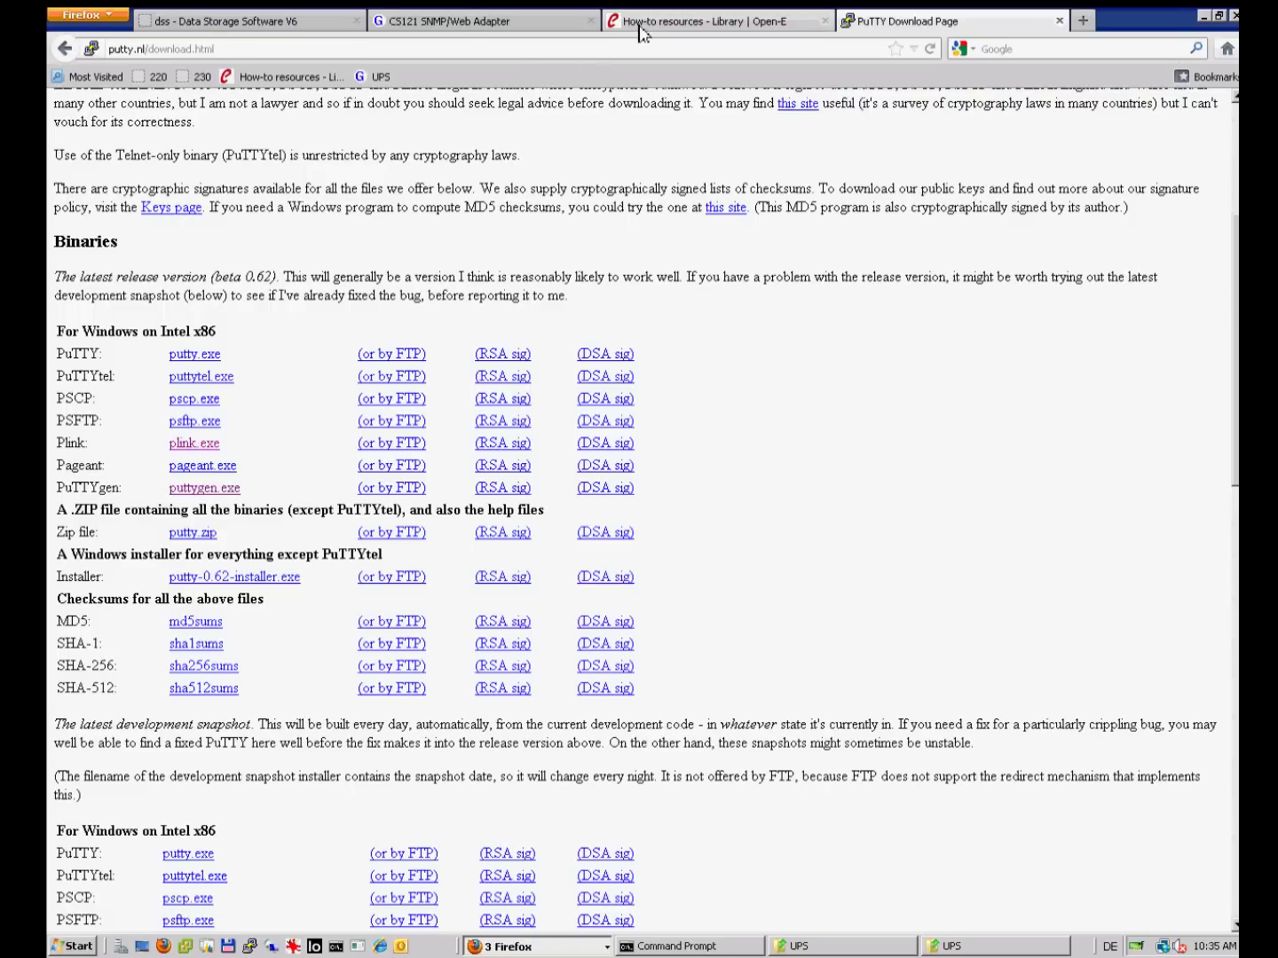
# - Open the enlarged CLI/API Configuration help and highlight '-p 22223' in the key-based SSH example
pyautogui.click(336, 24)
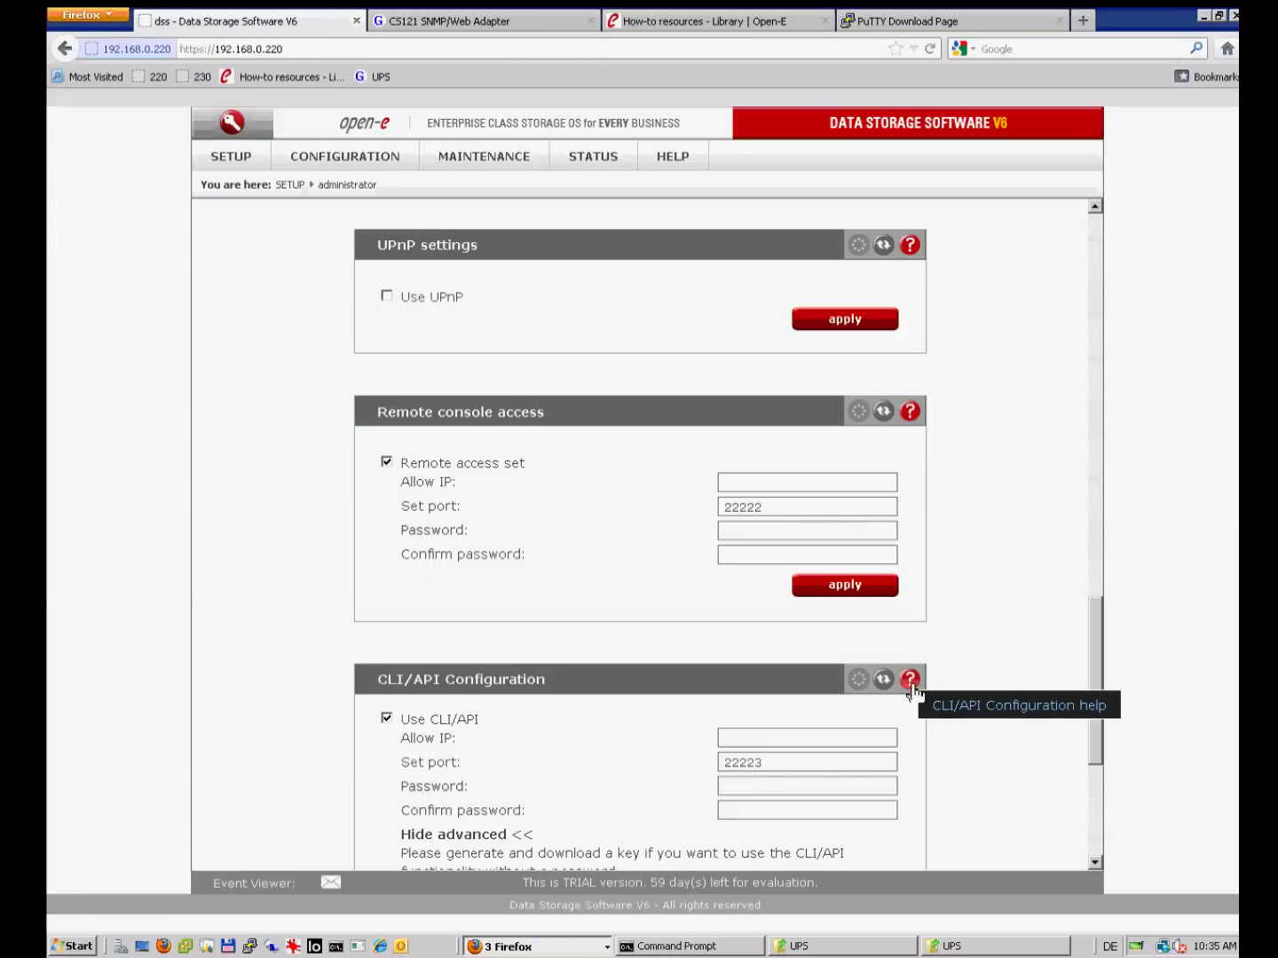
pyautogui.click(910, 680)
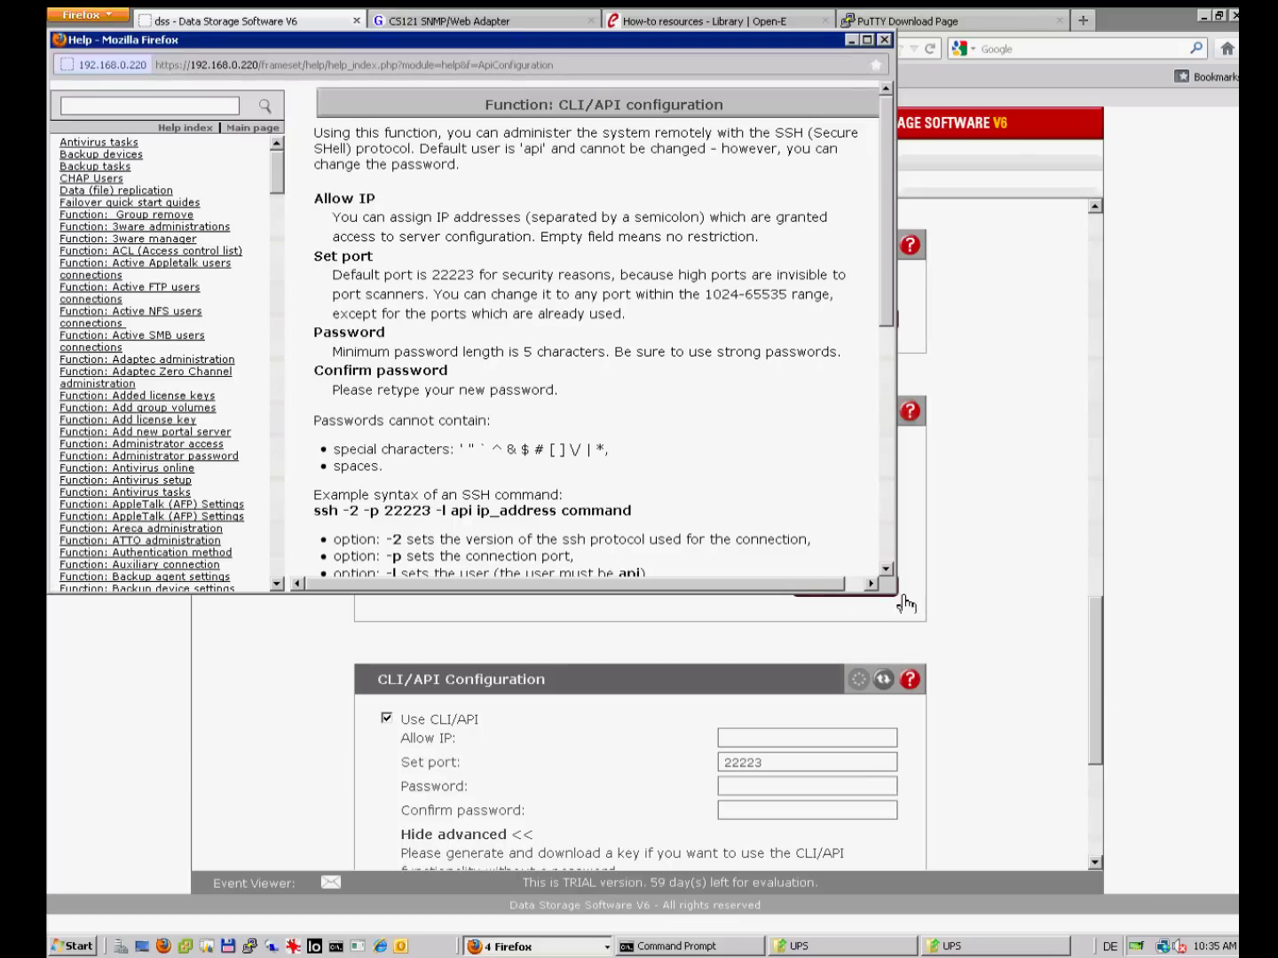
pyautogui.moveTo(895, 593); pyautogui.dragTo(1113, 774)
pyautogui.scroll(-1, 477, 690)
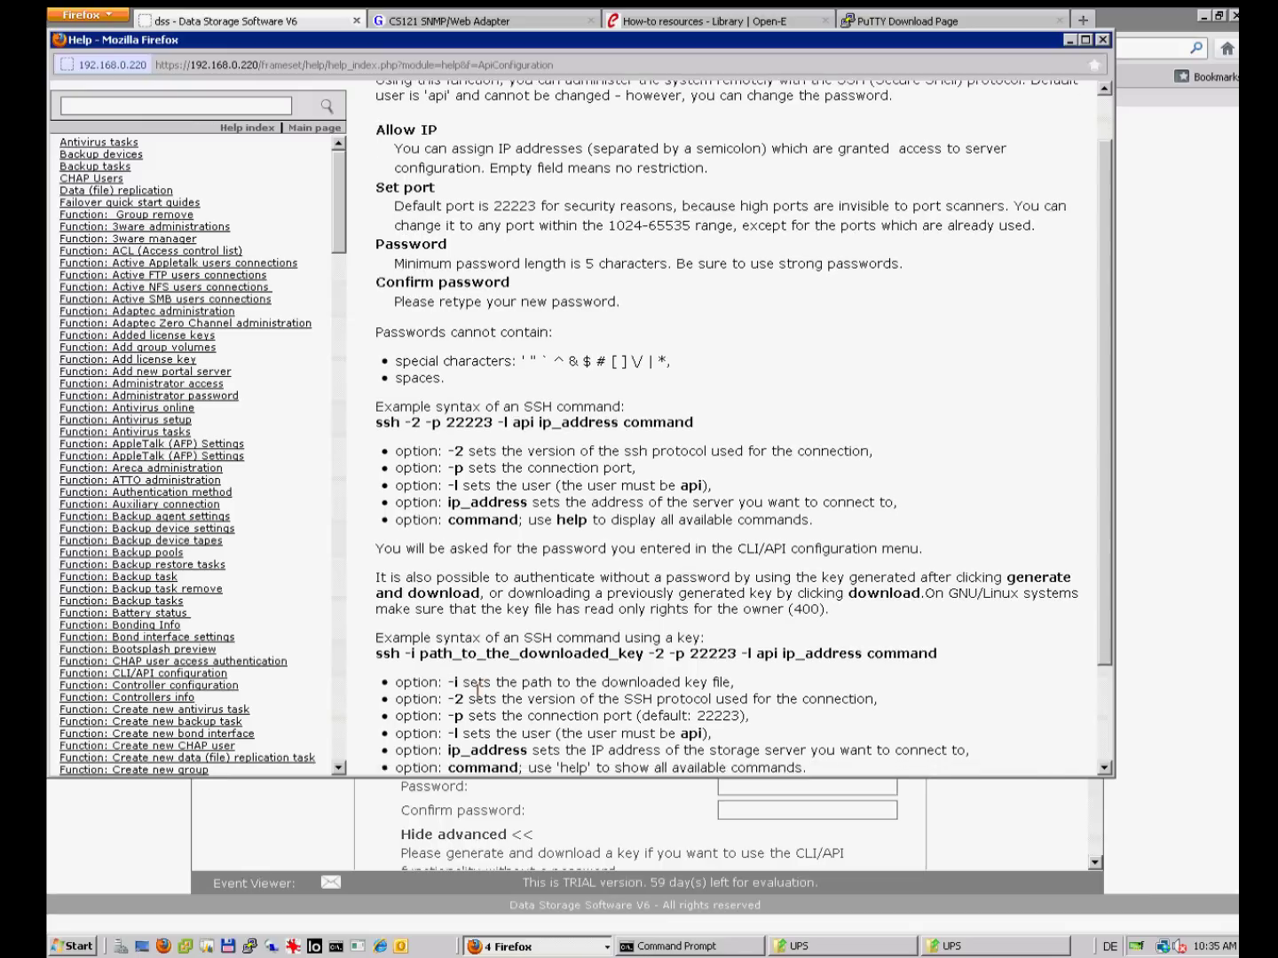
pyautogui.scroll(-2, 478, 689)
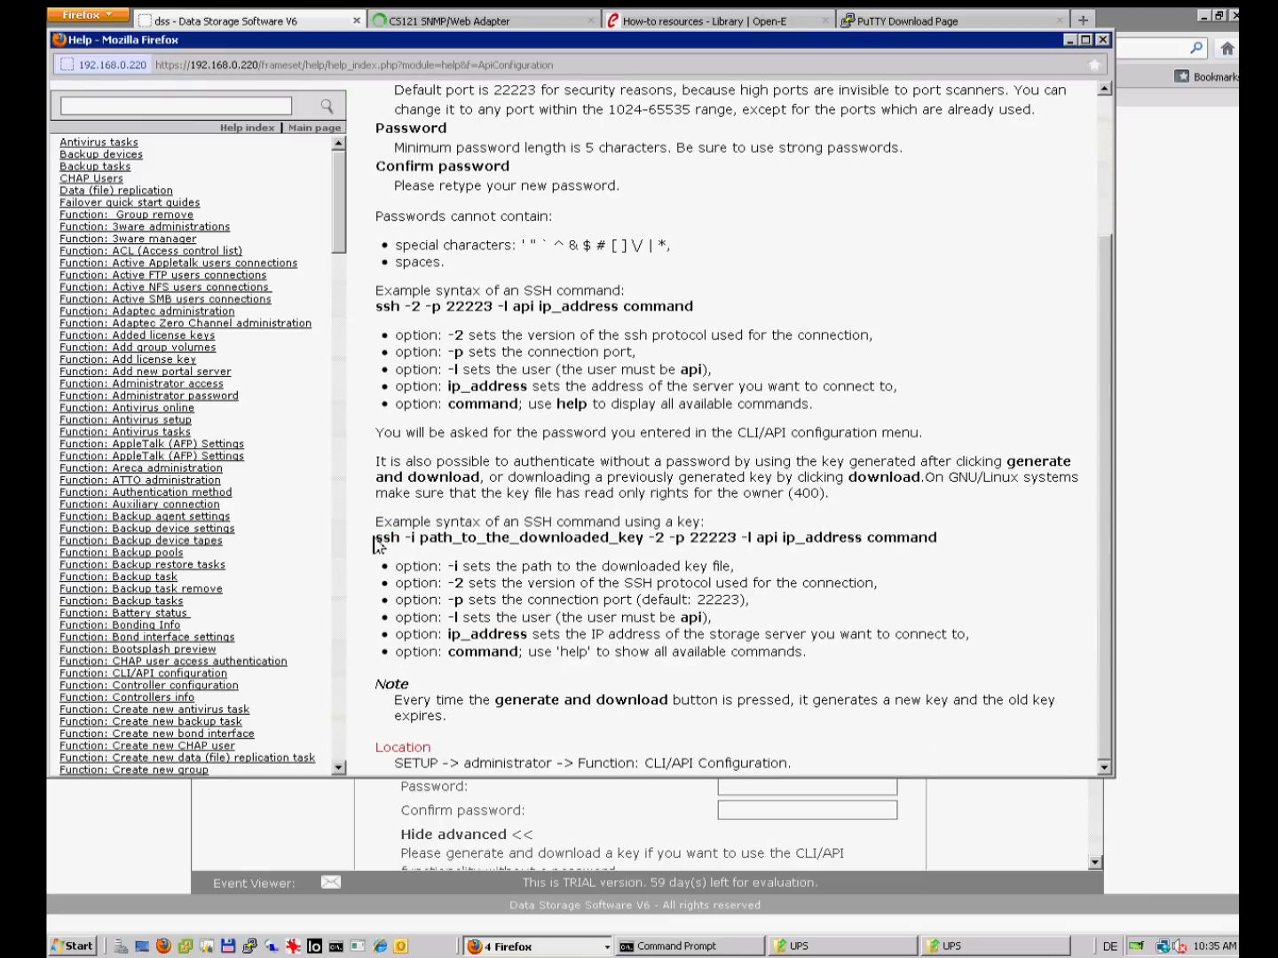
pyautogui.moveTo(376, 540)
pyautogui.mouseDown()
pyautogui.moveTo(435, 545)
pyautogui.moveTo(402, 541)
pyautogui.mouseUp()
pyautogui.moveTo(667, 540); pyautogui.dragTo(747, 539)
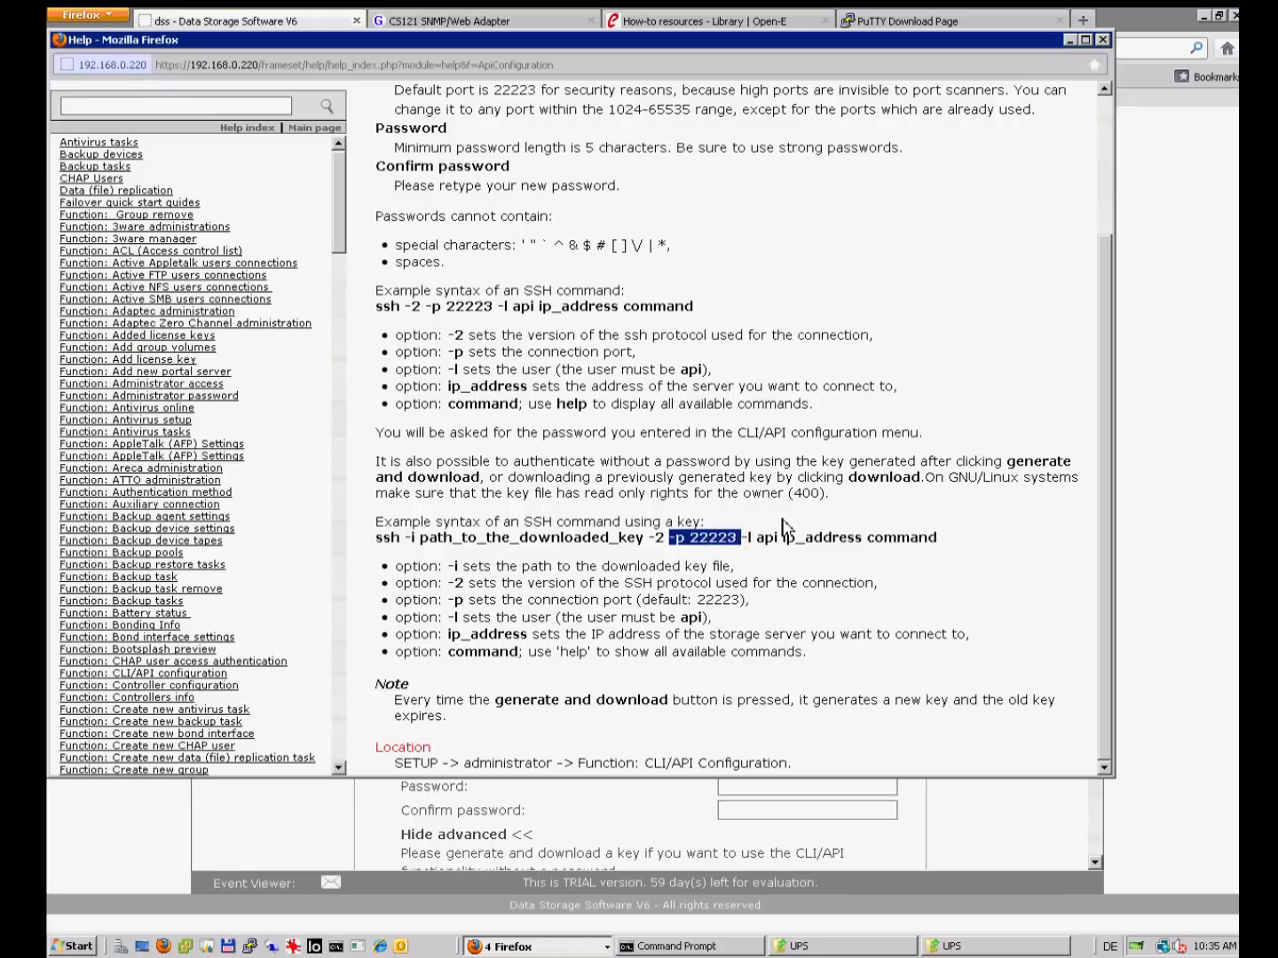
pyautogui.moveTo(748, 545)
pyautogui.mouseDown()
pyautogui.moveTo(774, 540)
pyautogui.moveTo(744, 539)
pyautogui.mouseUp()
# - Start the command 'plink.exe -i key.ppk -2 -P' in Command Prompt
pyautogui.hotkey('alt', 'Tab')
pyautogui.hotkey('alt', 'Tab')
pyautogui.press('Return')
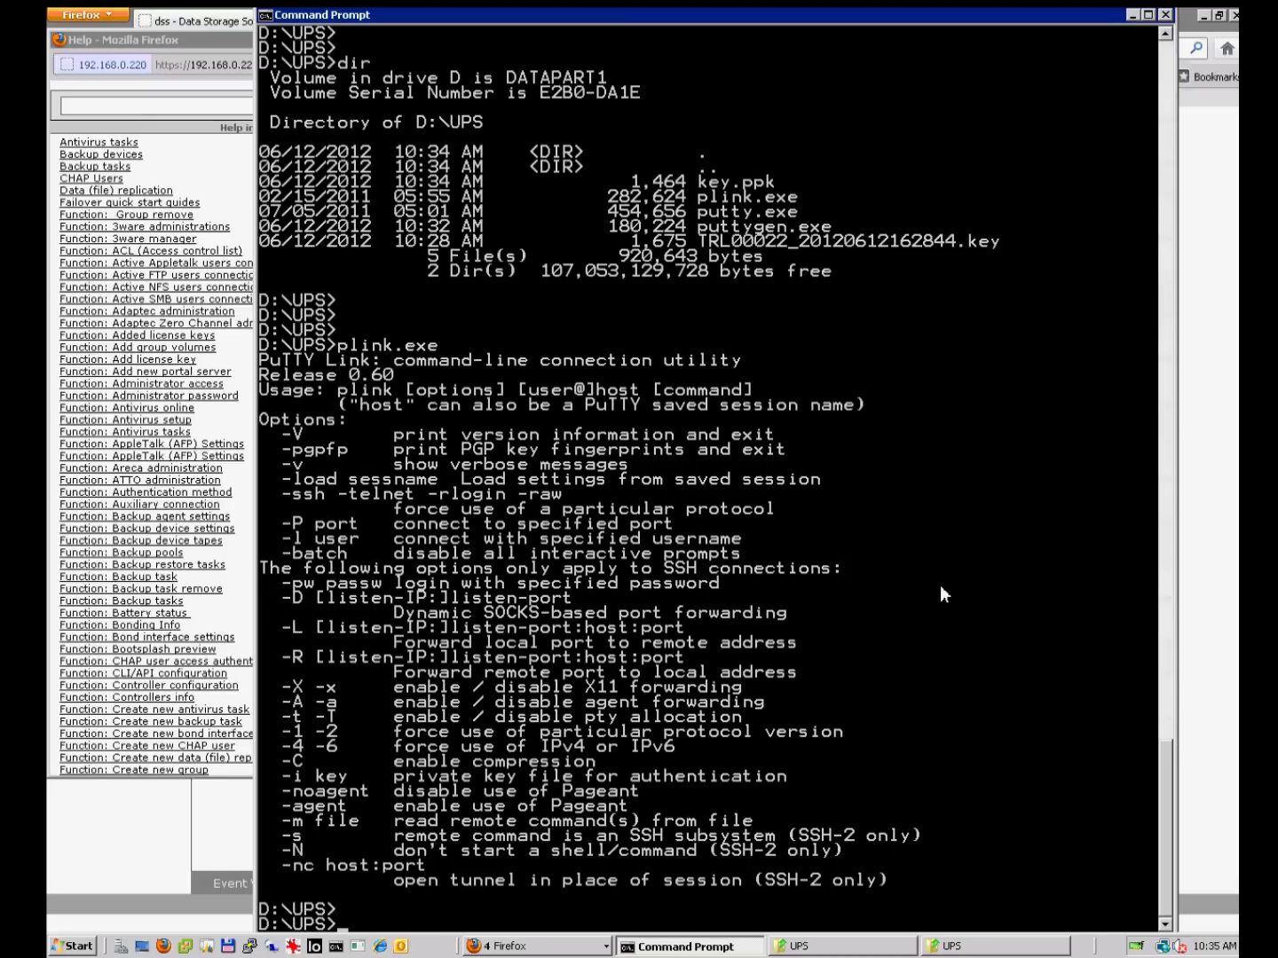
pyautogui.write('pl')
pyautogui.press('Tab')
pyautogui.write('-i ')
pyautogui.write('k')
pyautogui.write('e')
pyautogui.press('Tab')
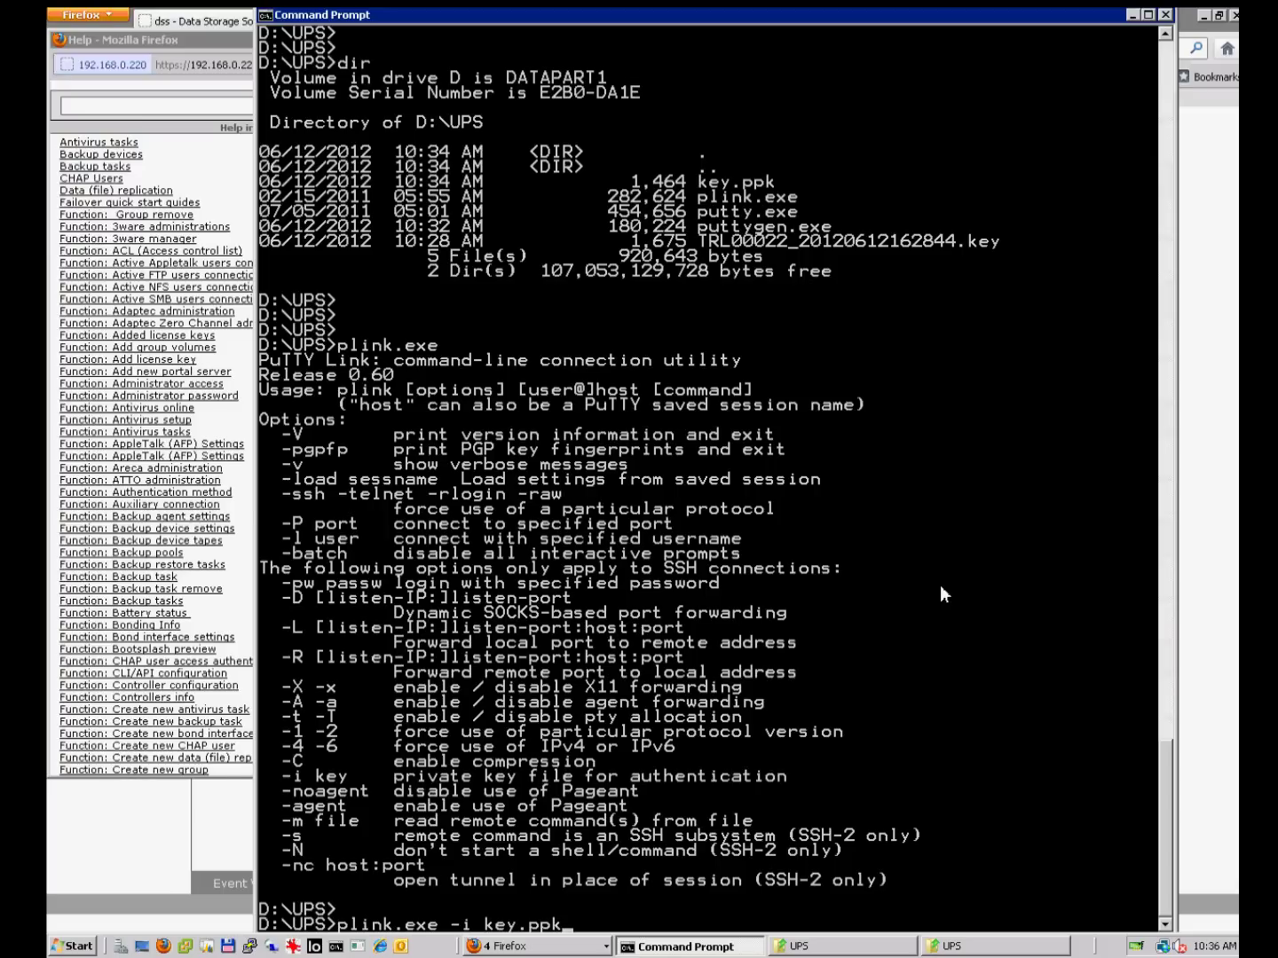
pyautogui.write('-2 -P')
# - Confirm the CLI/API port 22223 in Firefox, then add '22223 -l api 192.168.0.220 help'
pyautogui.hotkey('alt', 'Tab')
pyautogui.hotkey('alt', 'Tab')
pyautogui.click(733, 763)
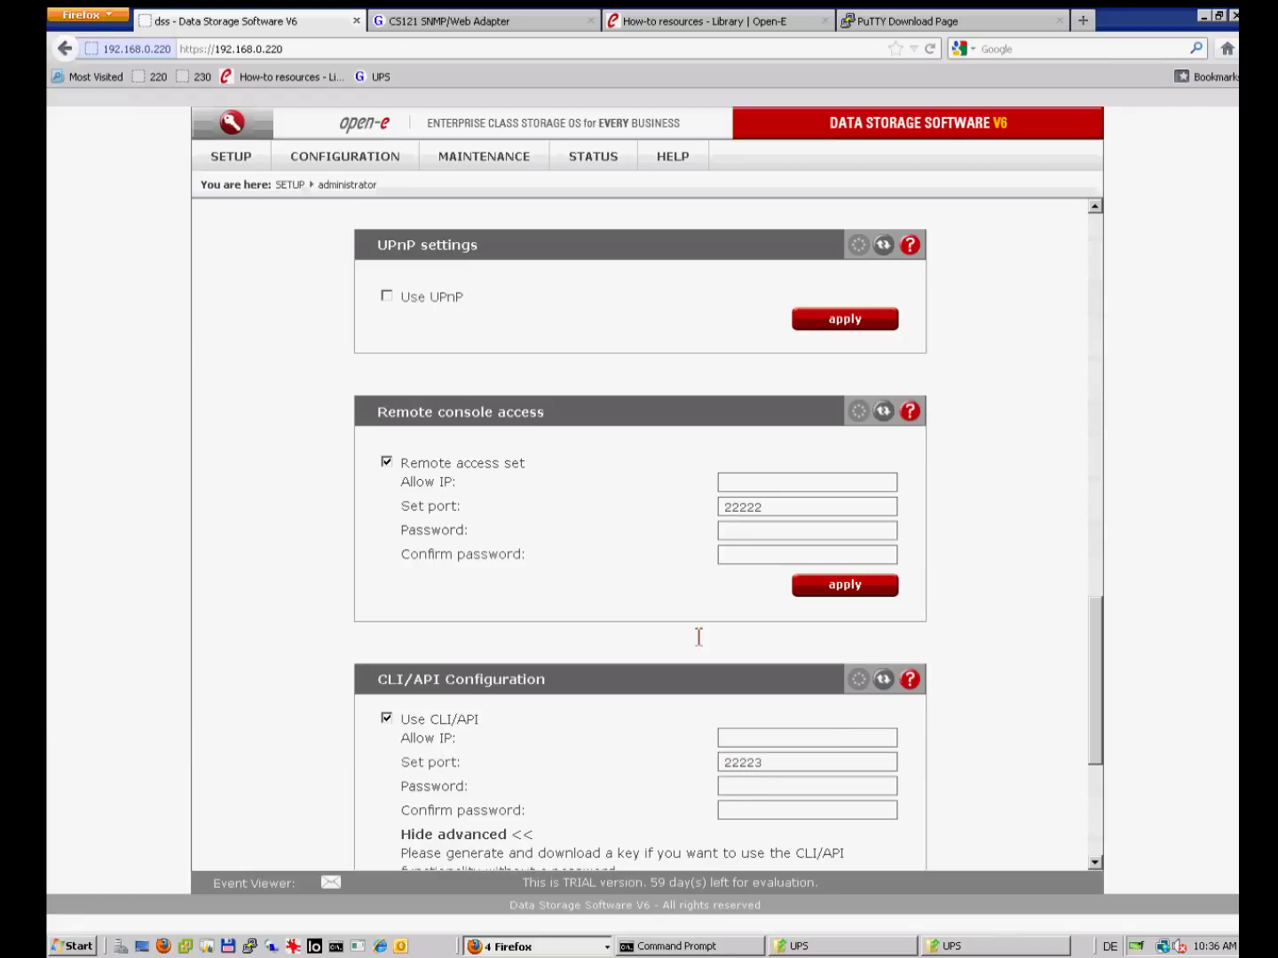
pyautogui.doubleClick(730, 504)
pyautogui.press('End')
pyautogui.doubleClick(718, 508)
pyautogui.click(762, 765)
pyautogui.doubleClick(763, 765)
pyautogui.press('End')
pyautogui.hotkey('alt', 'Tab')
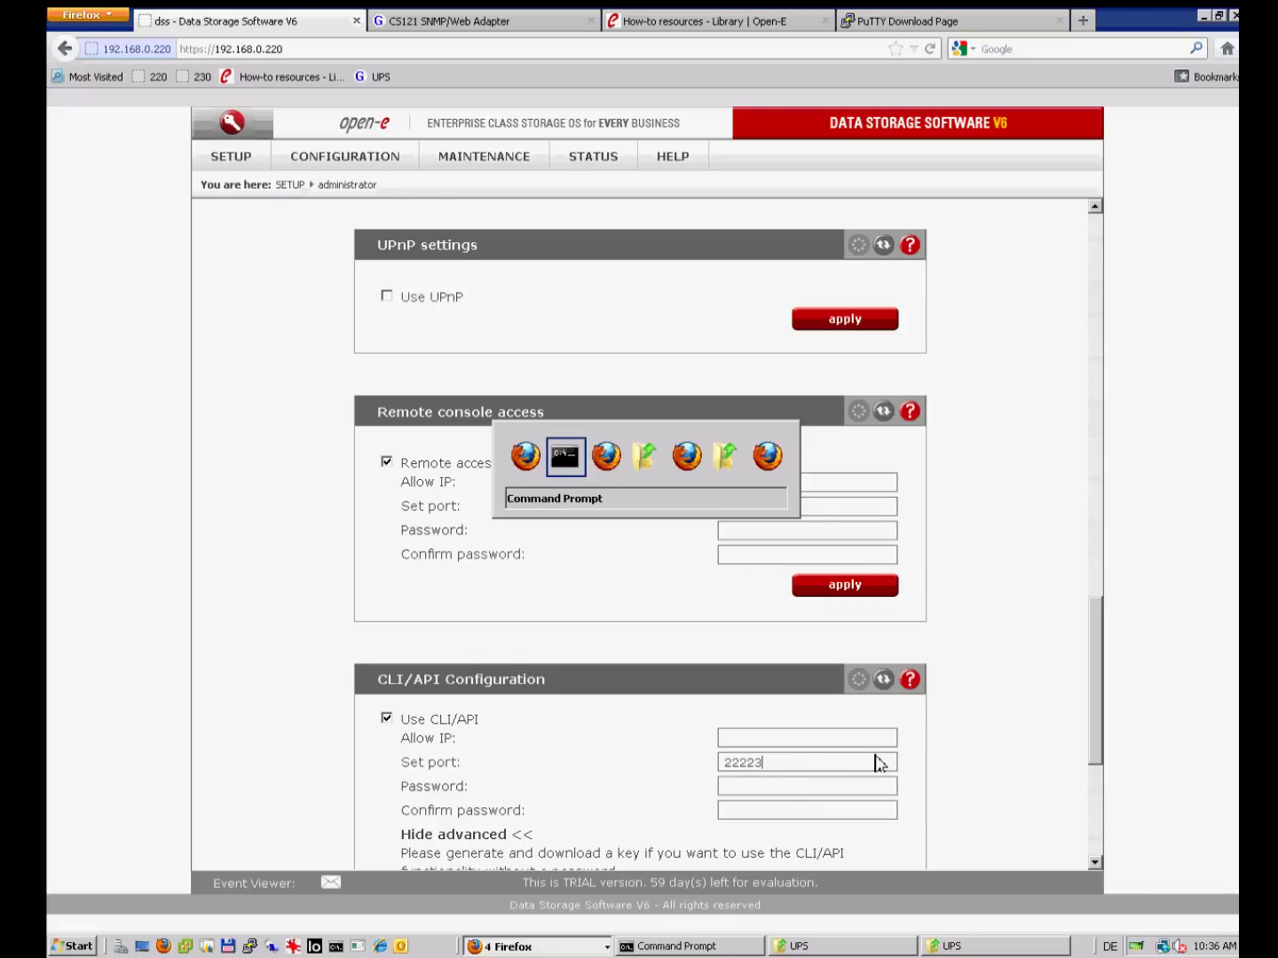
pyautogui.write('22223')
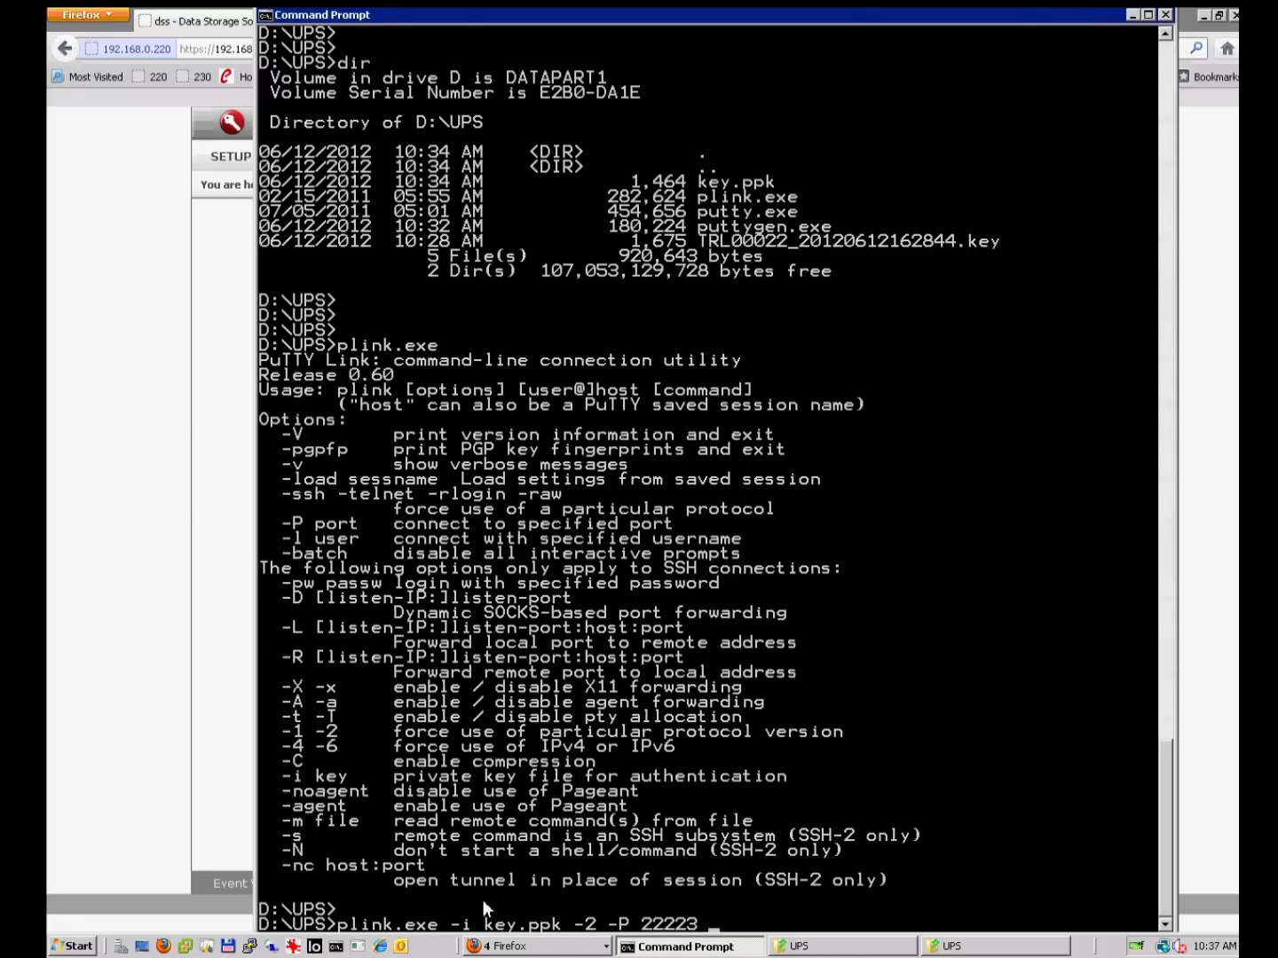
pyautogui.write(' -l api')
pyautogui.write('192')
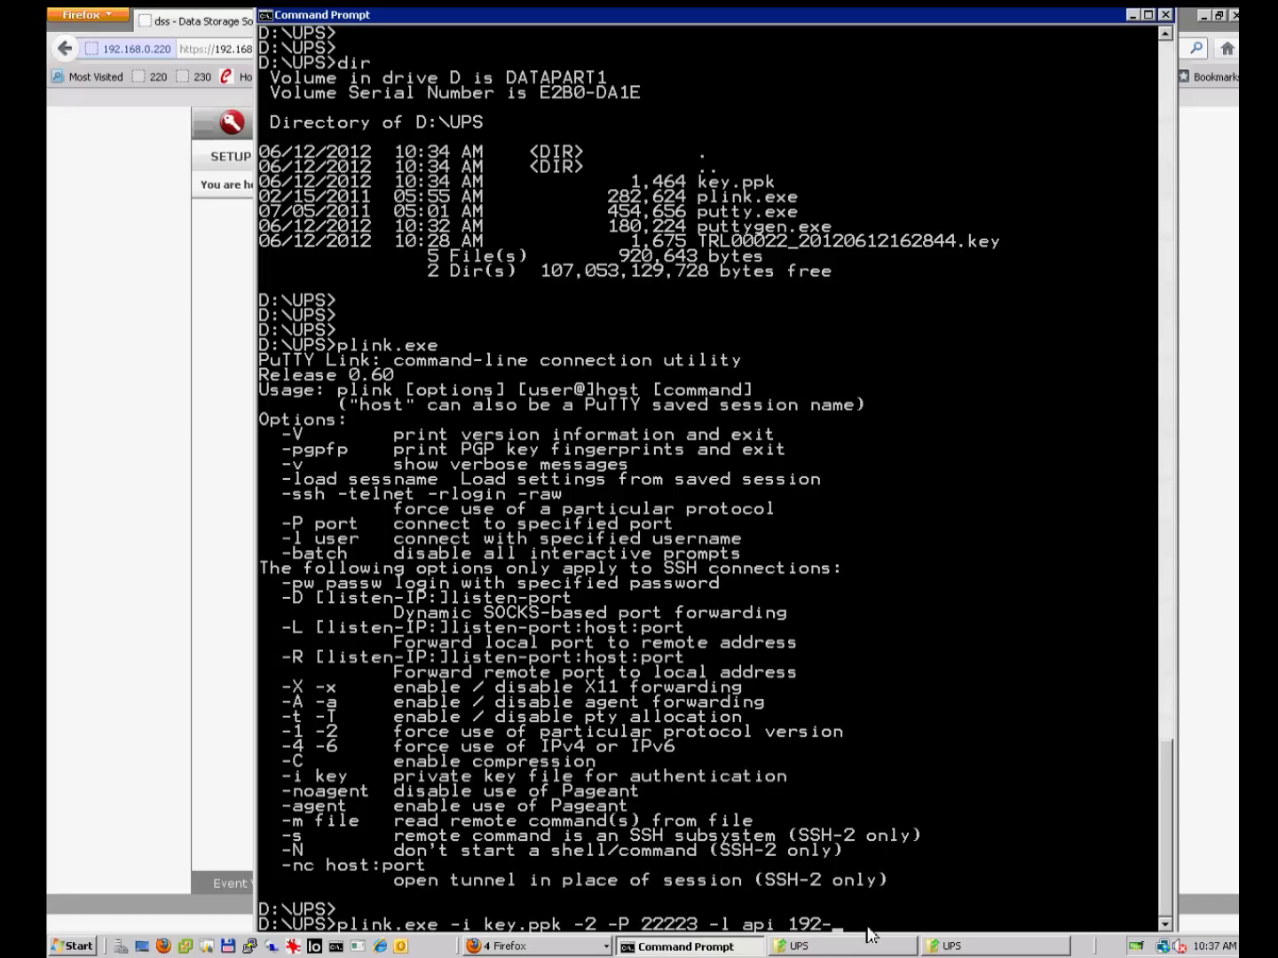
pyautogui.write('.168.0.220 h')
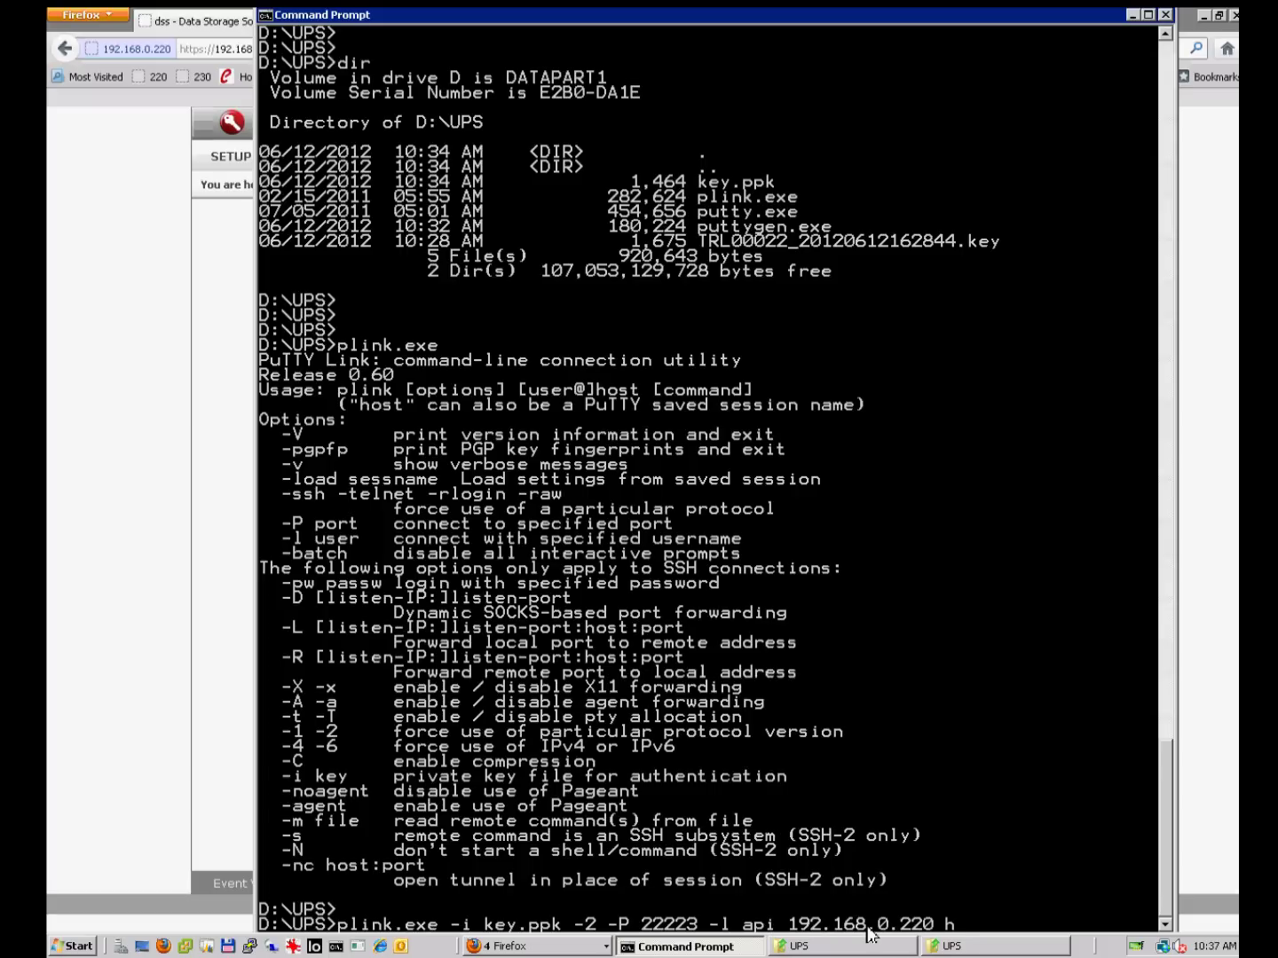
pyautogui.write('elp')
# - Run the plink help command to list API methods, then recall it with 'reboot' replacing 'help'
pyautogui.press('Return')
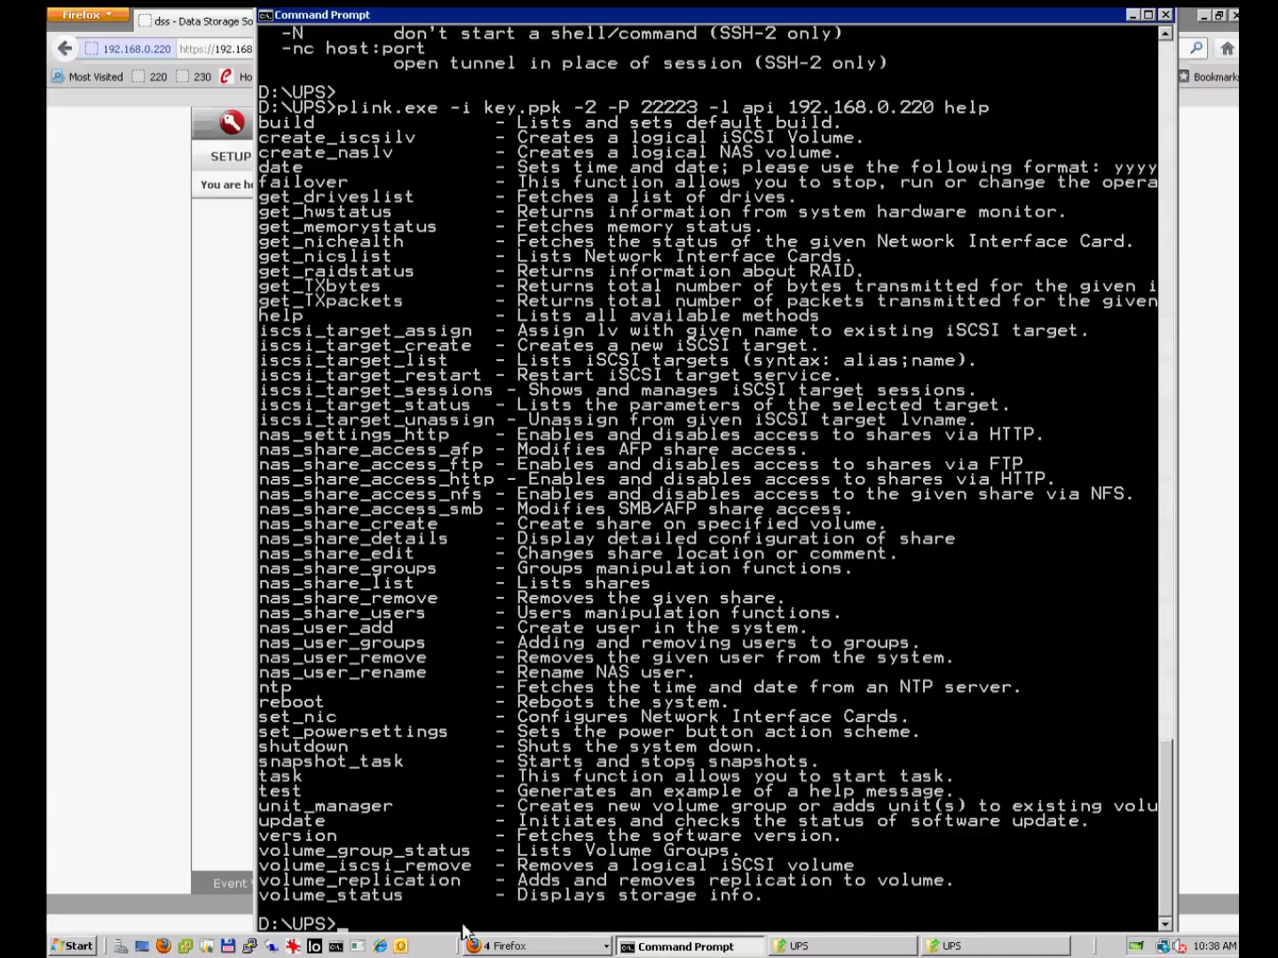
pyautogui.press('Up')
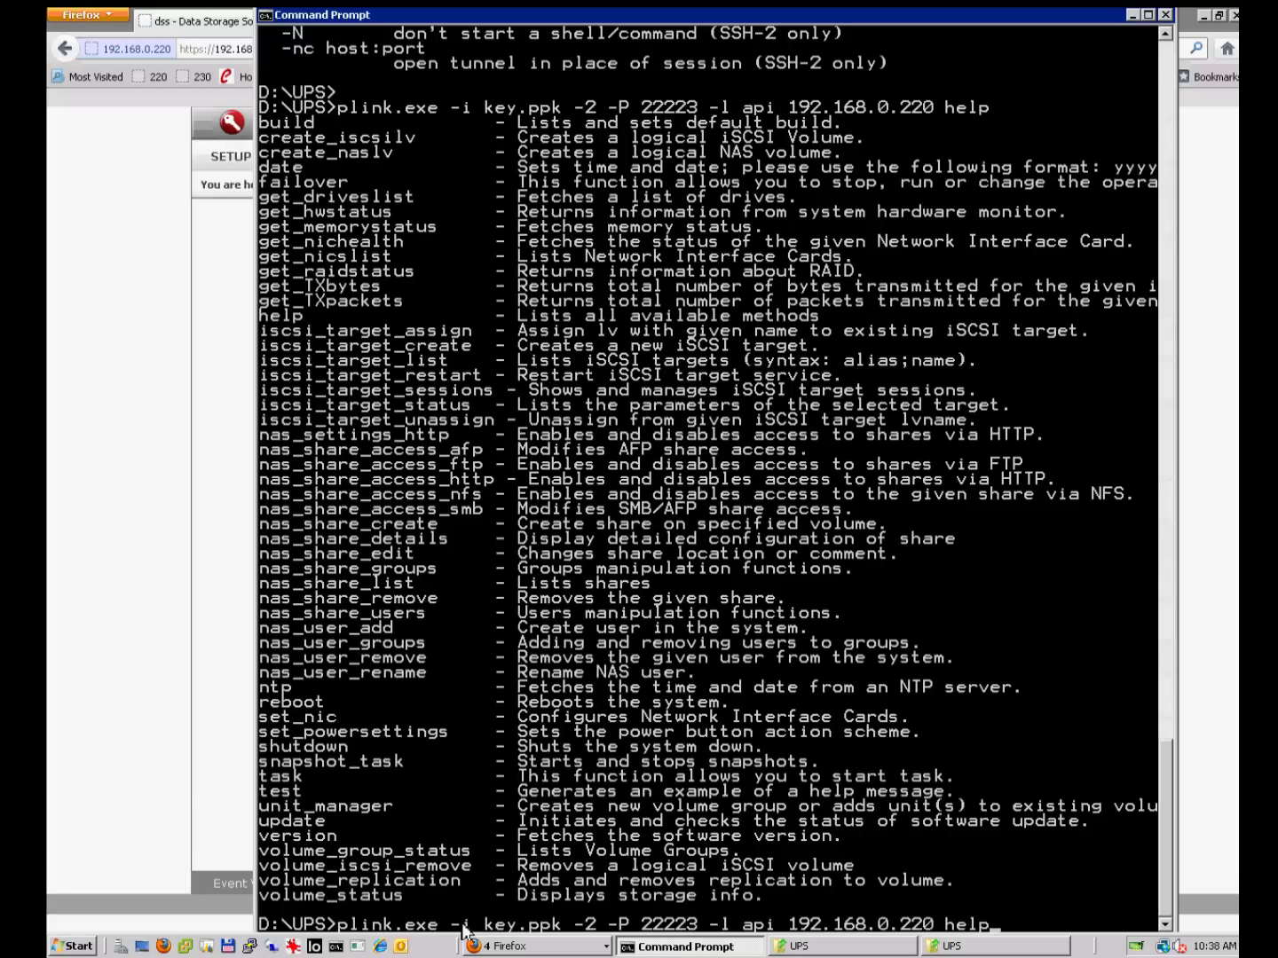
pyautogui.press('BackSpace')
pyautogui.press('BackSpace')
pyautogui.press('BackSpace')
pyautogui.press('BackSpace')
pyautogui.write('reboot')
# - Run the plink reboot command, then start 'ping 192.168.0.220 -t'
pyautogui.press('Return')
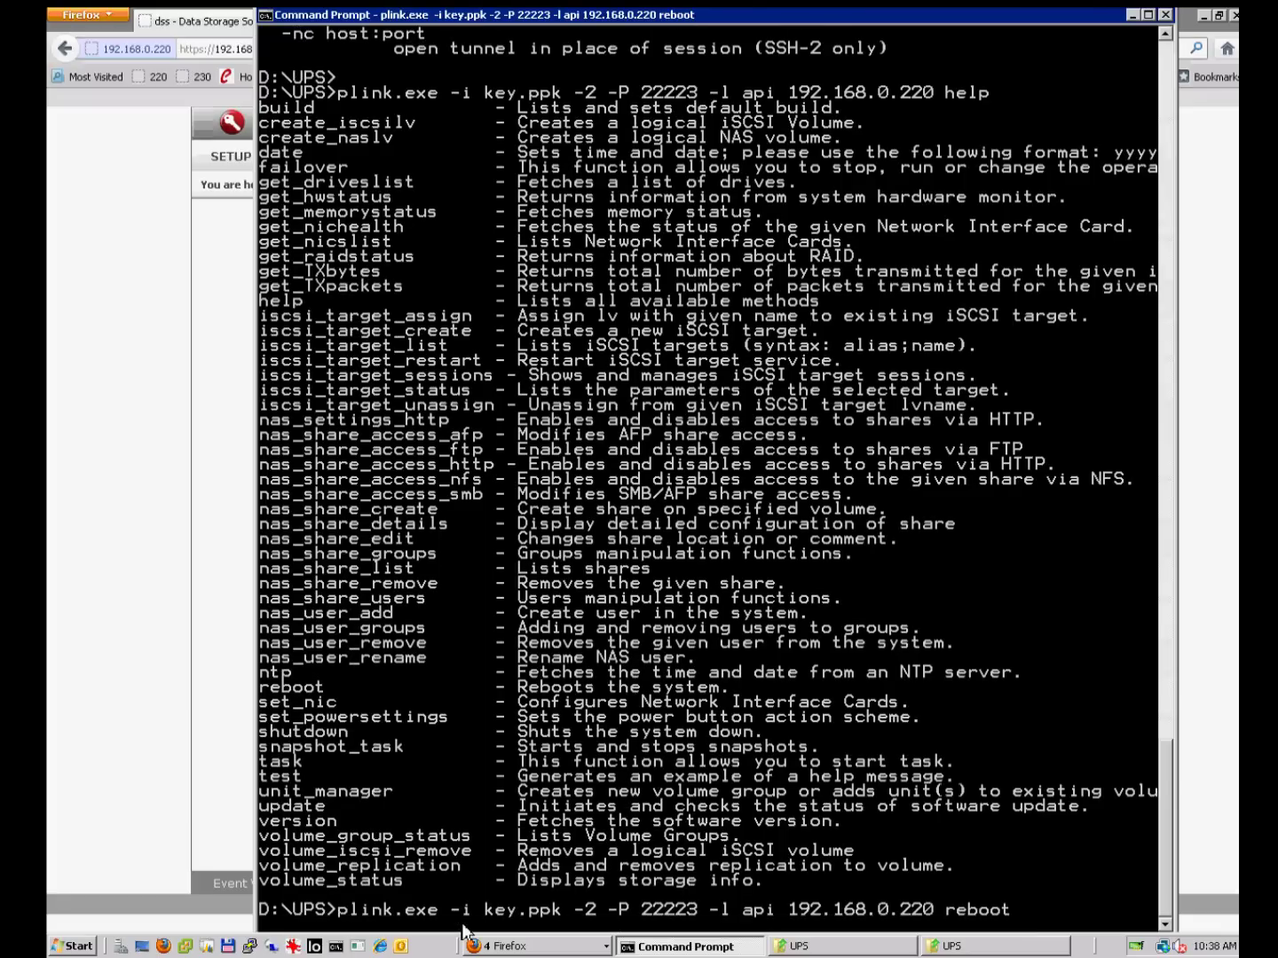
pyautogui.write('pi')
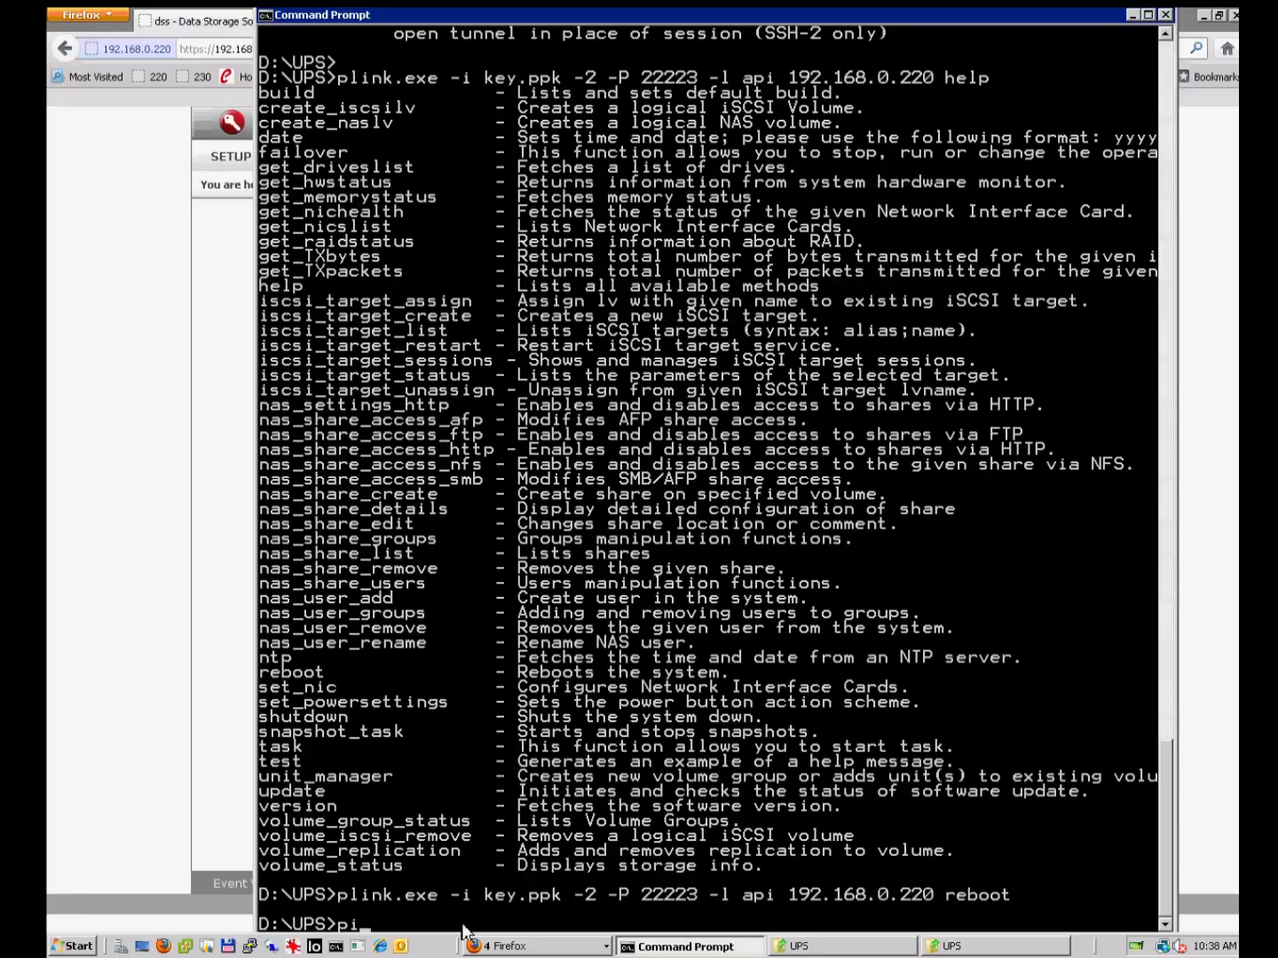
pyautogui.write('ng 192.168.0.220 -t')
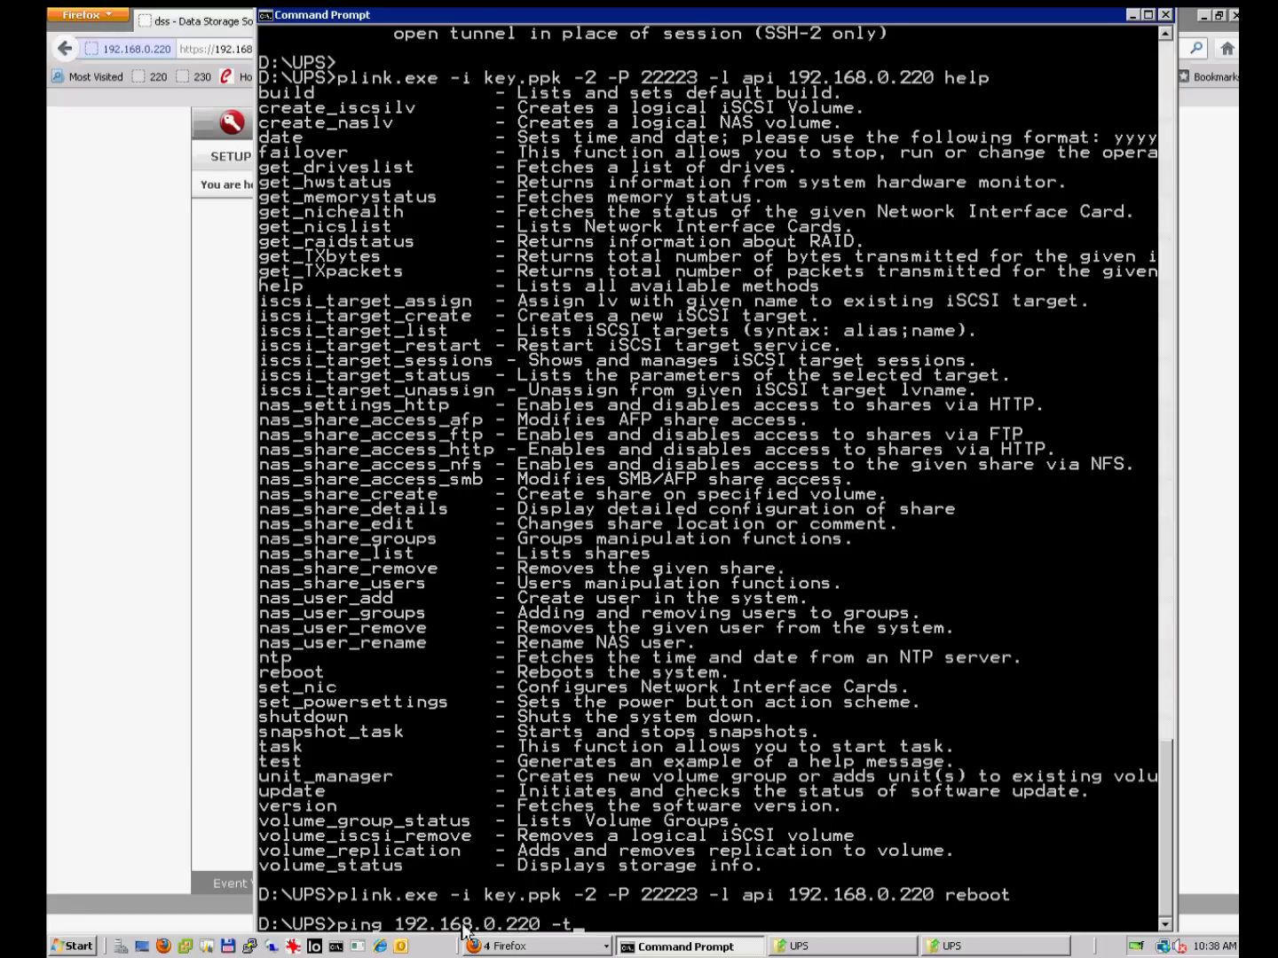
pyautogui.press('Return')
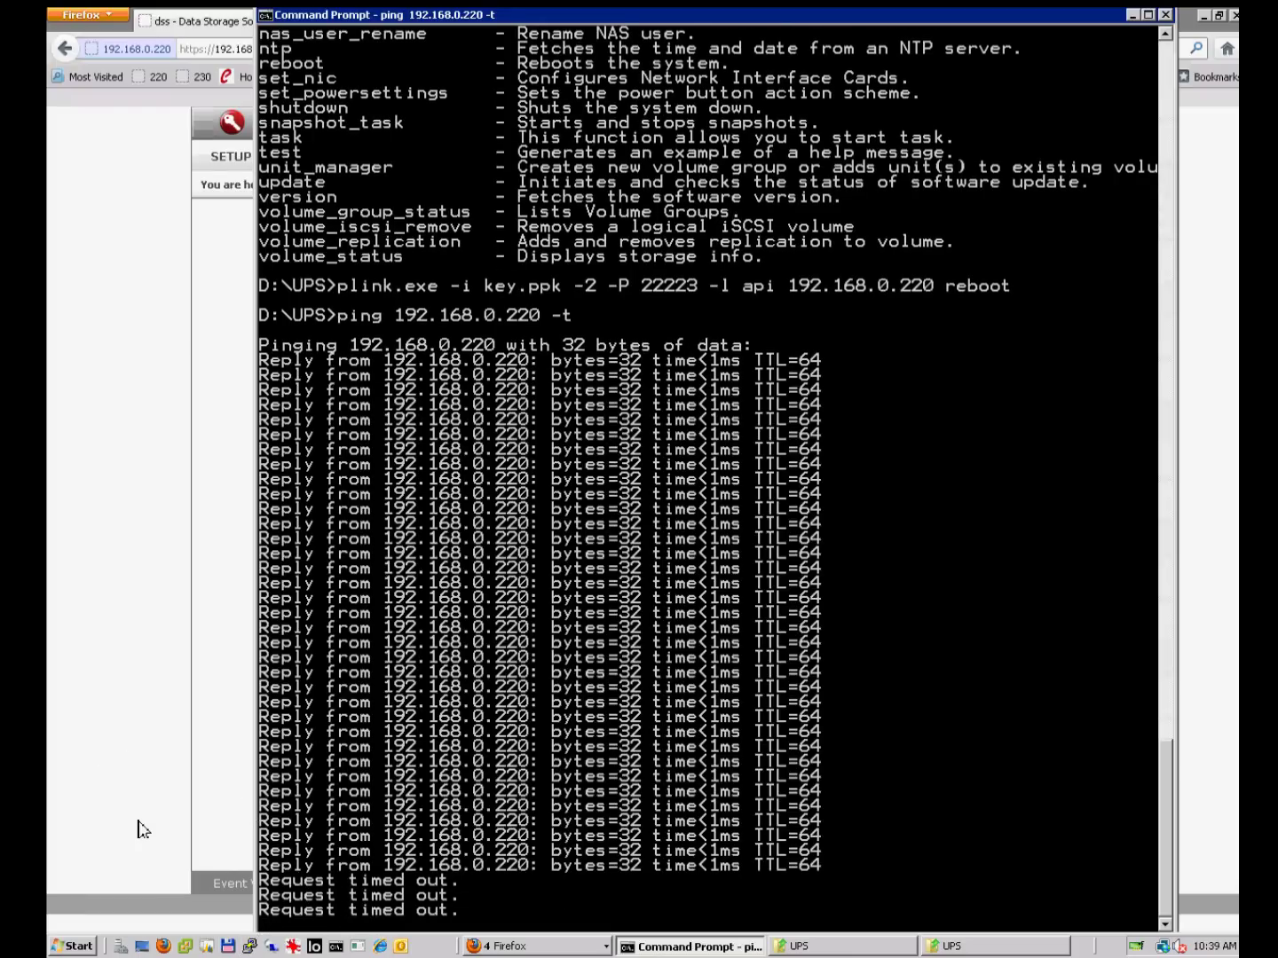
pyautogui.click(251, 947)
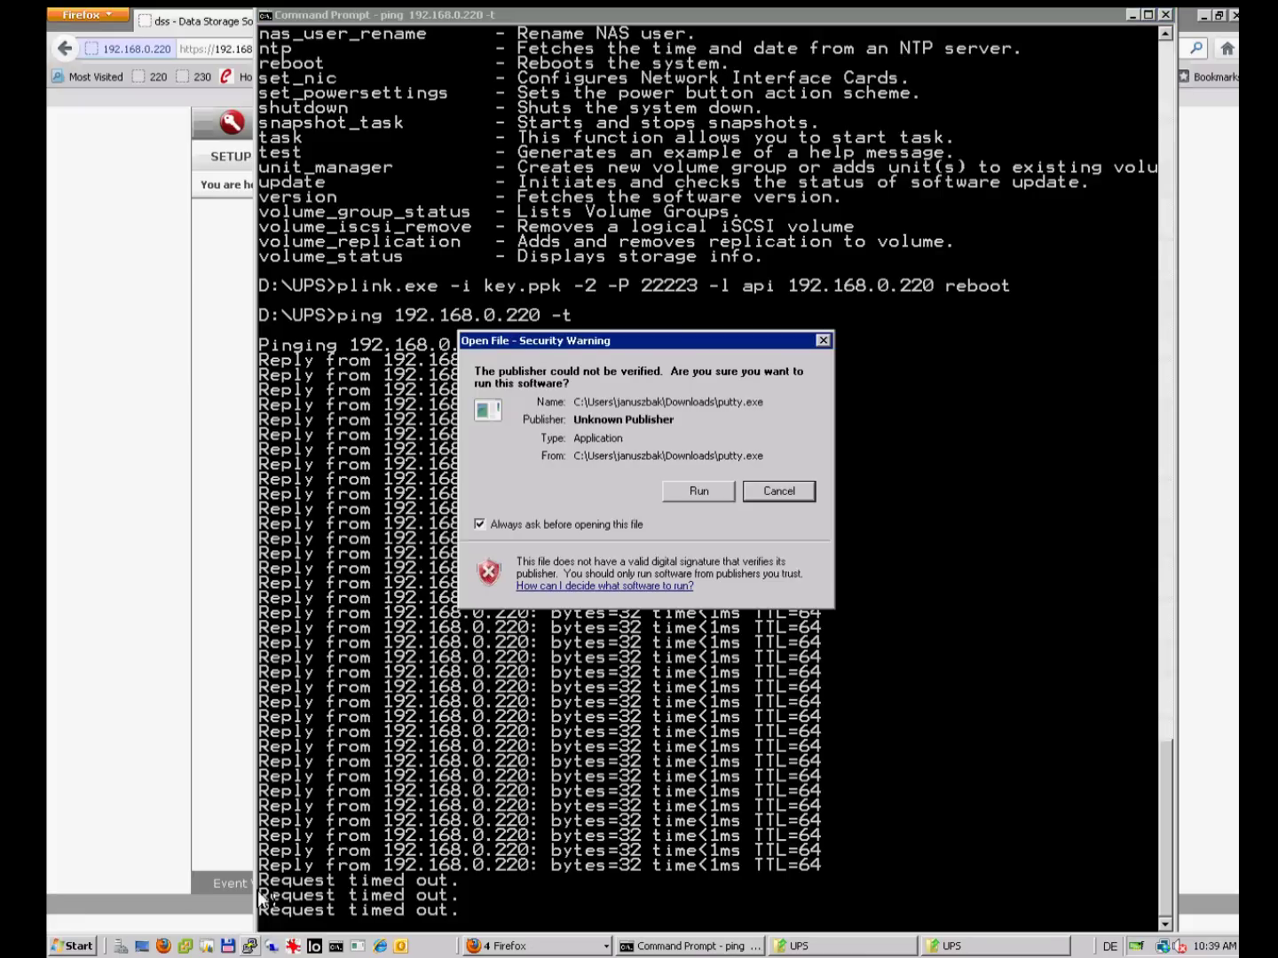
pyautogui.click(824, 340)
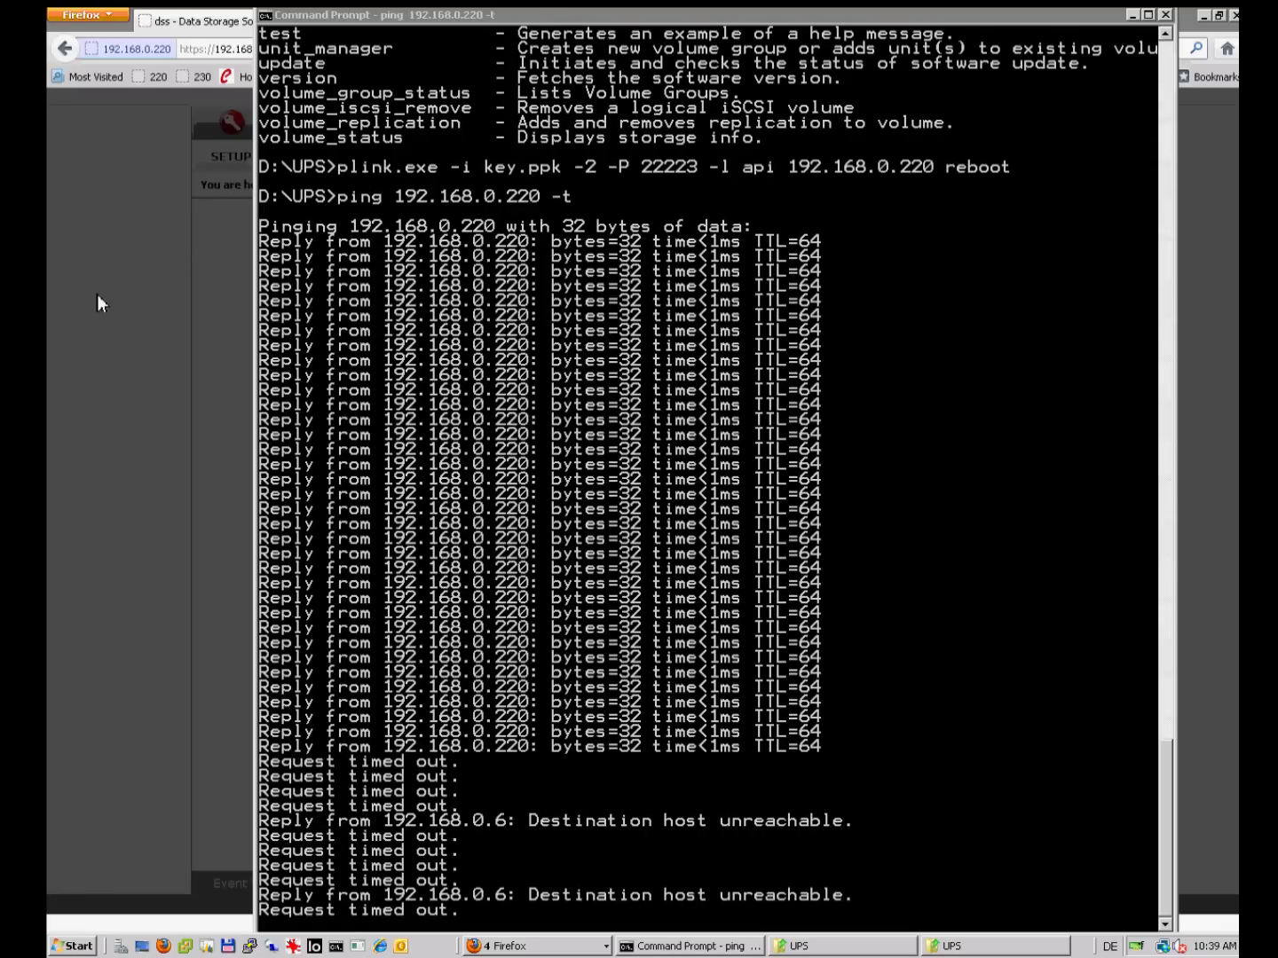
# - Cycle through the CS121, Data Storage Software and PuTTY tabs, ending on Open-E How-to resources
pyautogui.click(97, 294)
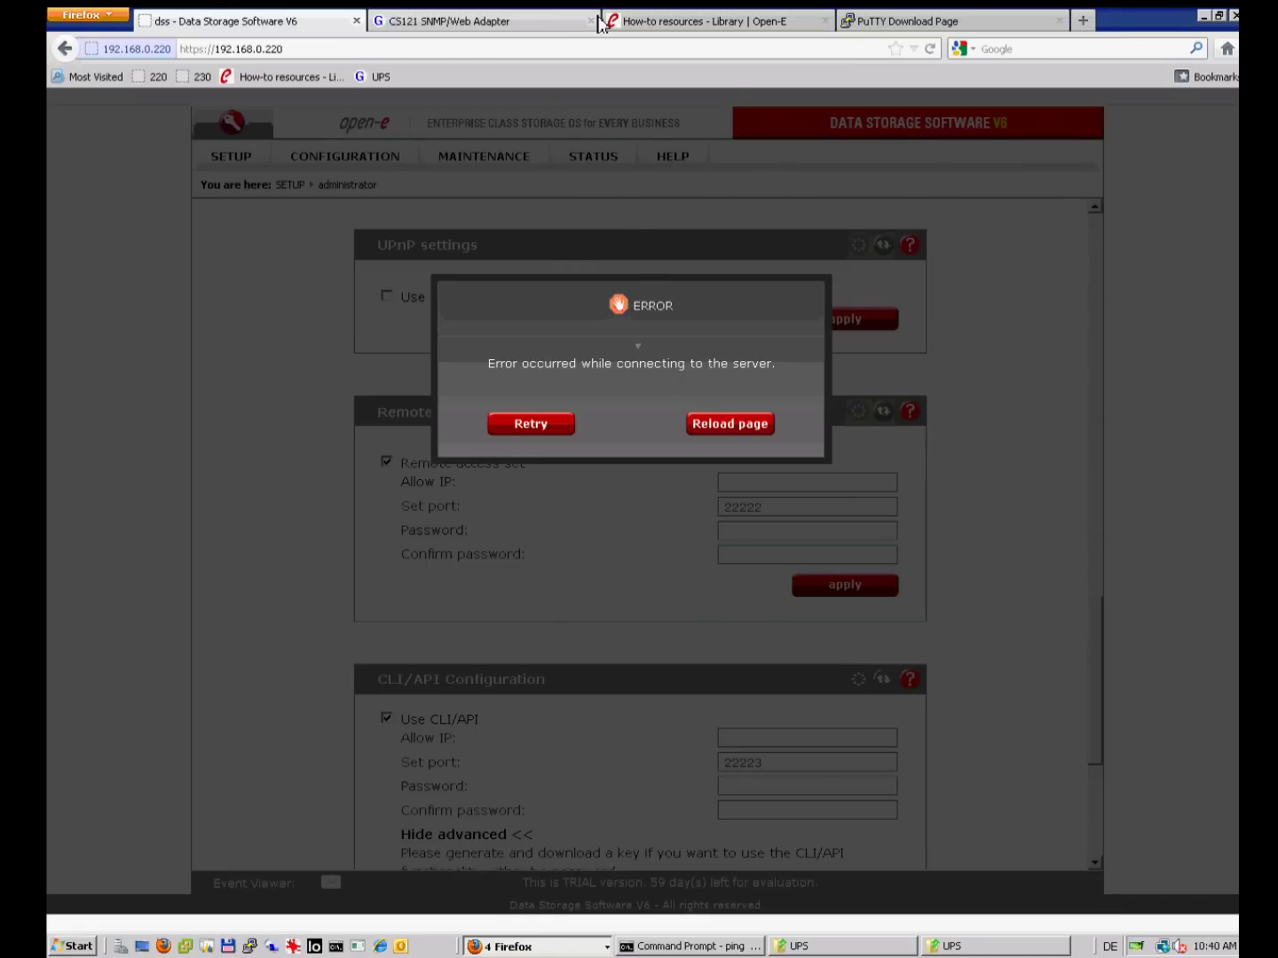
pyautogui.click(461, 24)
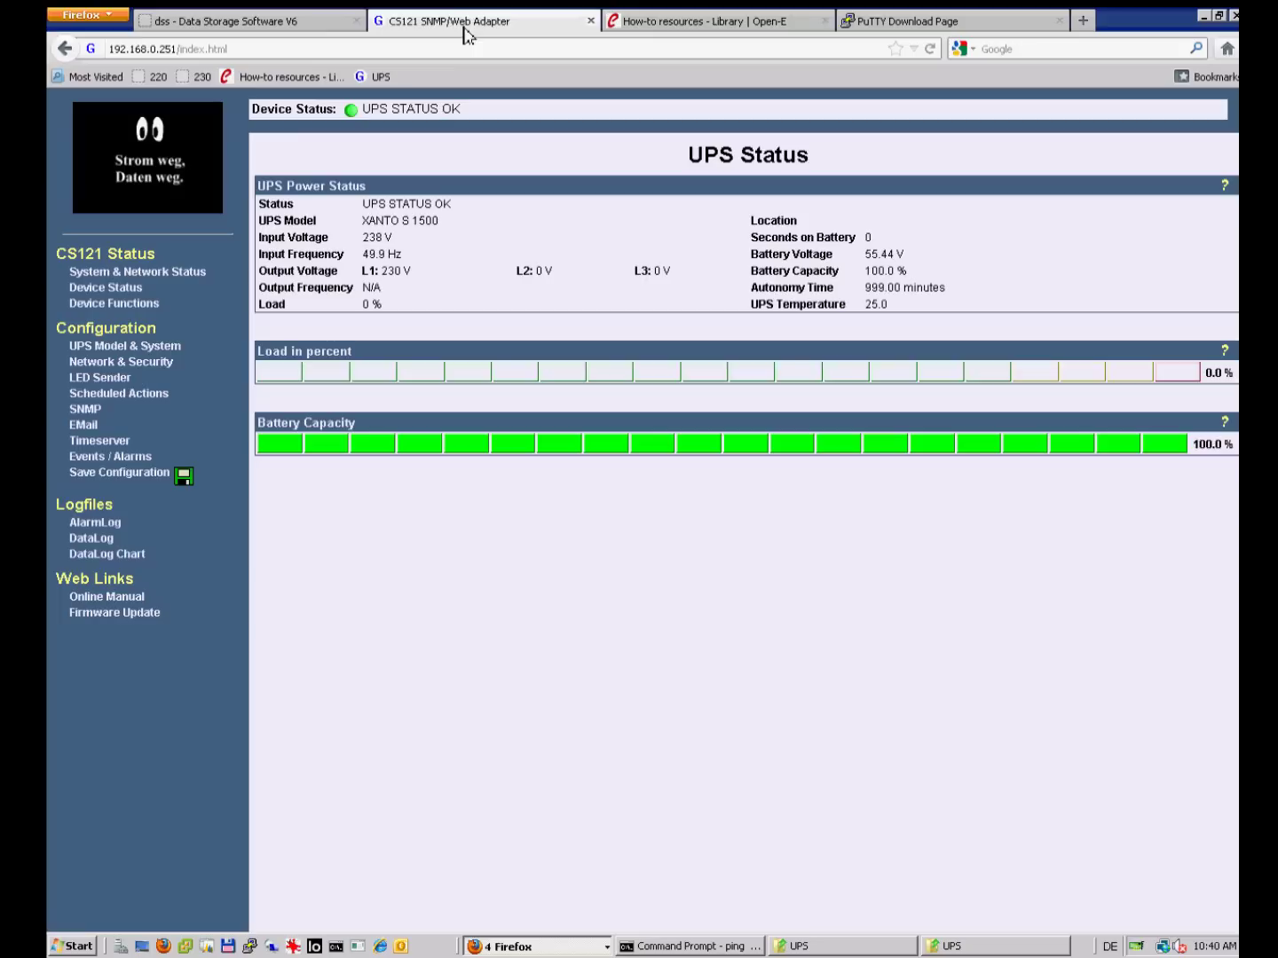
pyautogui.click(331, 25)
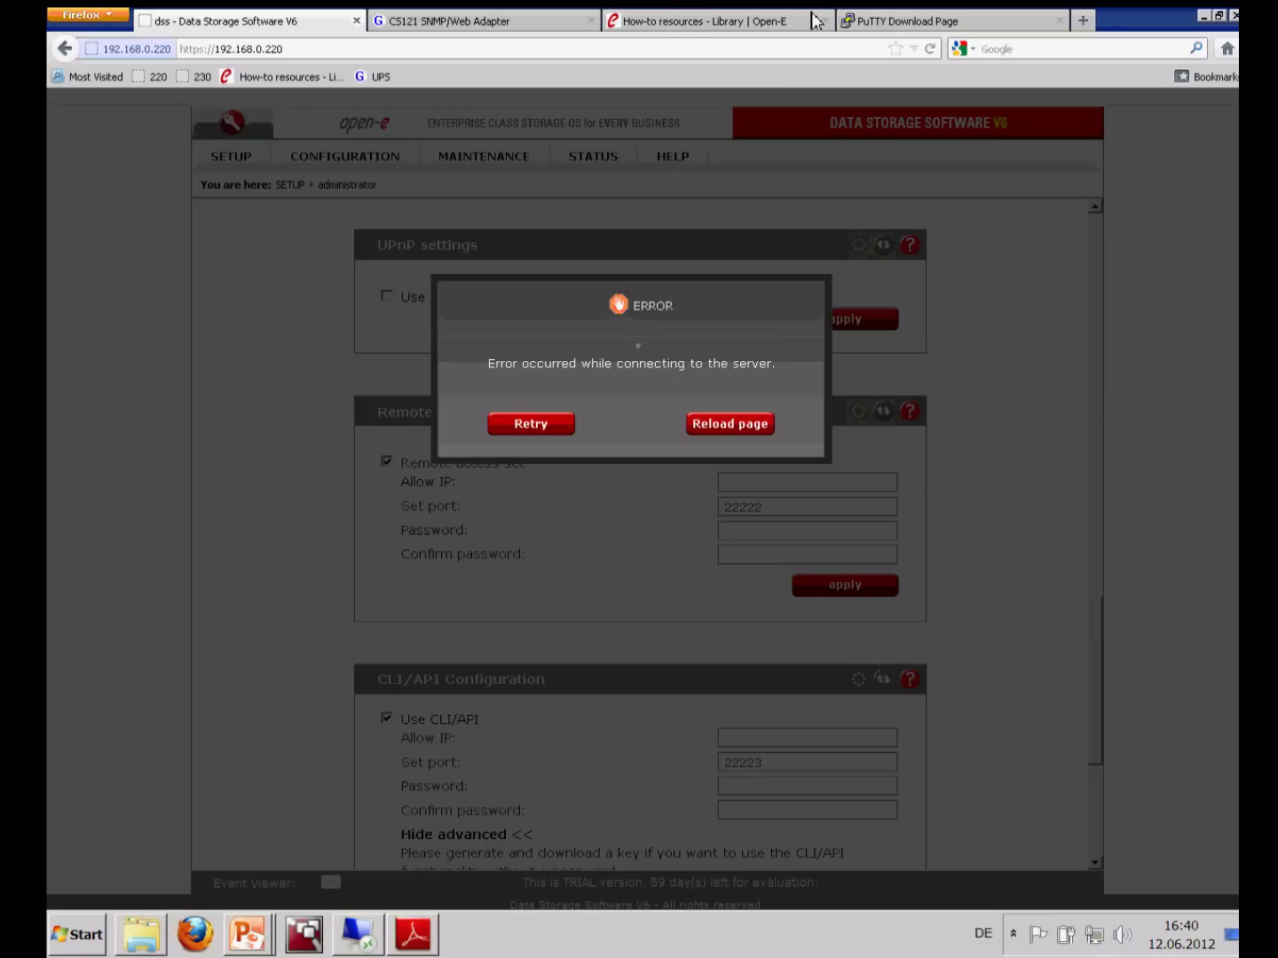
pyautogui.click(738, 28)
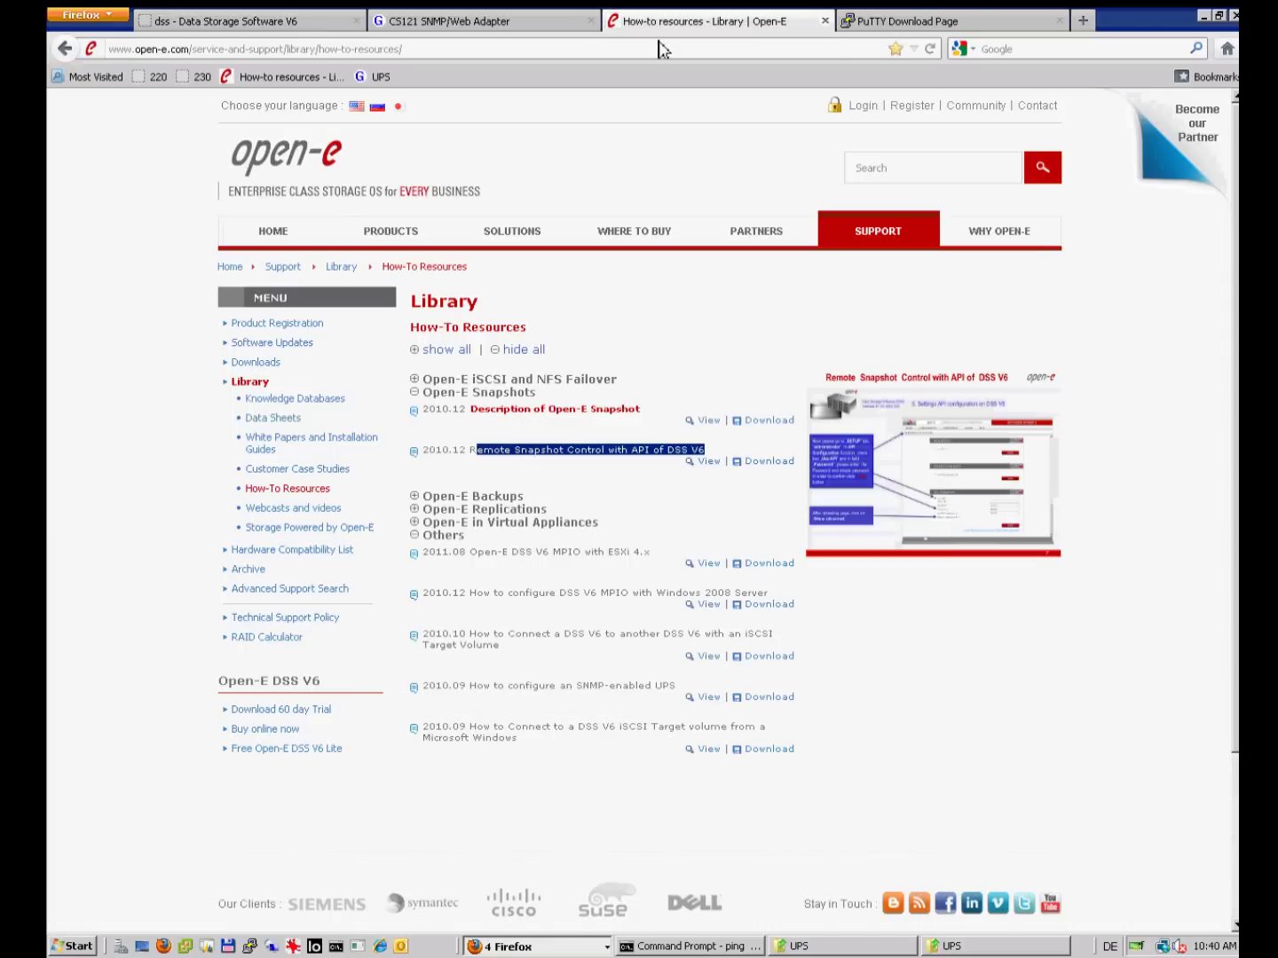
pyautogui.click(902, 25)
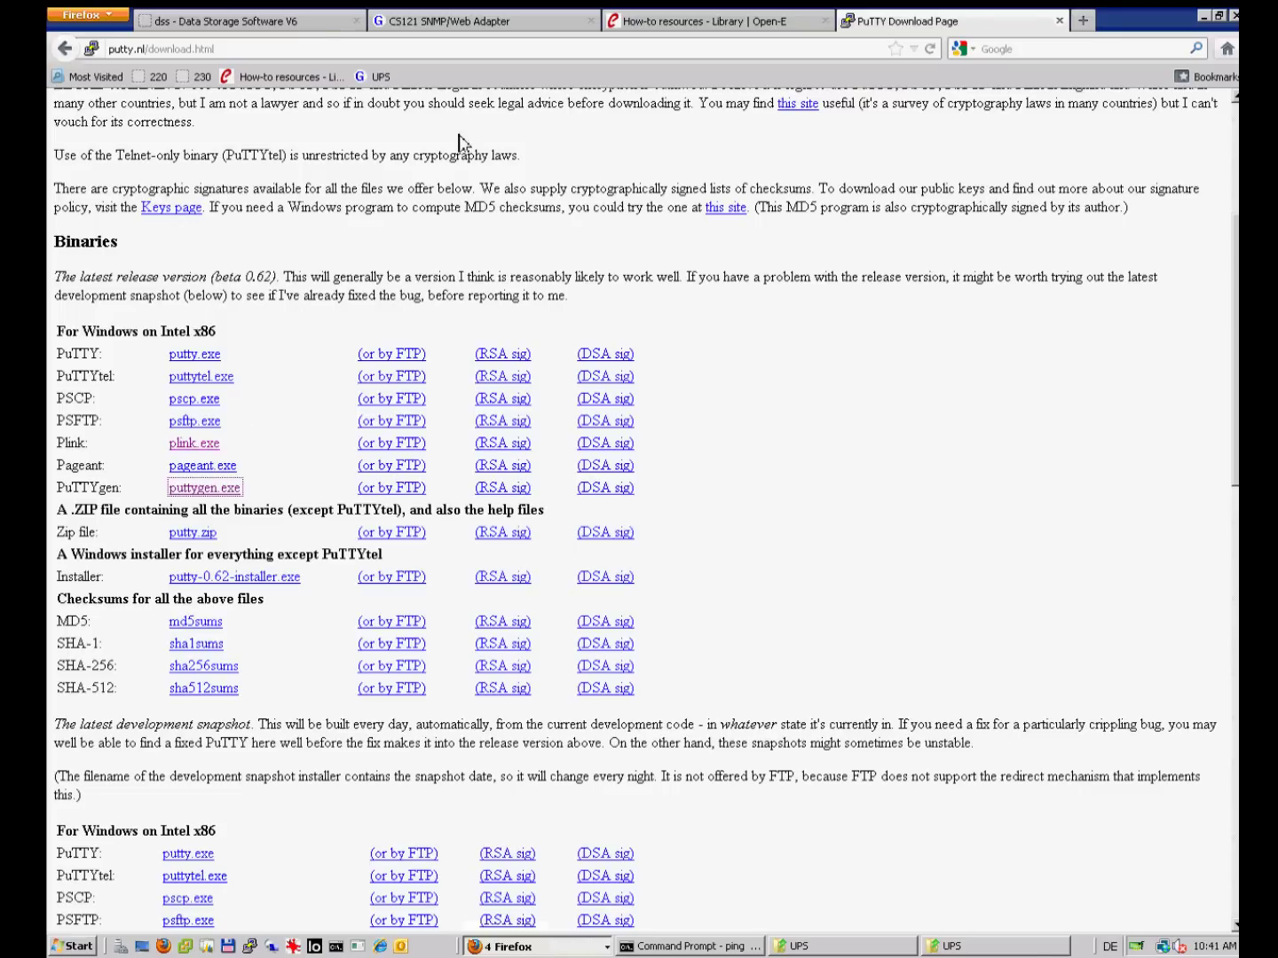
pyautogui.click(301, 28)
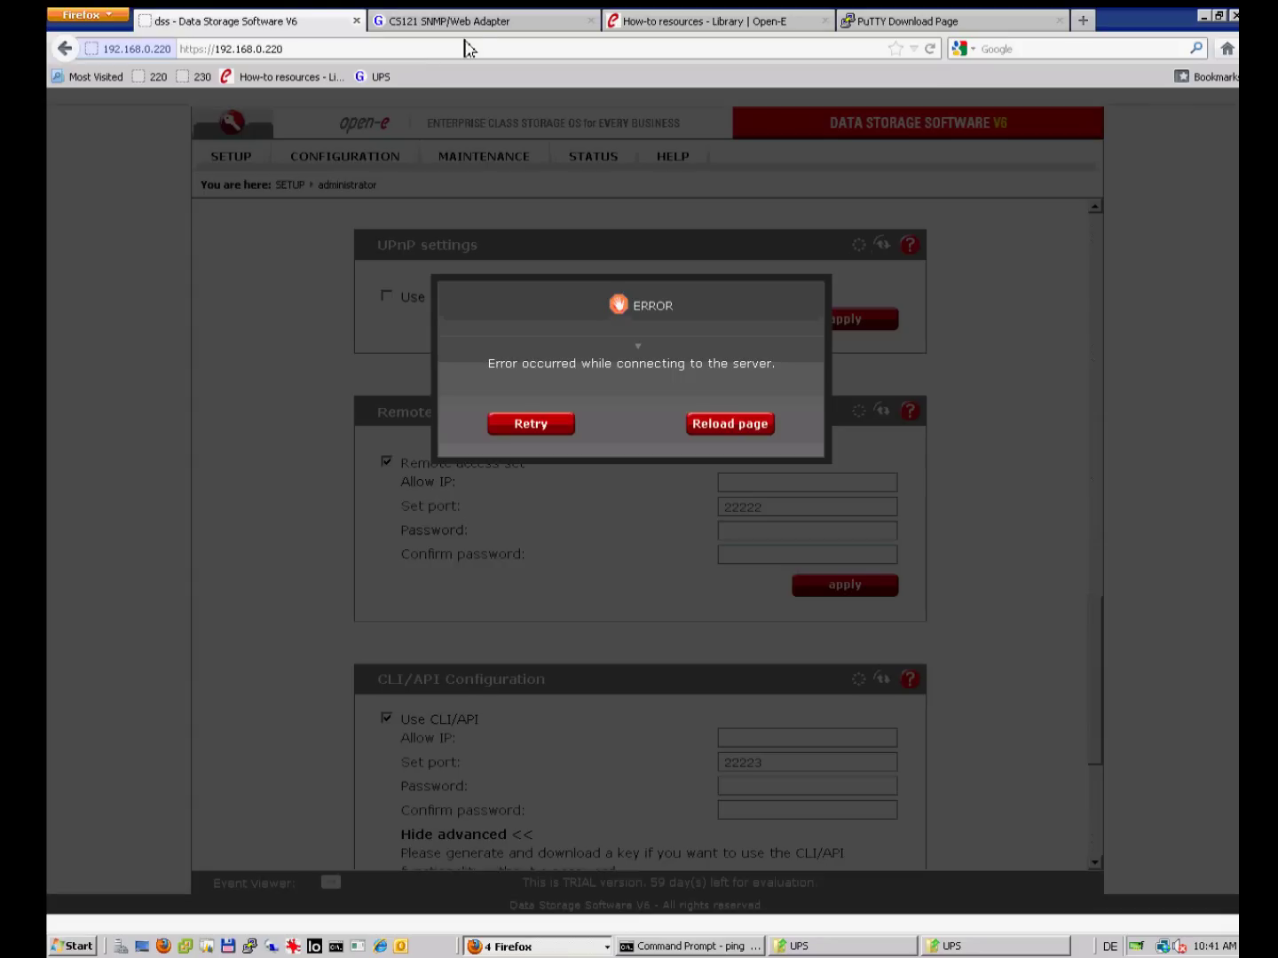
pyautogui.click(472, 27)
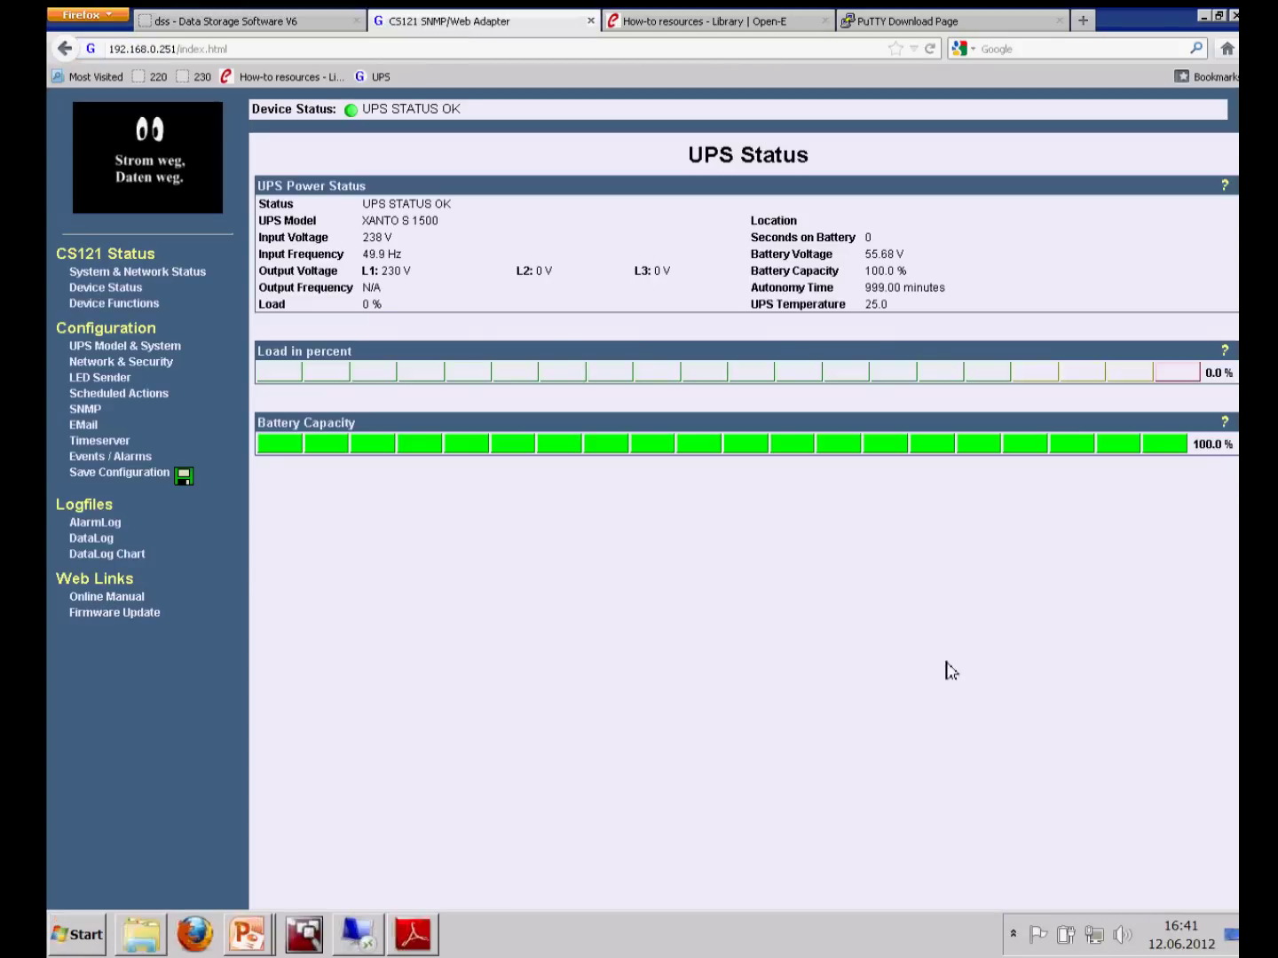
pyautogui.click(701, 27)
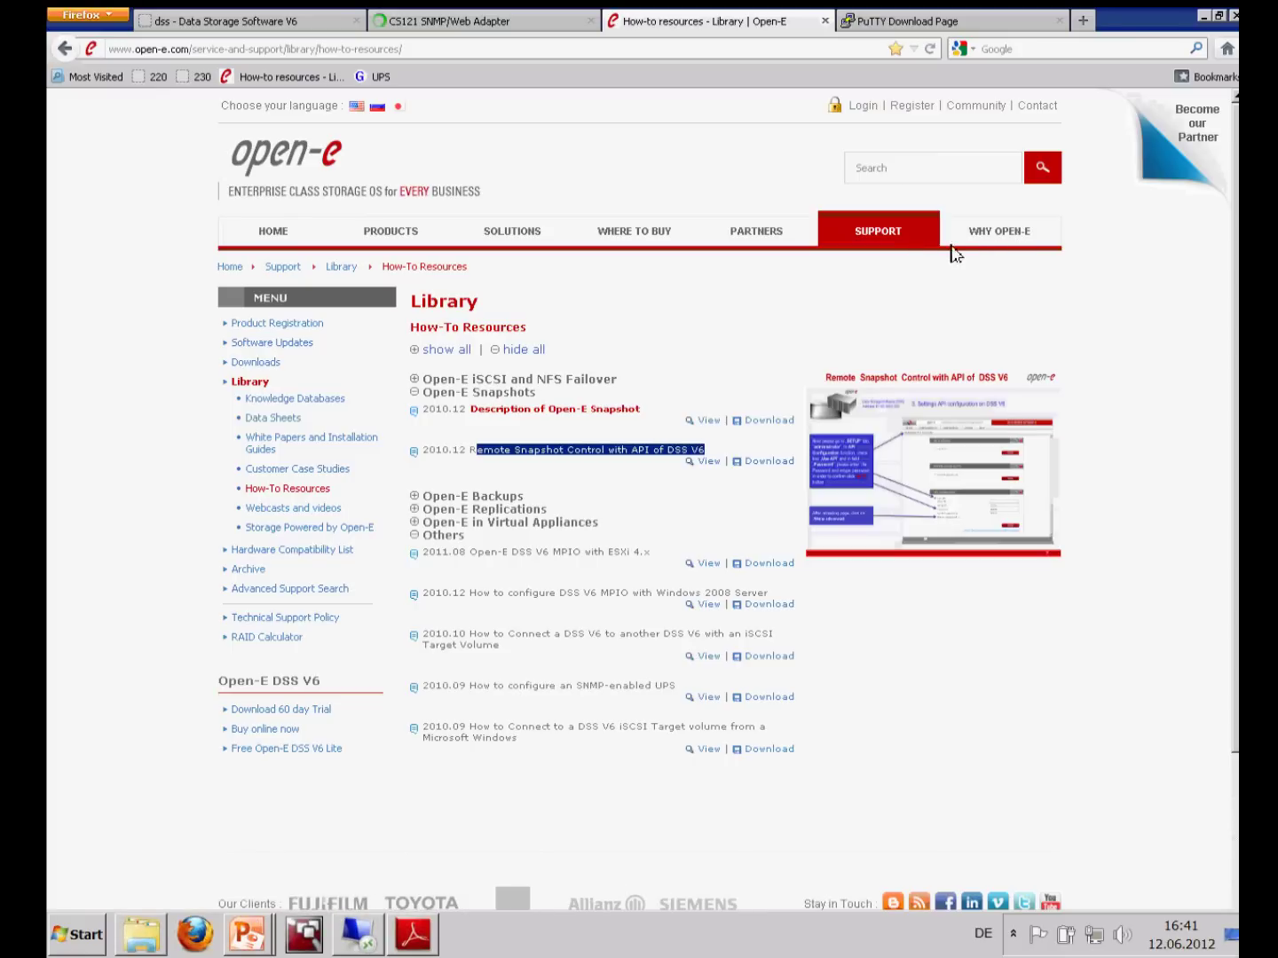
# - Open the Why Open-E page and expand its dropdown to the News submenu
pyautogui.click(988, 243)
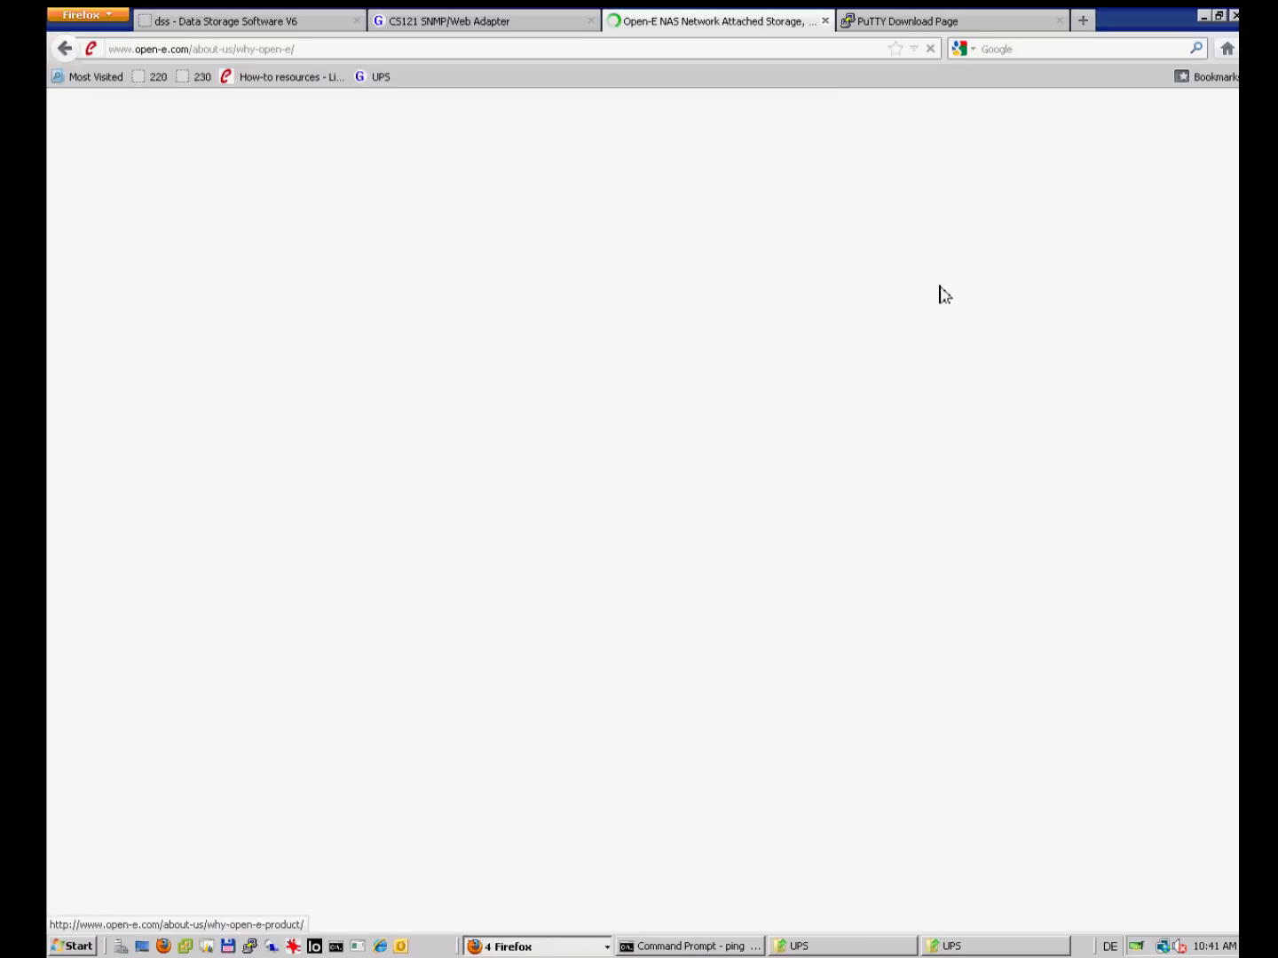
pyautogui.click(984, 236)
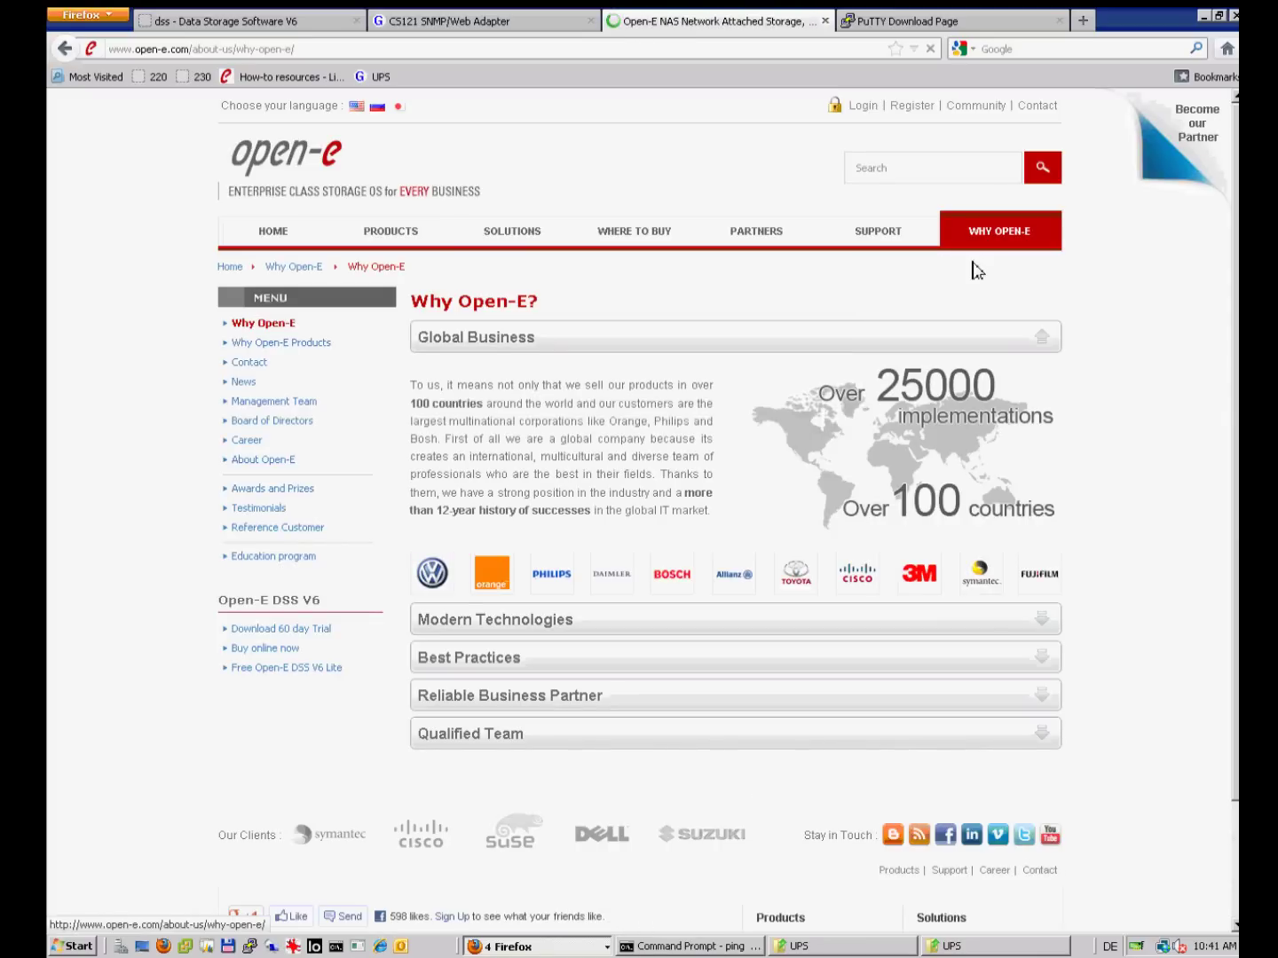
pyautogui.click(995, 241)
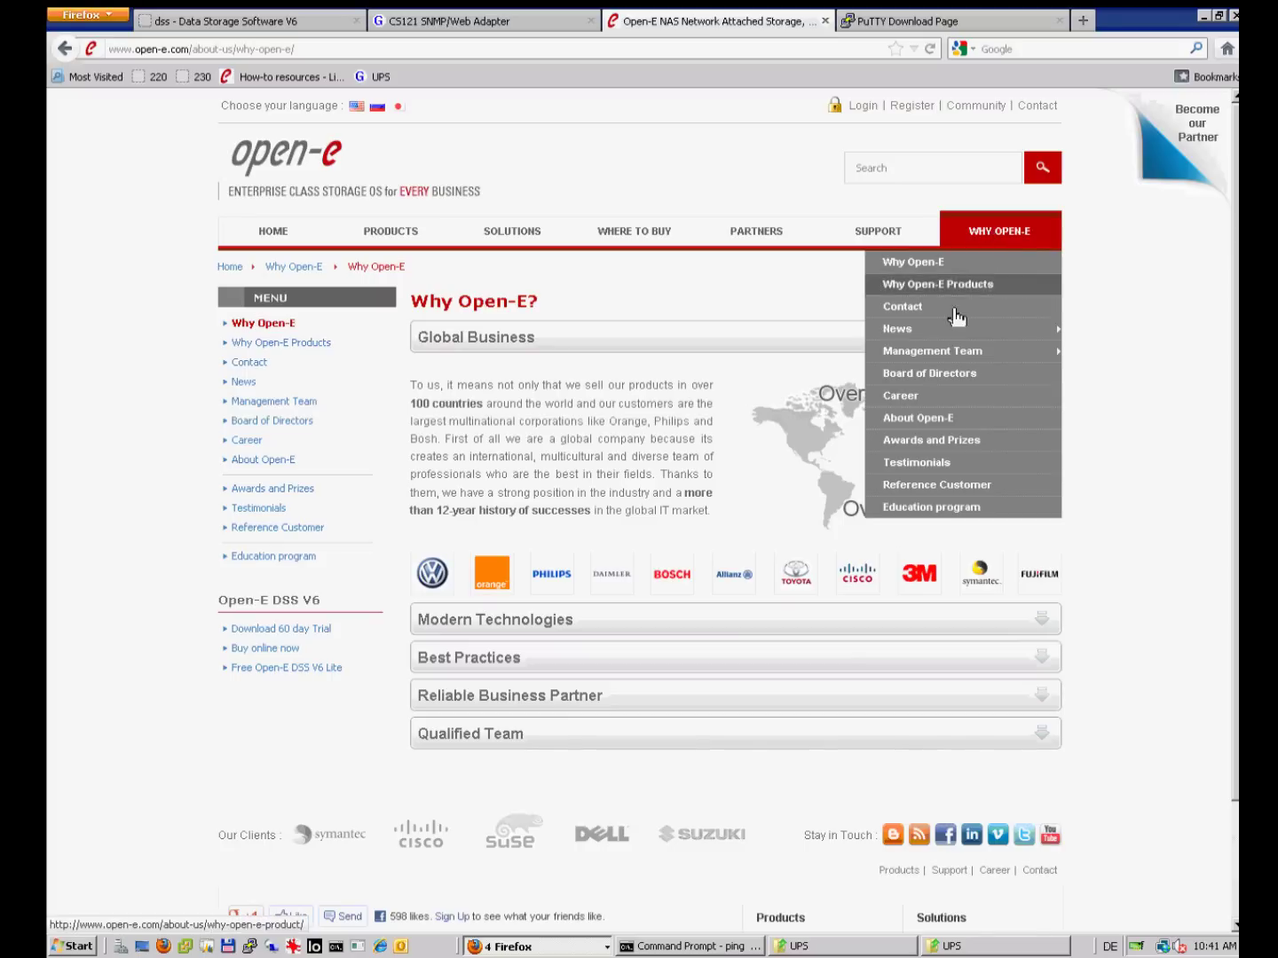
pyautogui.moveTo(932, 337)
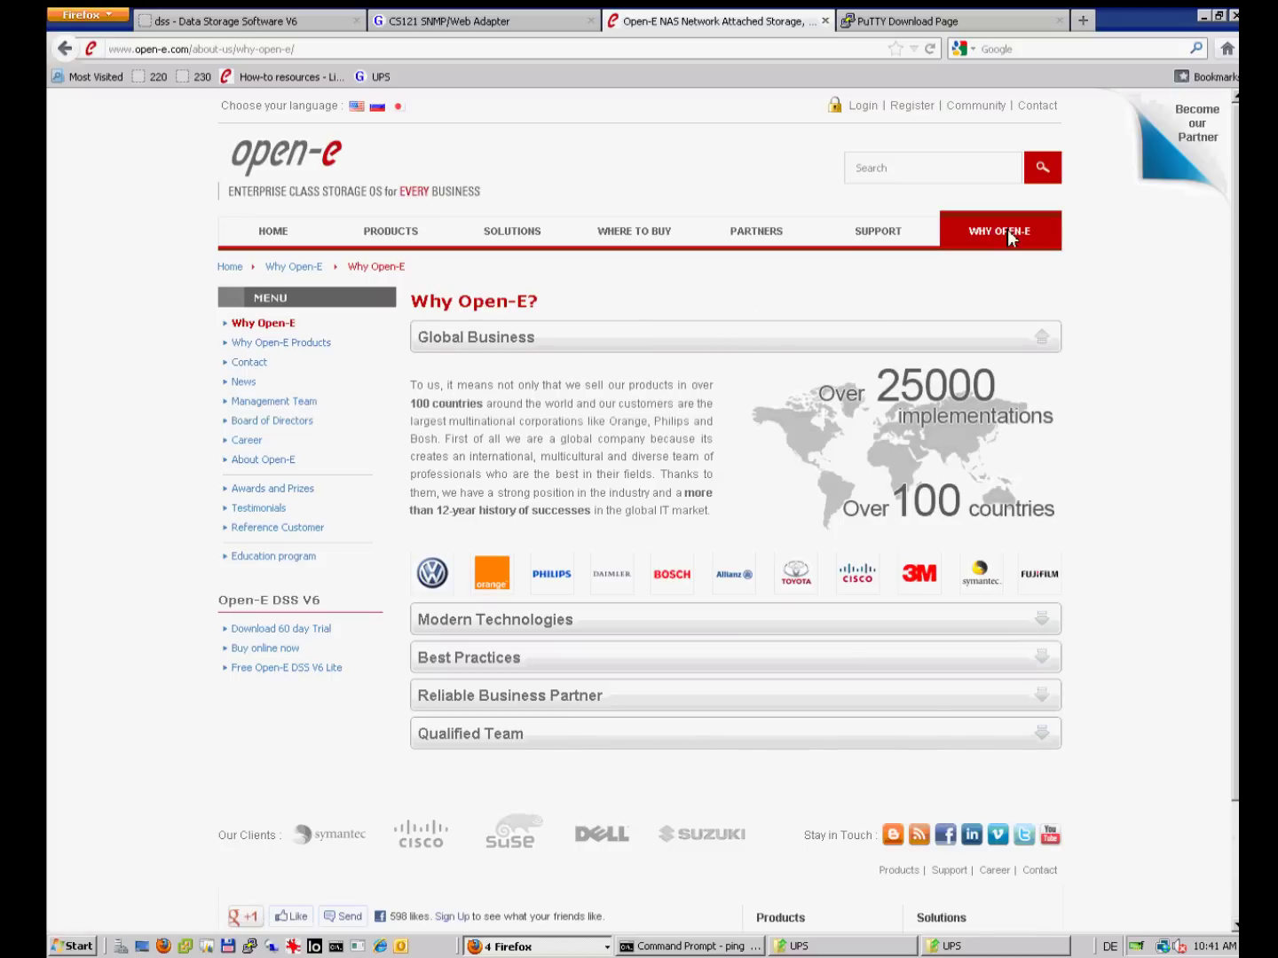
pyautogui.moveTo(978, 343)
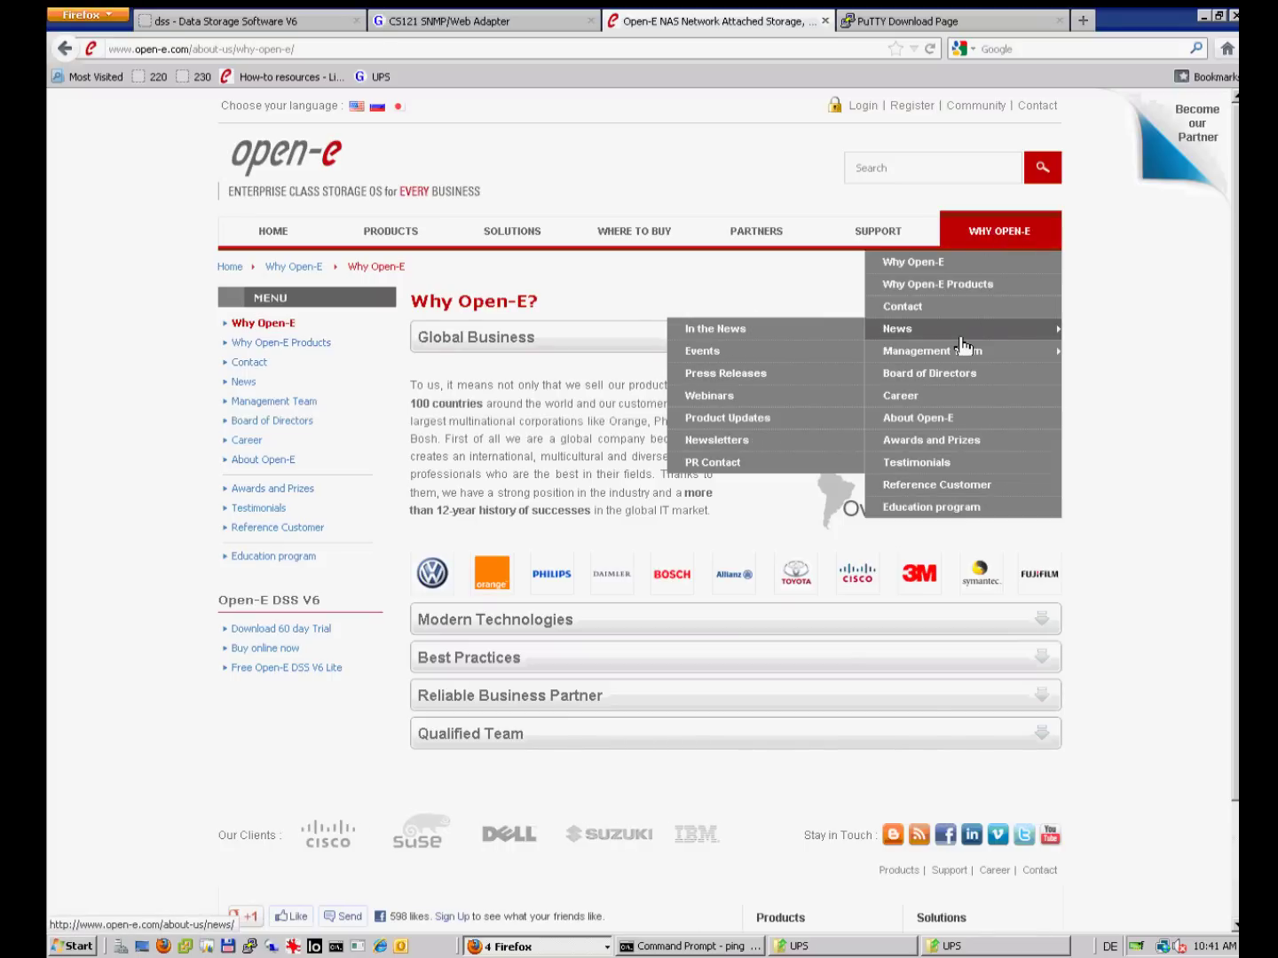